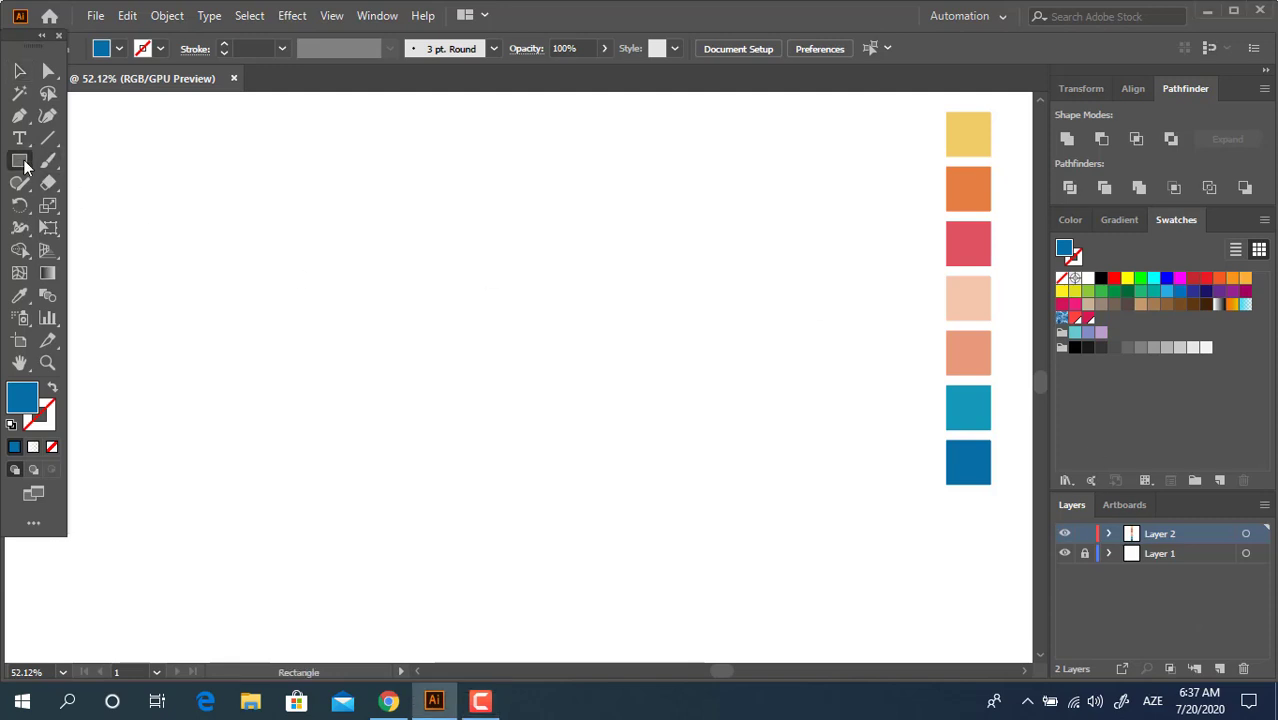
Step: Draw an ellipse, centre it on the artboard, and fill it with the top yellow sample
left_click_drag(25, 166, 100, 206)
left_click_drag(442, 223, 780, 289)
key("v")
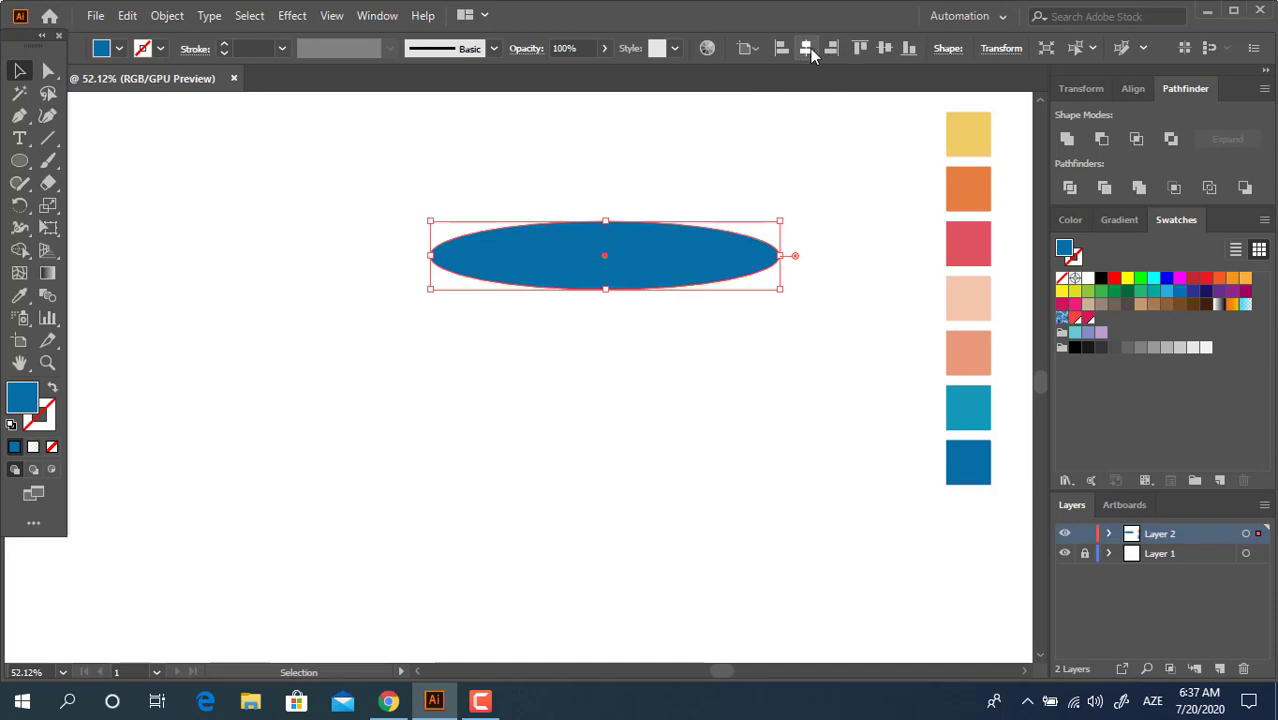
left_click(810, 48)
left_click(884, 48)
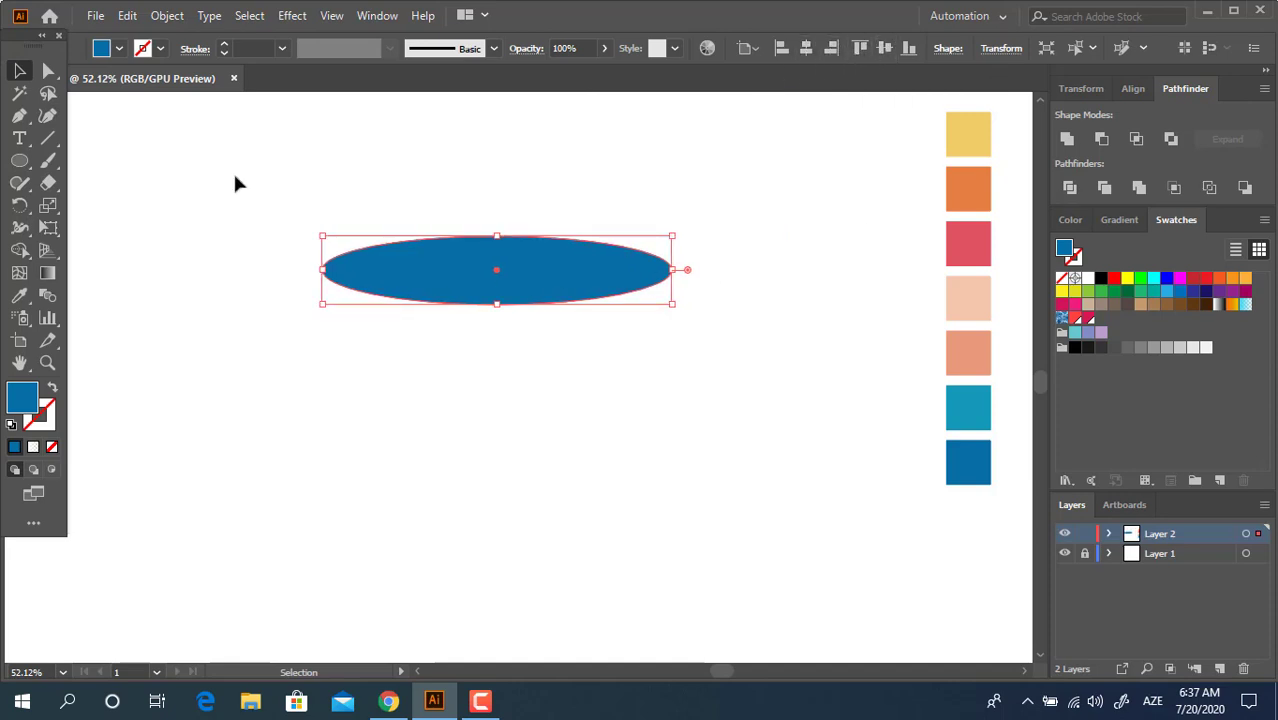
left_click(20, 296)
left_click(977, 145)
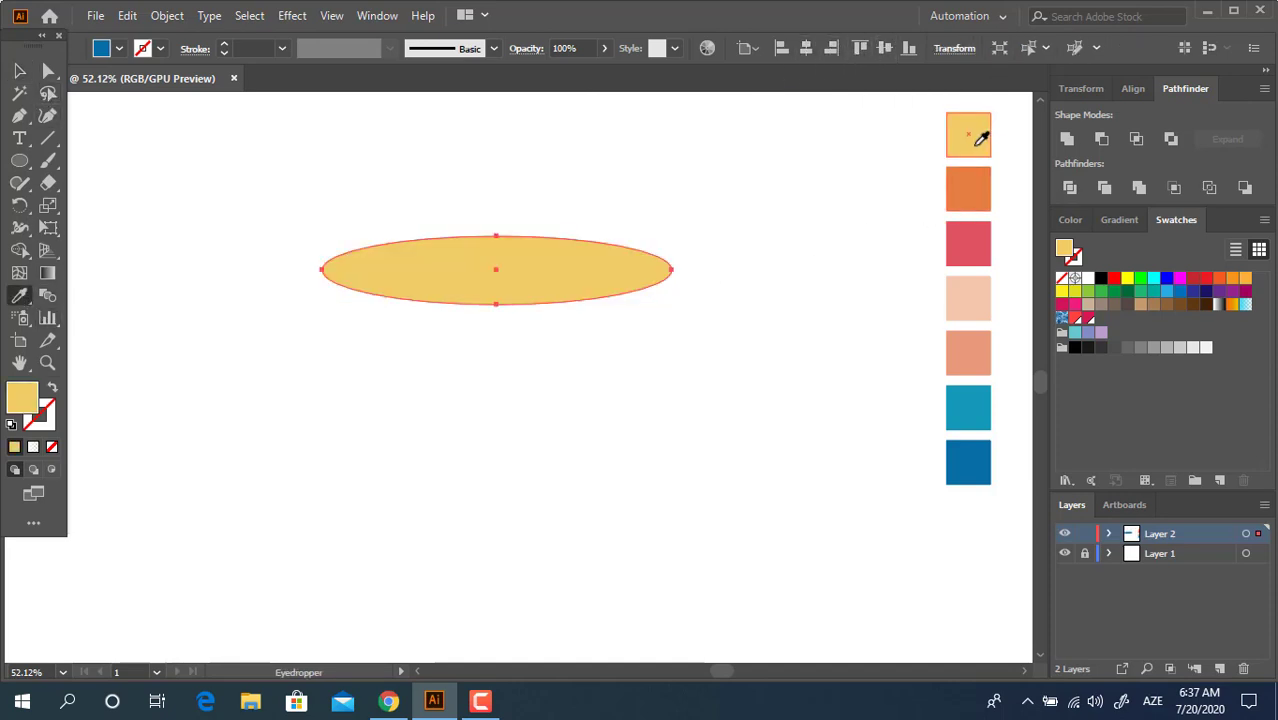
Step: Flatten the yellow ellipse by dragging its bottom edge up
left_click(20, 70)
left_click(519, 338)
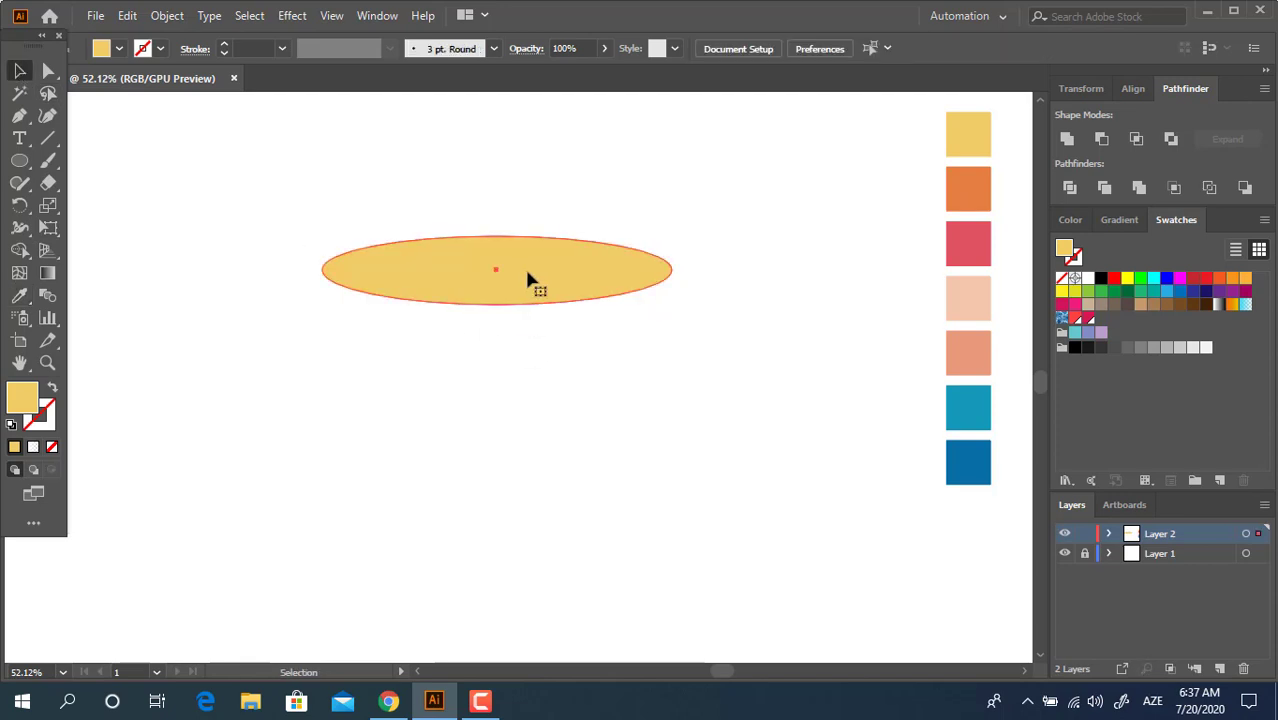
left_click(524, 266)
left_click_drag(497, 305, 500, 293)
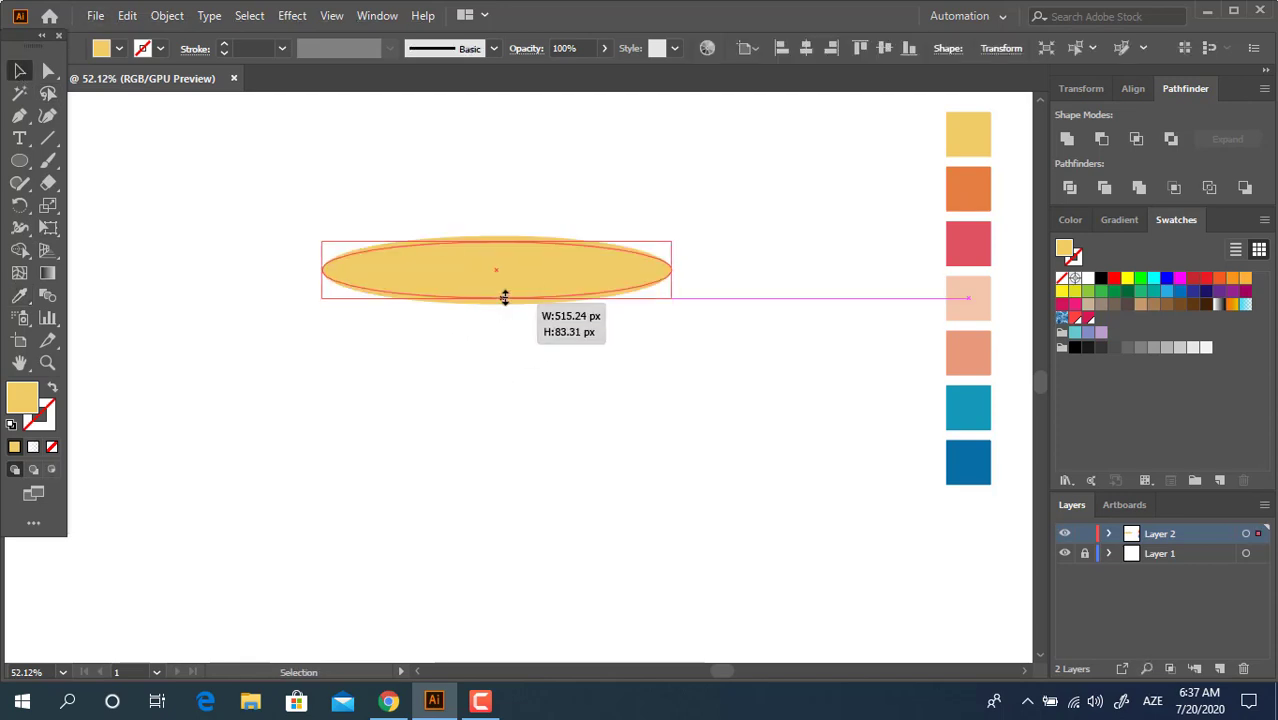
left_click(516, 320)
left_click(490, 280)
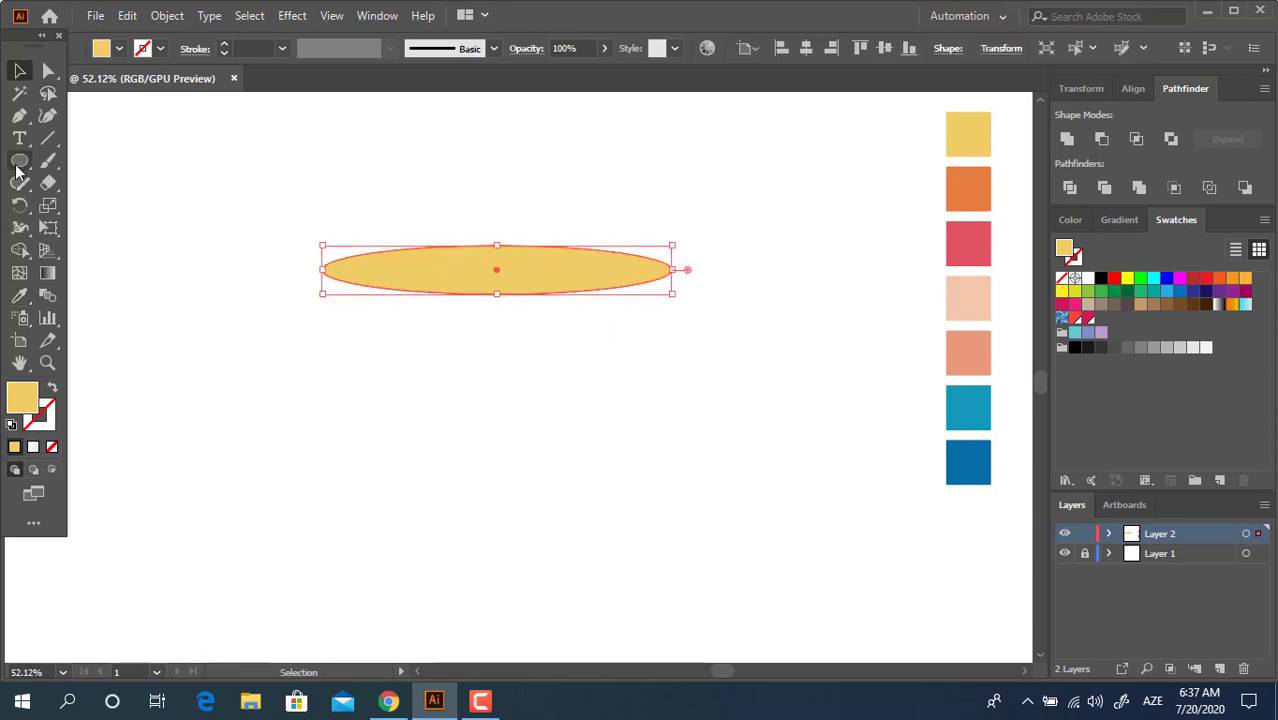
left_click_drag(20, 160, 95, 160)
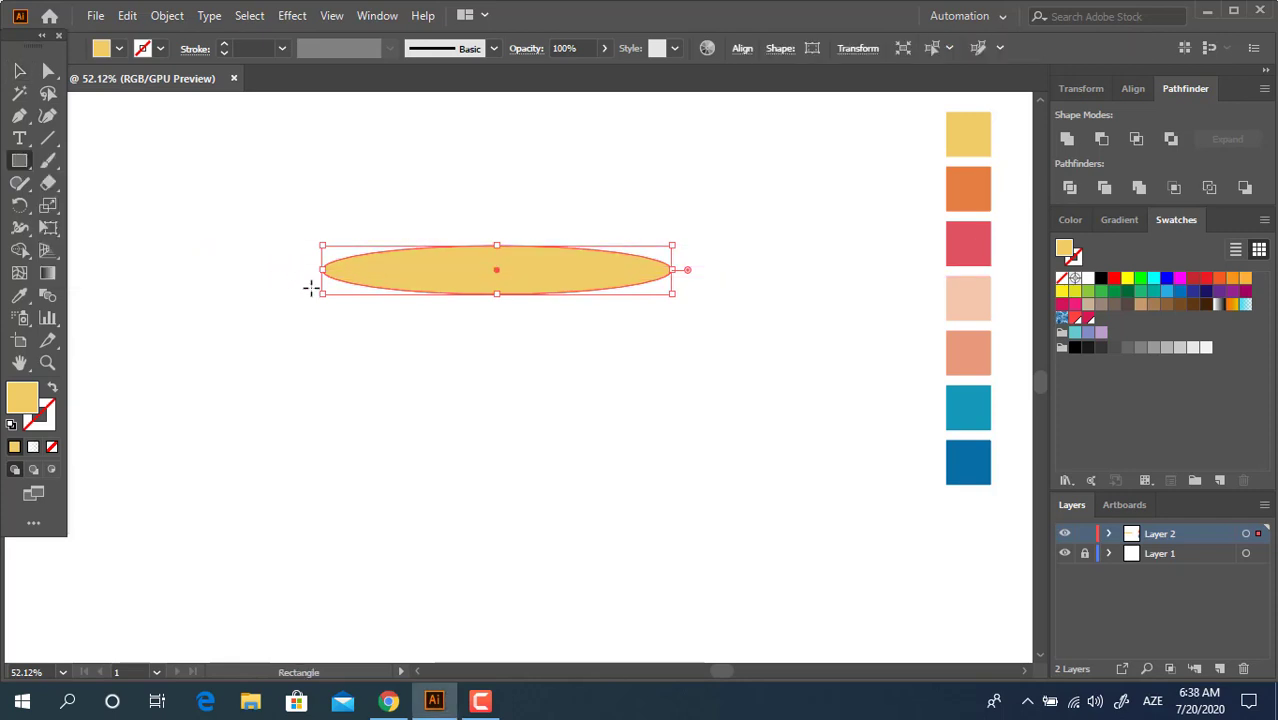
left_click(20, 70)
left_click(107, 185)
Step: Draw a rectangle under the ellipse's left half and fill it with the orange sample
left_click(19, 164)
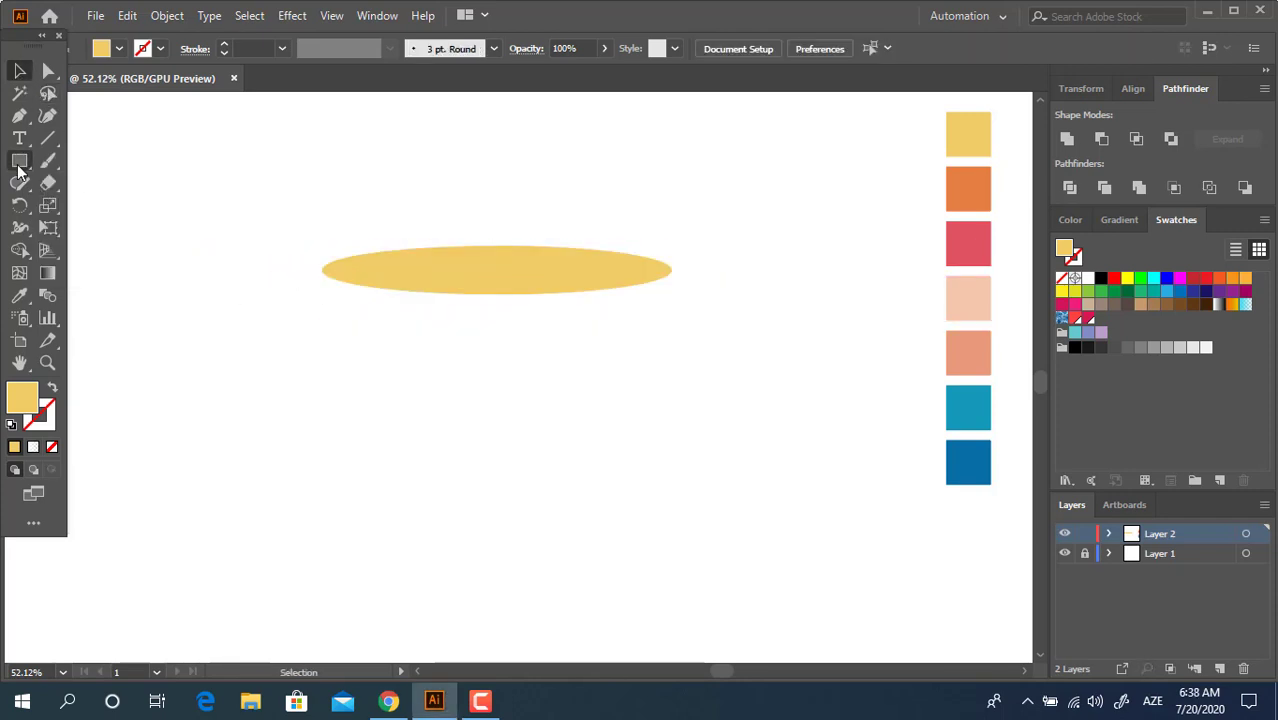
mouse_move(322, 270)
left_mouse_down()
mouse_move(494, 362)
mouse_move(495, 320)
left_mouse_up()
key("i")
left_click(968, 189)
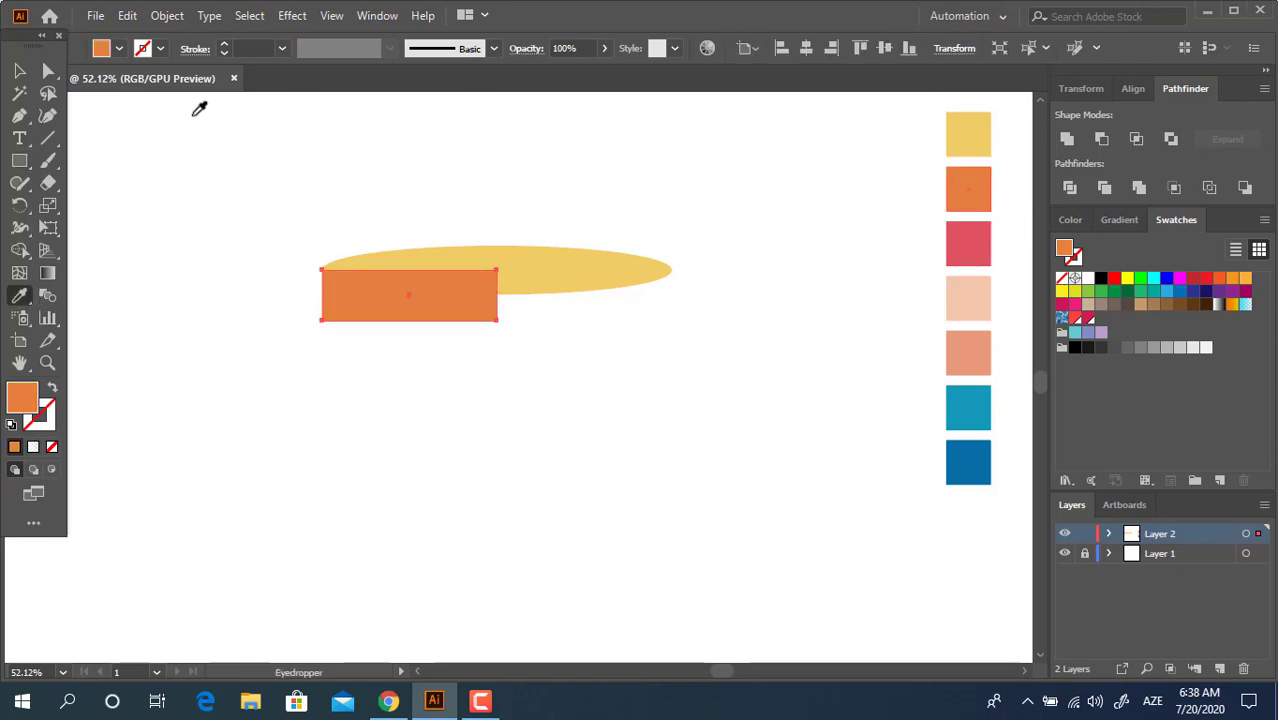
Step: Pull the rectangle's bottom-left anchor outward to slant its left edge
left_click(47, 70)
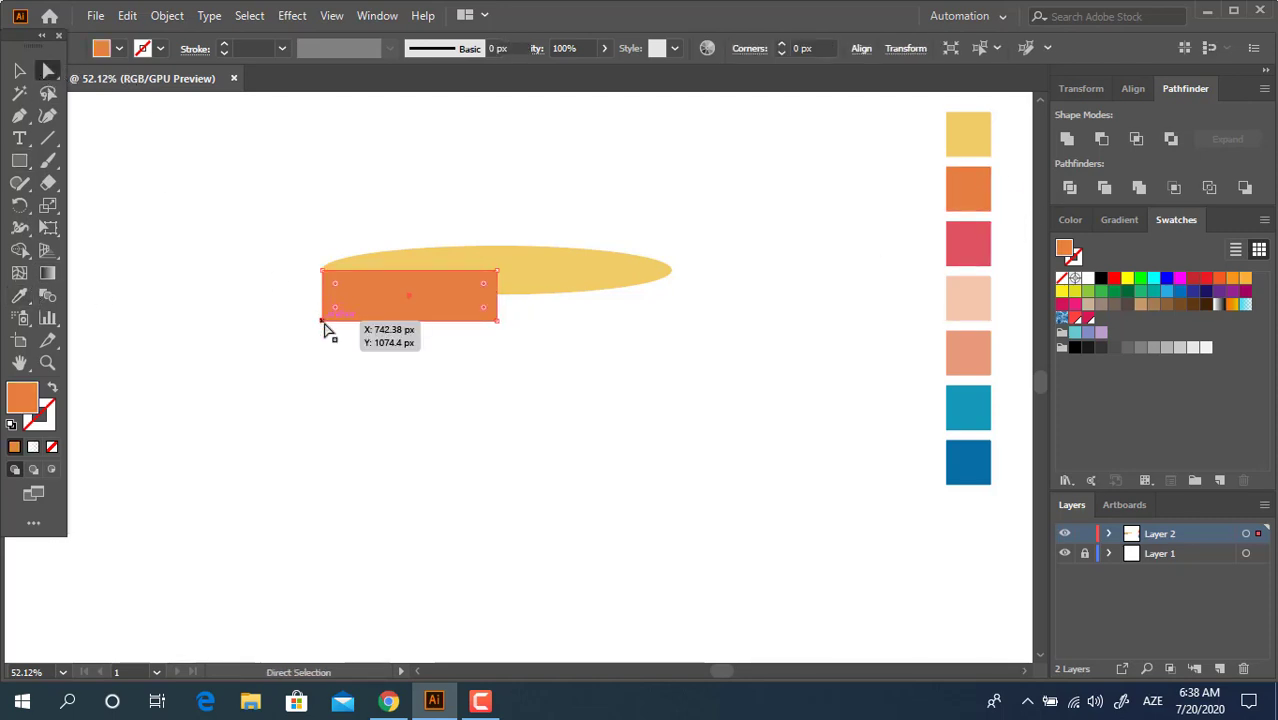
left_click_drag(322, 320, 306, 321)
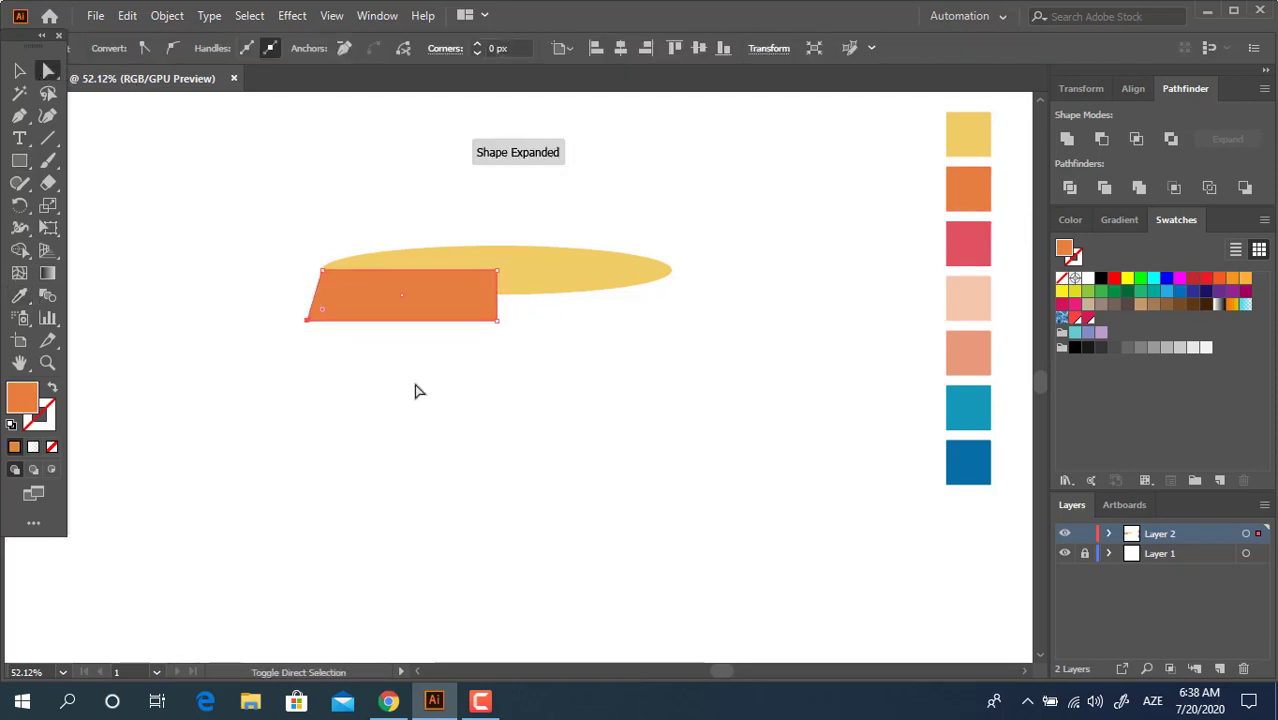
left_click(414, 388)
left_click(19, 70)
Step: Send the slanted orange shape backward, behind the yellow ellipse
left_click(422, 317)
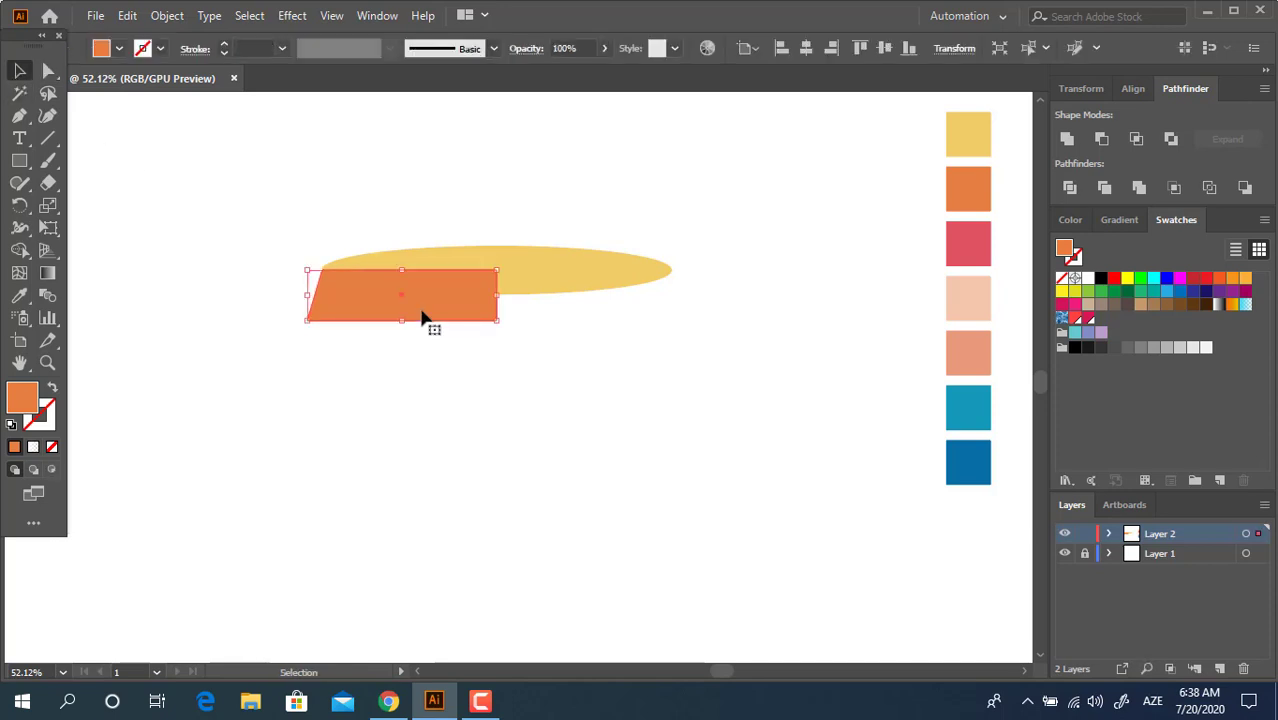
right_click(422, 316)
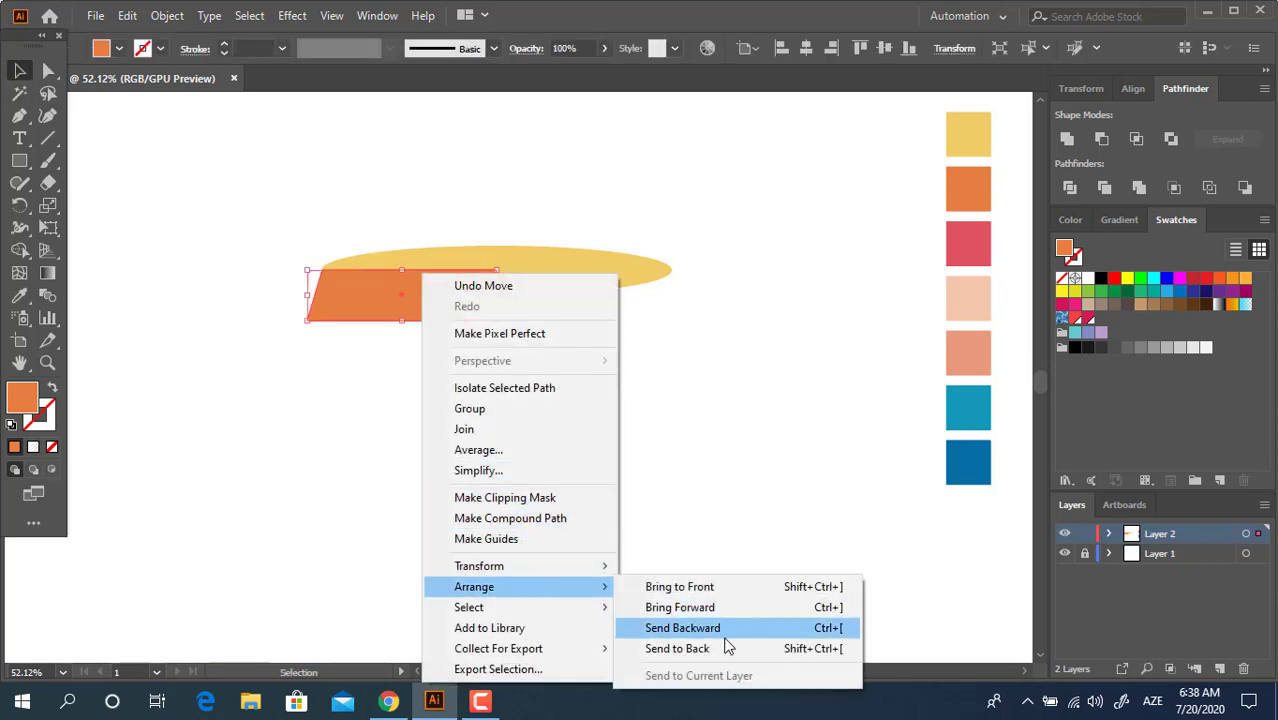
left_click(729, 645)
left_click(588, 404)
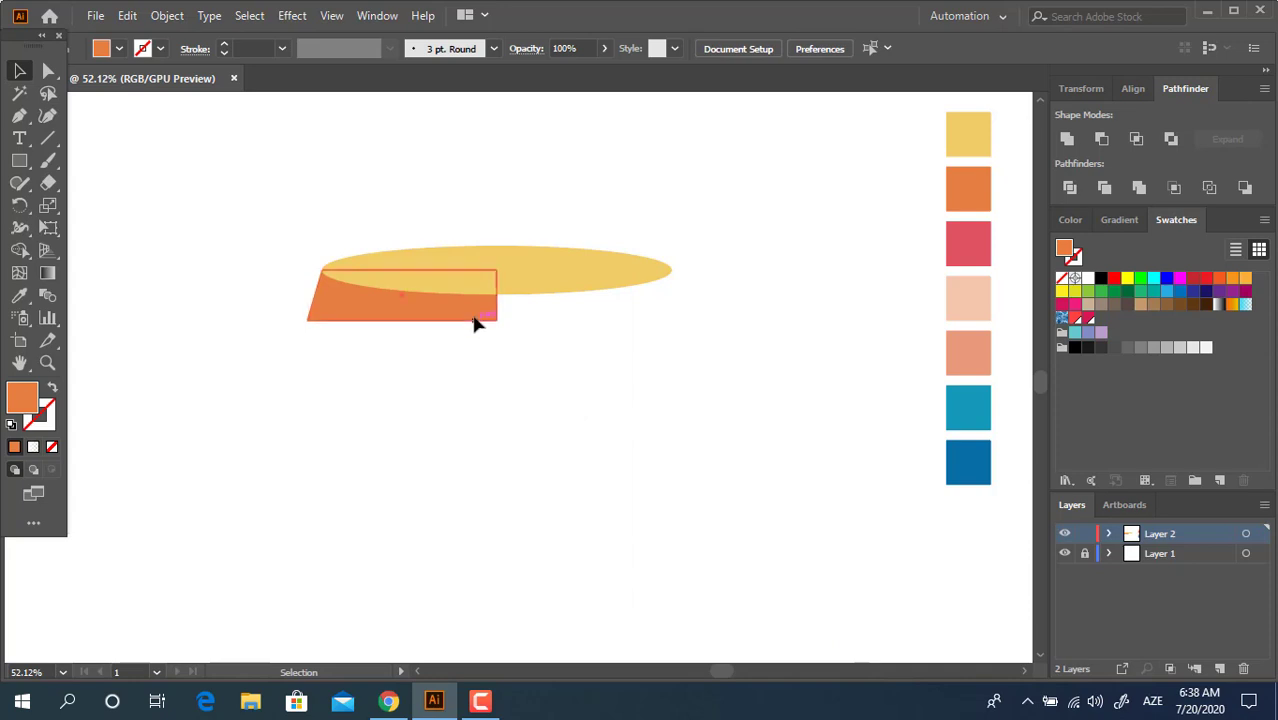
Step: Copy the orange shape, paste it in front, and move the copy to the right
left_click_drag(490, 340, 271, 229)
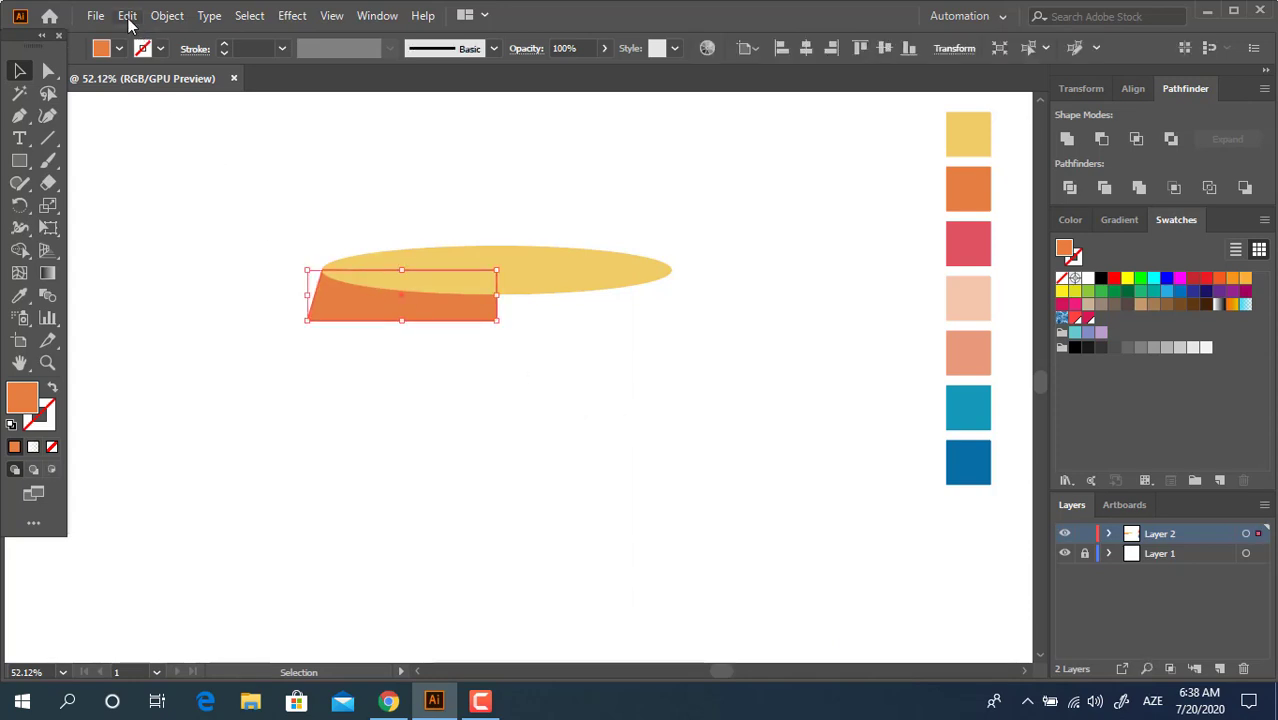
left_click(128, 16)
left_click(160, 105)
left_click(128, 16)
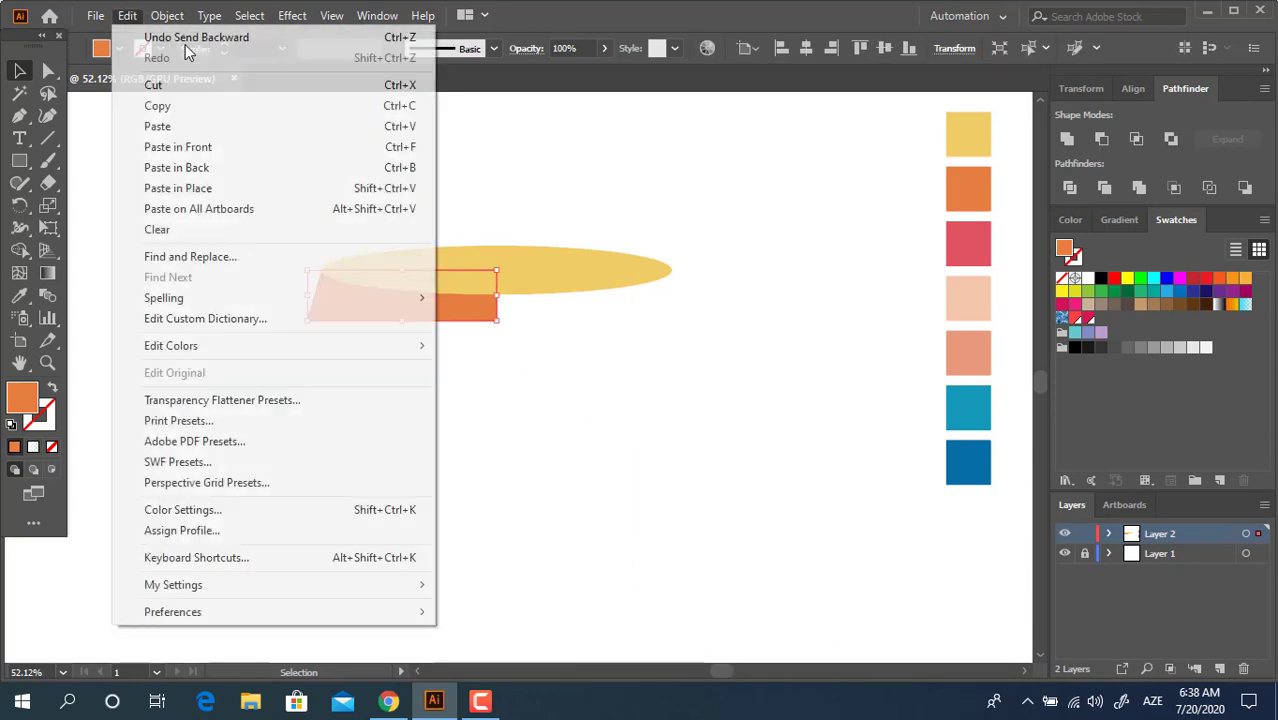
left_click(288, 147)
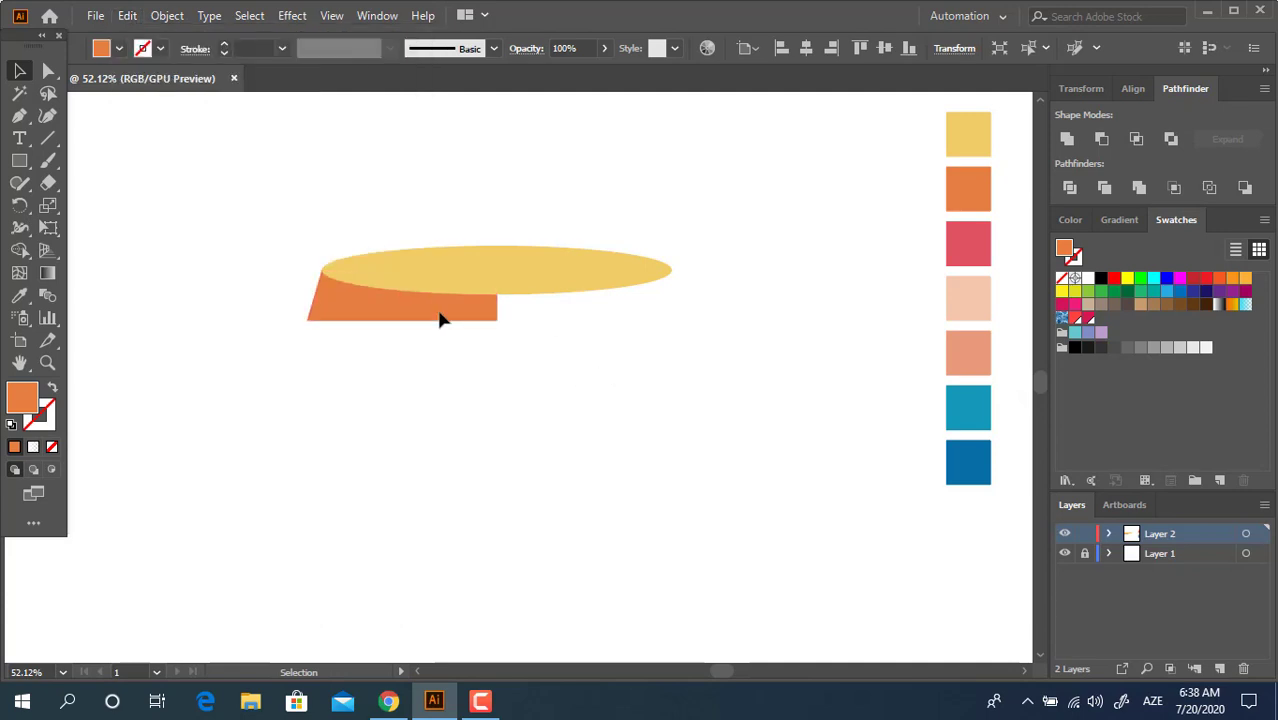
mouse_move(439, 320)
left_mouse_down()
mouse_move(628, 340)
mouse_move(622, 320)
left_mouse_up()
Step: Reflect the copy across a vertical axis and select both orange halves
right_click(622, 320)
mouse_move(678, 566)
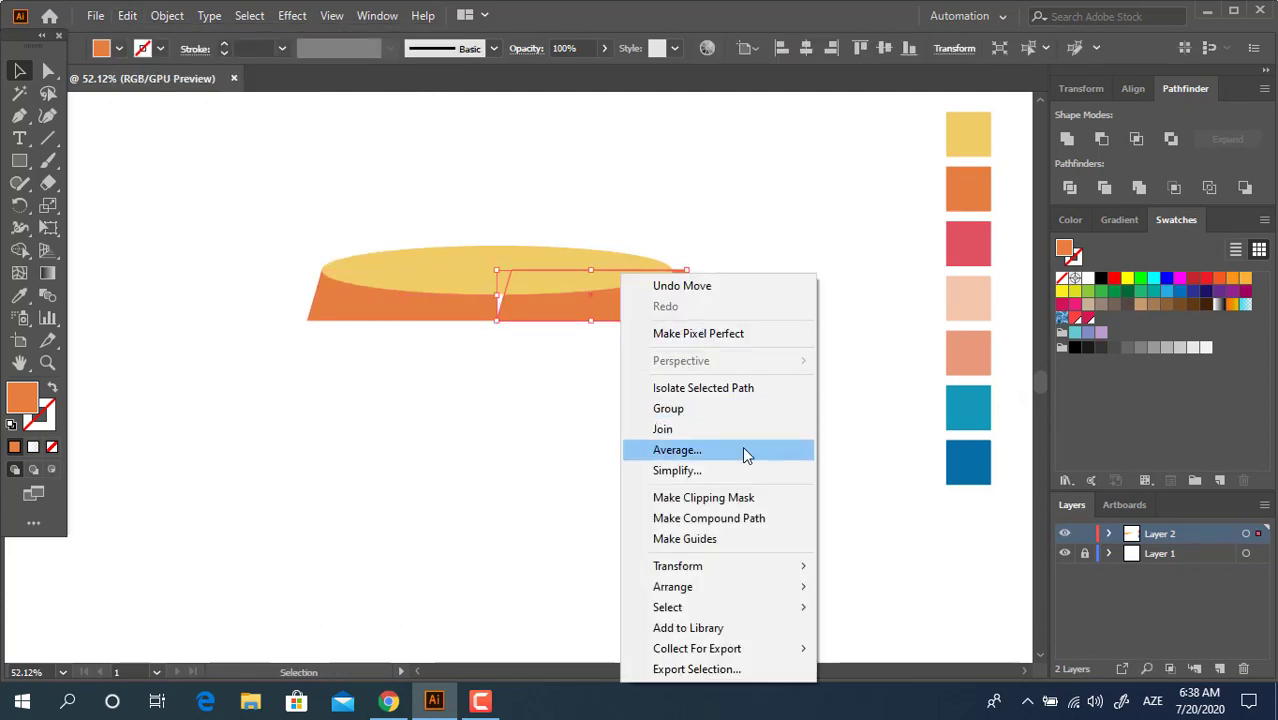
left_click(864, 470)
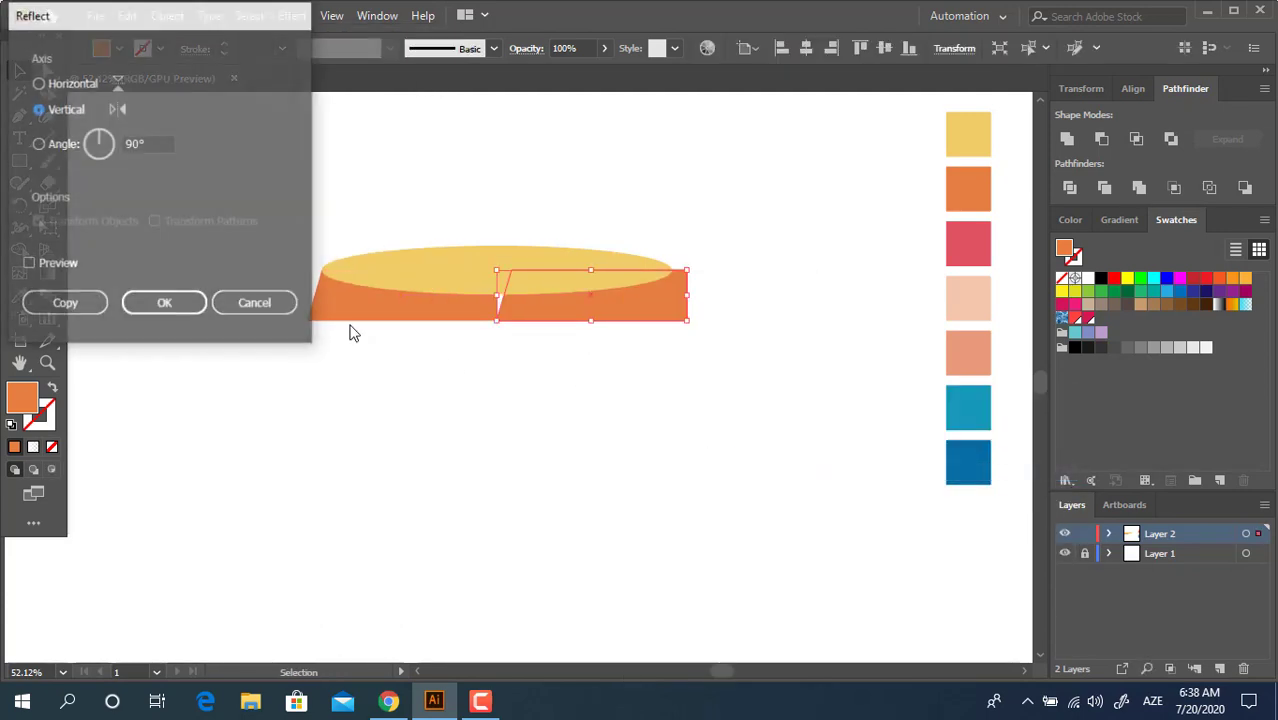
left_click(163, 297)
left_click(678, 469)
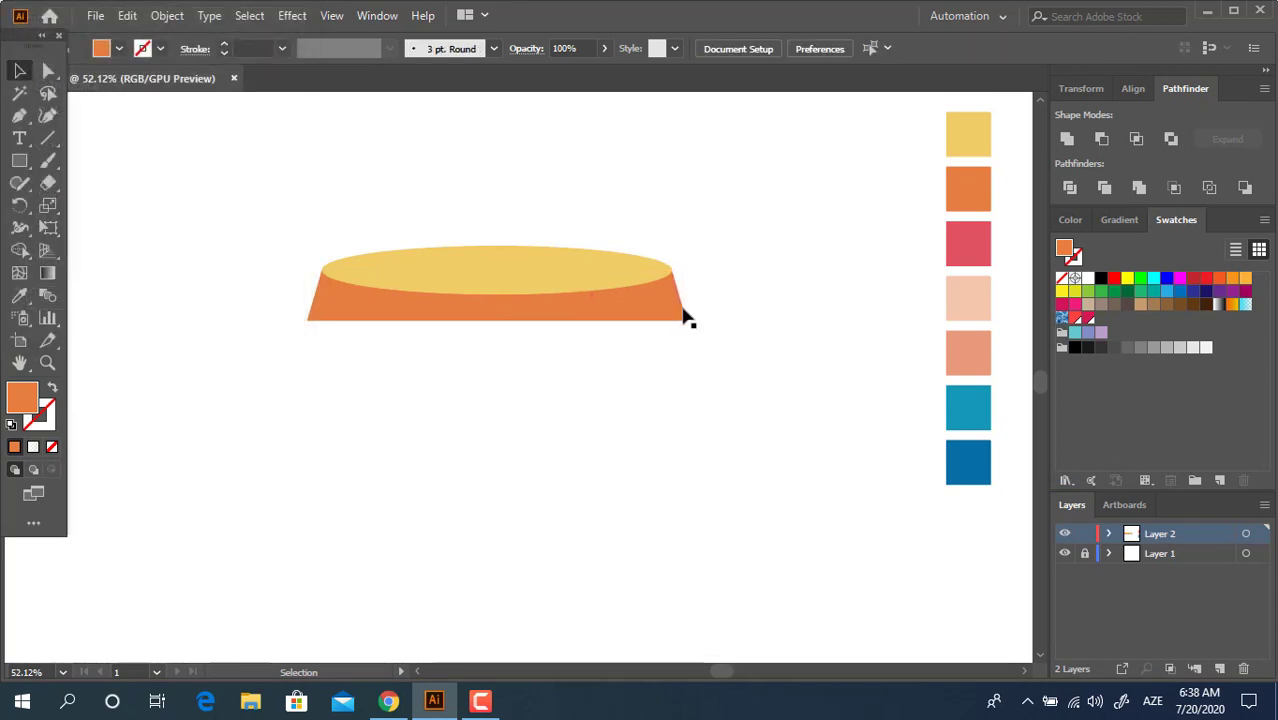
left_click_drag(425, 322, 424, 318)
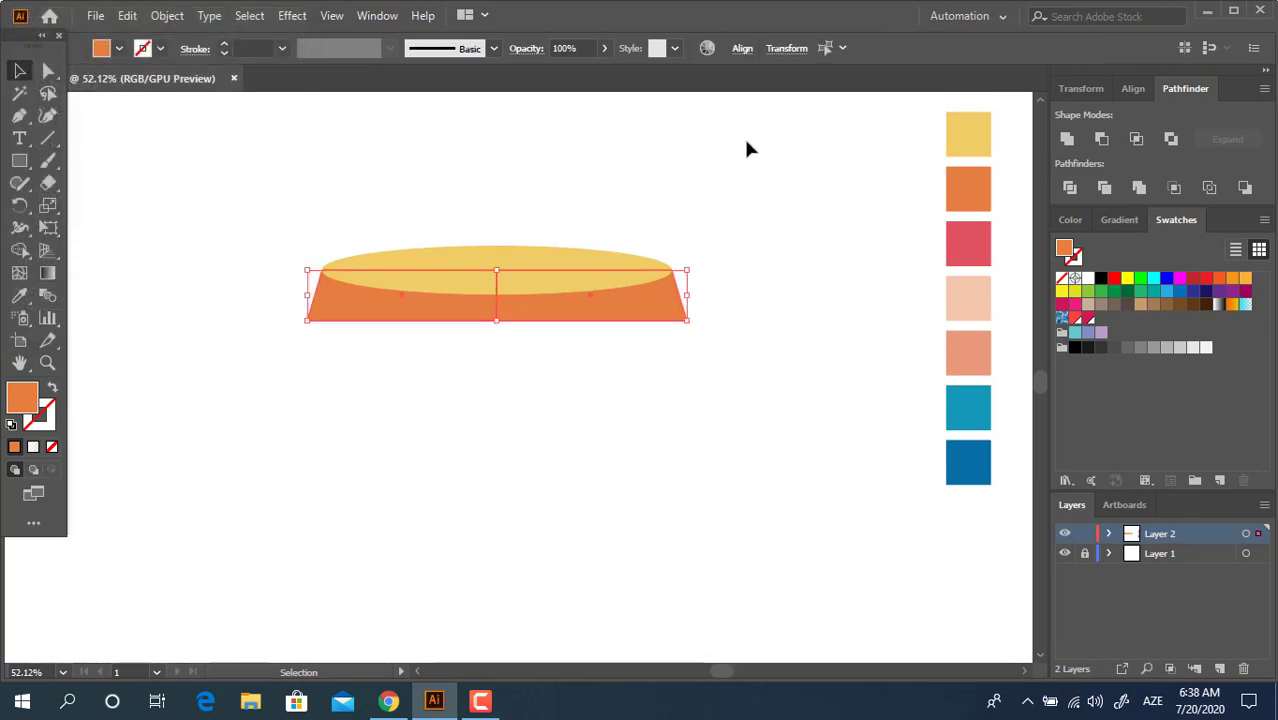
Step: Unite the orange halves and place a widened copy of the ellipse at the rim's base
left_click(1066, 139)
left_click(812, 362)
left_click(493, 277)
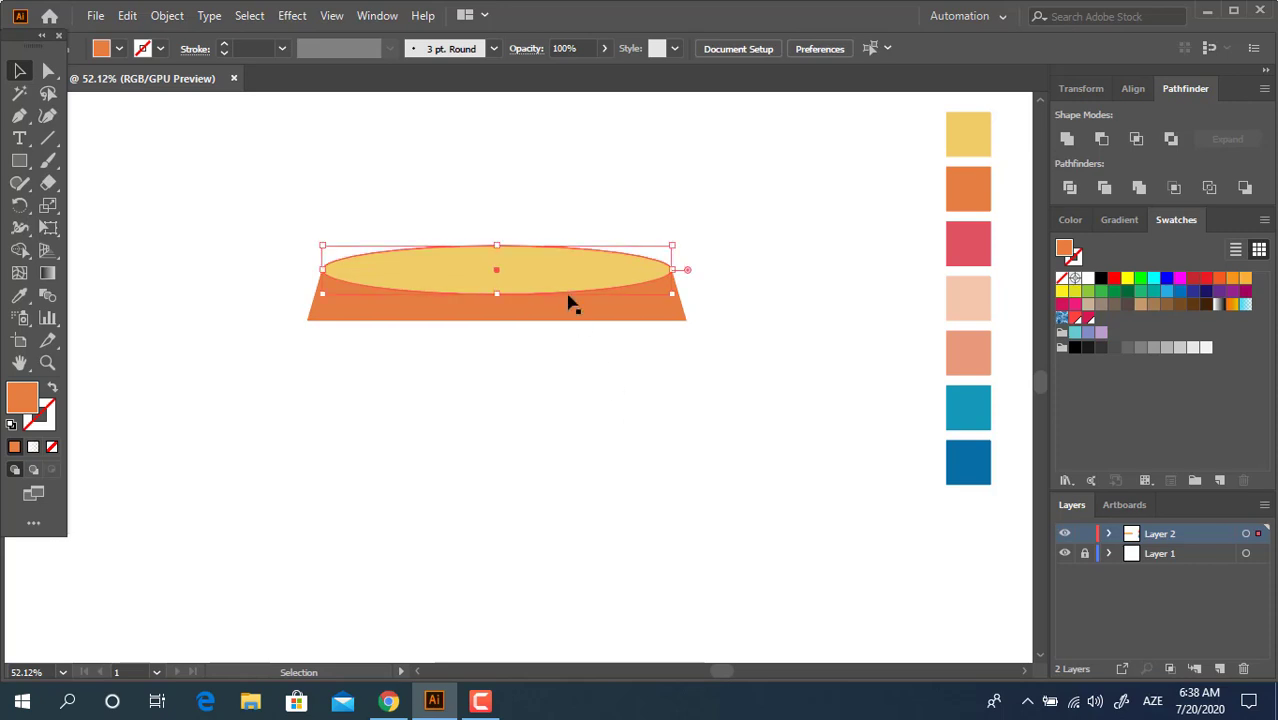
left_click(127, 15)
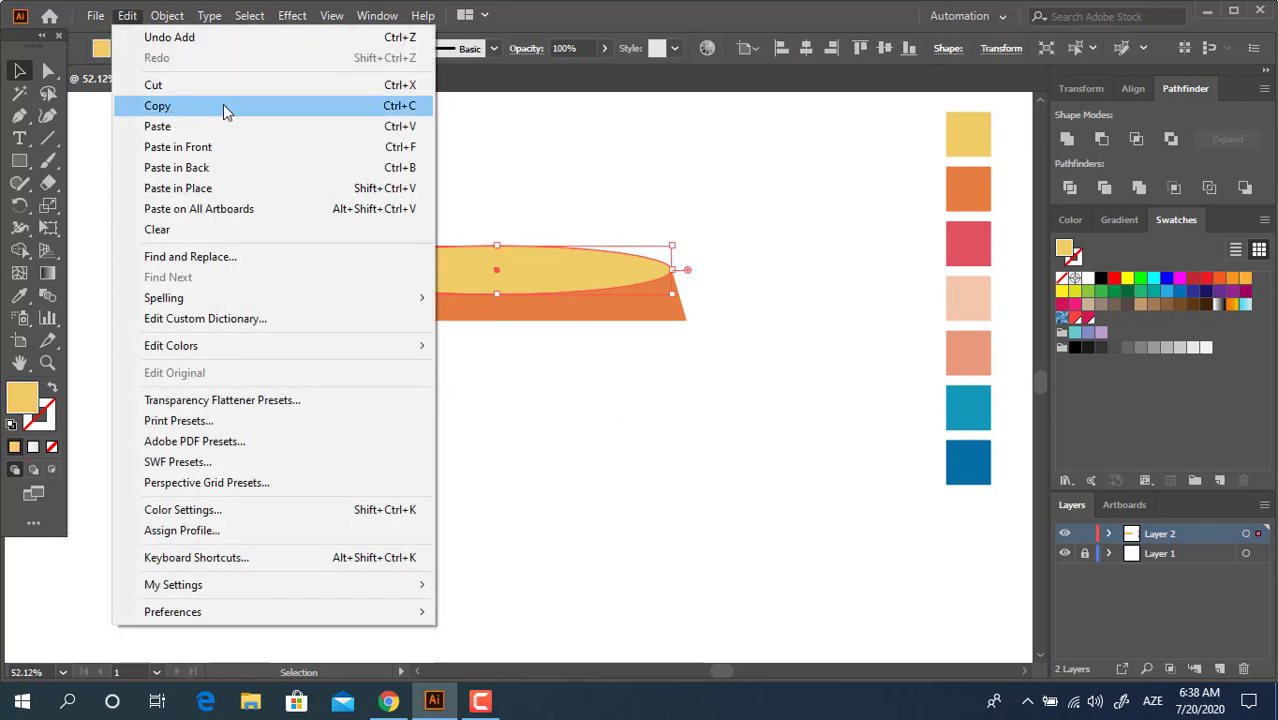
left_click(355, 106)
left_click(127, 15)
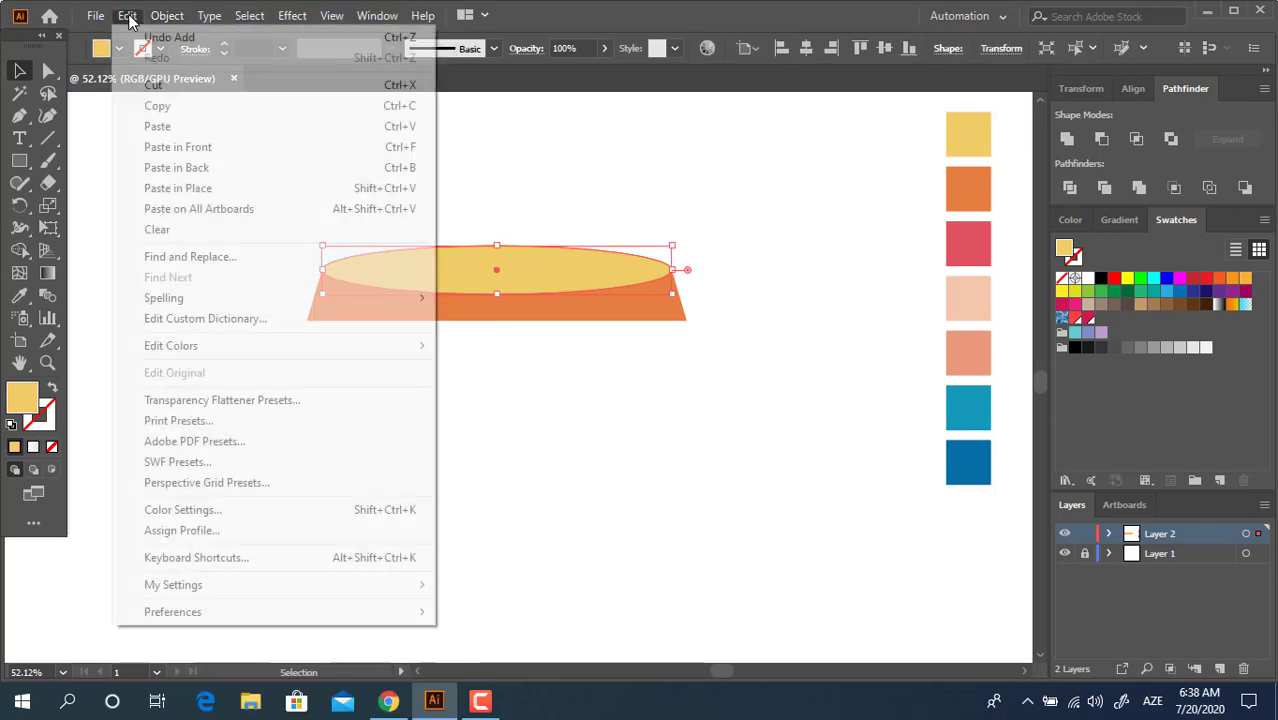
left_click(349, 150)
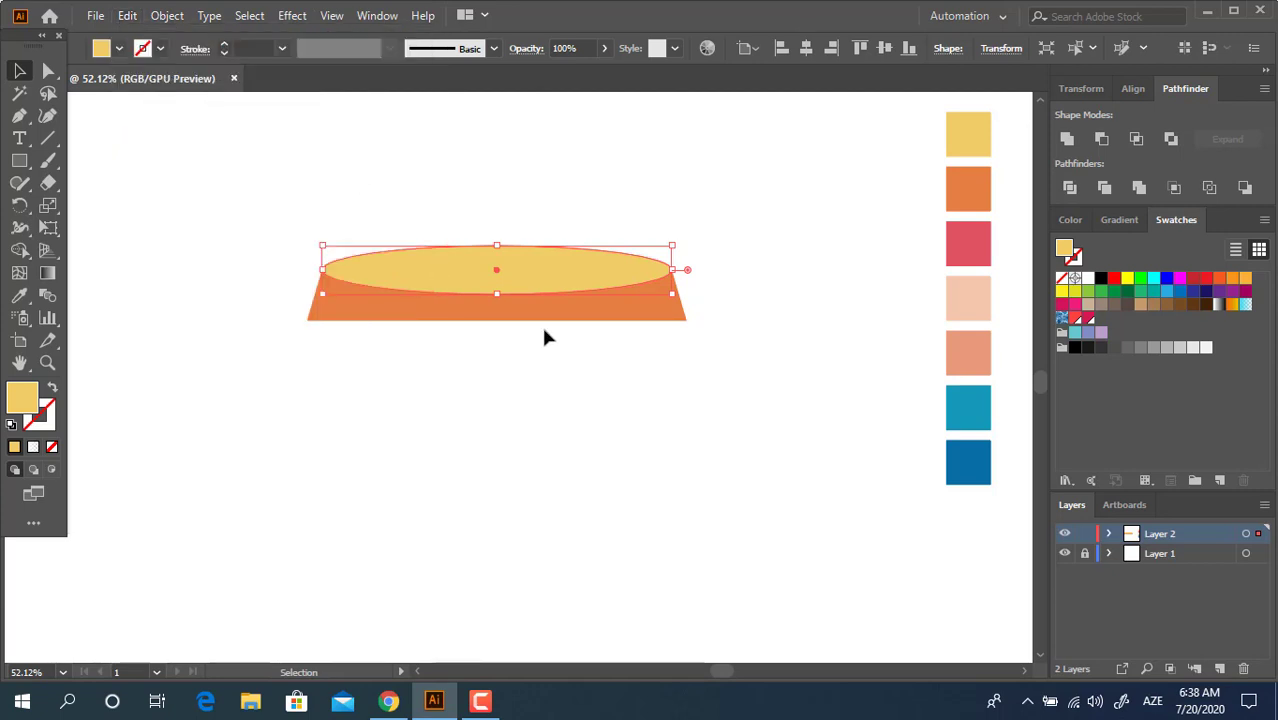
left_click_drag(546, 281, 548, 331)
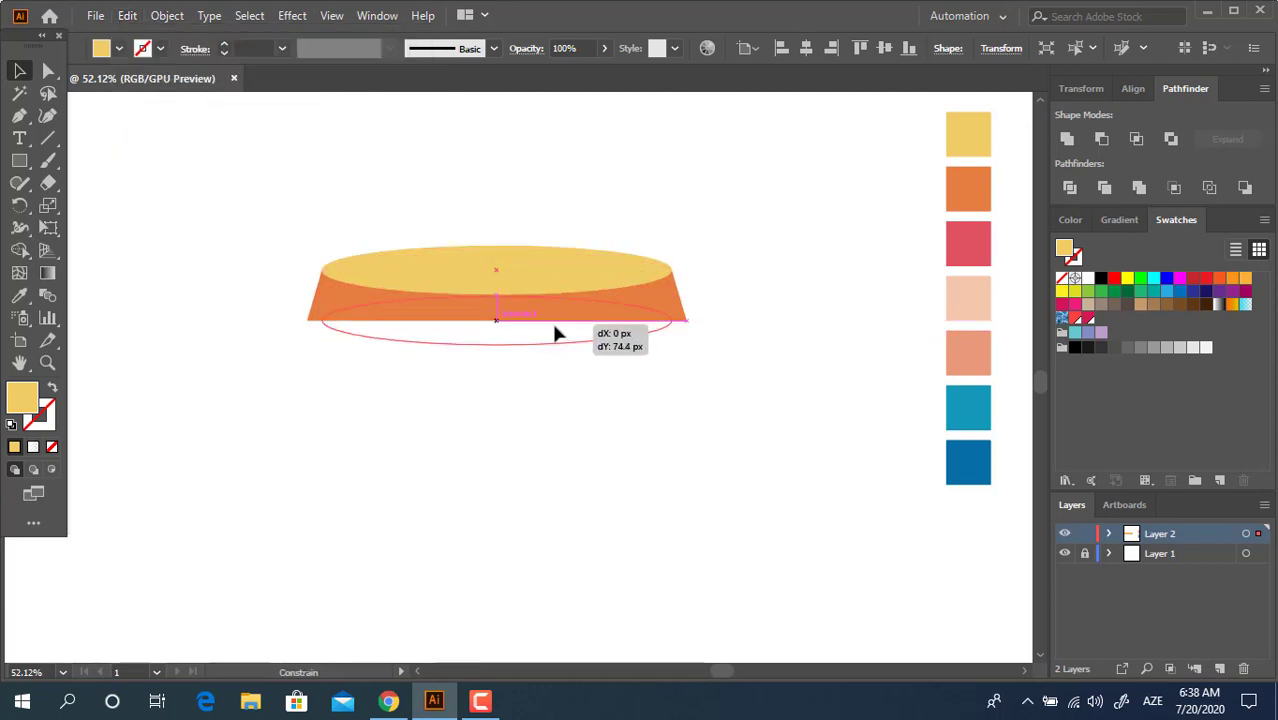
left_click_drag(671, 320, 687, 320)
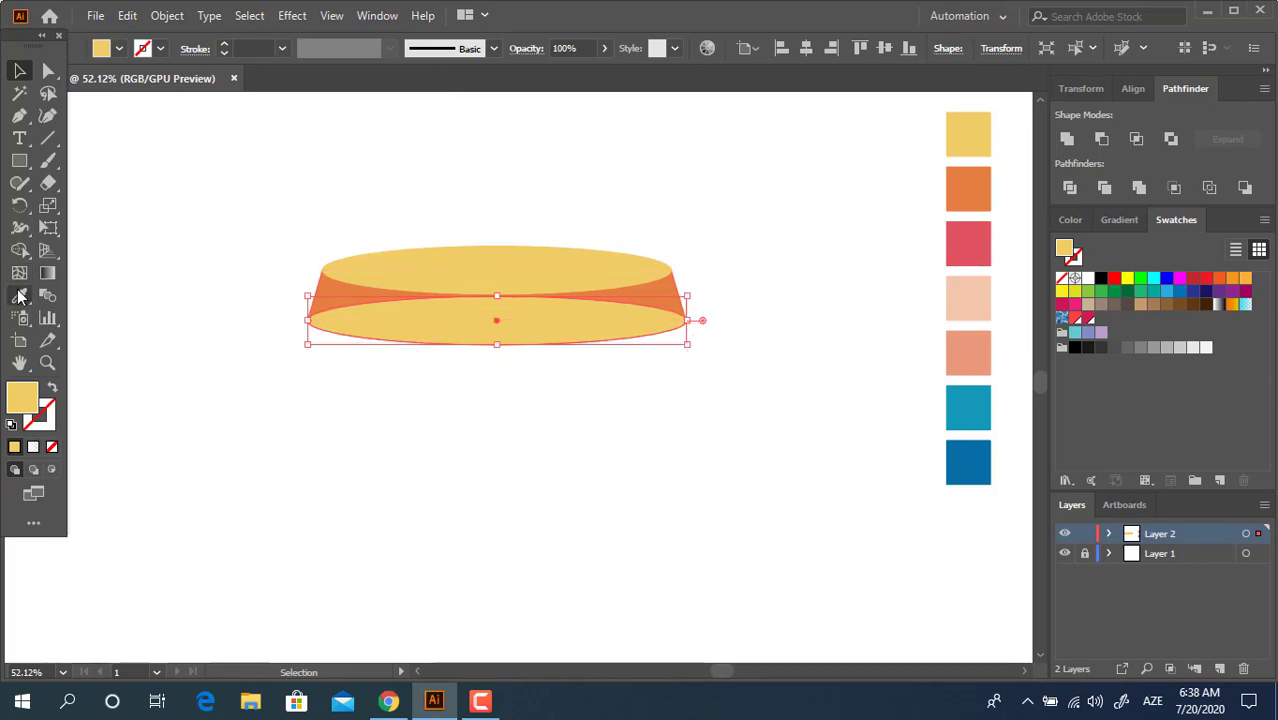
Step: Fill the bottom ellipse with the orange sample and unite it with the rim
left_click(19, 296)
left_click(968, 190)
left_click(19, 71)
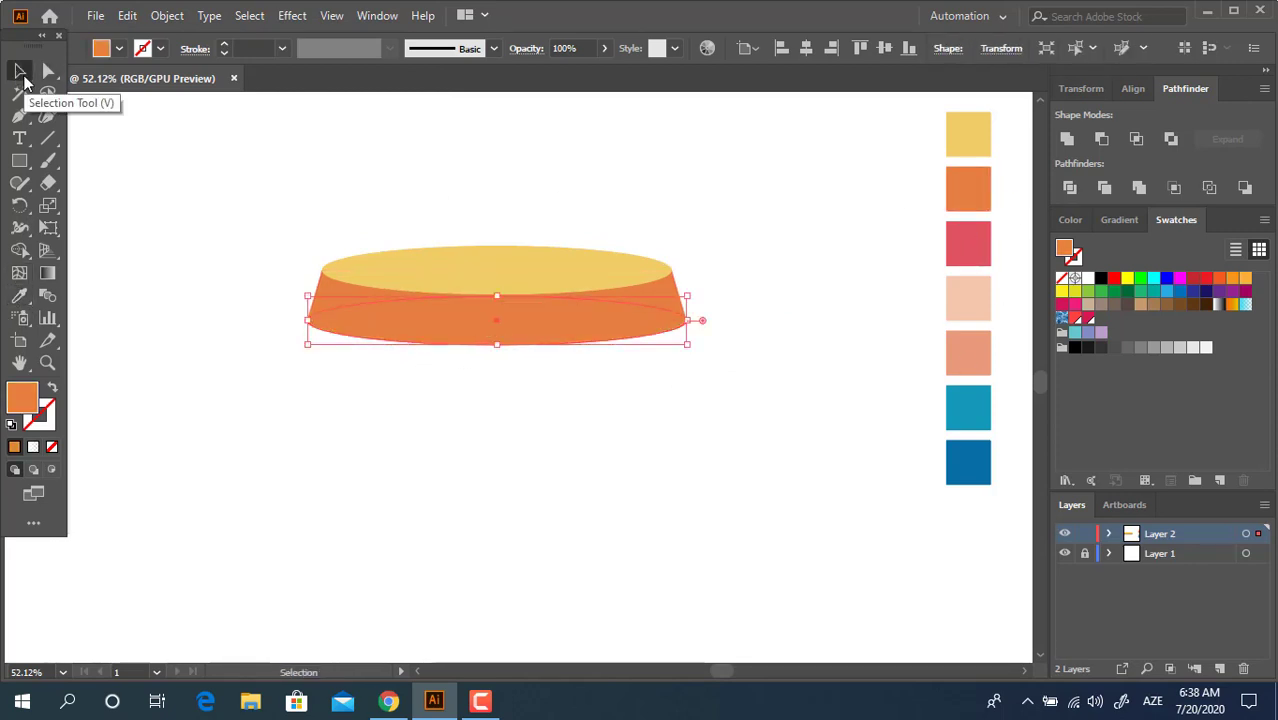
left_click_drag(665, 394, 382, 299)
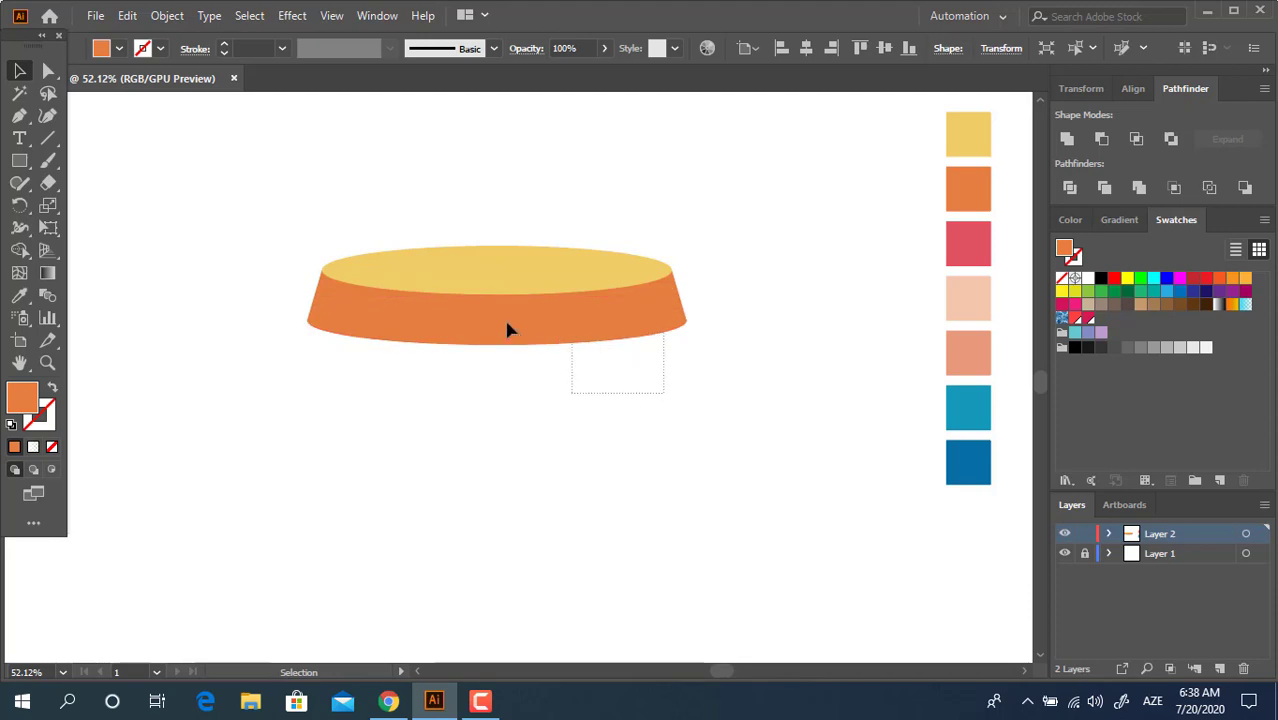
left_click(1066, 140)
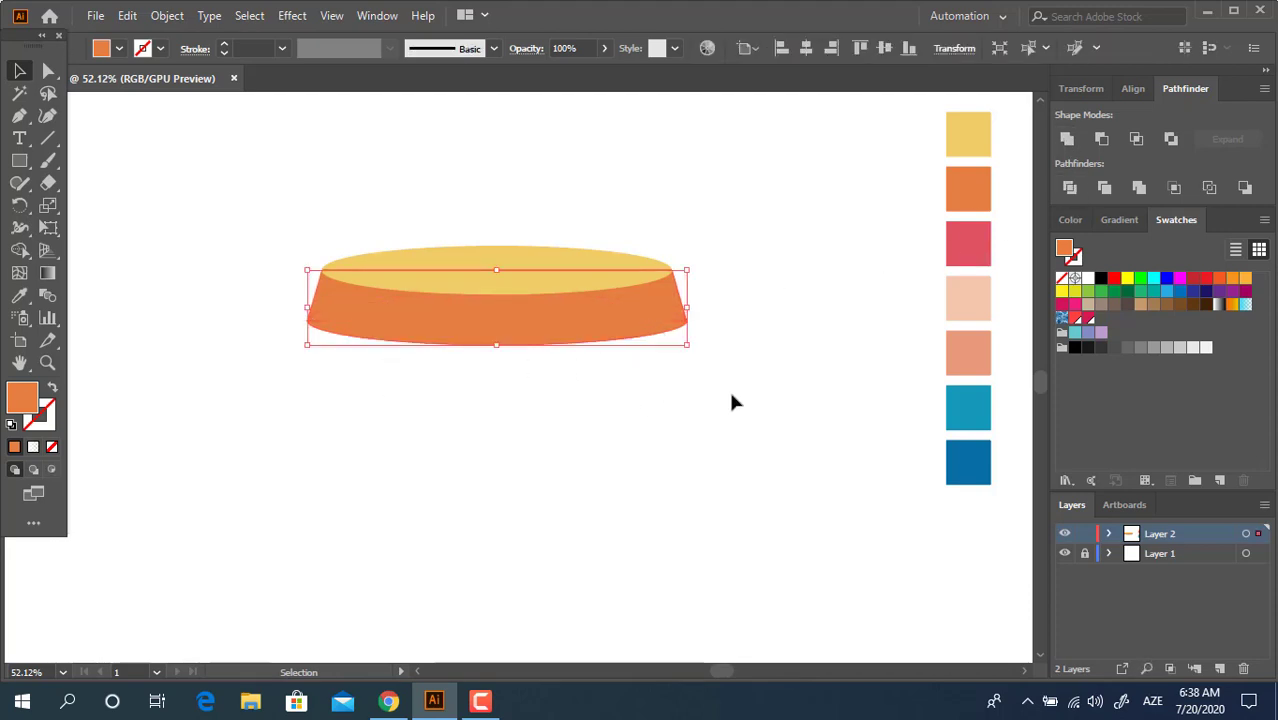
left_click(724, 412)
left_click_drag(717, 430, 681, 440)
Step: Try a gradient on the rim, then undo it back to solid orange
left_click(571, 346)
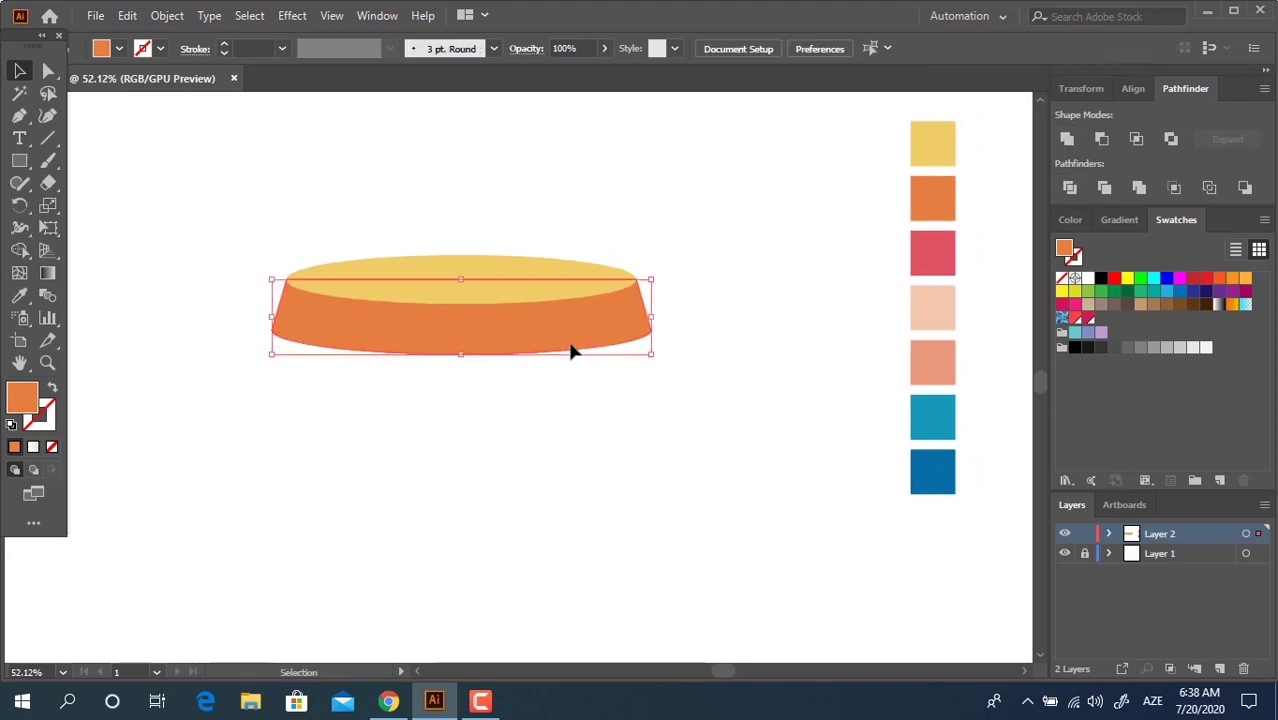
left_click(47, 276)
left_click(376, 336)
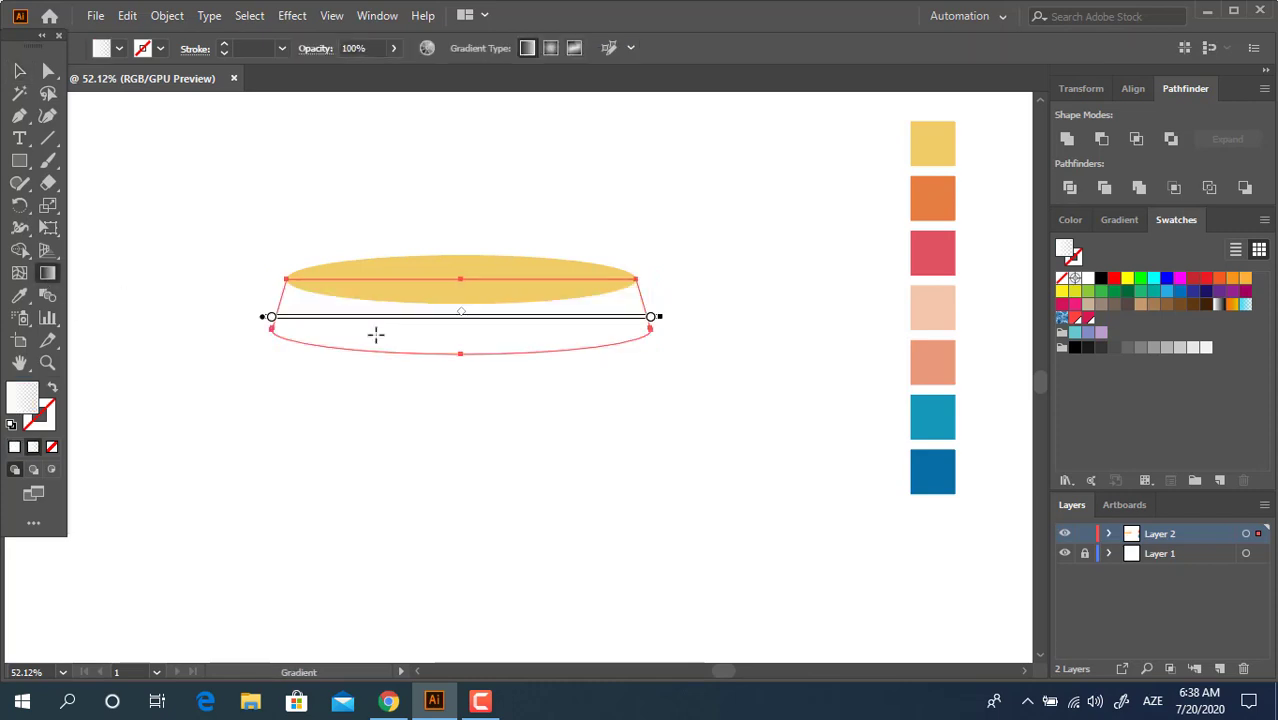
double_click(650, 318)
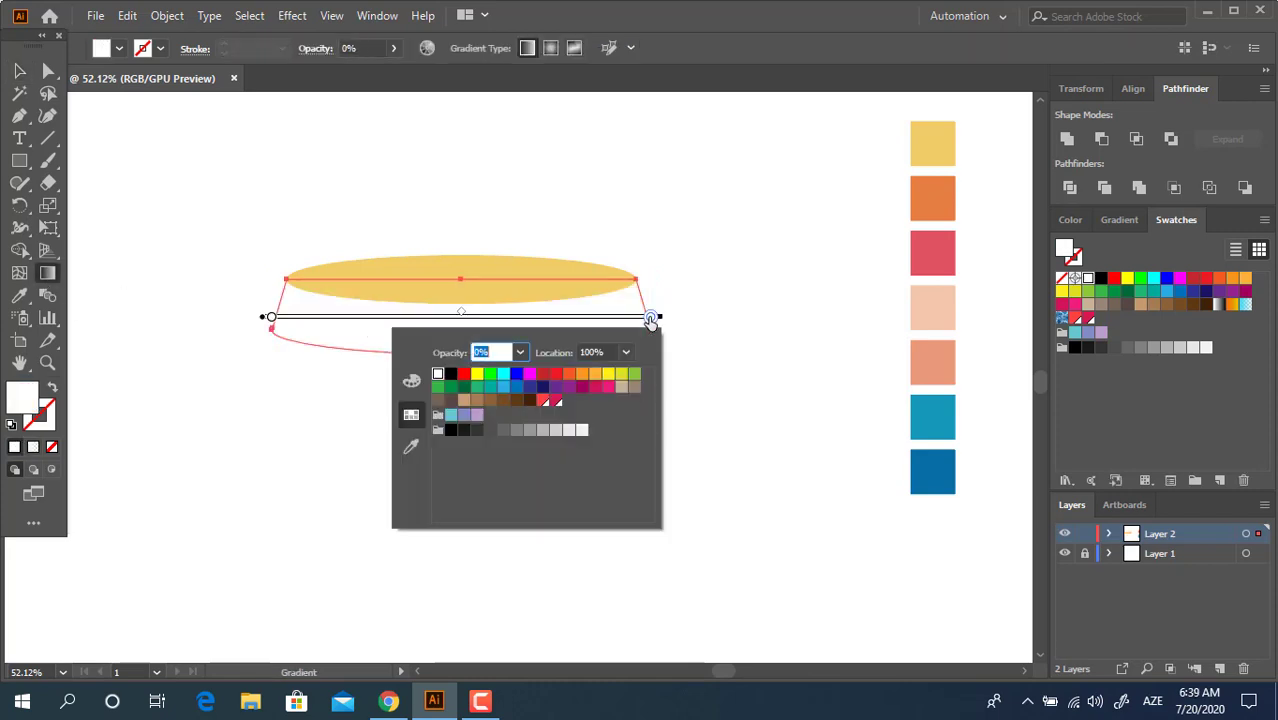
key("Escape")
key("ctrl+z")
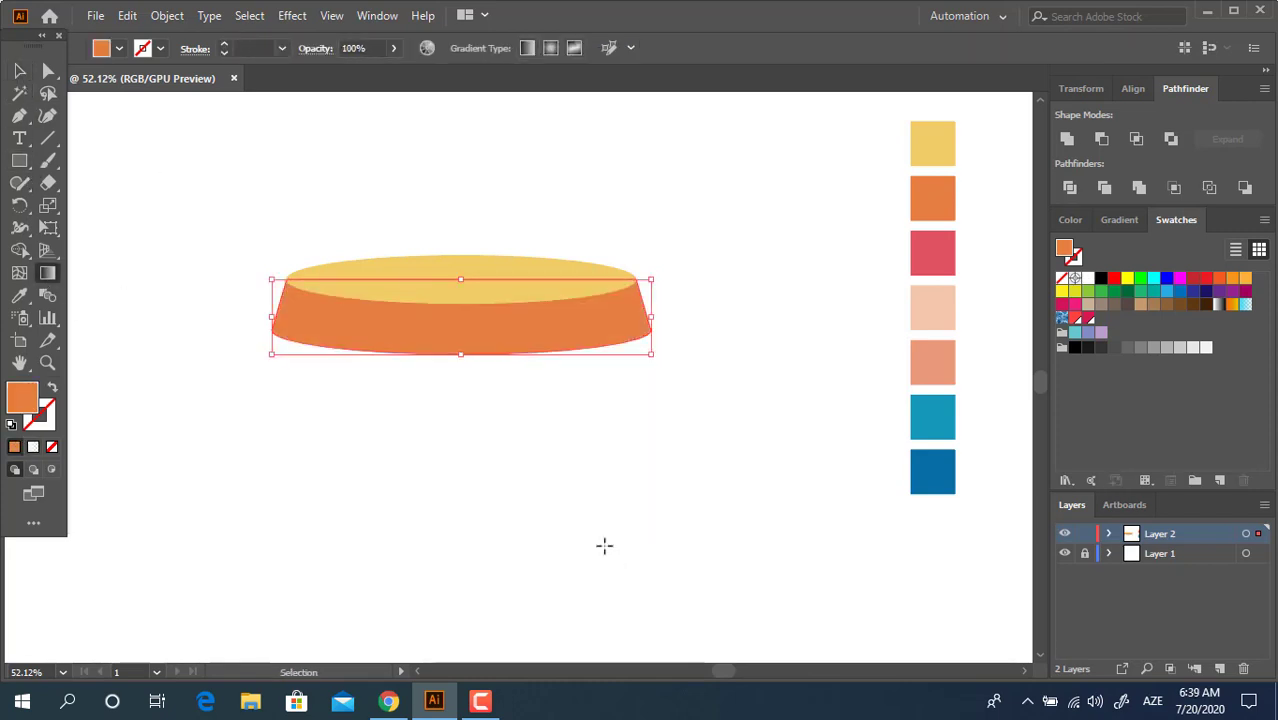
Step: Save the rim's orange as a new swatch
left_click(19, 70)
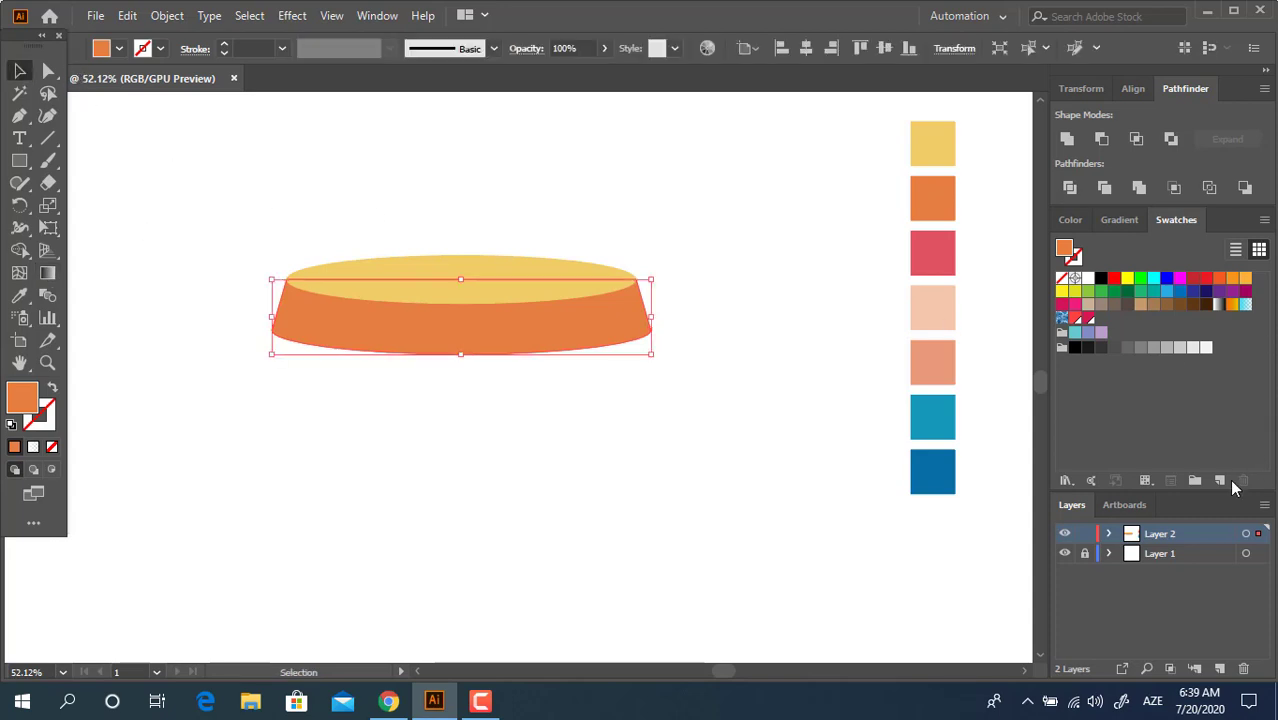
left_click(1197, 481)
key("Return")
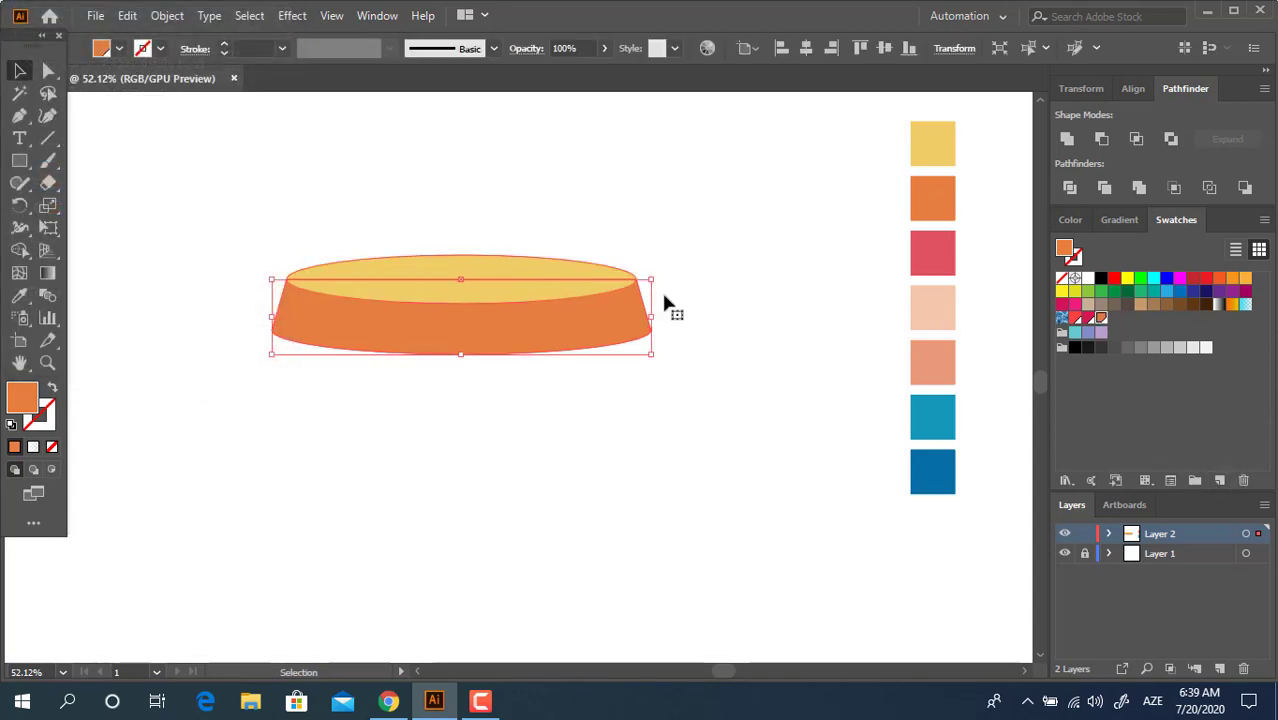
left_click(920, 270)
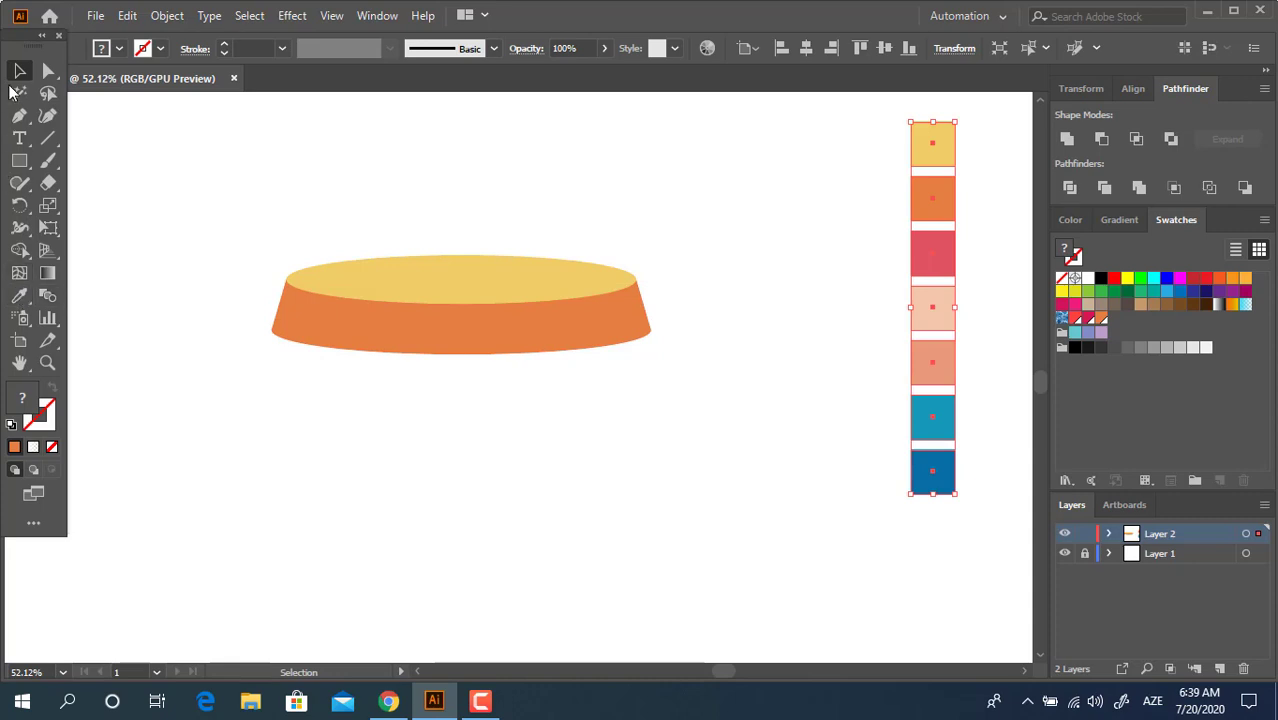
Step: Fill the band with the red sample and save that red as a new swatch
left_click(362, 415)
left_click(365, 326)
key("i")
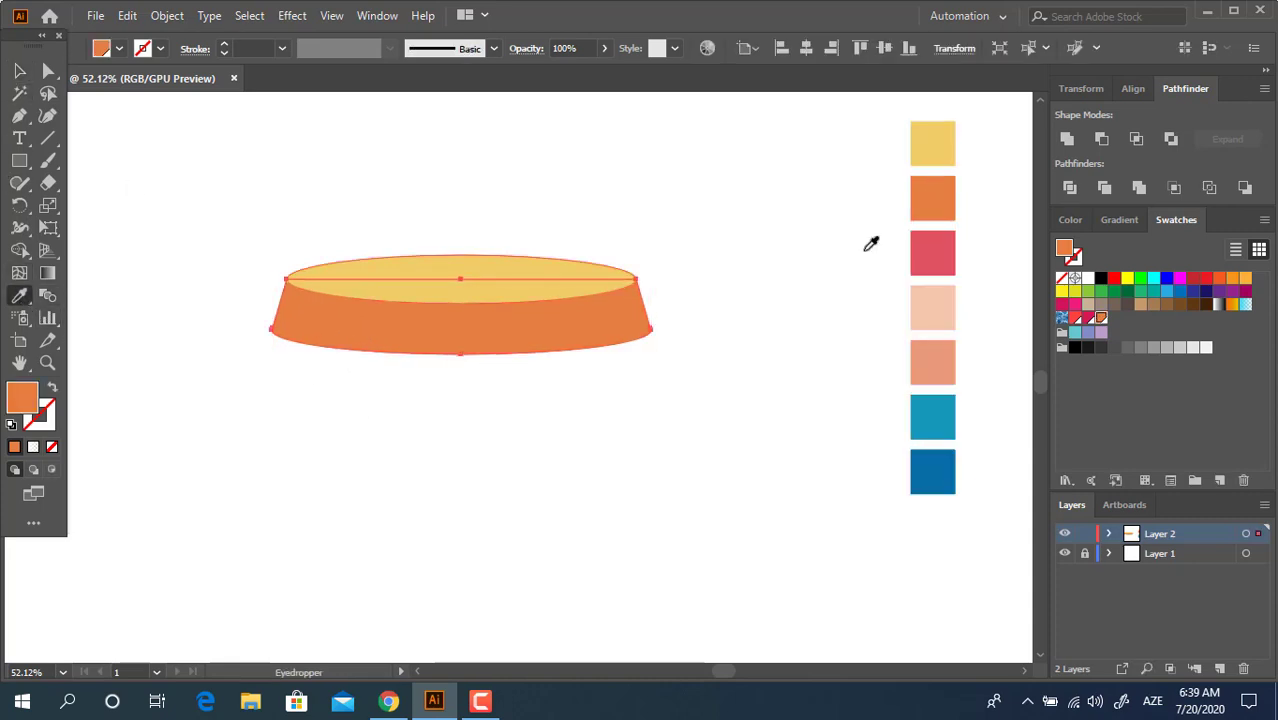
left_click(932, 253)
left_click(19, 71)
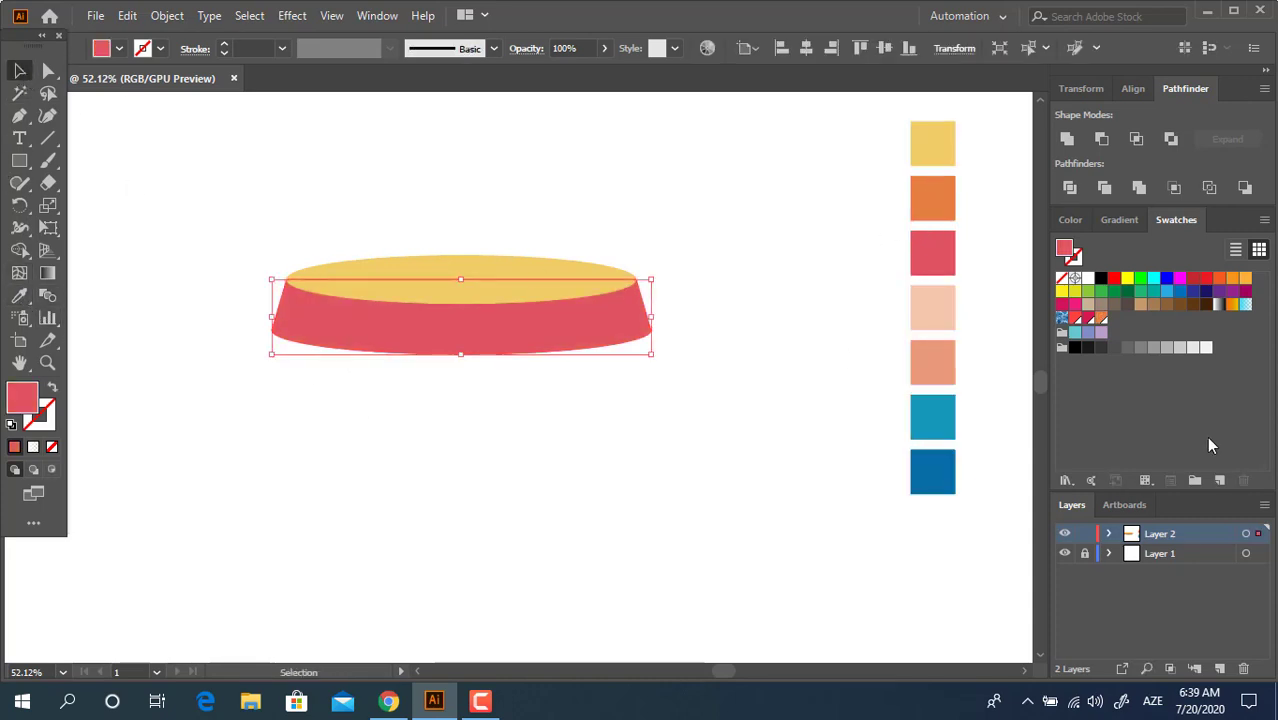
left_click(1219, 480)
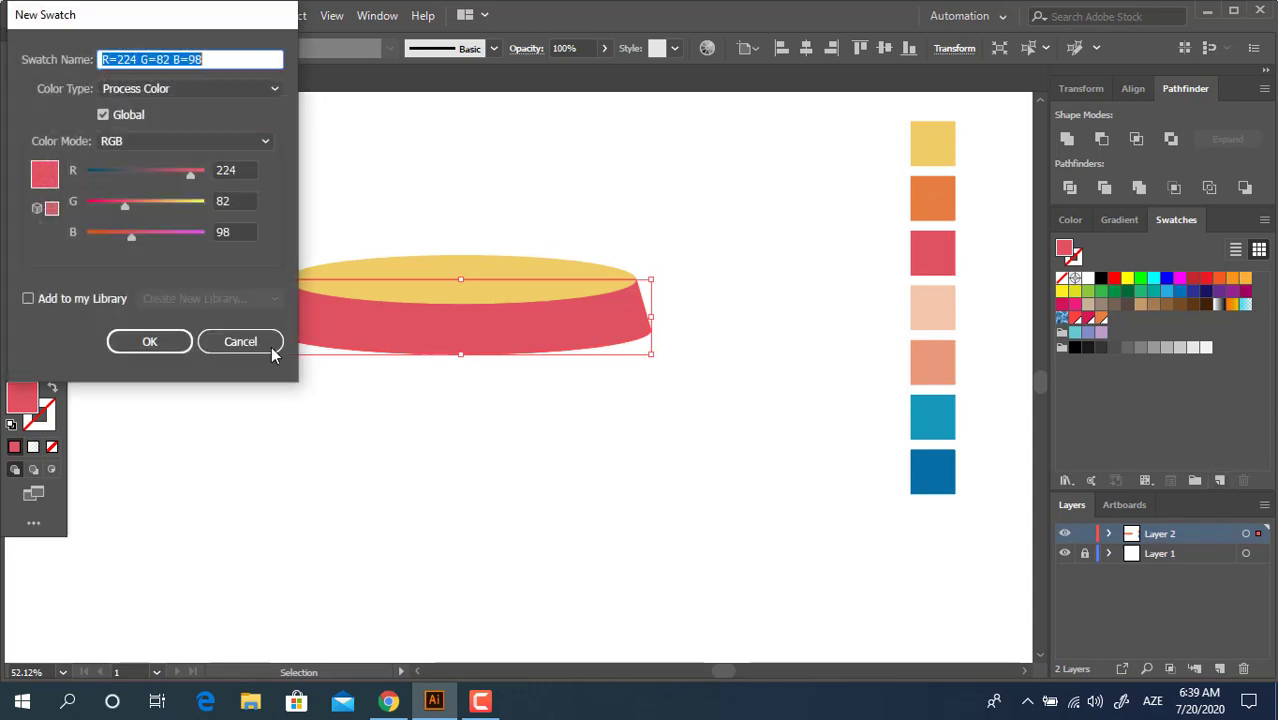
left_click(177, 340)
Step: Apply a gradient across the band with its right stop red at 100% opacity
key("g")
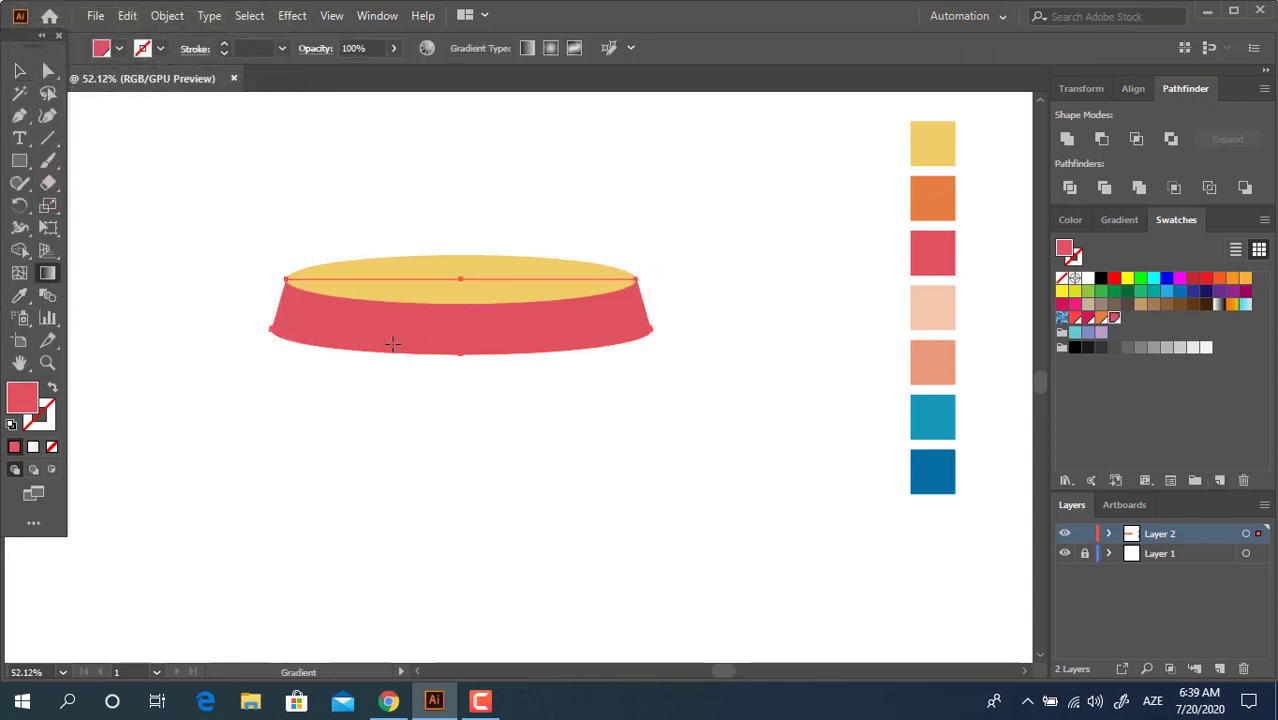
left_click(426, 348)
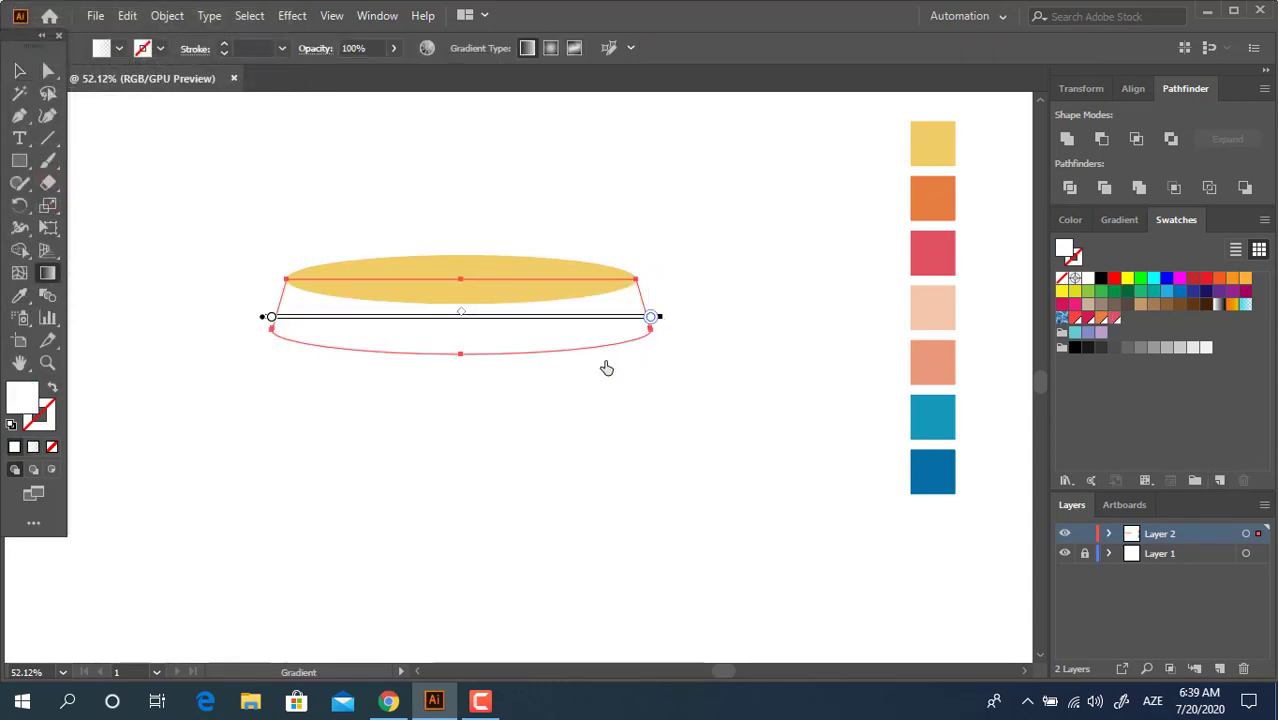
double_click(650, 316)
left_click(575, 401)
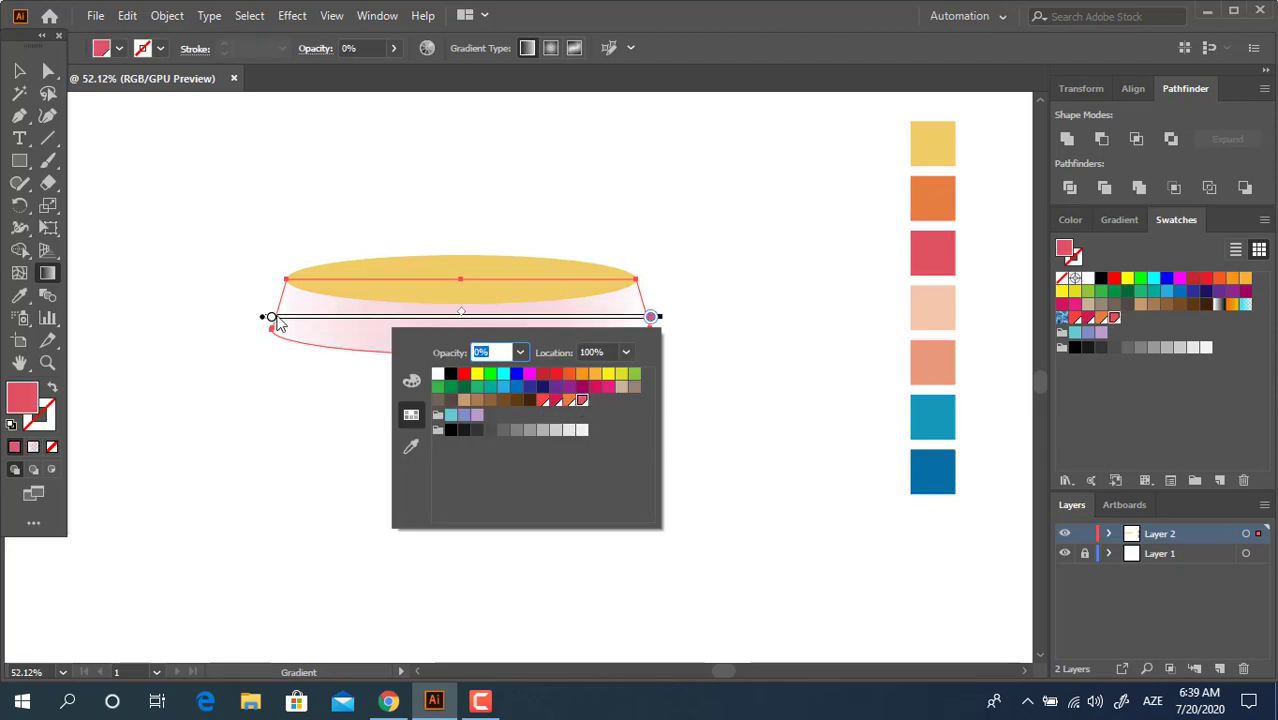
left_click(520, 352)
left_click(543, 580)
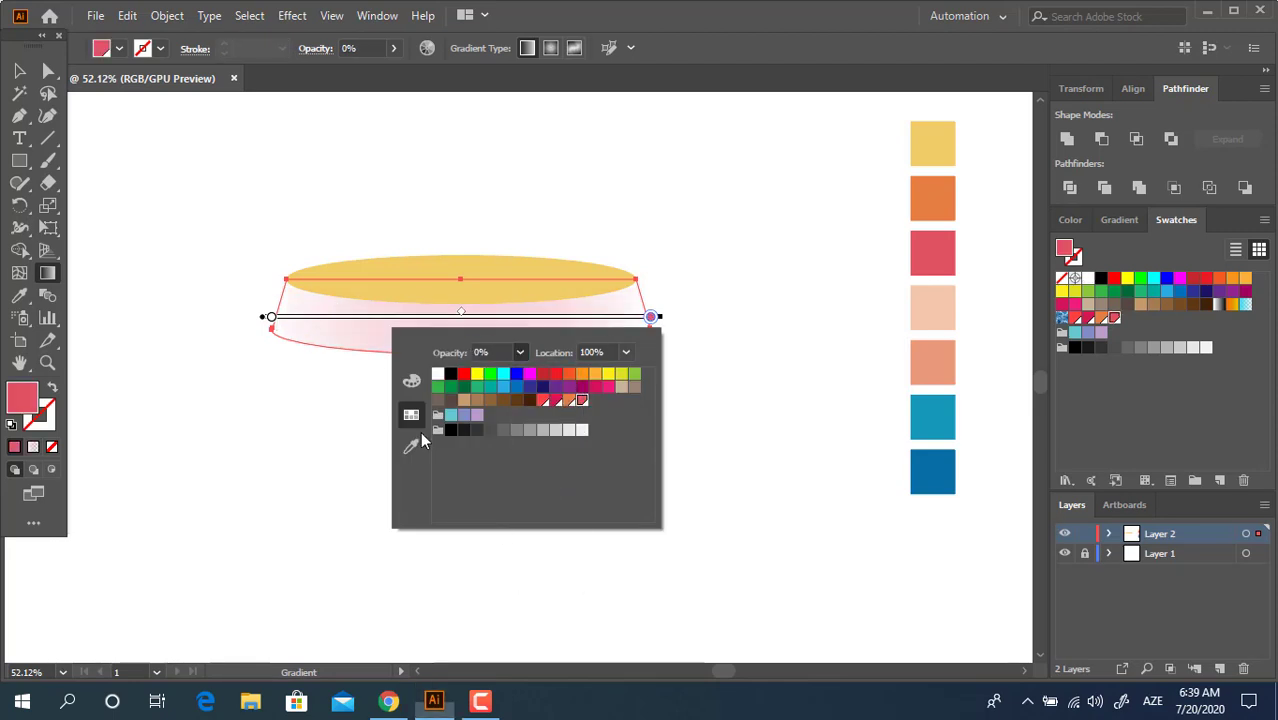
left_click(276, 322)
Step: Set the gradient's left stop to orange
double_click(272, 318)
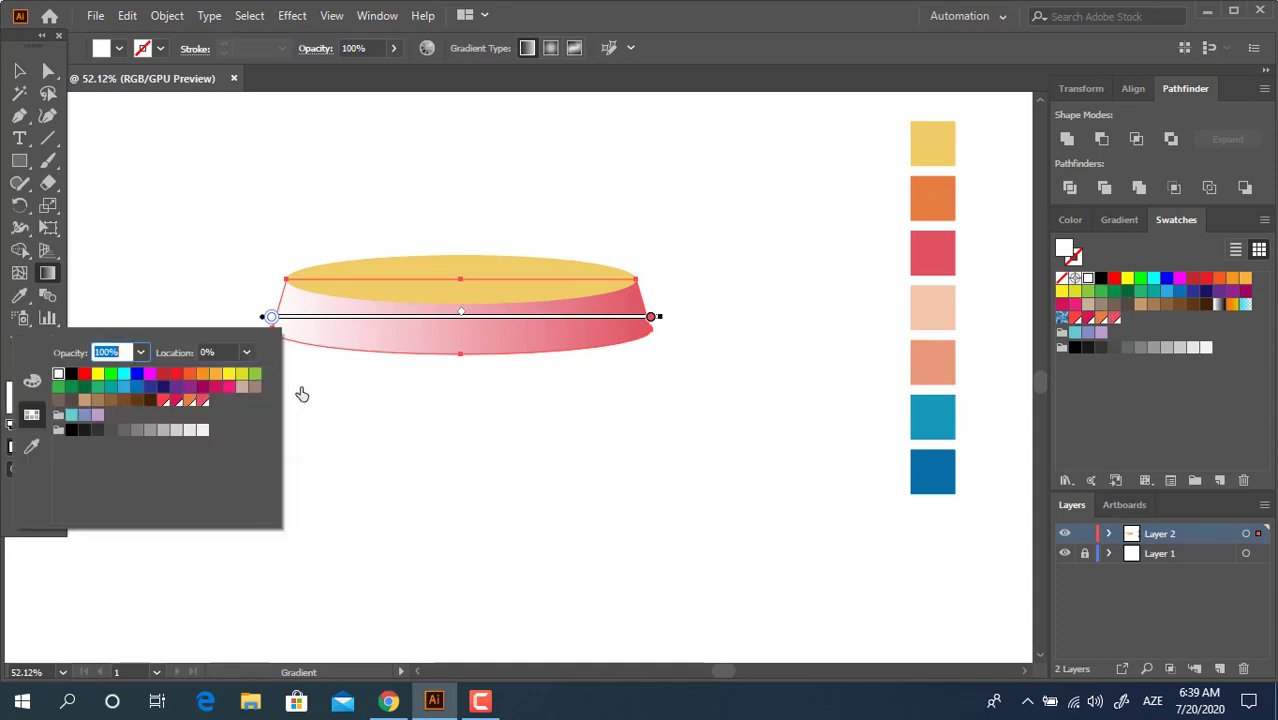
left_click(191, 400)
left_click(18, 70)
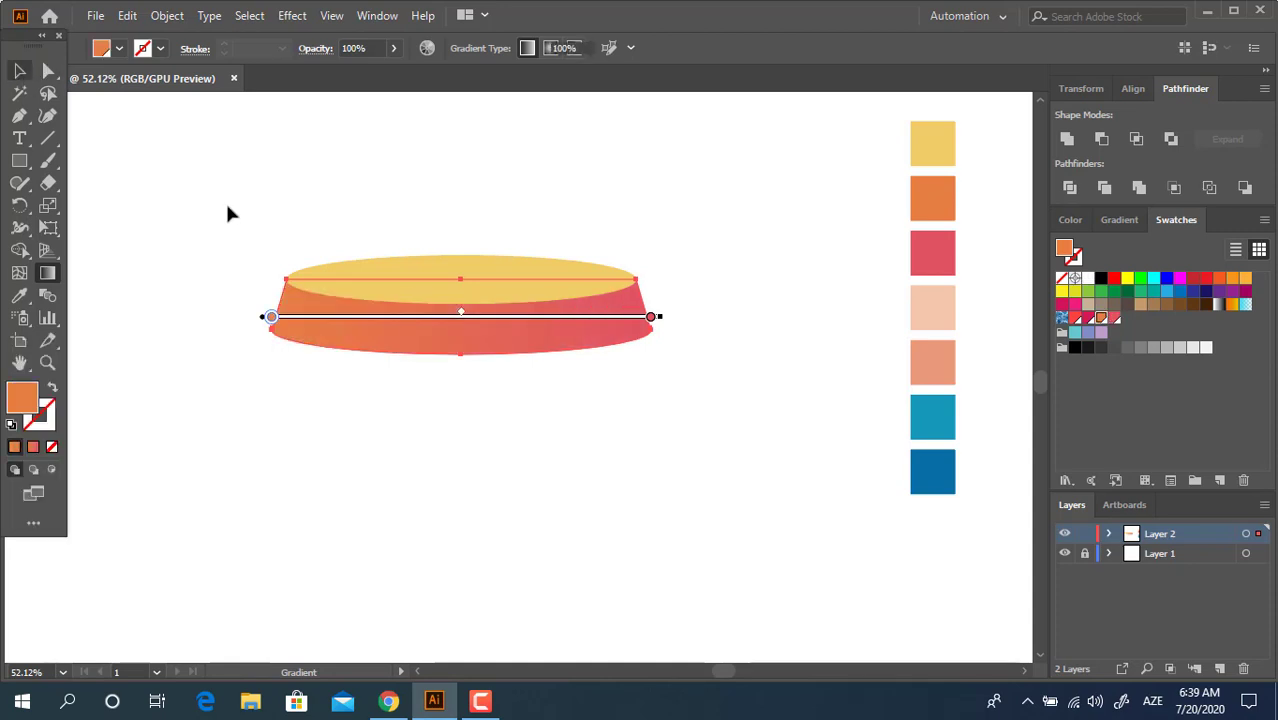
left_click(618, 505)
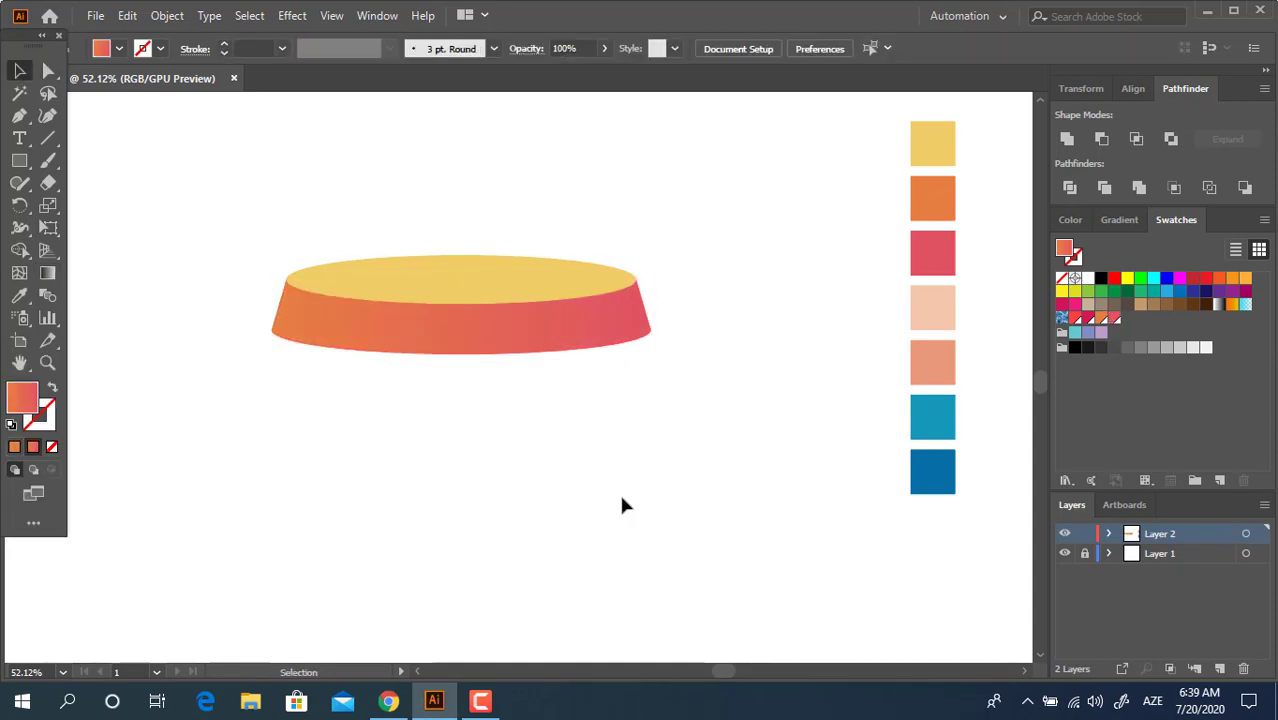
Step: Zoom in on the lid and paste a copy of the top yellow ellipse in front
left_click_drag(637, 442, 667, 472)
key("z")
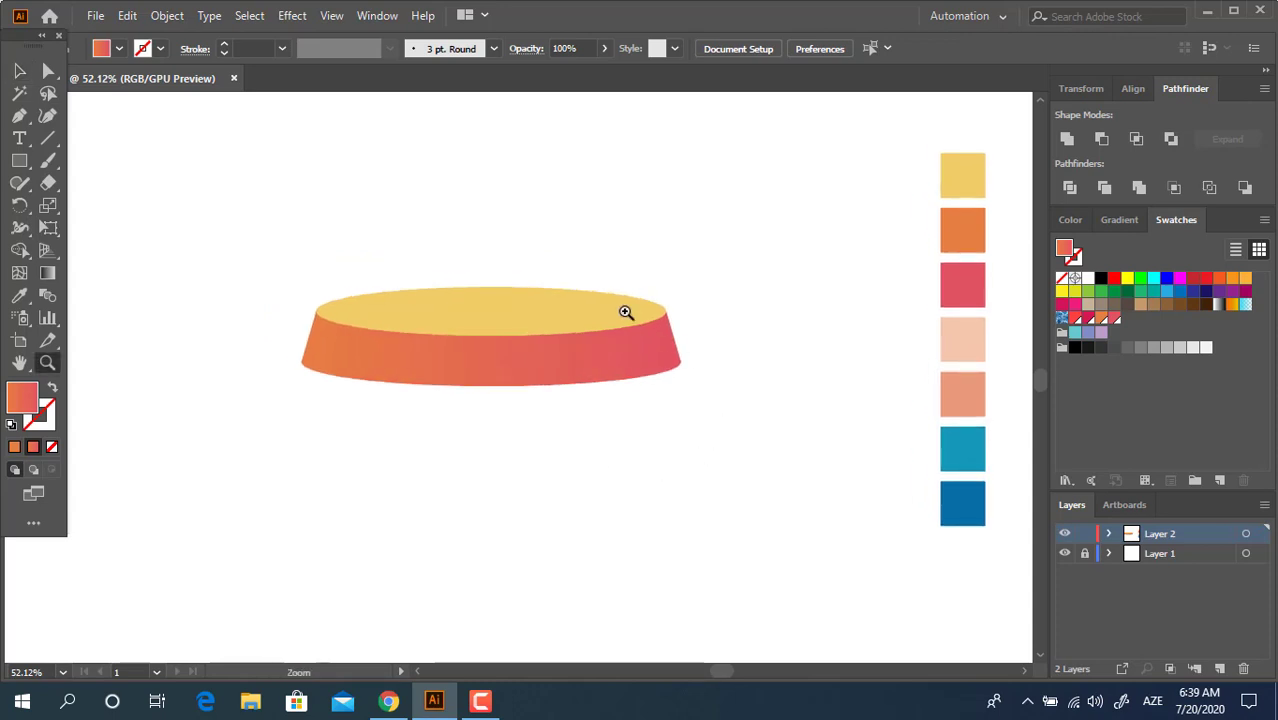
left_click_drag(625, 309, 710, 330)
left_click(16, 163)
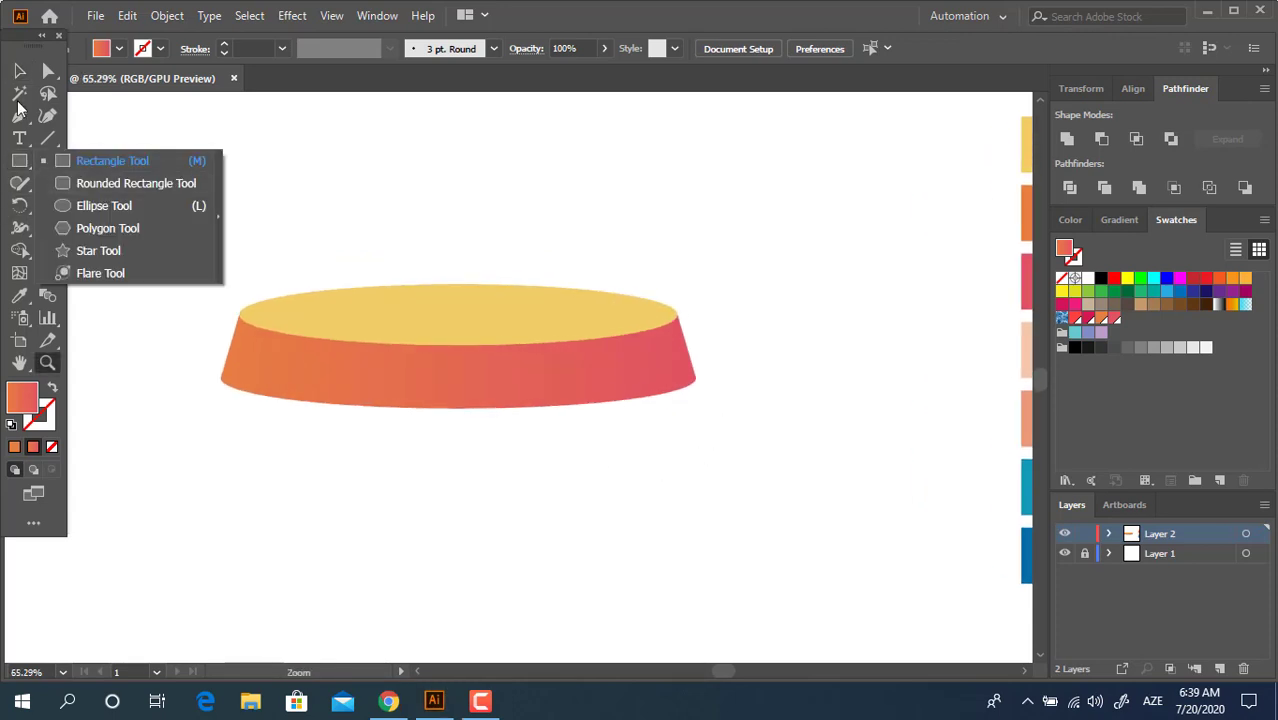
key("v")
left_click(511, 337)
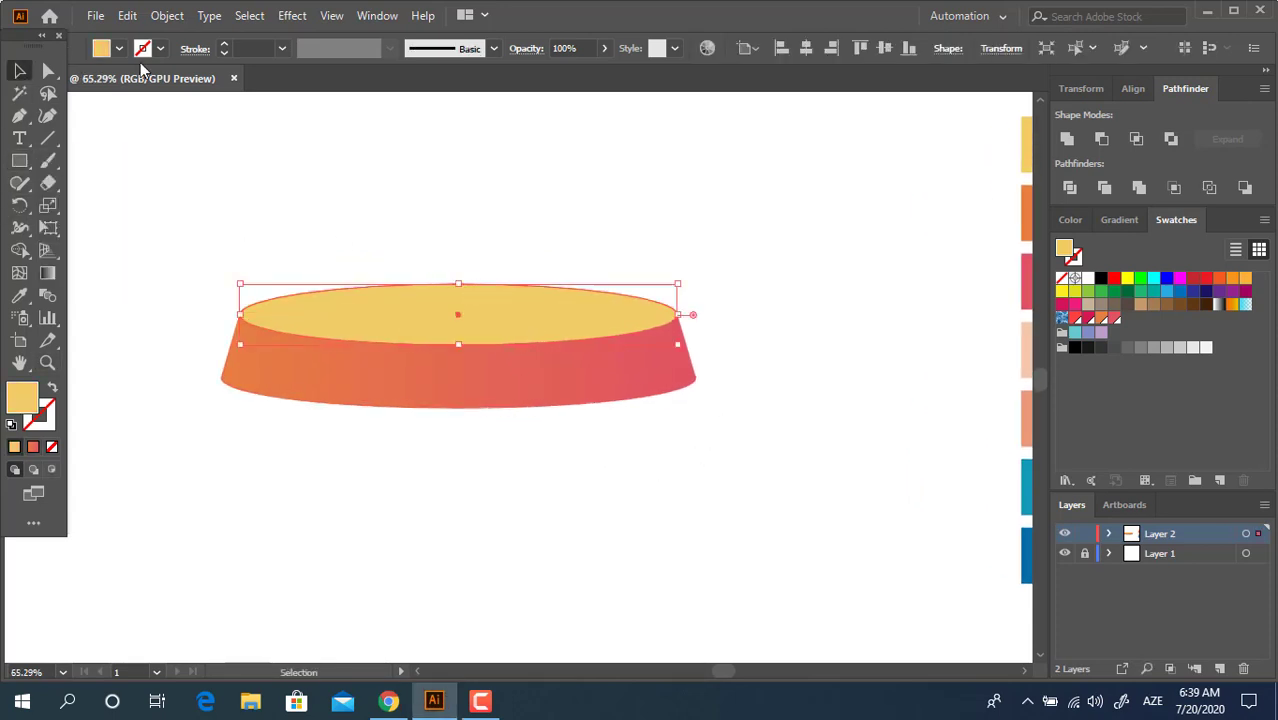
left_click(167, 15)
mouse_move(127, 15)
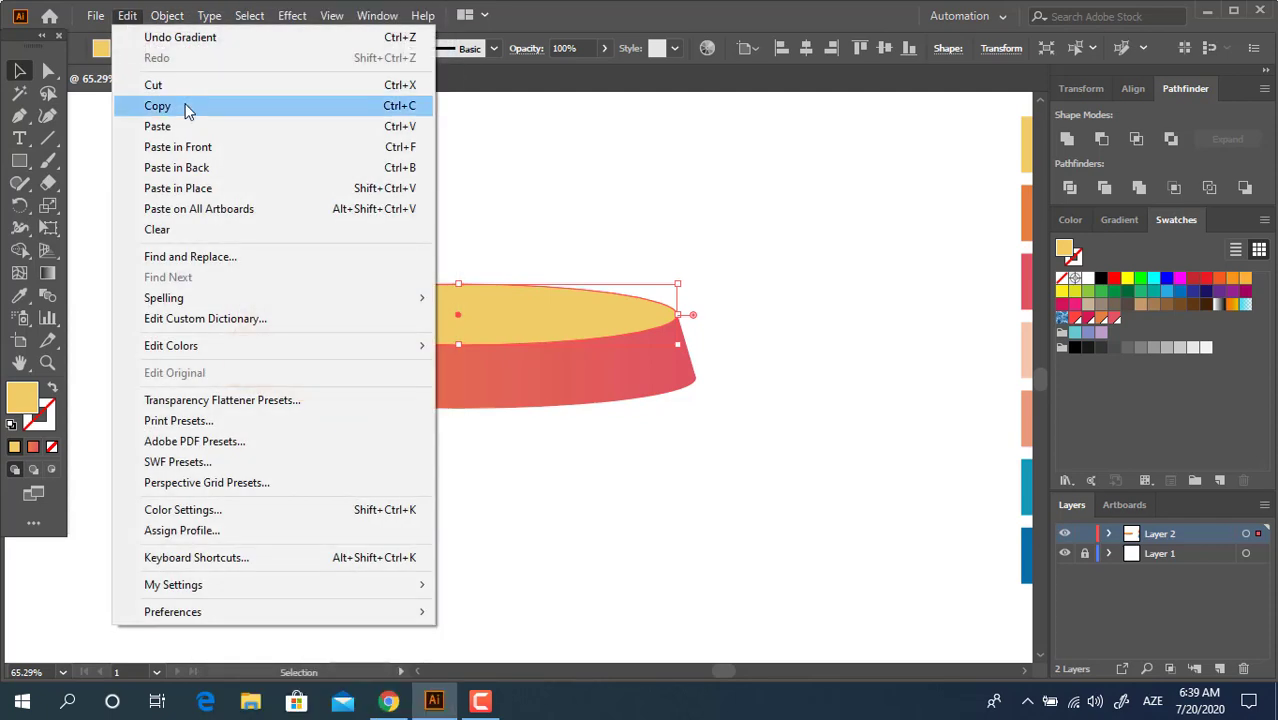
left_click(185, 108)
left_click(127, 15)
left_click(329, 151)
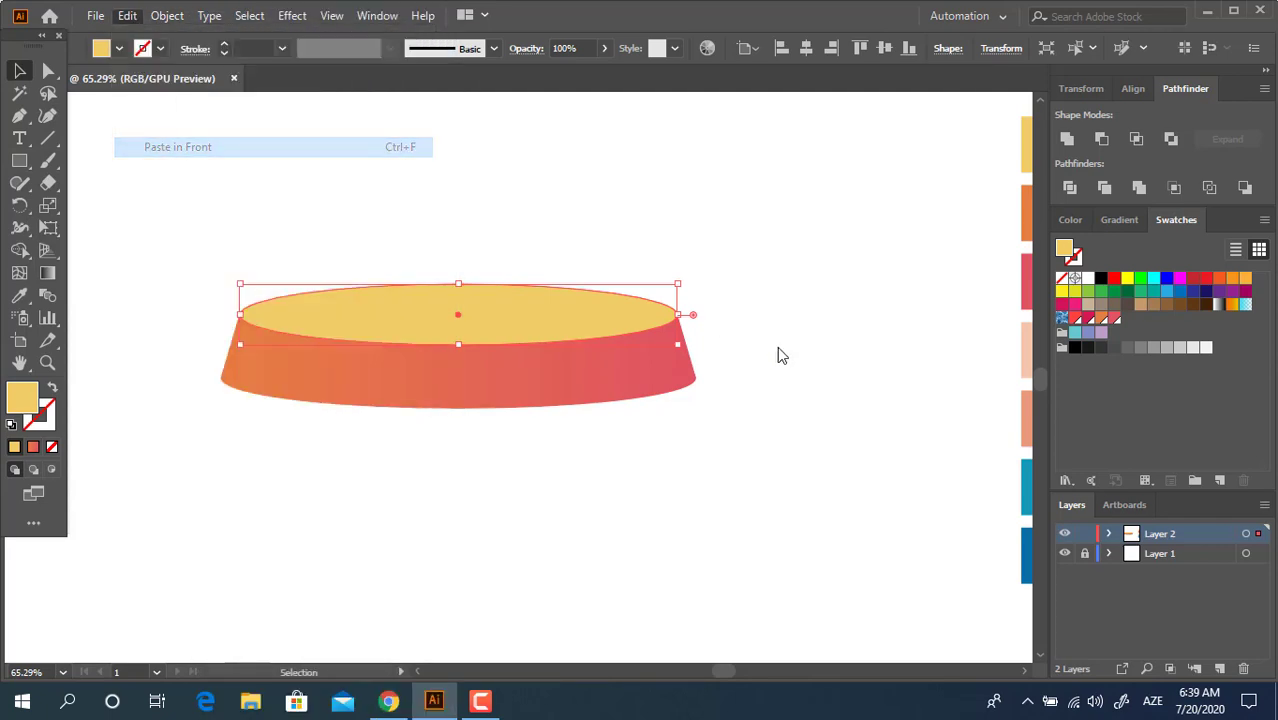
Step: Shrink the copied ellipse, move it above the lid, and make it slightly taller
mouse_move(677, 344)
left_mouse_down()
mouse_move(570, 328)
mouse_move(576, 276)
mouse_move(662, 254)
mouse_move(633, 276)
left_mouse_up()
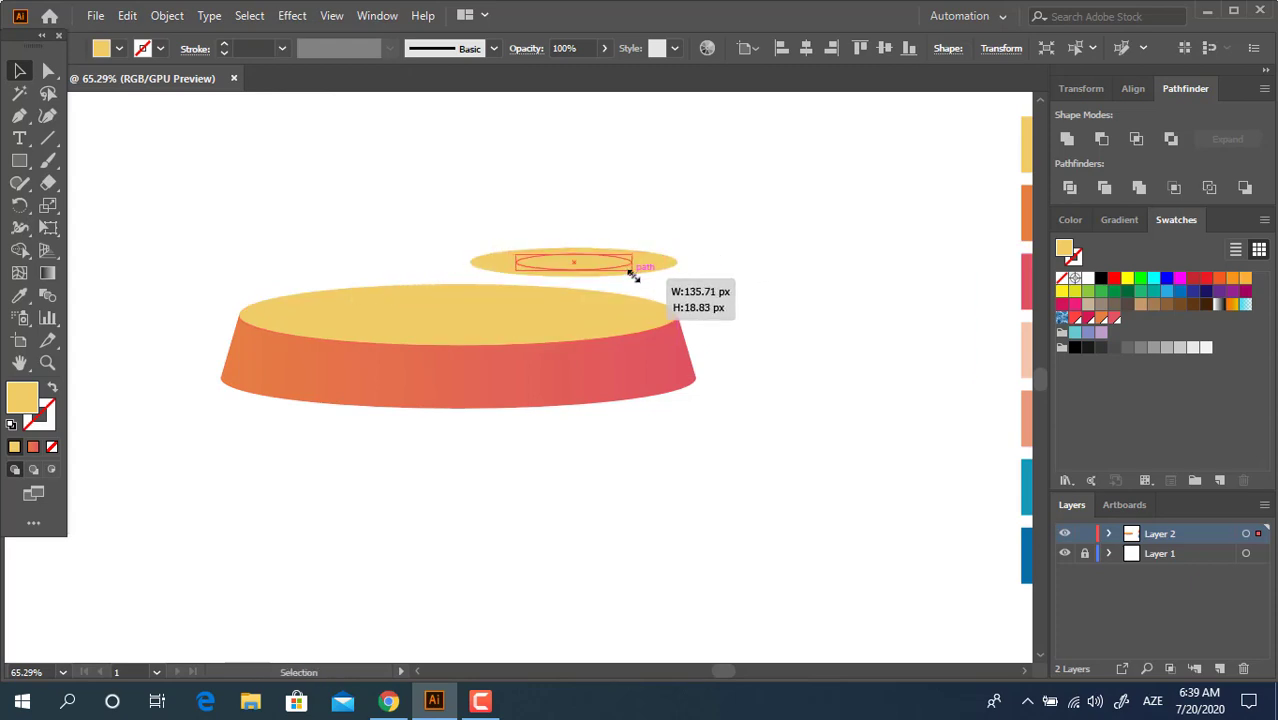
left_click(712, 292)
left_click(579, 263)
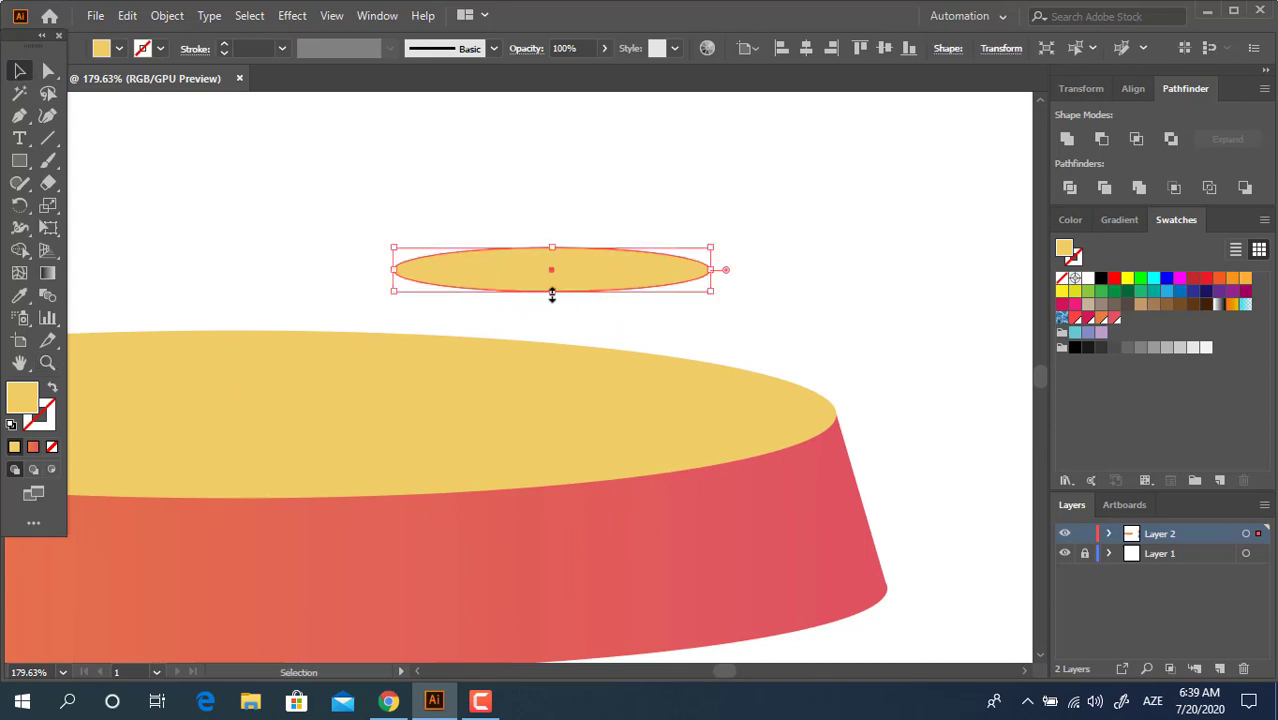
left_click_drag(552, 295, 552, 303)
left_click(887, 343)
Step: Draw a rectangle starting at the small ellipse's left edge
key("z")
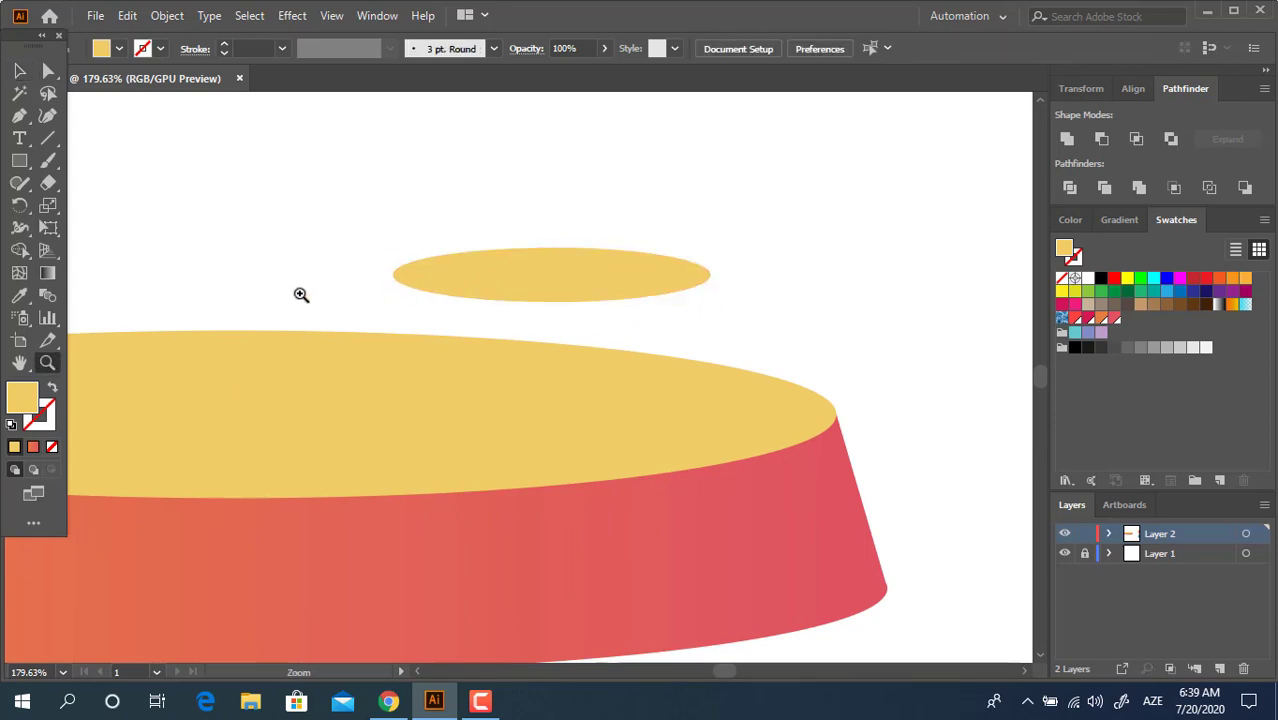
key("ctrl+0")
left_click_drag(465, 334, 730, 371)
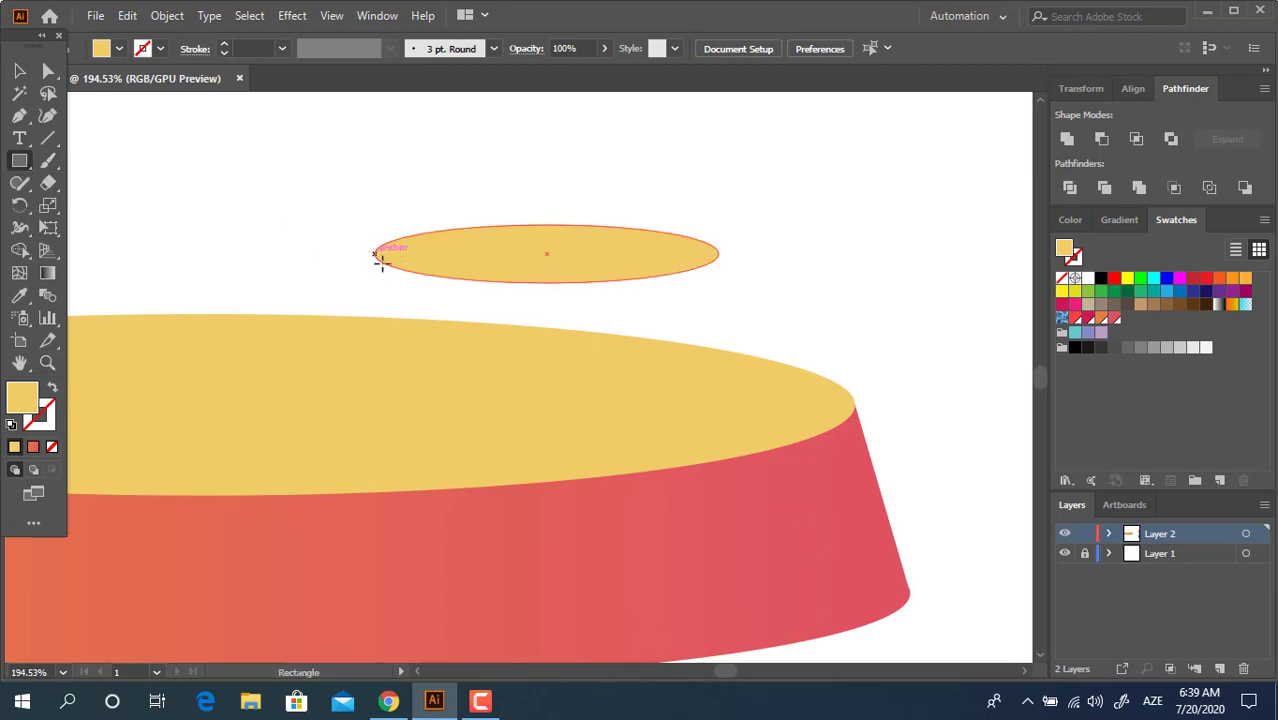
left_click_drag(376, 255, 557, 328)
key("z")
left_click(551, 294, "alt")
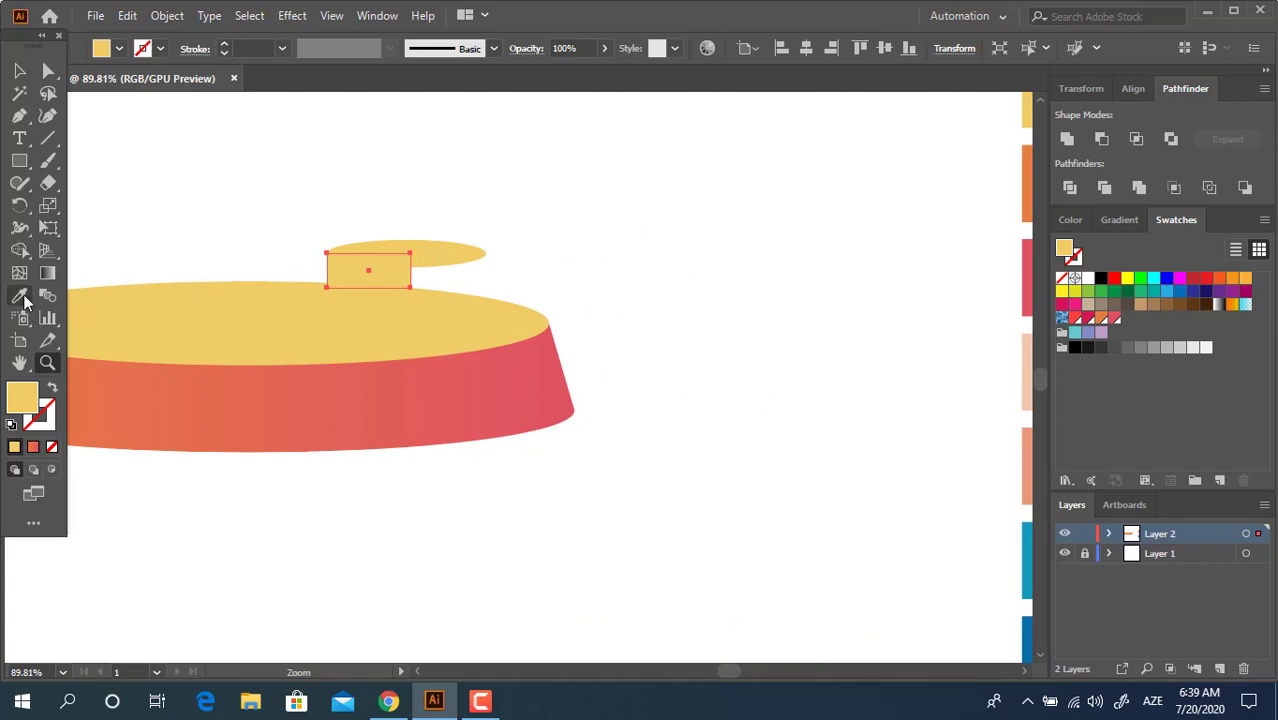
Step: Copy the band's orange-red gradient onto the new rectangle with the Eyedropper
left_click(20, 296)
left_click(408, 405)
scroll(630, 397, "up", 1)
scroll(630, 397, "up", 1)
left_click(18, 70)
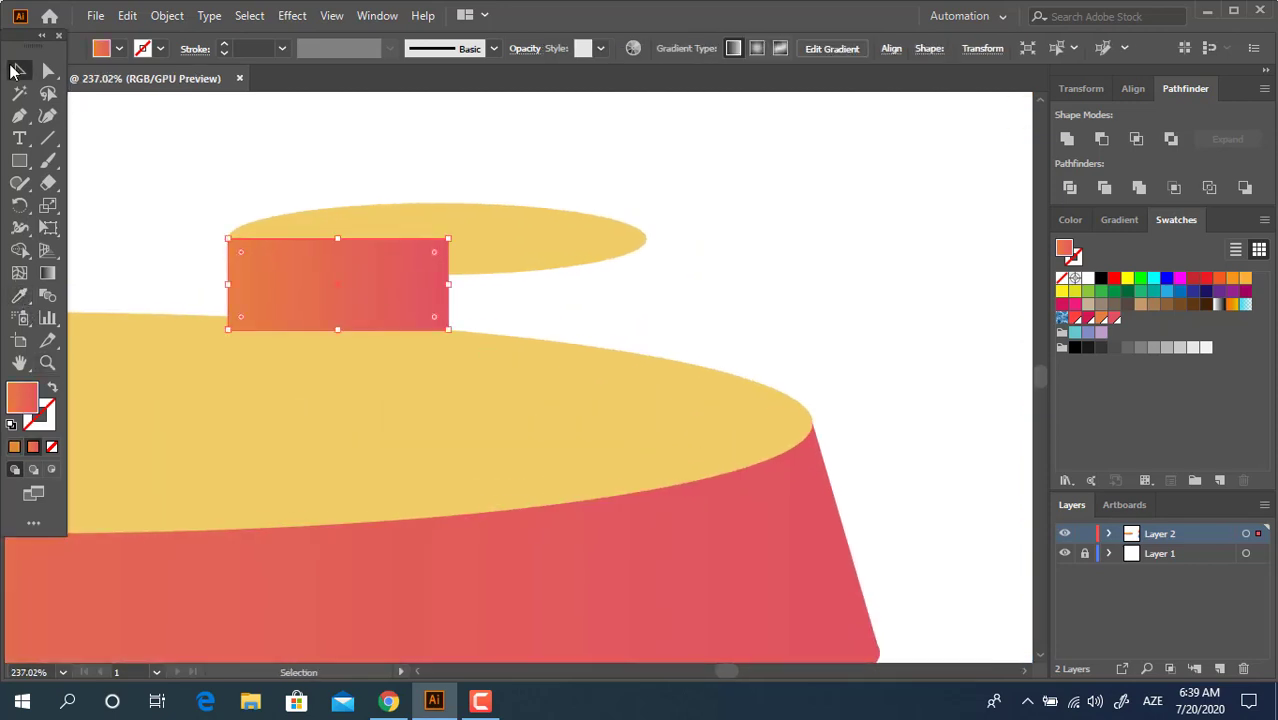
Step: Bring the small yellow ellipse in front of the gradient rectangle
left_click(556, 234)
right_click(556, 234)
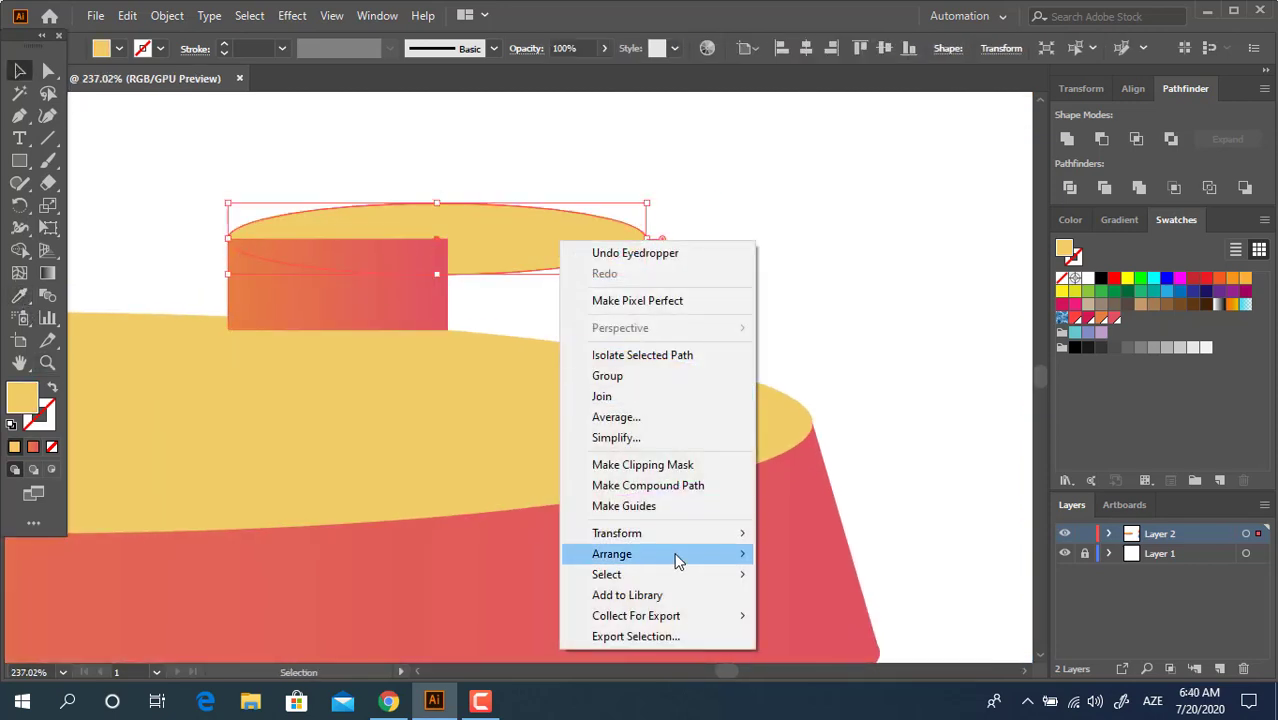
left_click(796, 556)
left_click(770, 365)
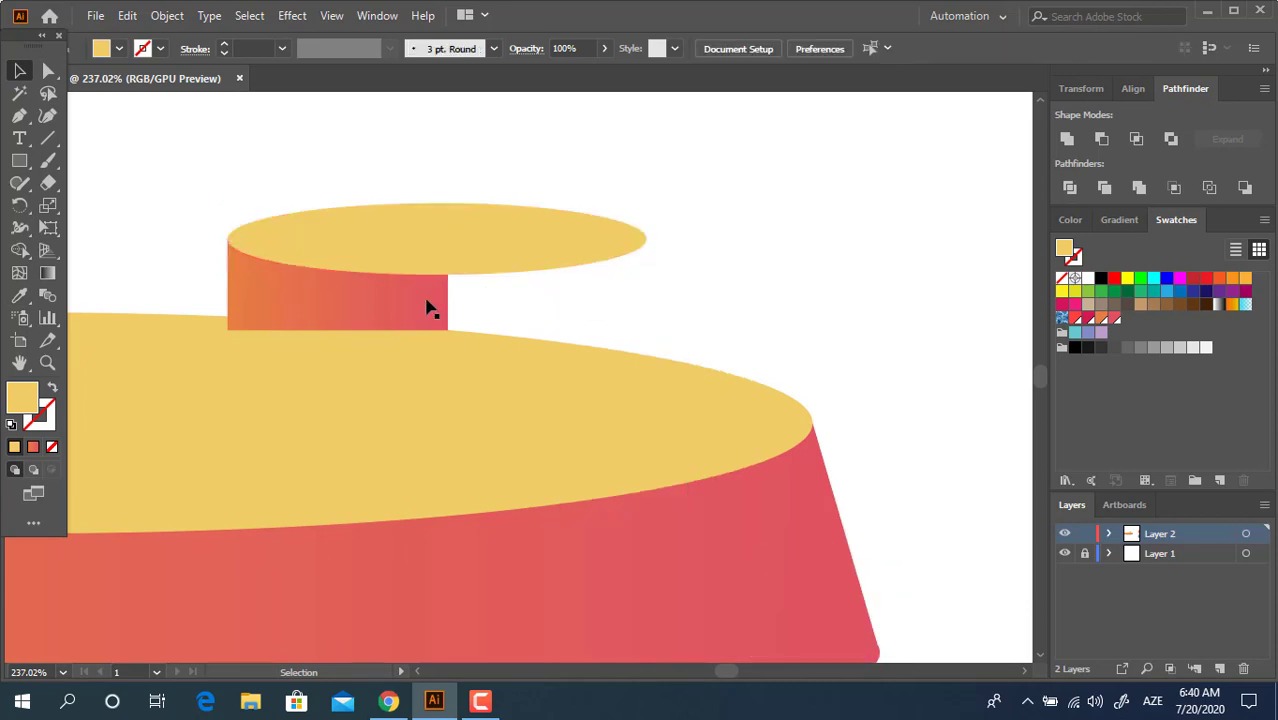
Step: Slant the gradient rectangle's left side outward at the bottom to form the band's left half
left_click(425, 305)
mouse_move(412, 310)
left_mouse_down()
mouse_move(636, 325)
mouse_move(380, 314)
left_mouse_up()
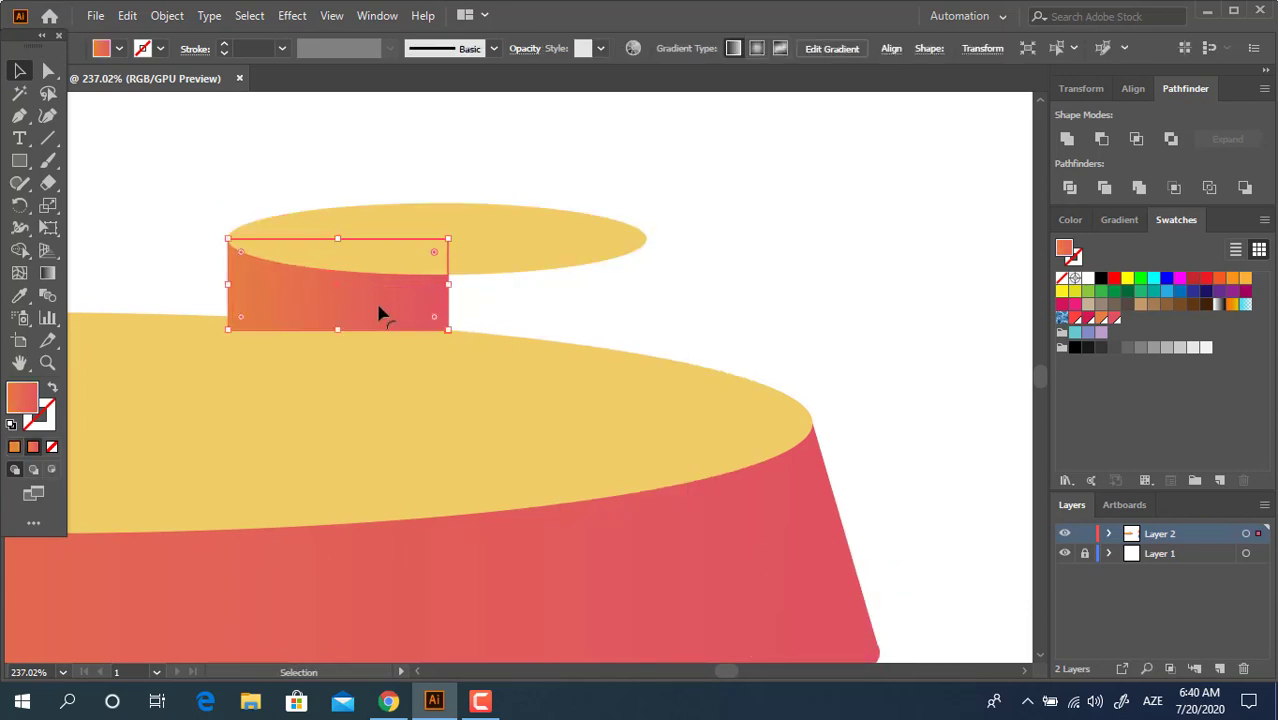
left_click(47, 71)
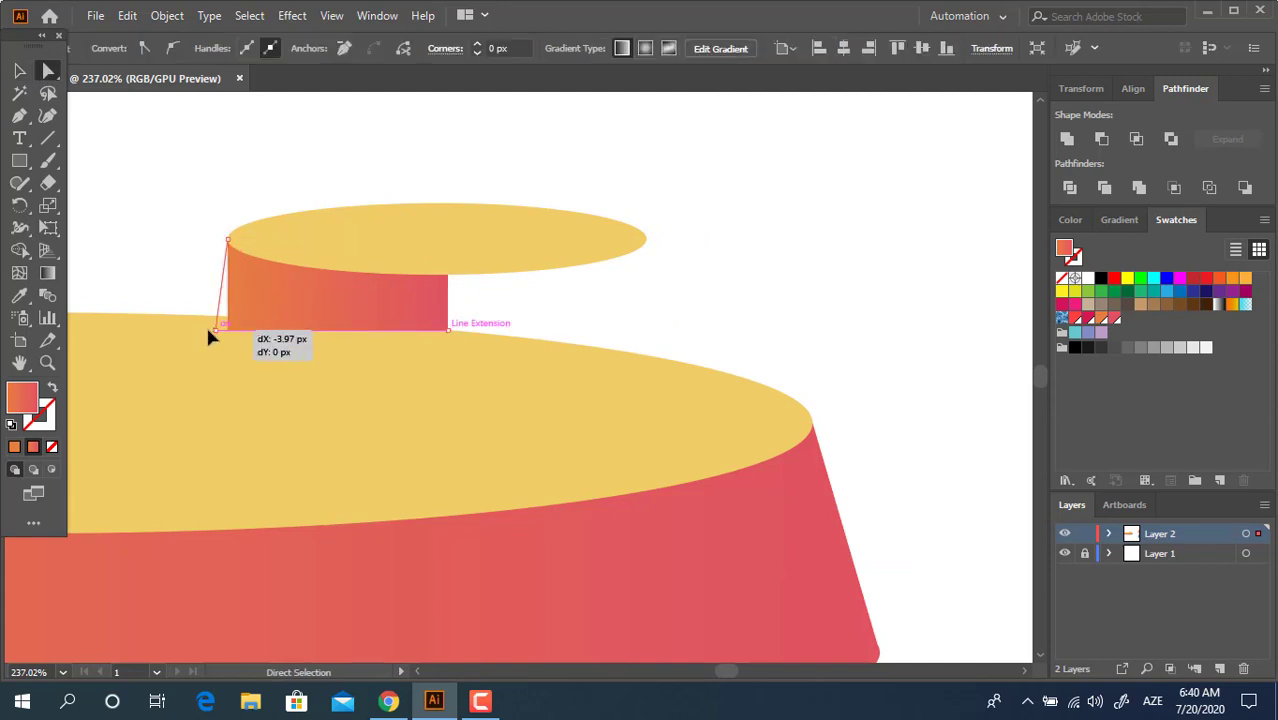
left_click_drag(229, 330, 204, 328)
key("v")
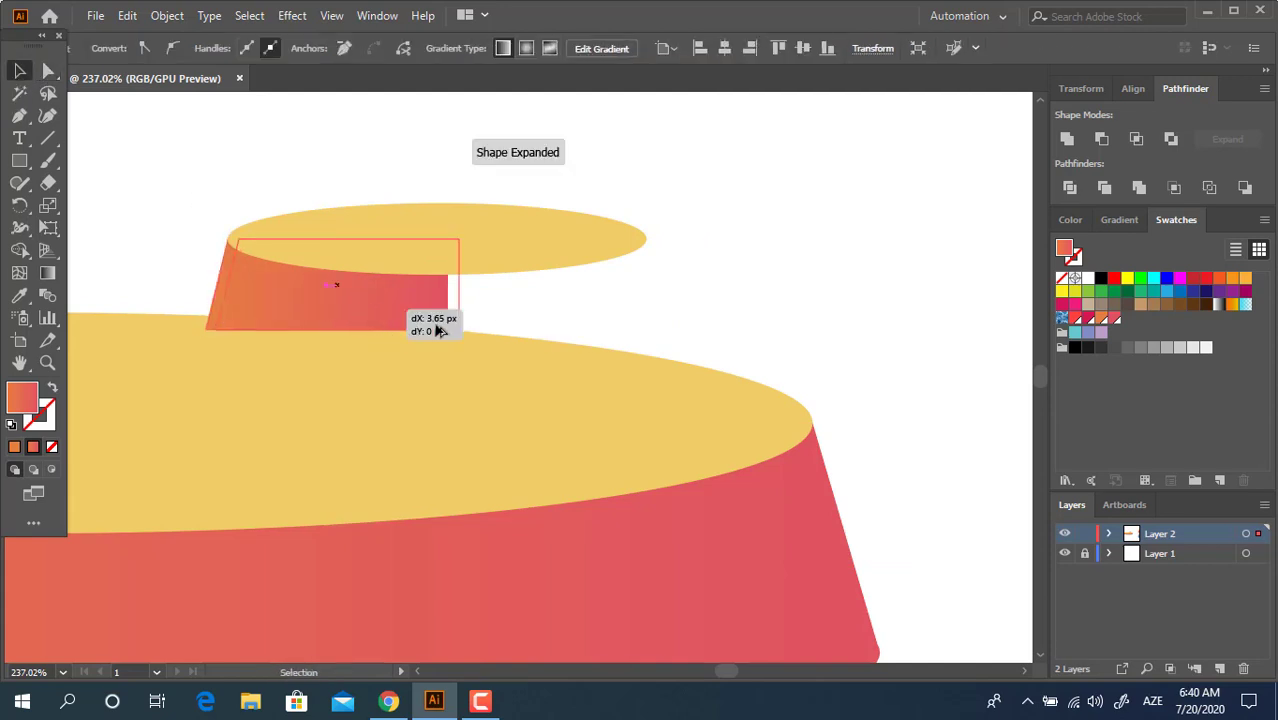
Step: Duplicate the slanted half to the right and reflect it vertically, undoing a trial flip
left_click_drag(360, 320, 600, 320)
right_click(600, 308)
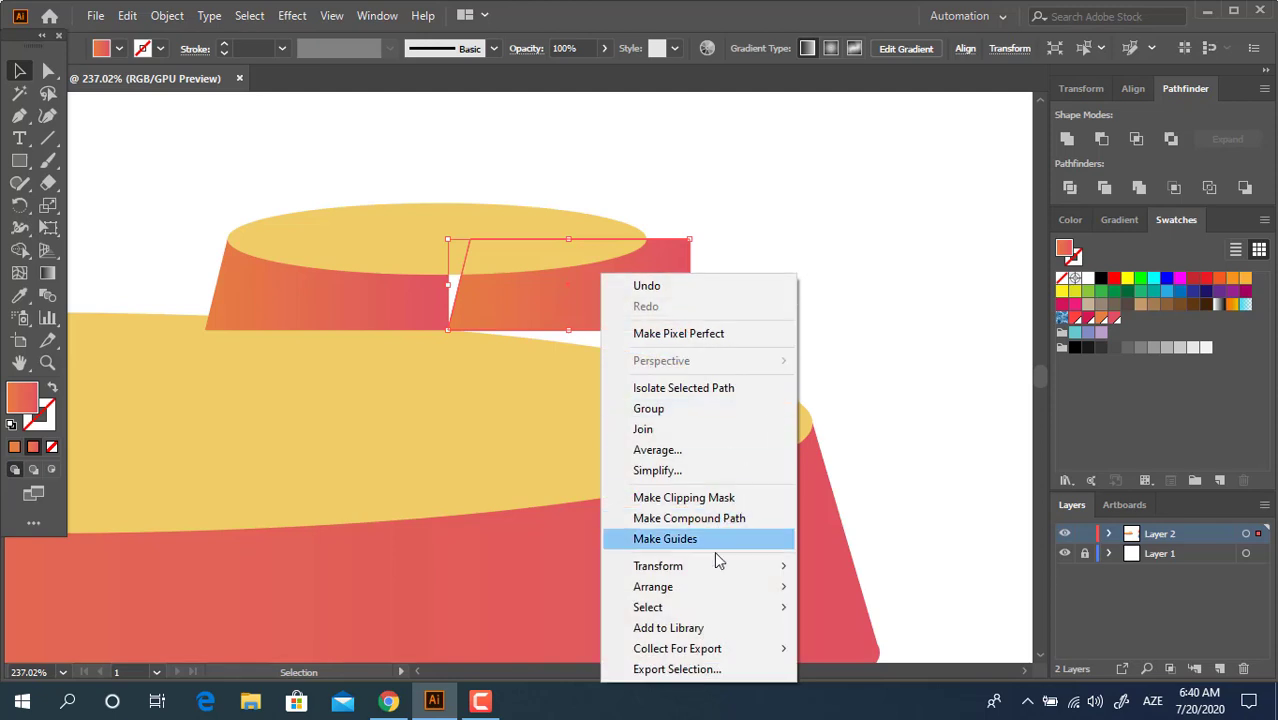
left_click(850, 395)
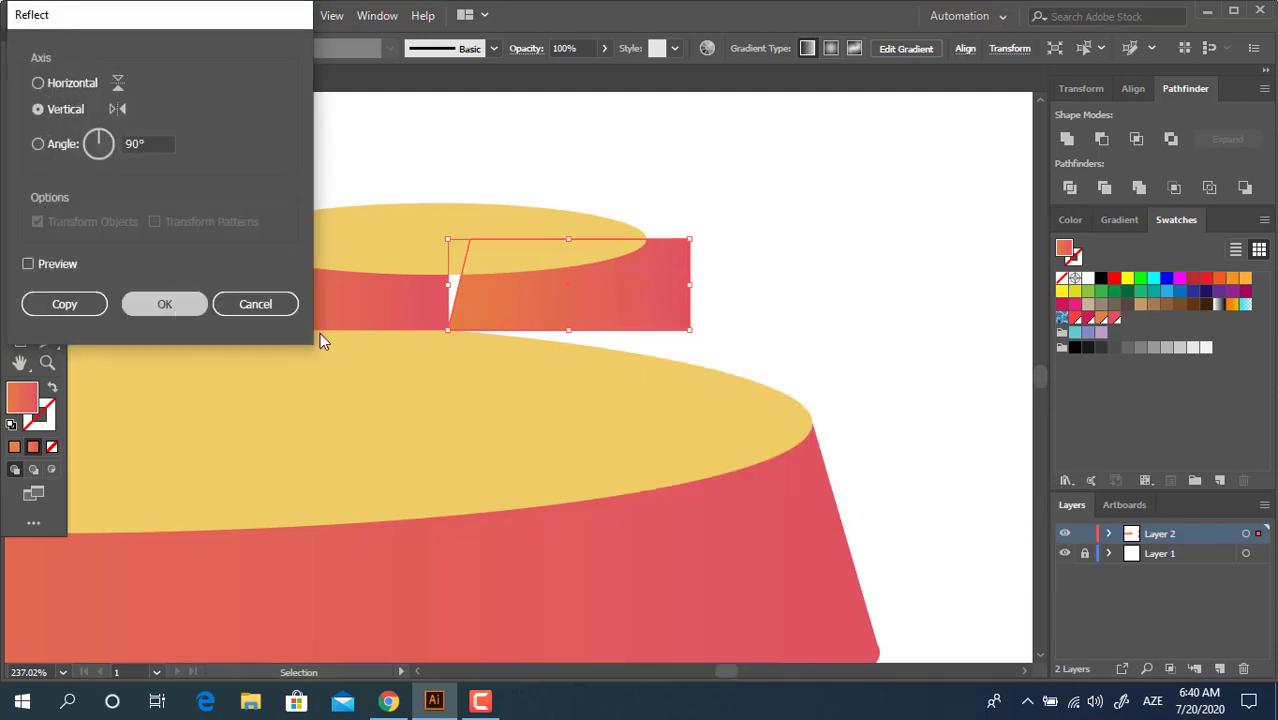
key("Return")
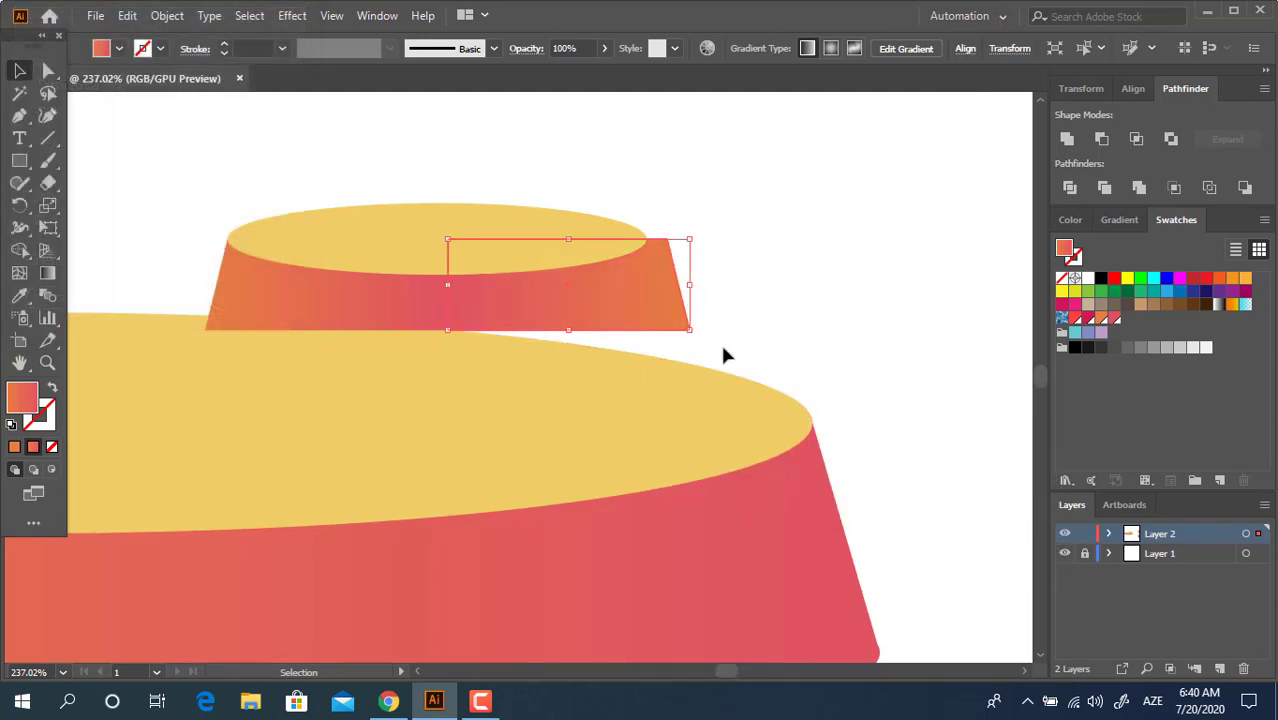
left_click(726, 355)
left_click(433, 313)
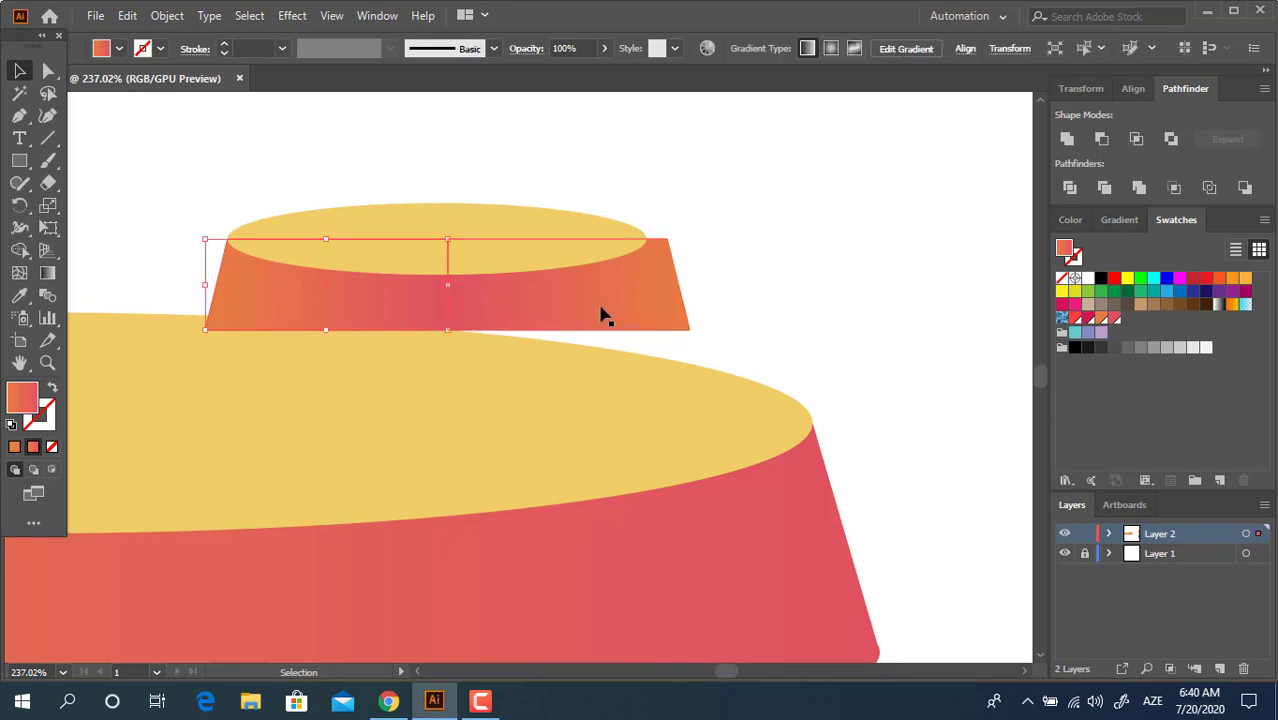
left_click_drag(205, 284, 667, 284)
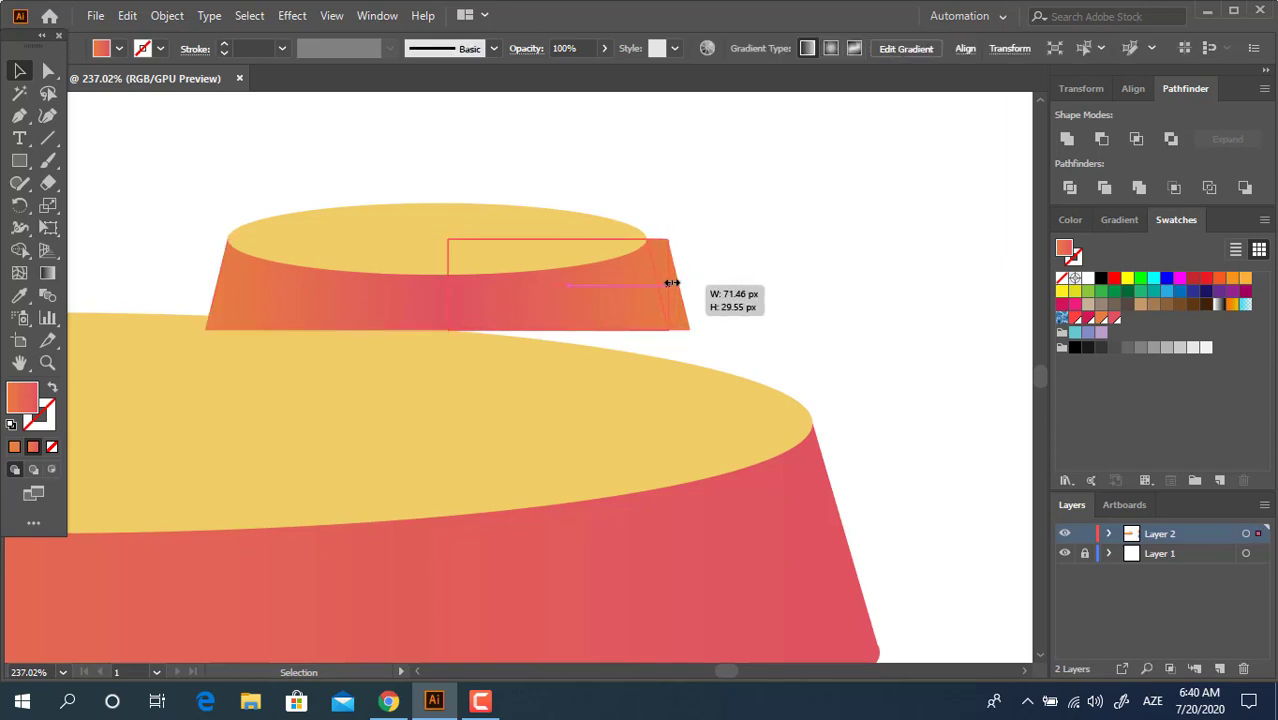
key("ctrl+z")
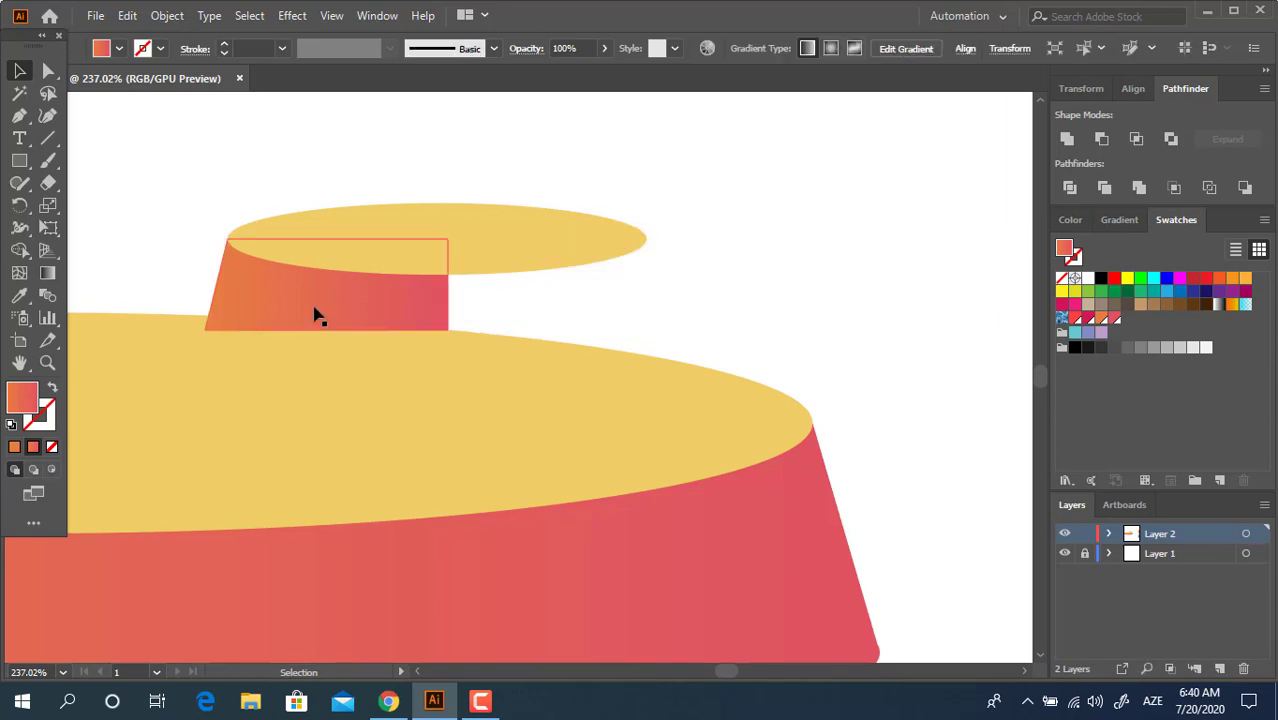
Step: Narrow the left half, mirror a copy beside it, and unite both halves into one band
mouse_move(448, 286)
left_mouse_down()
mouse_move(437, 292)
mouse_move(569, 302)
left_mouse_up()
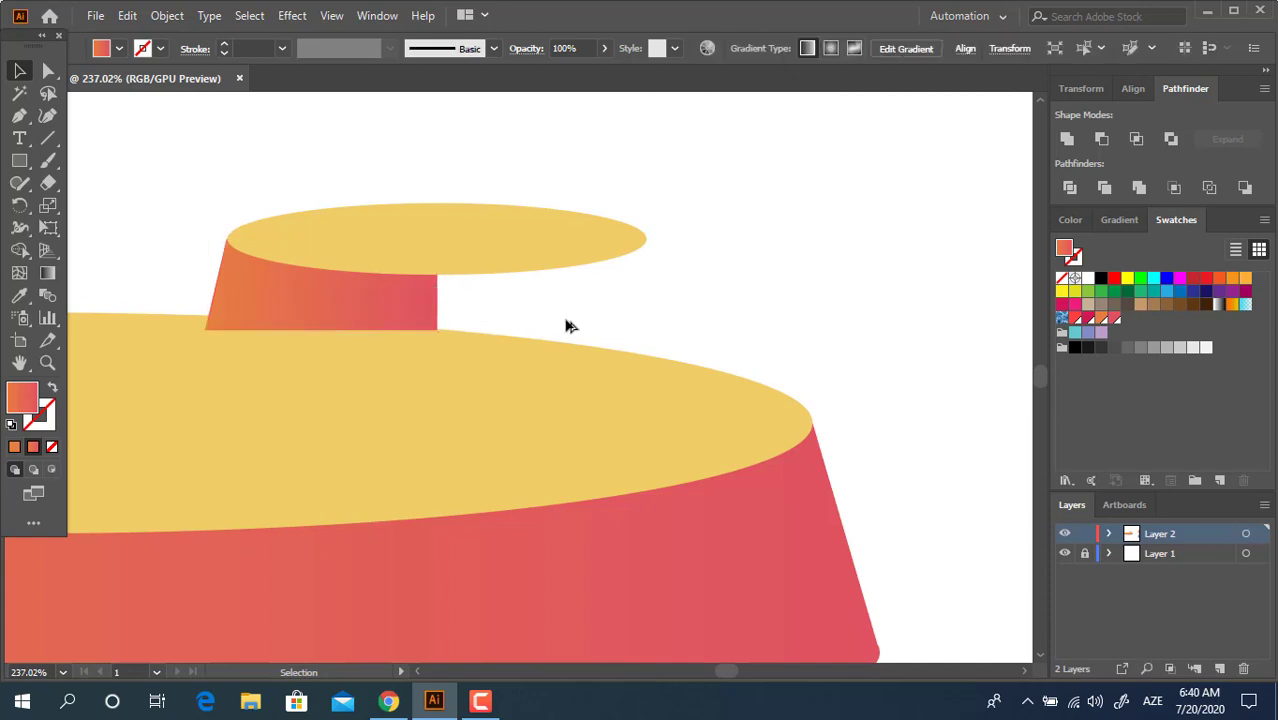
right_click(673, 474)
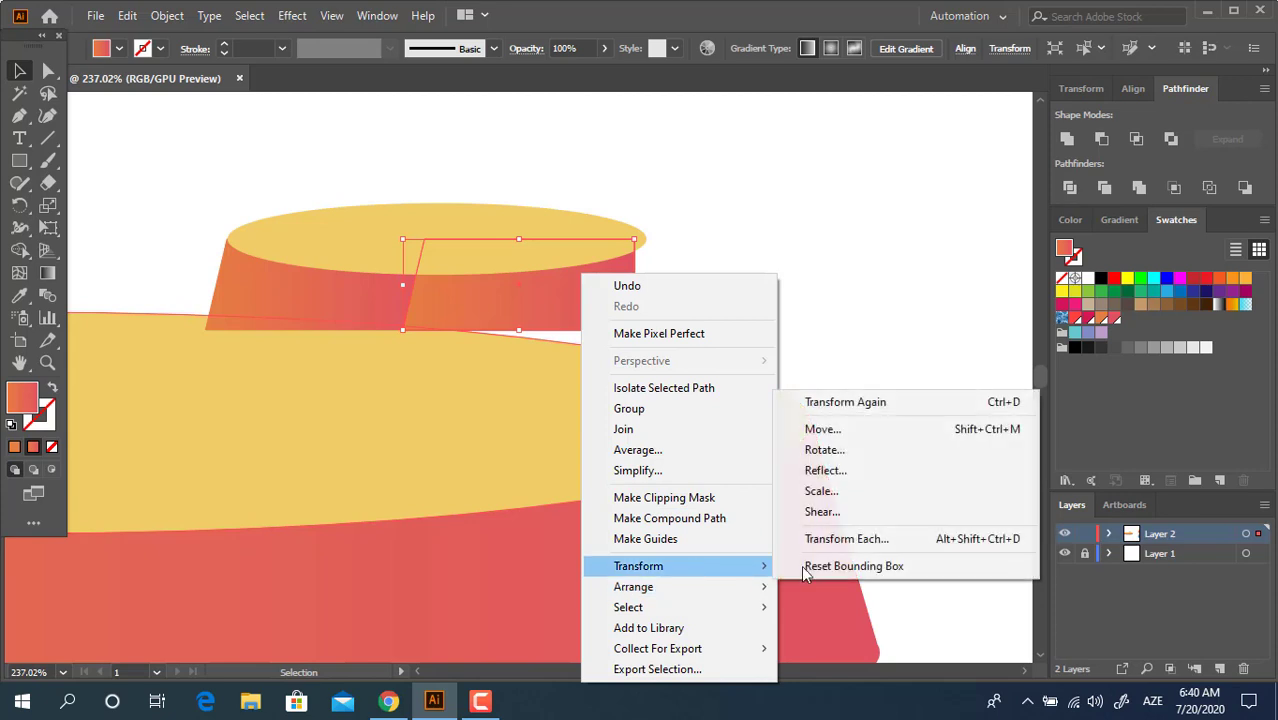
left_click(858, 474)
left_click(180, 301)
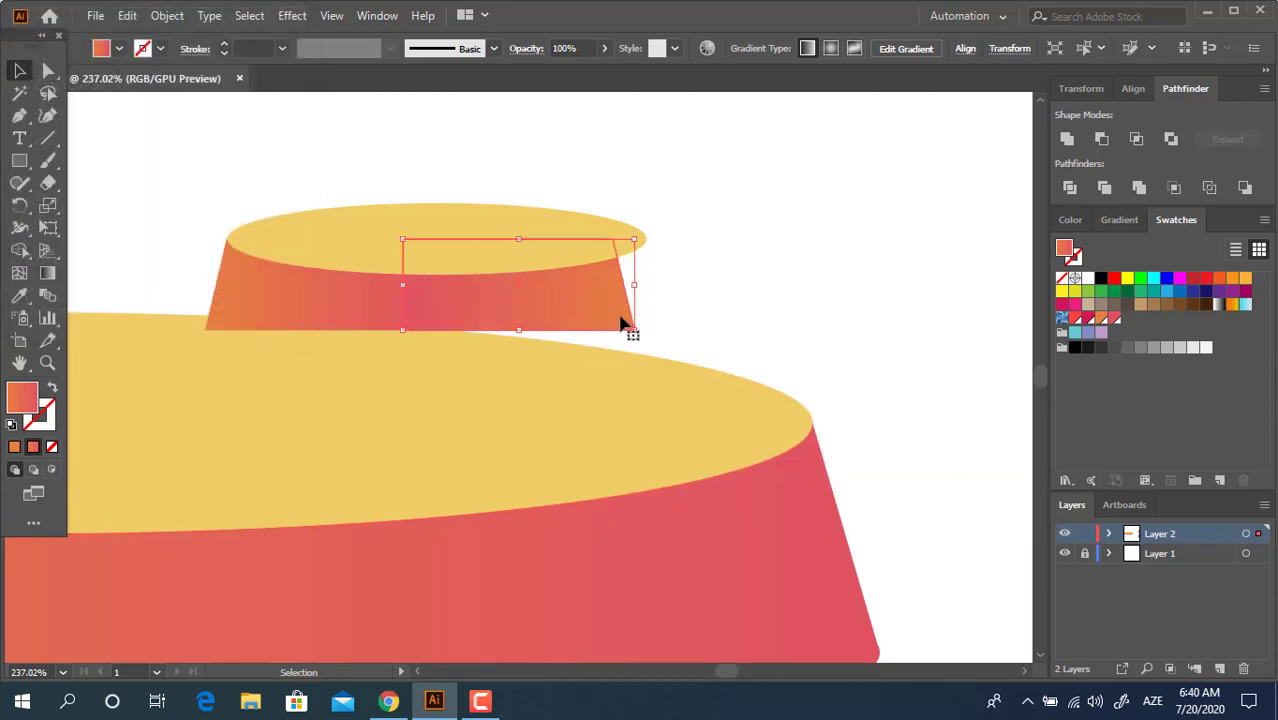
left_click_drag(572, 320, 608, 320)
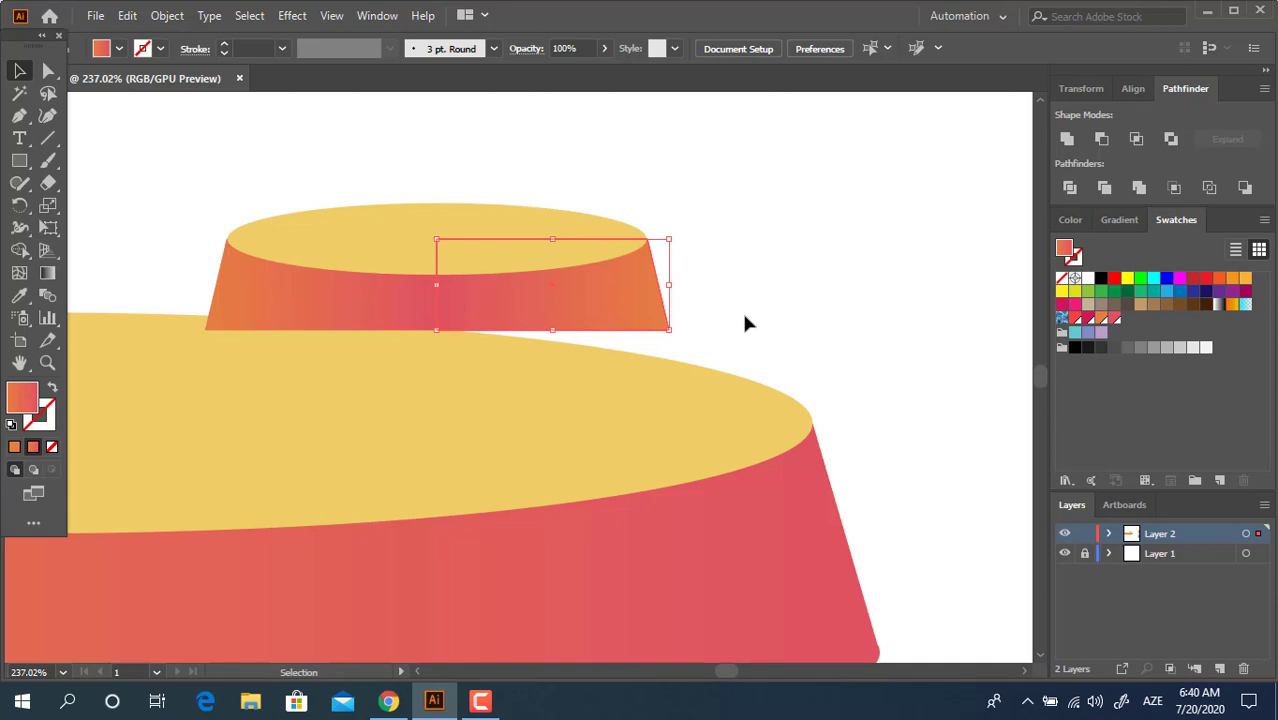
left_click(390, 318, "shift")
left_click(1073, 136)
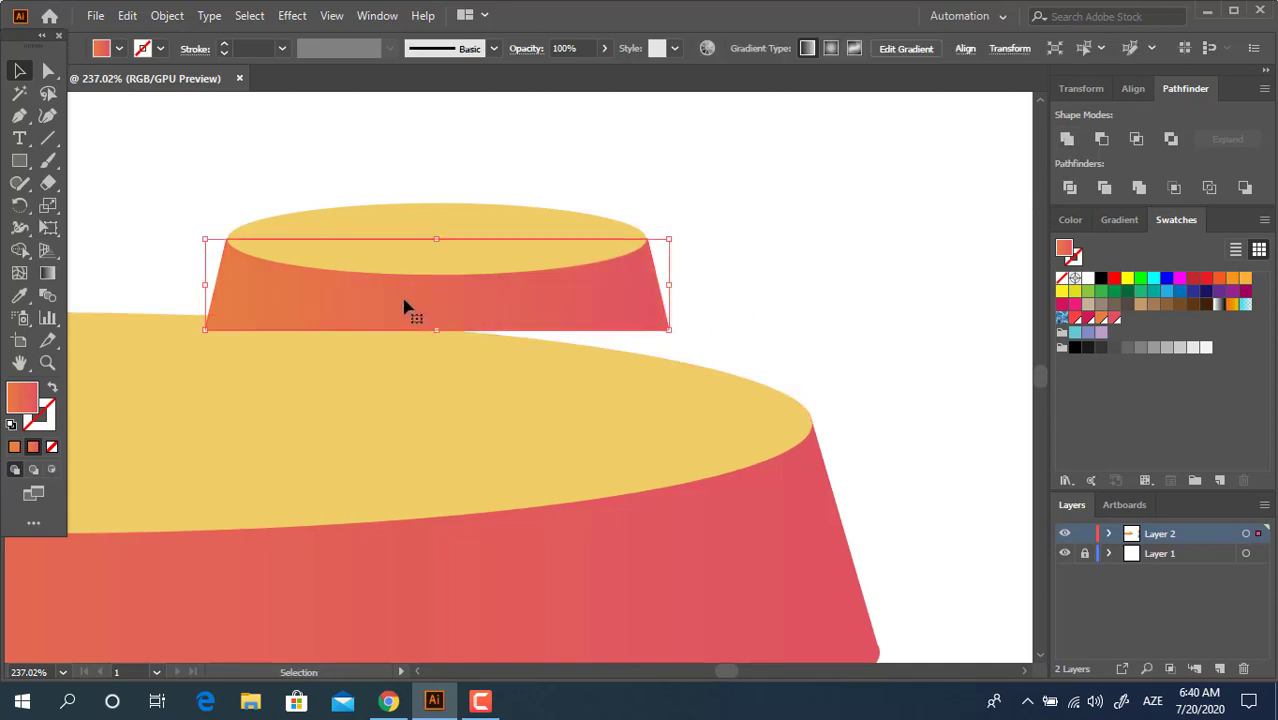
Step: Unite a widened copy of the top ellipse behind the band to curve its bottom edge
left_click_drag(389, 275, 389, 341)
left_click_drag(646, 336, 672, 337)
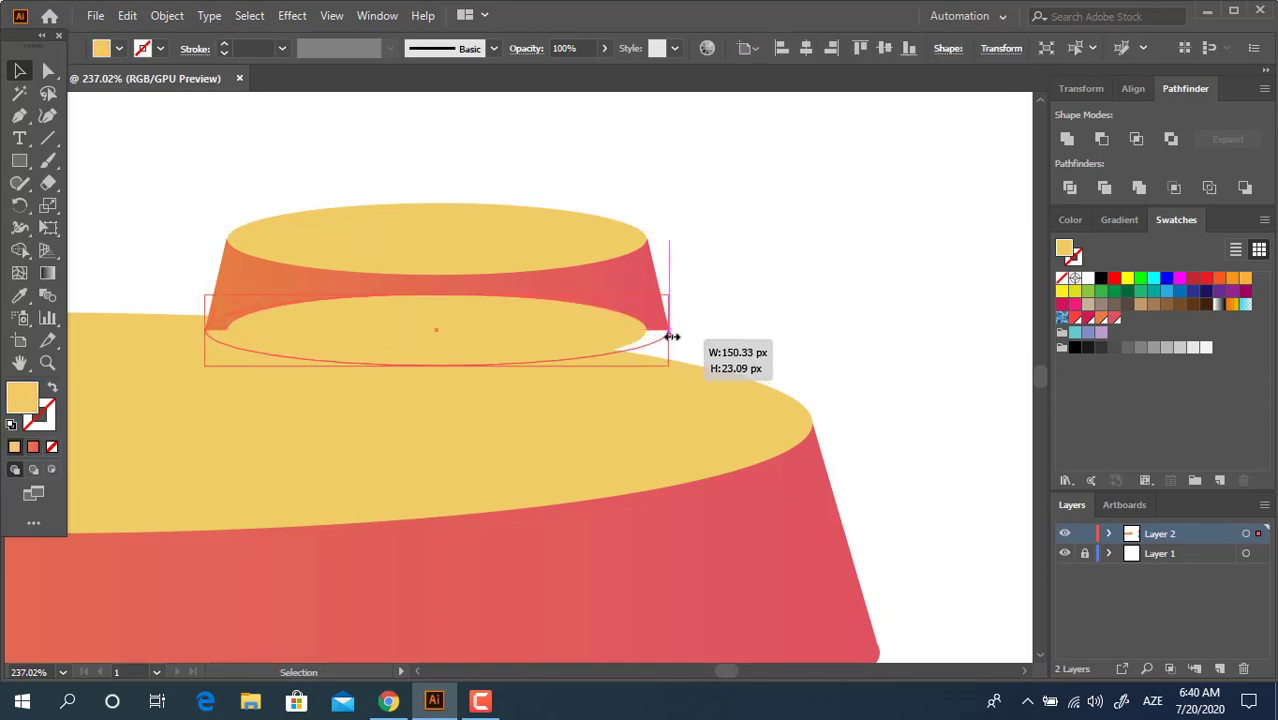
key("a")
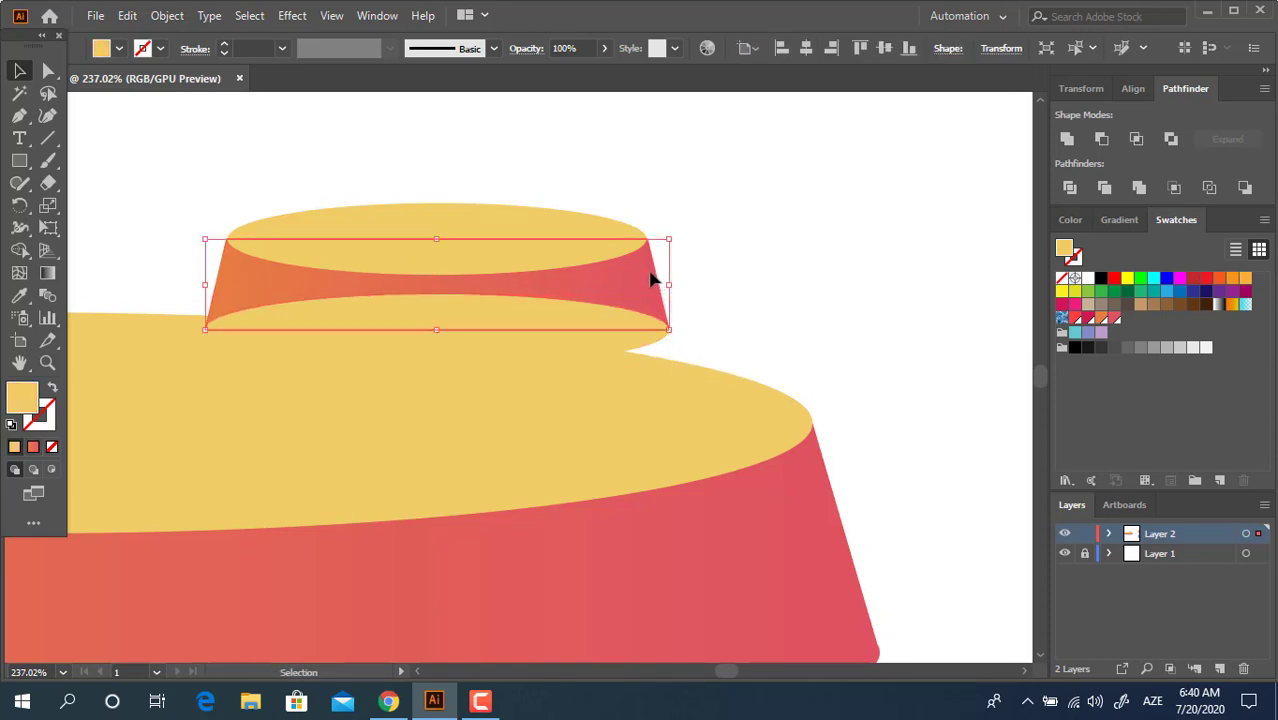
left_click(583, 323)
key("ctrl+[")
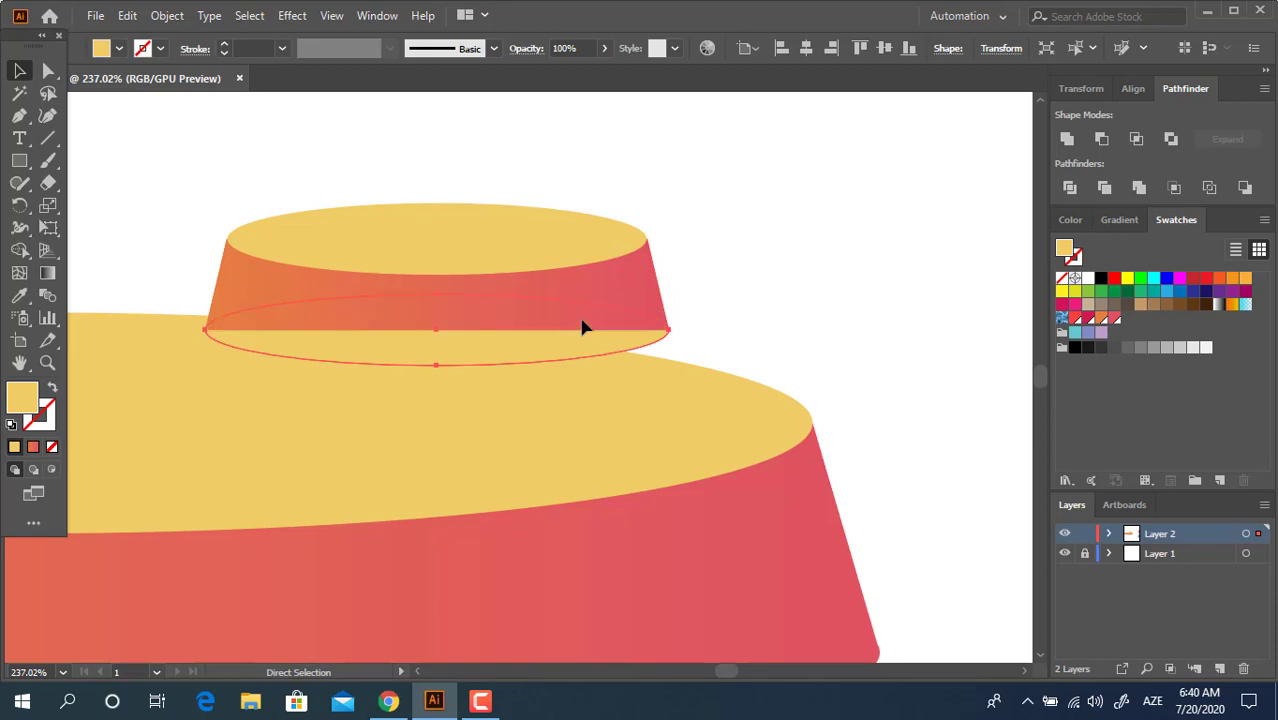
left_click(408, 328, "shift")
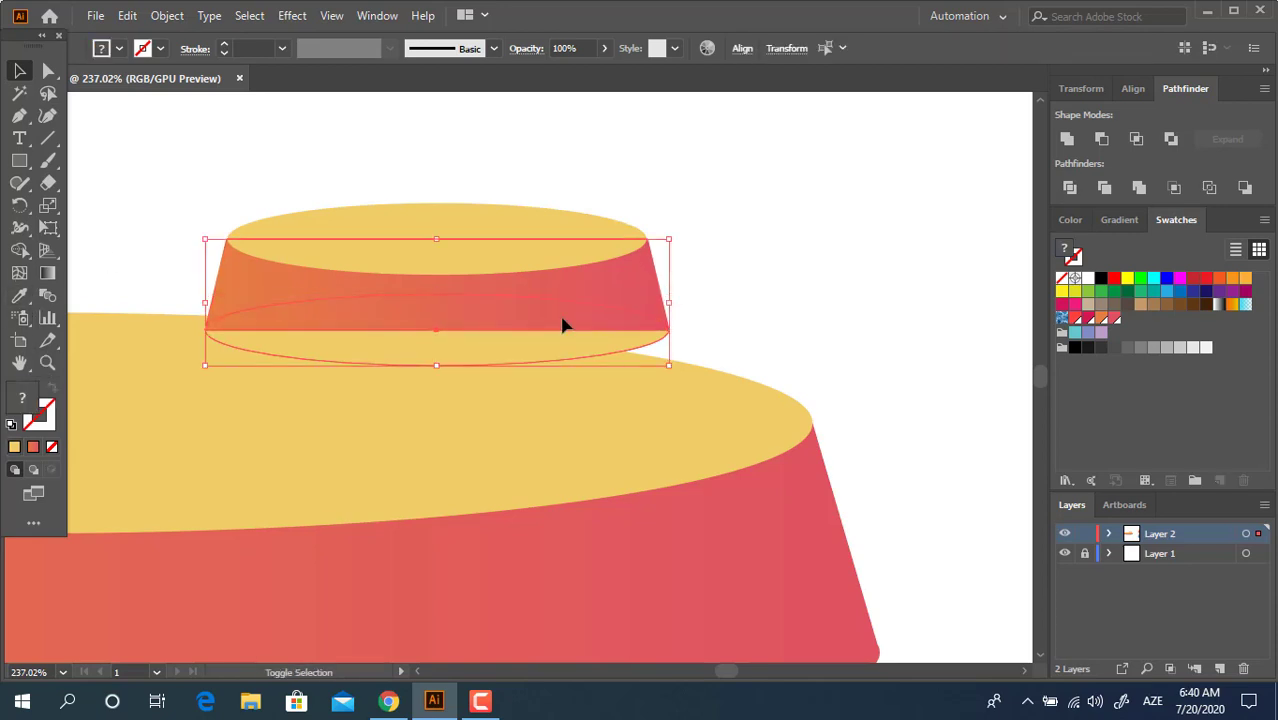
left_click(807, 263)
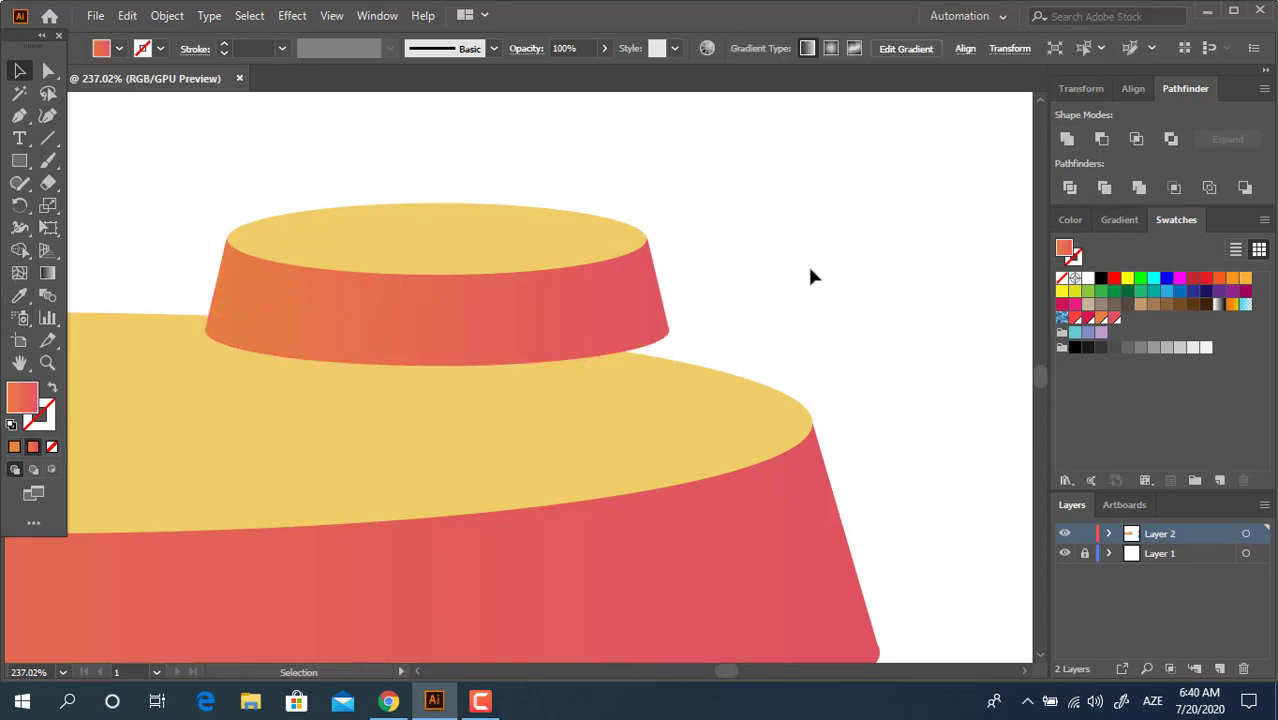
Step: Group the small tier's pieces and nudge it down onto the main lid
key("z")
left_click(675, 321, "alt")
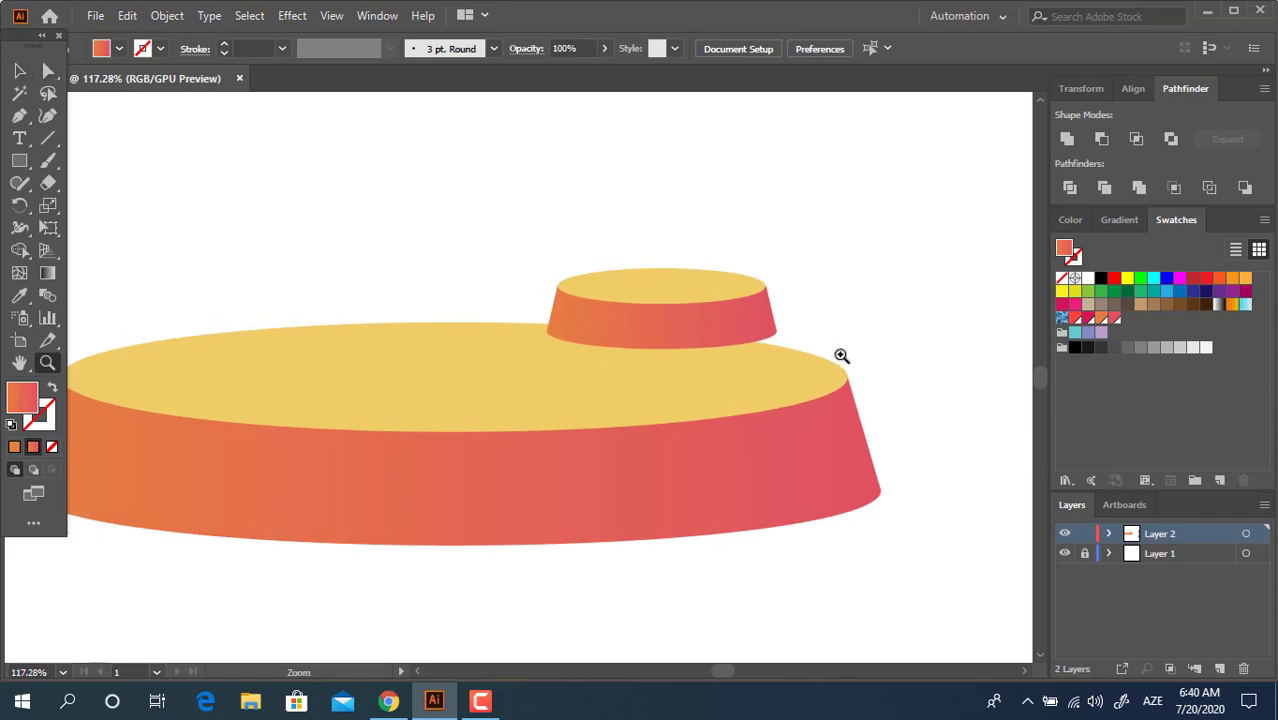
left_click(735, 290)
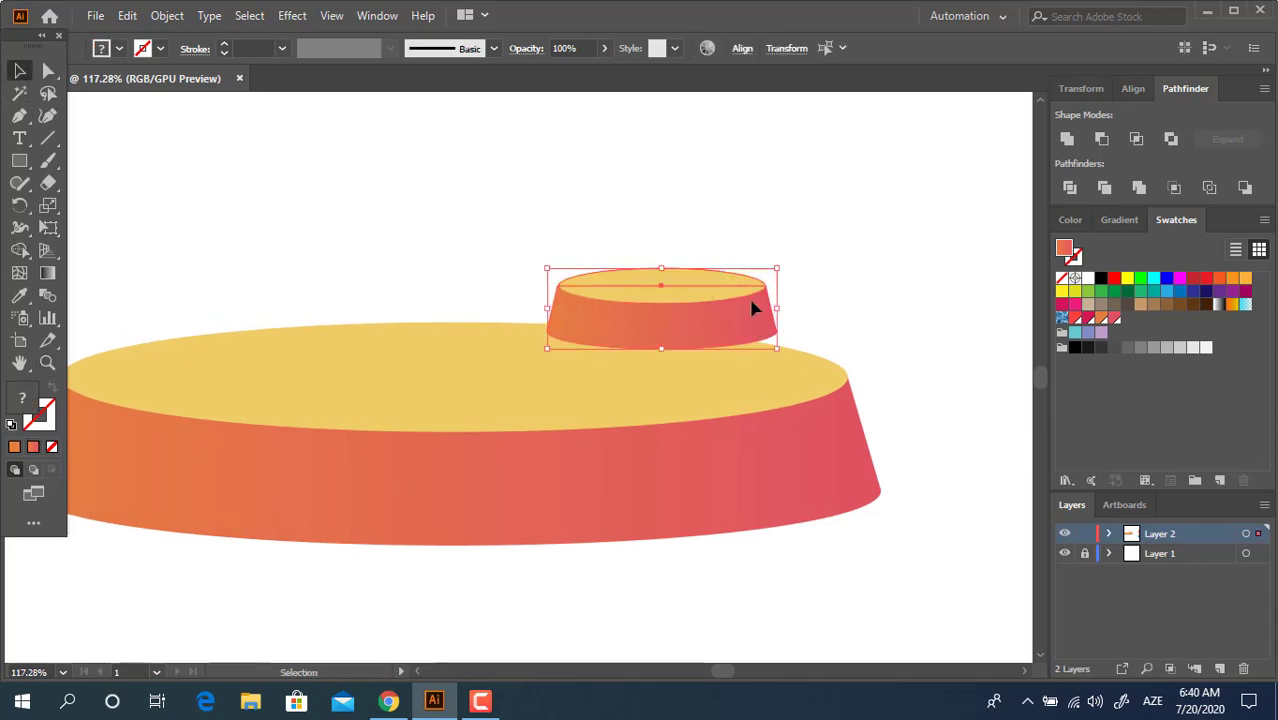
right_click(751, 298)
left_click(821, 408)
left_click_drag(725, 333, 716, 366)
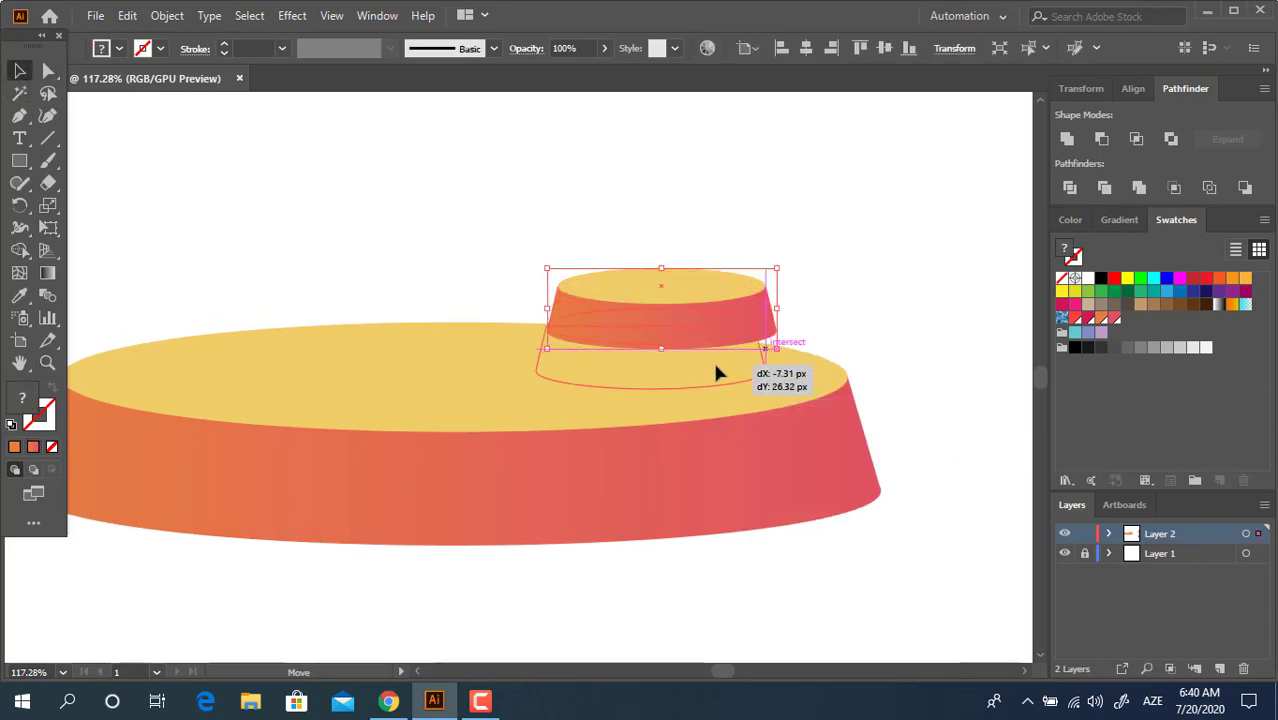
left_click(821, 286)
key("z")
left_click(779, 309, "alt")
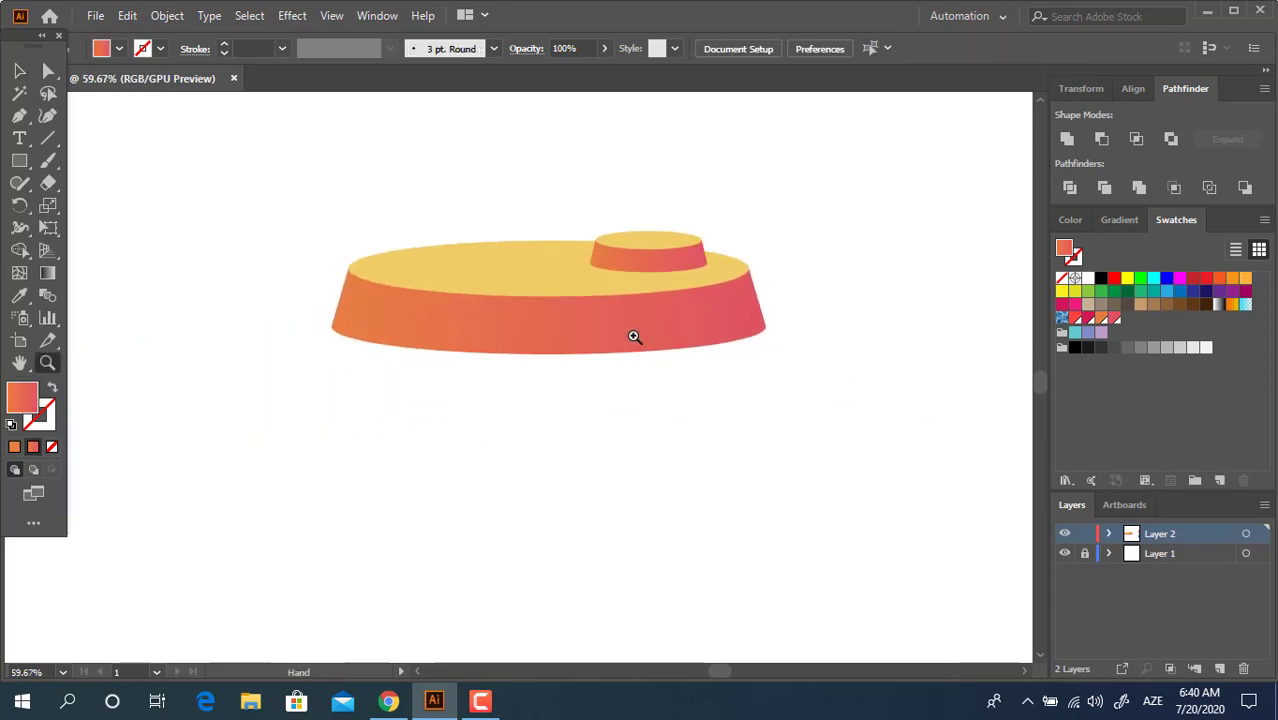
mouse_move(628, 380)
left_mouse_down()
mouse_move(638, 338)
mouse_move(553, 343)
left_mouse_up()
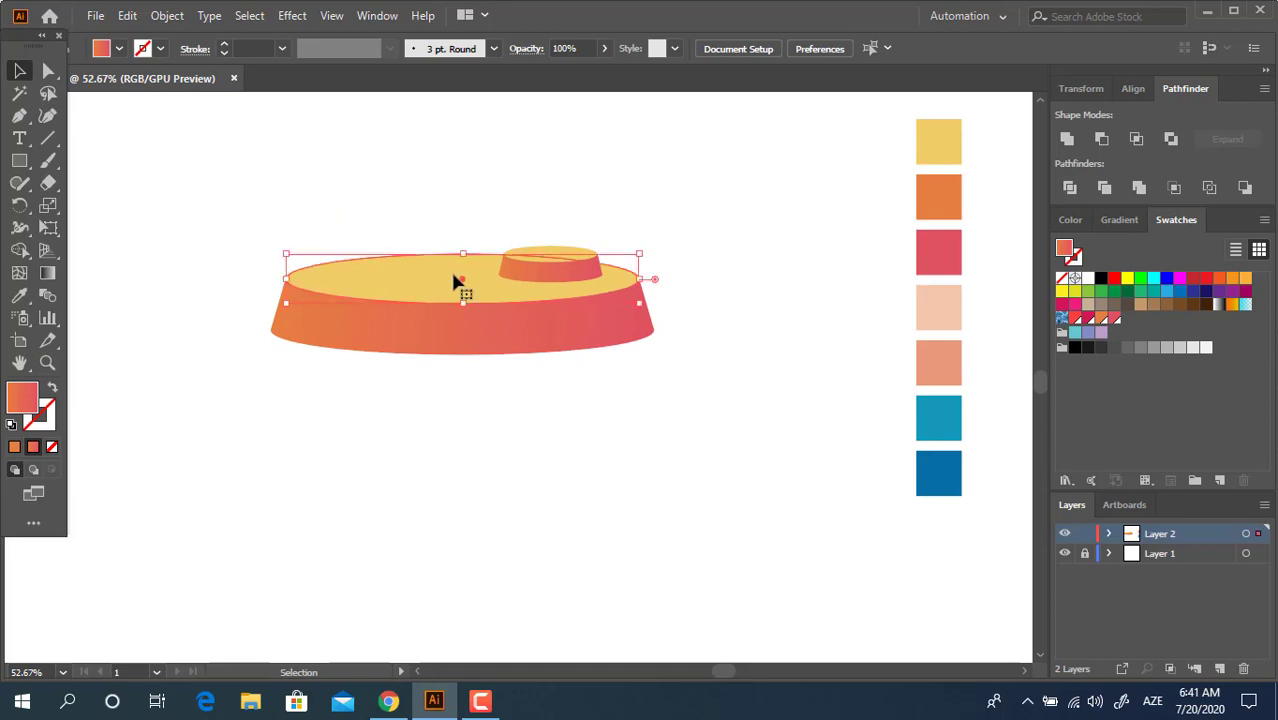
Step: Copy the top ellipse to the lid's base, widen it into a brim, and send it behind
left_click(633, 434)
left_click_drag(482, 278, 503, 352)
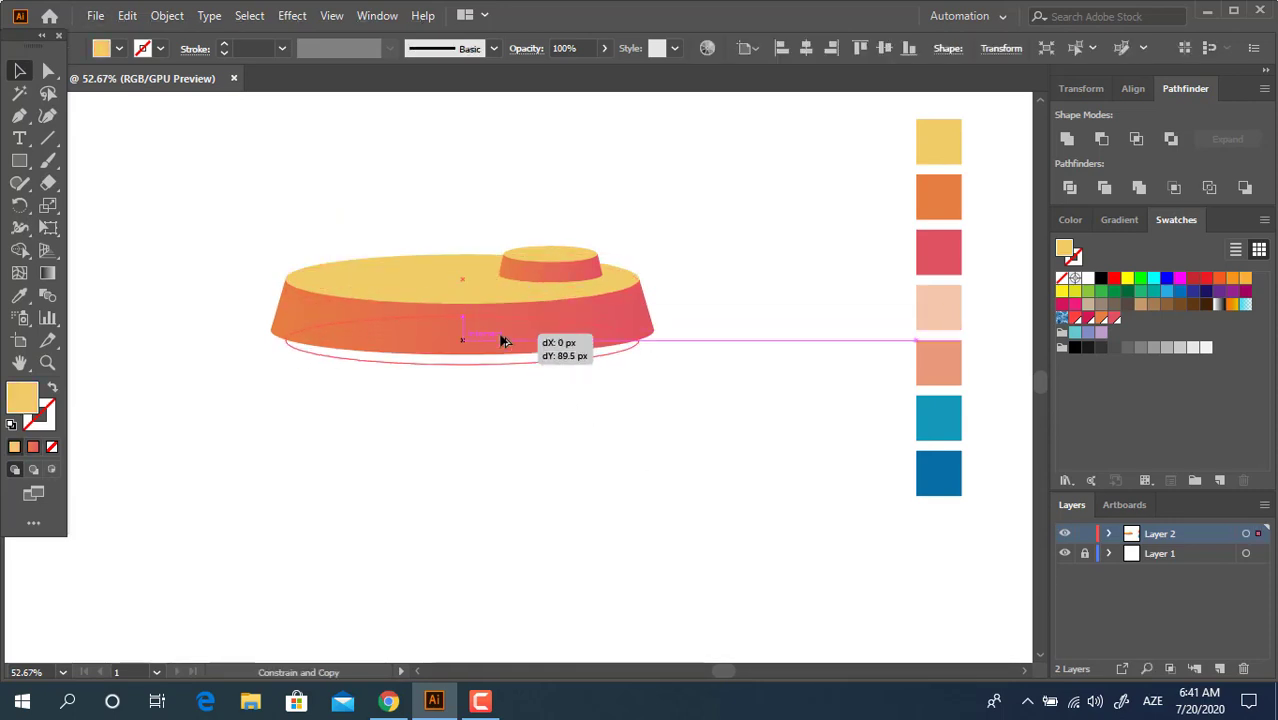
left_click_drag(503, 352, 508, 352)
key("ctrl+z")
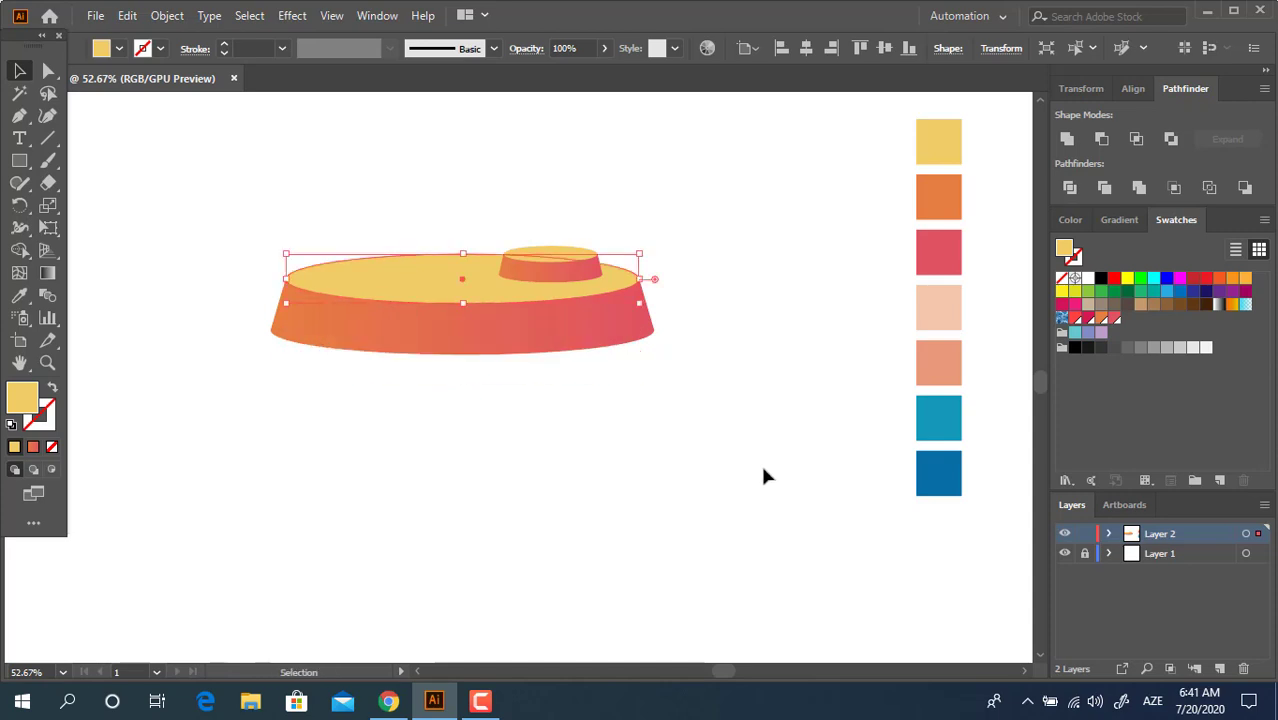
left_click_drag(459, 285, 462, 347)
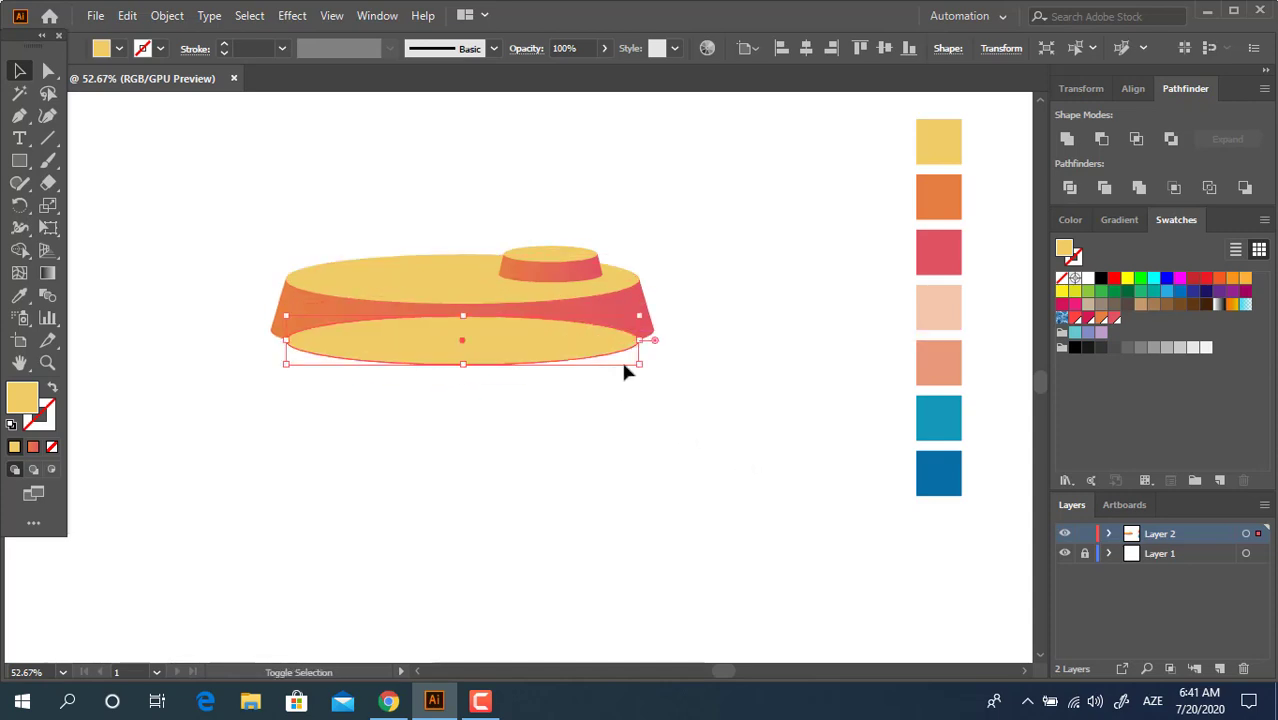
left_click_drag(645, 343, 662, 348)
key("ctrl+[")
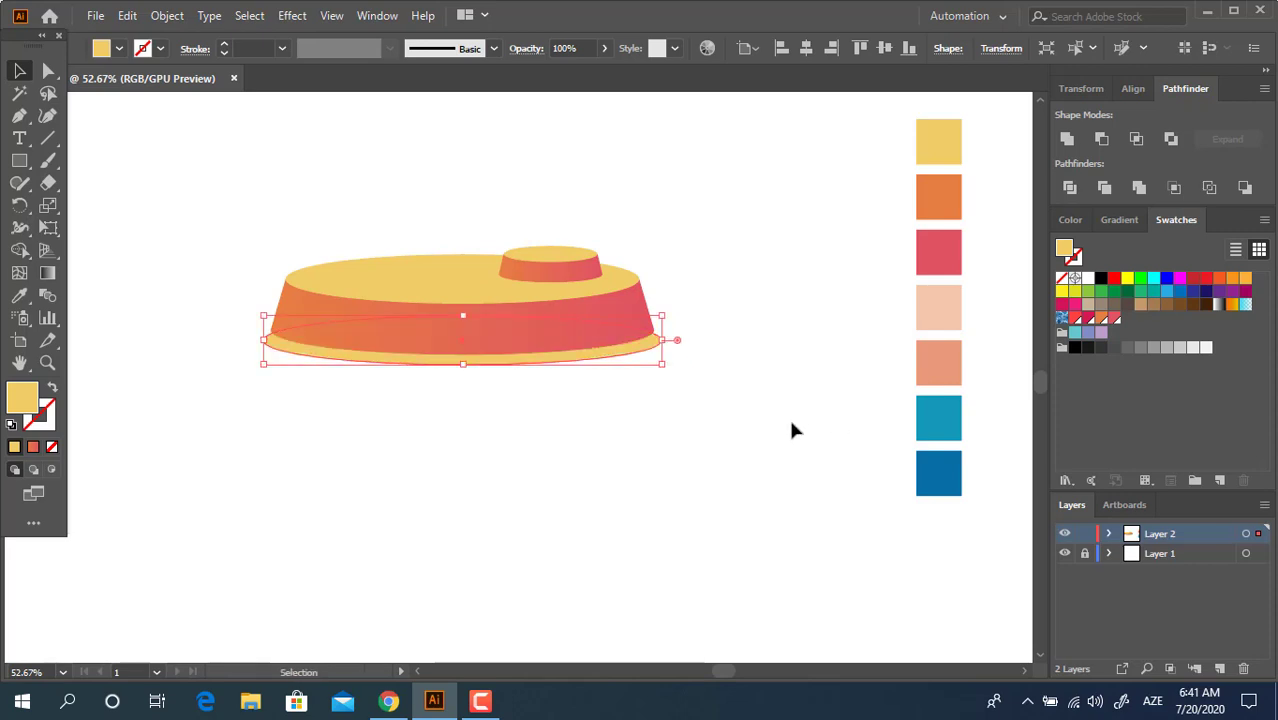
Step: Widen the yellow brim ellipse slightly further
key("z")
left_click_drag(481, 313, 505, 313)
left_click(20, 74)
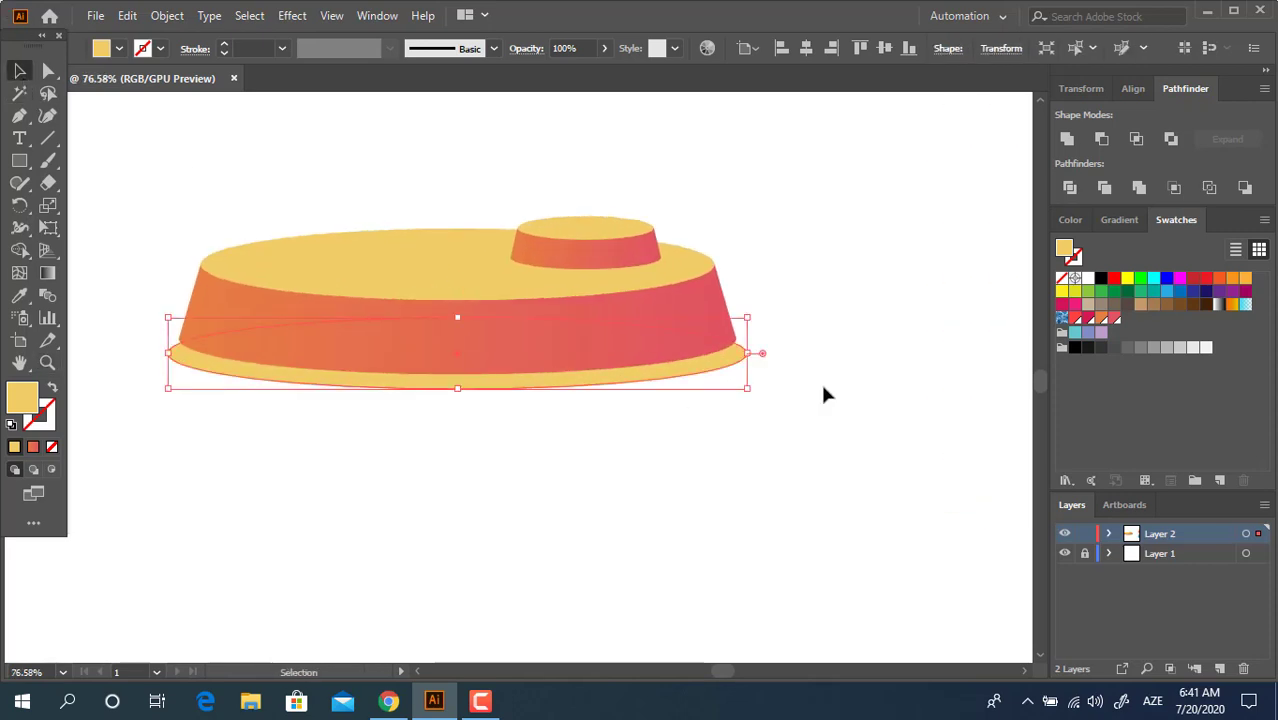
mouse_move(752, 358)
left_mouse_down()
mouse_move(776, 355)
mouse_move(750, 364)
left_mouse_up()
left_click(785, 495)
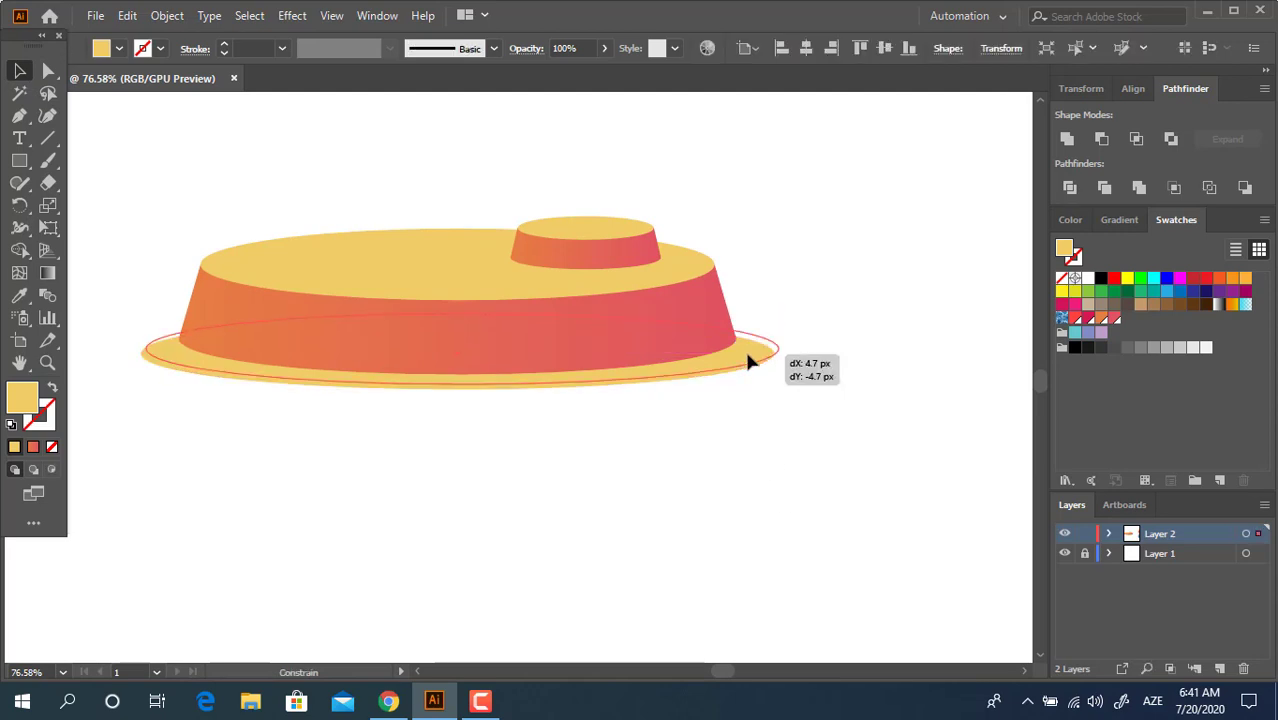
left_click(782, 468)
key("z")
left_click(690, 377, "alt")
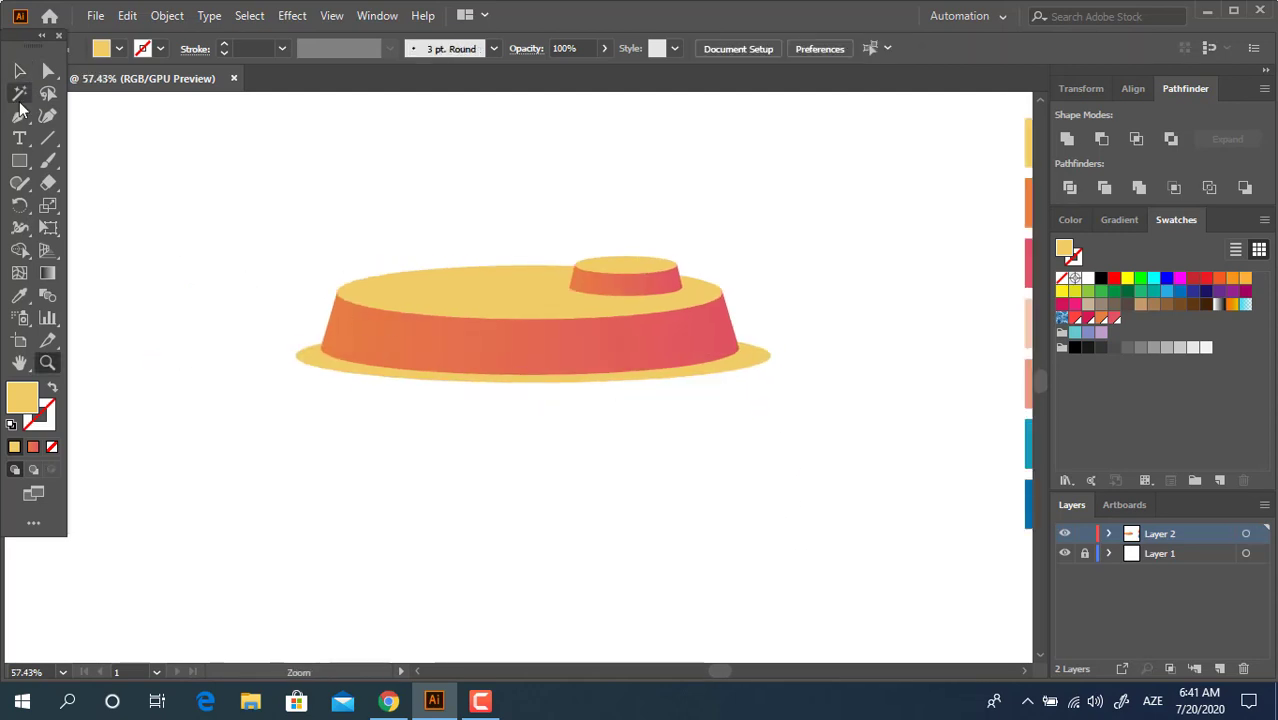
Step: Group the lid body, top ellipse and small tier, and centre them horizontally over the brim
left_click(667, 346)
left_click(575, 294, "shift")
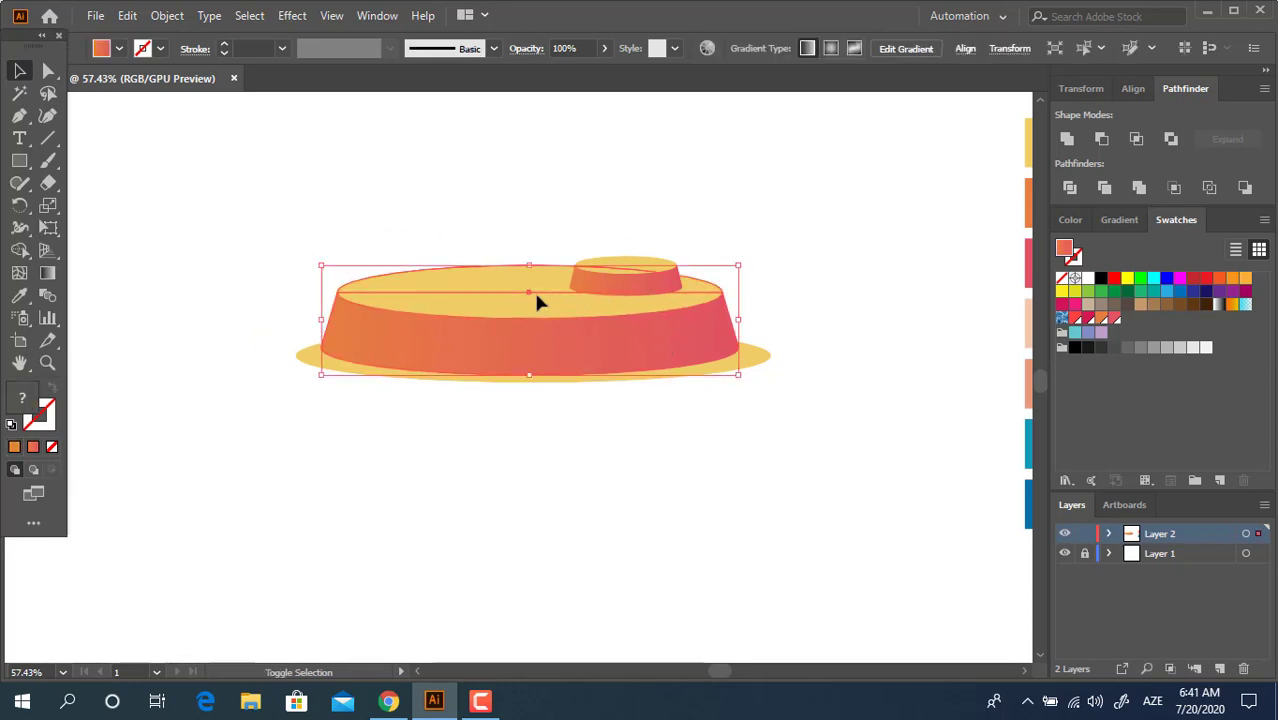
left_click(655, 262, "shift")
right_click(617, 298)
left_click(694, 438)
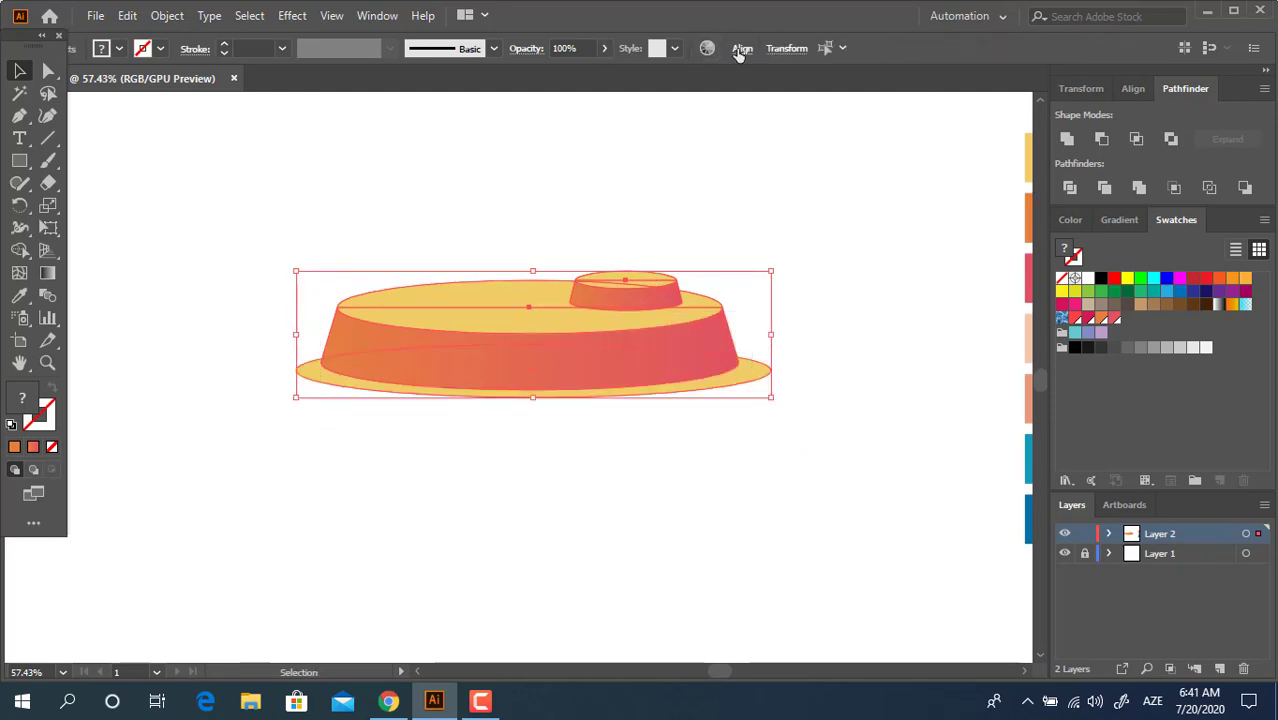
left_click(741, 48)
left_click(608, 100)
left_click(915, 388)
left_click(700, 415)
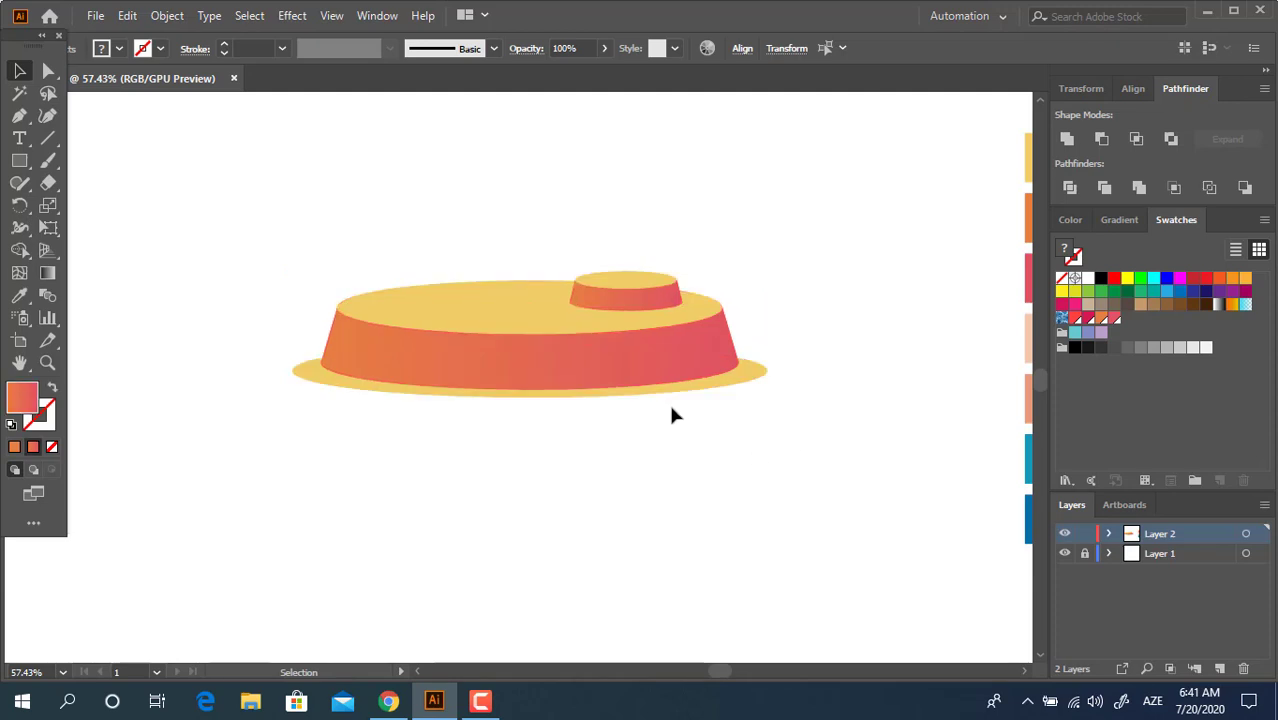
Step: Stretch the brim ellipse taller from its bottom edge to about 71.5 px
key("z")
left_click(665, 414)
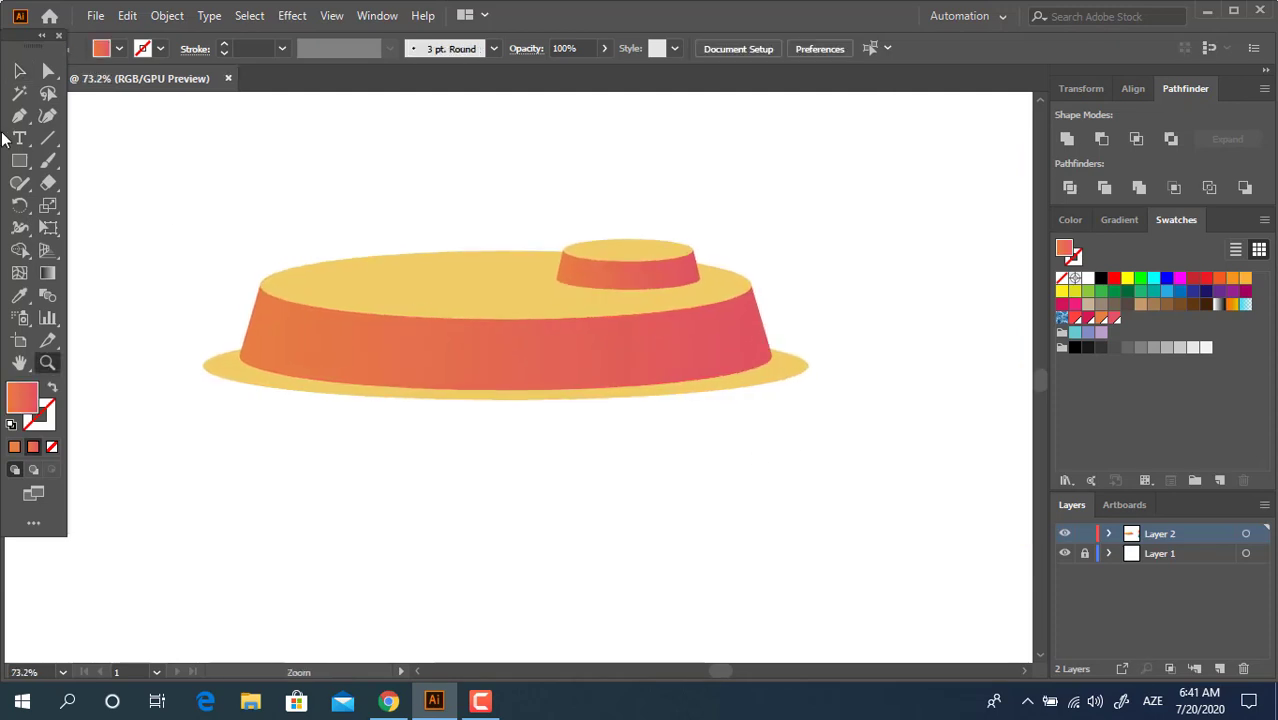
left_click(796, 367)
left_click_drag(509, 399, 509, 412)
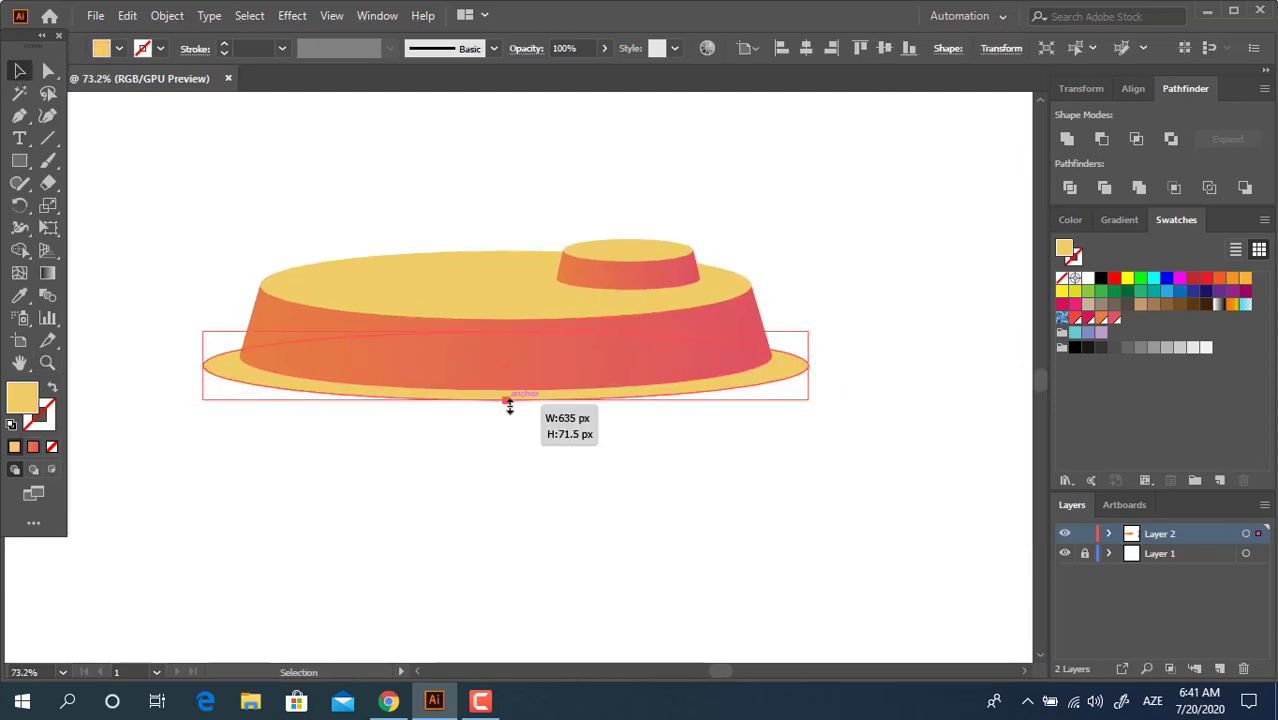
left_click(588, 505)
key("z")
scroll(503, 498, "down", 3)
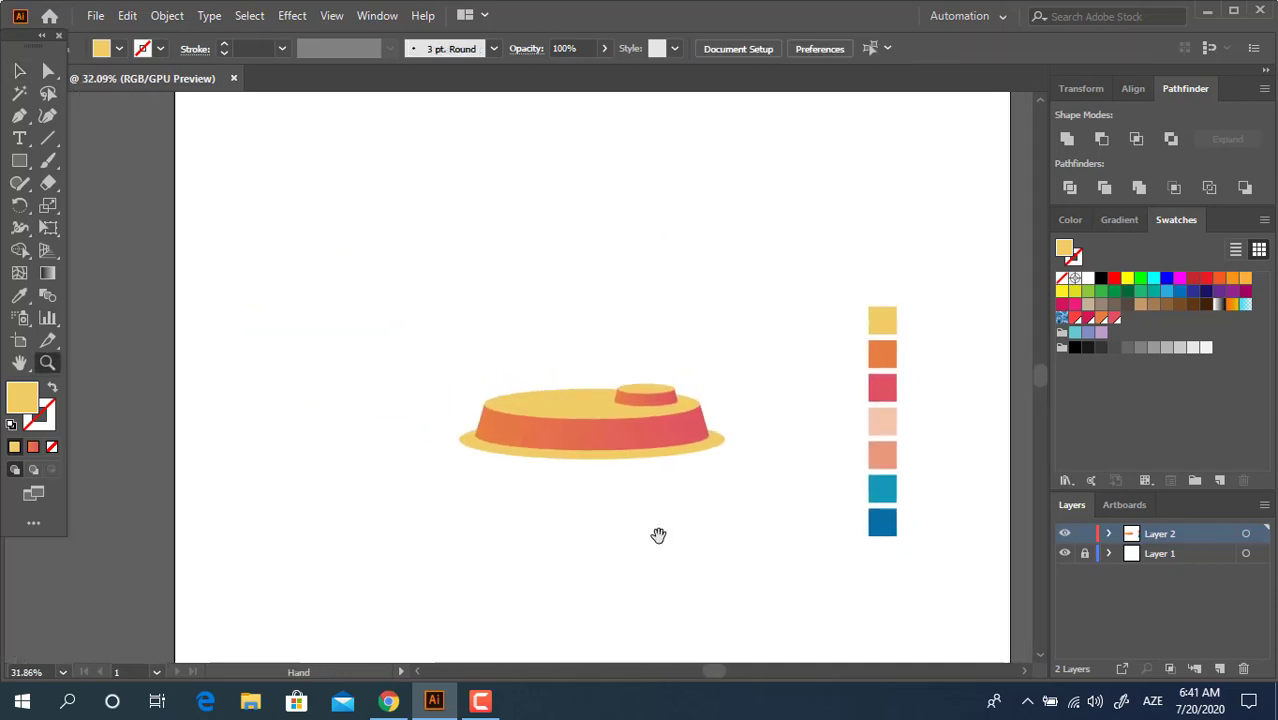
left_click_drag(659, 534, 488, 382)
scroll(488, 382, "up", 2)
left_click_drag(371, 422, 382, 402)
scroll(382, 402, "up", 1)
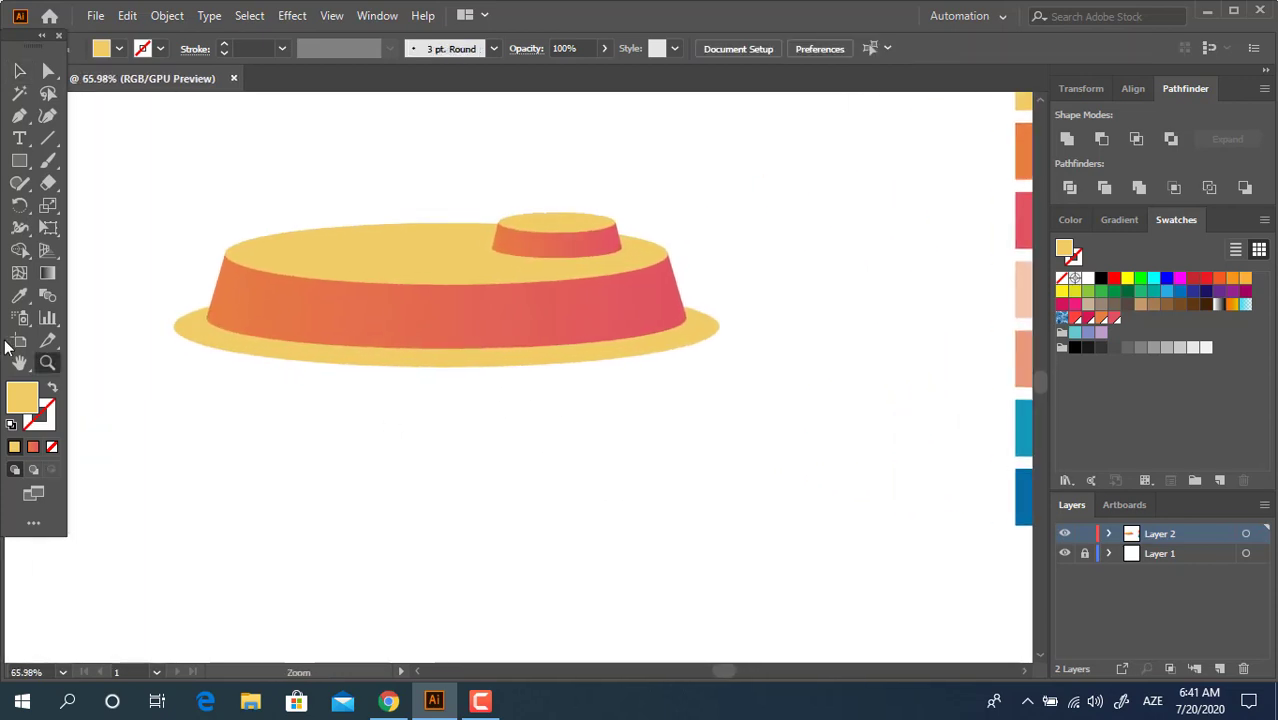
left_click(20, 160)
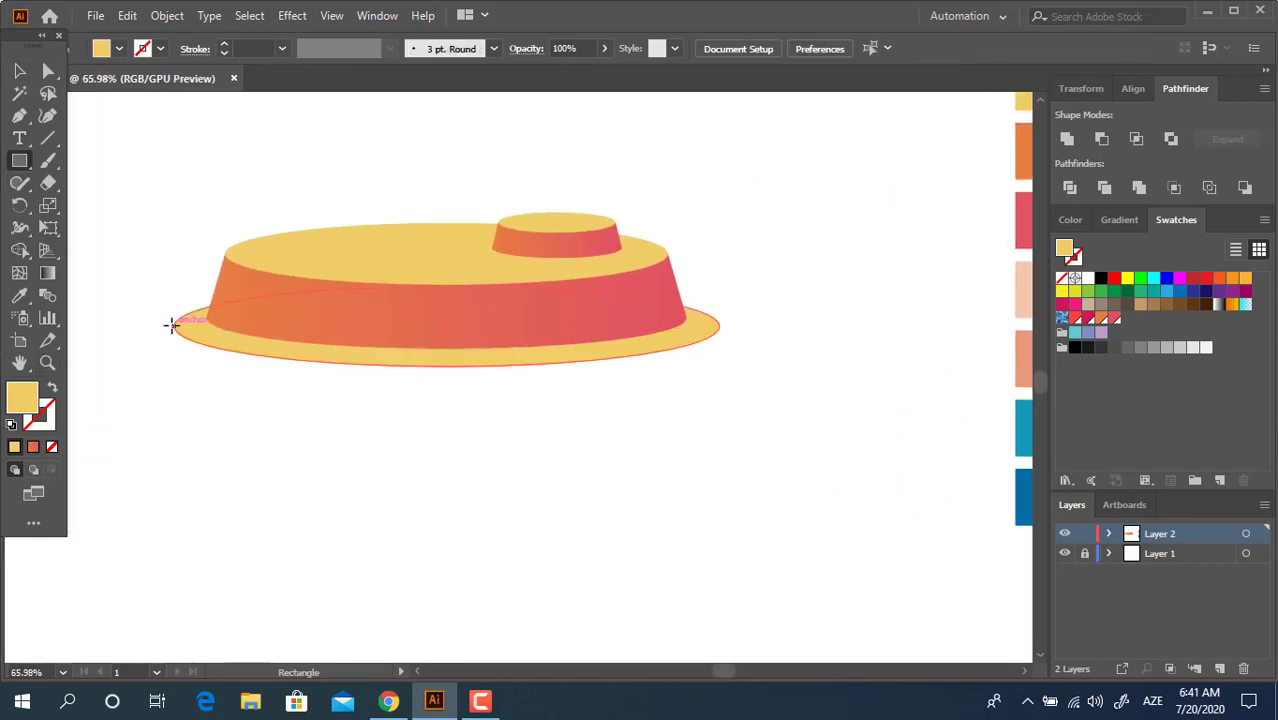
Step: Draw a rectangle over the brim's left side with the orange-red gradient and slant its bottom-left corner outward
mouse_move(174, 327)
left_mouse_down()
mouse_move(237, 393)
mouse_move(447, 443)
mouse_move(446, 400)
mouse_move(448, 413)
left_mouse_up()
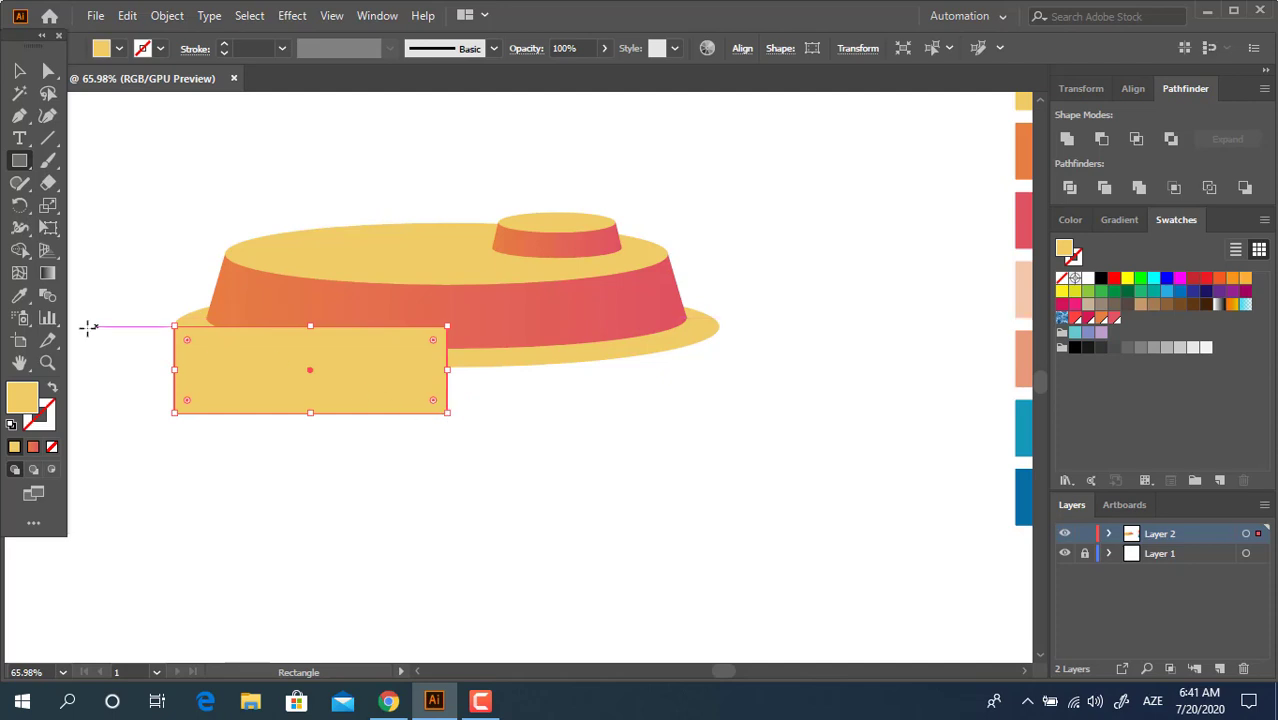
left_click(19, 295)
left_click(299, 299)
left_click(48, 70)
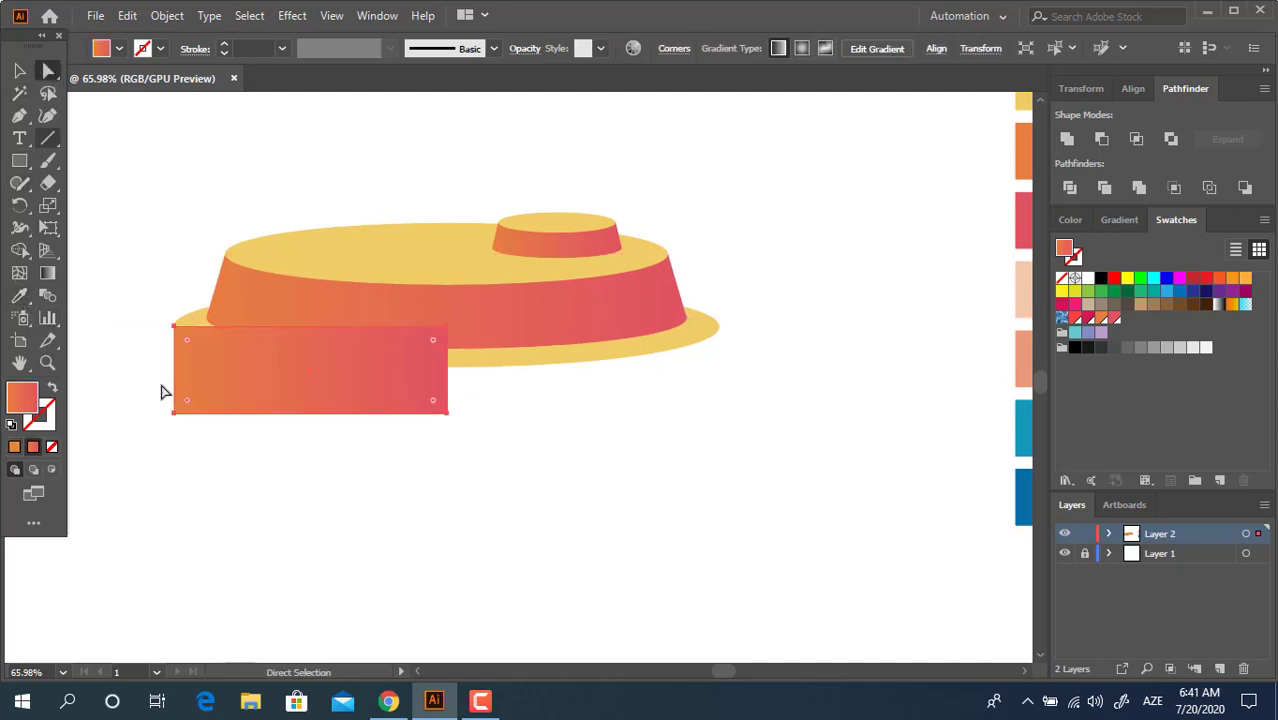
left_click_drag(171, 417, 150, 413)
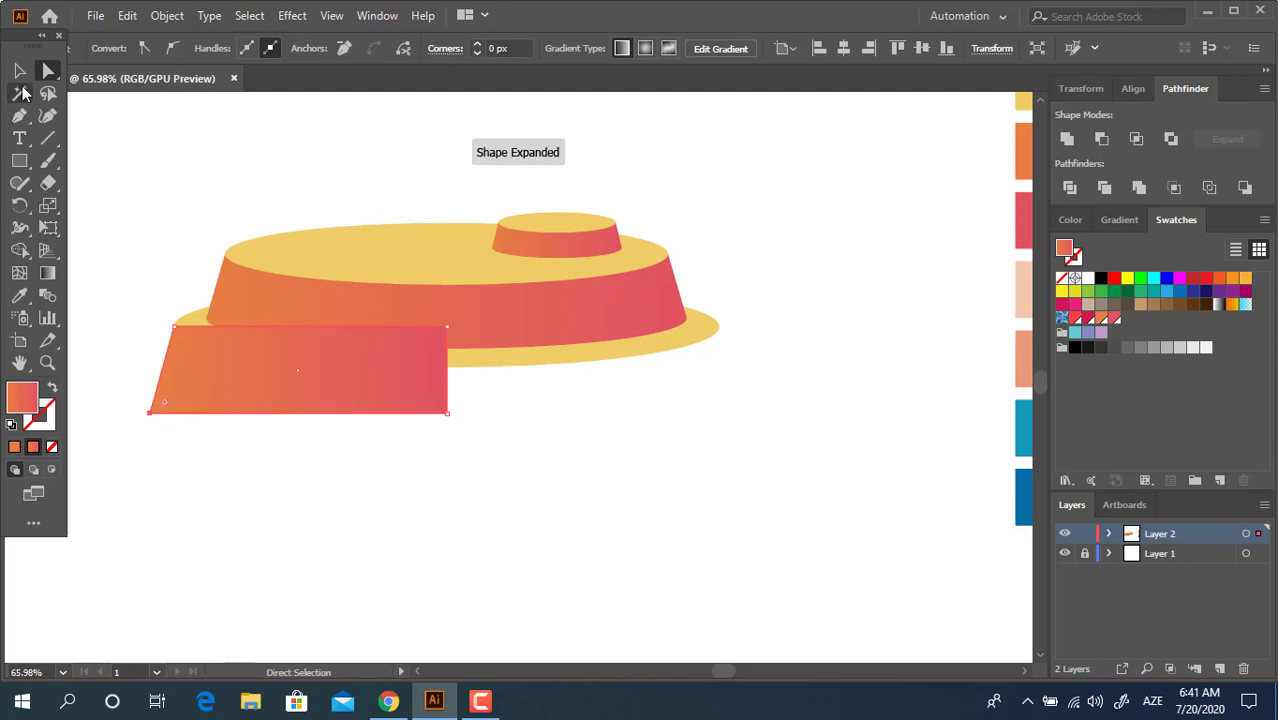
key("v")
Step: Send the slanted half behind the brim, mirror a copy to the right, and unite both halves
right_click(287, 344)
mouse_move(339, 587)
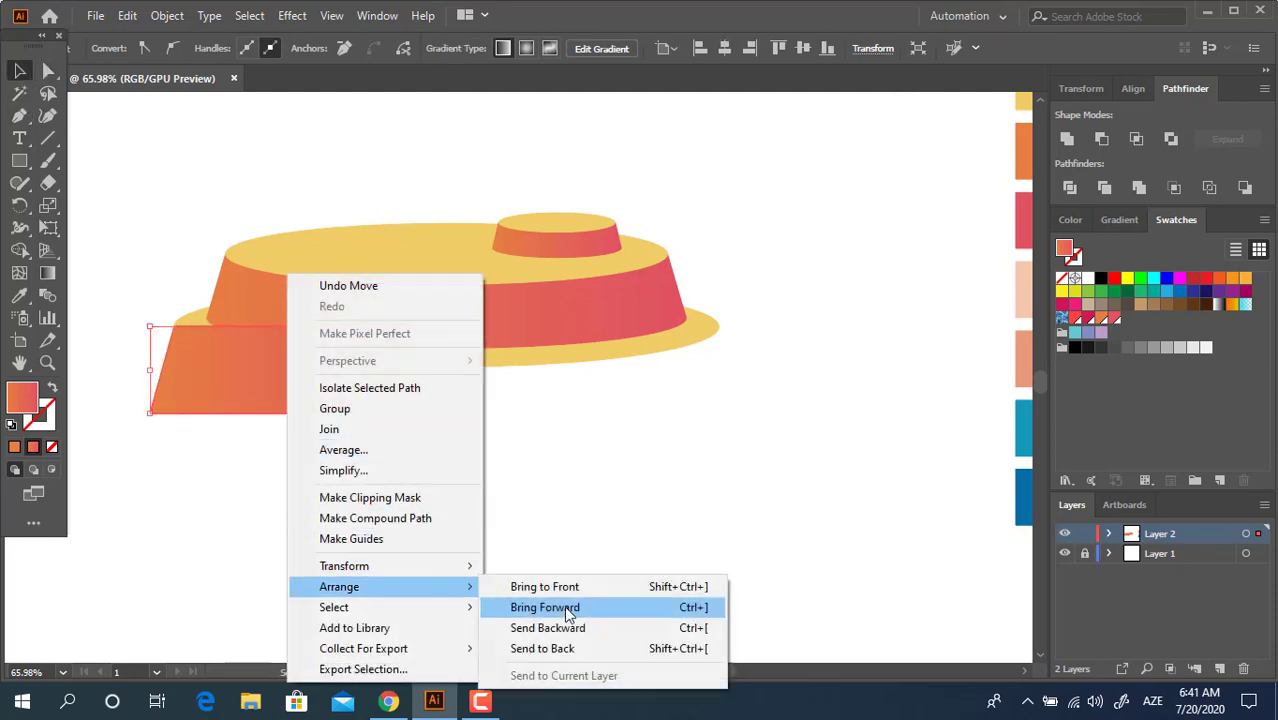
left_click(716, 649)
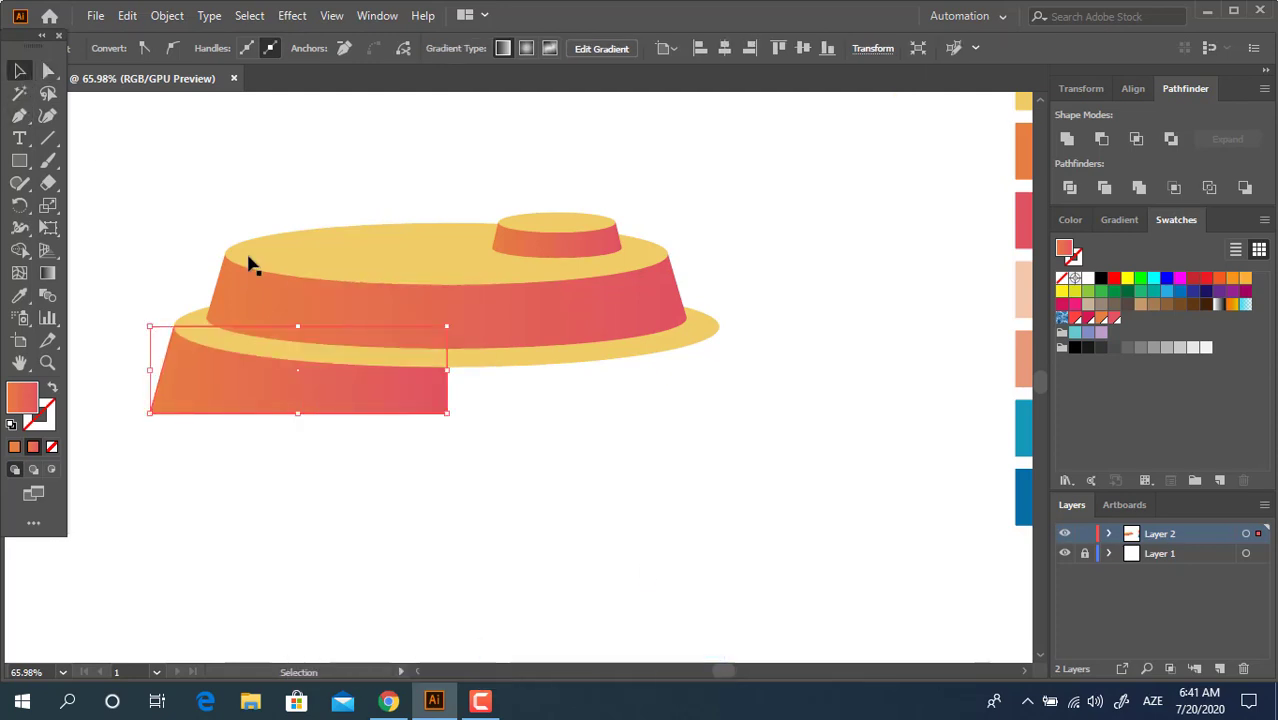
left_click_drag(285, 400, 562, 393)
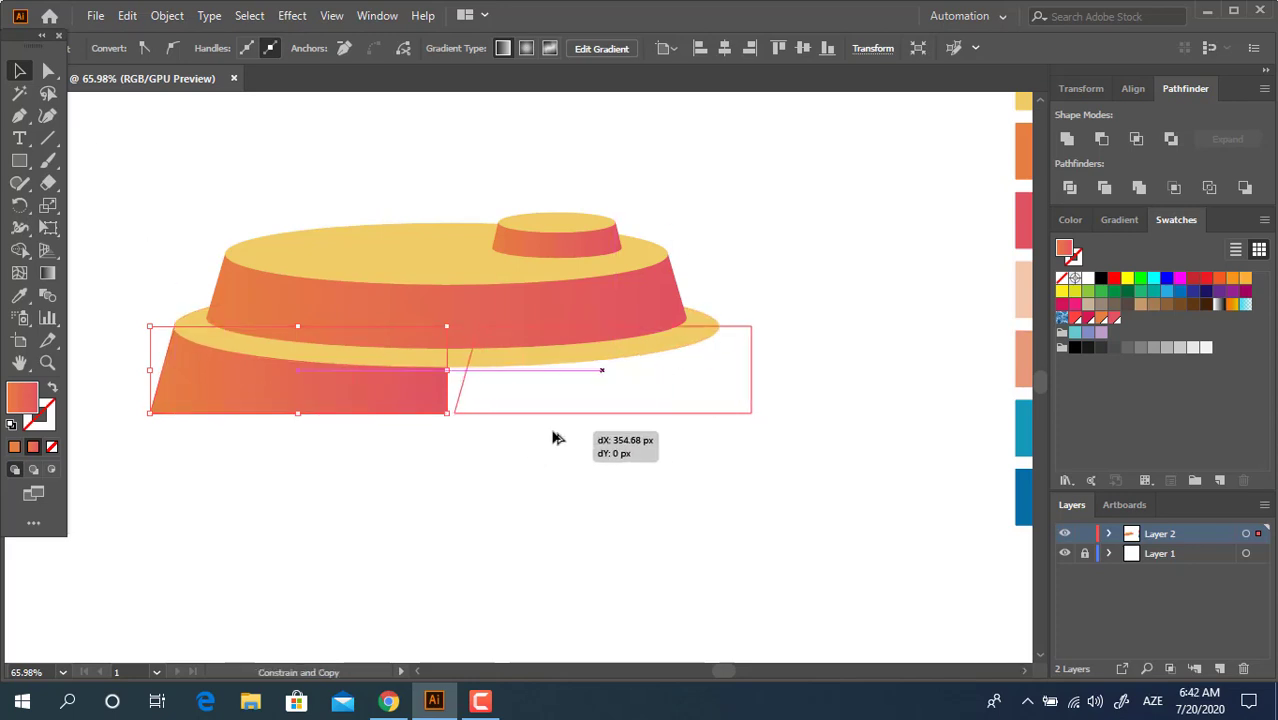
right_click(570, 408)
mouse_move(623, 566)
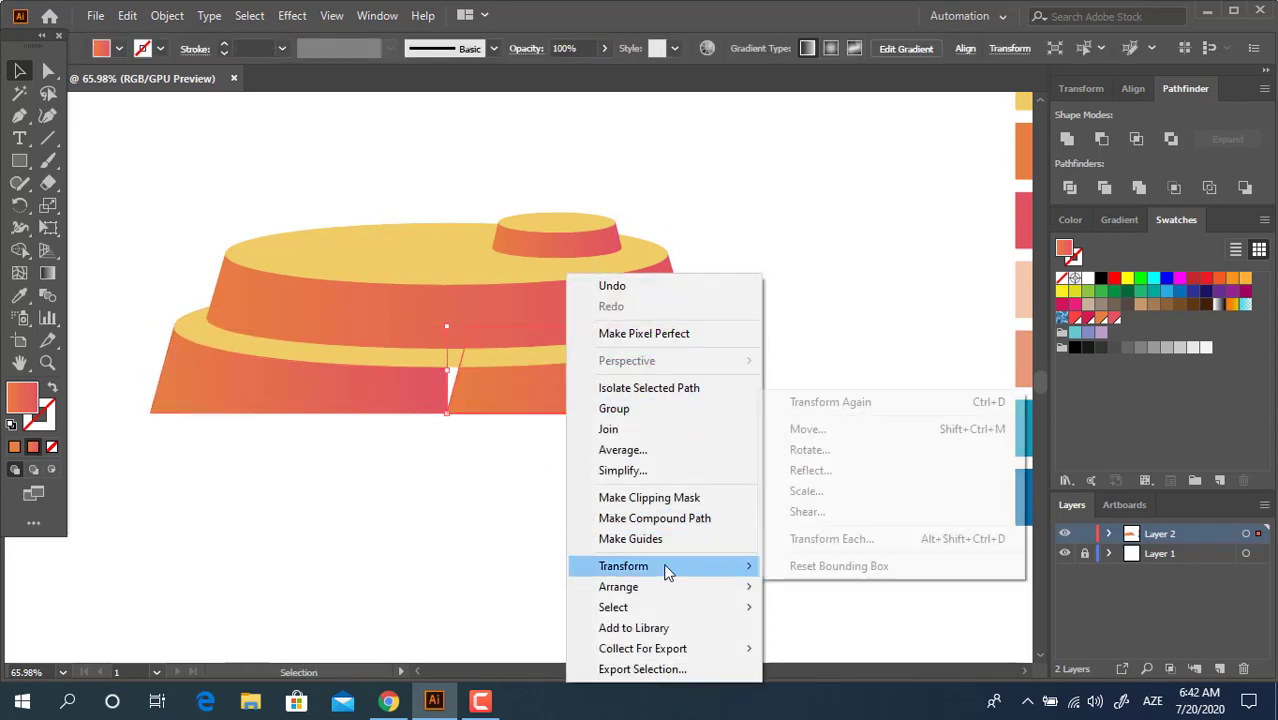
left_click(810, 470)
left_click(167, 308)
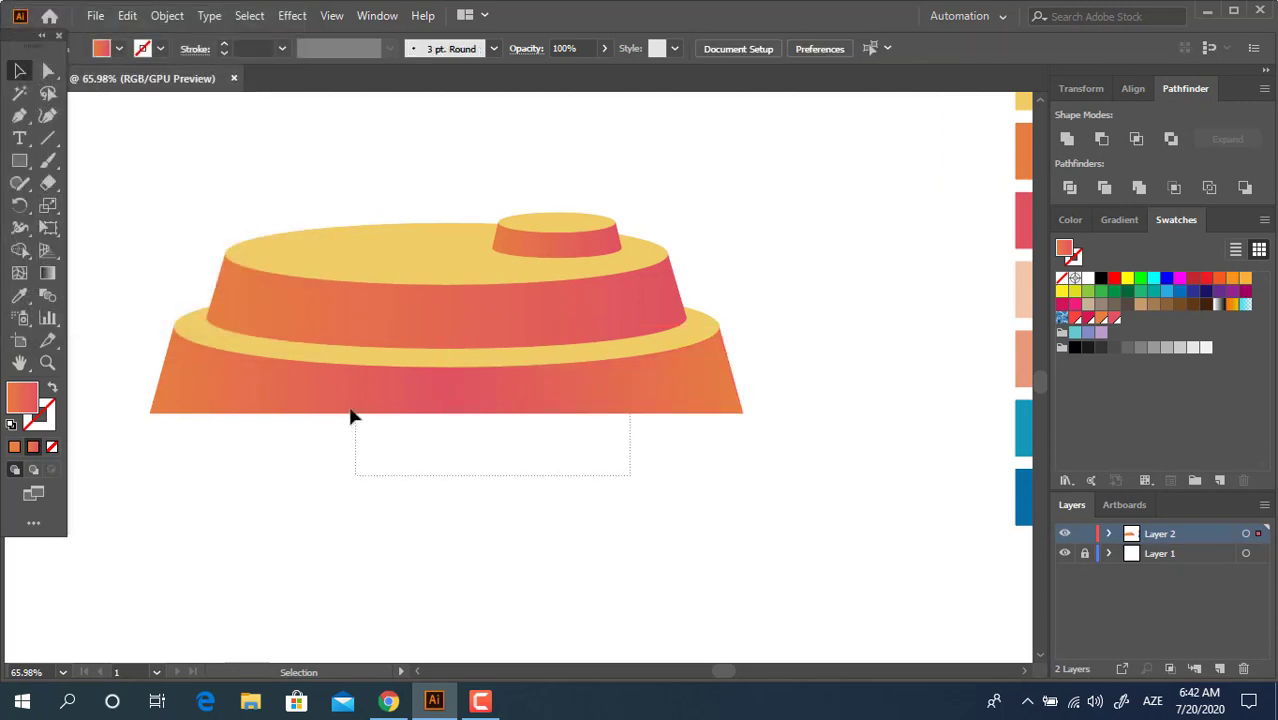
left_click_drag(383, 424, 352, 414)
left_click(1068, 140)
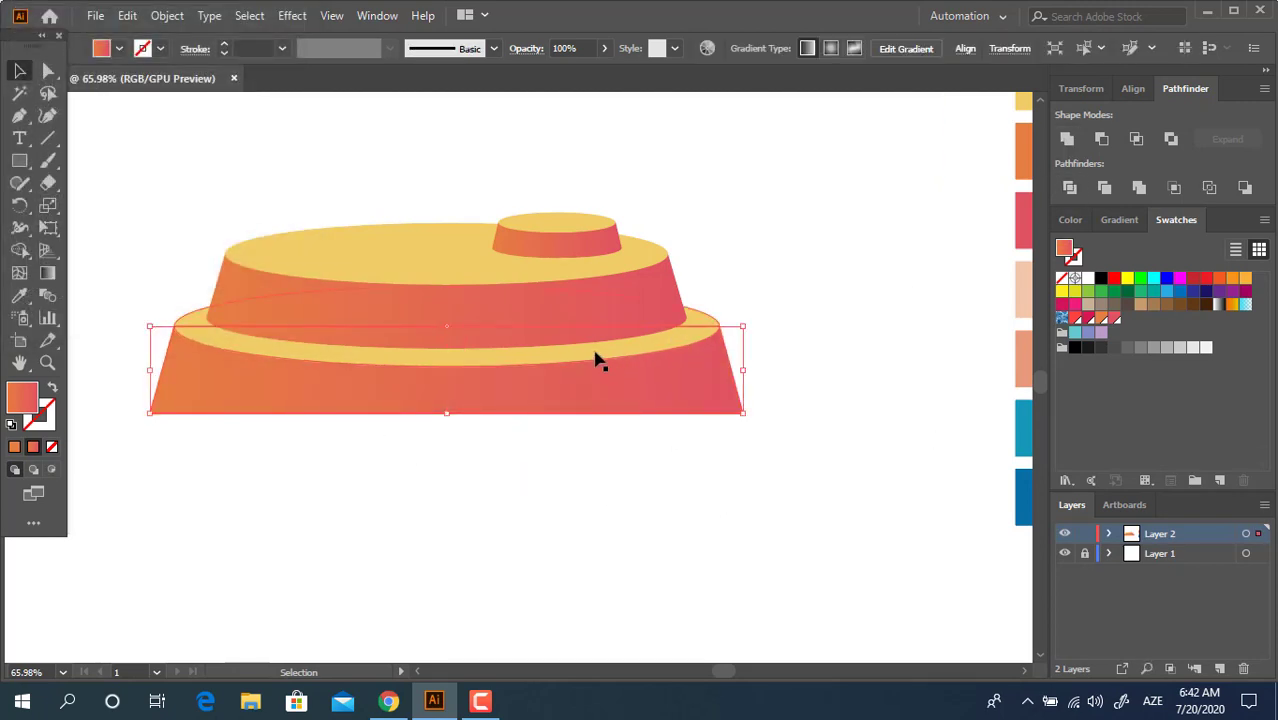
Step: Unite a widened brim-ellipse copy behind the lower band's bottom to round its base
left_click_drag(595, 360, 605, 448)
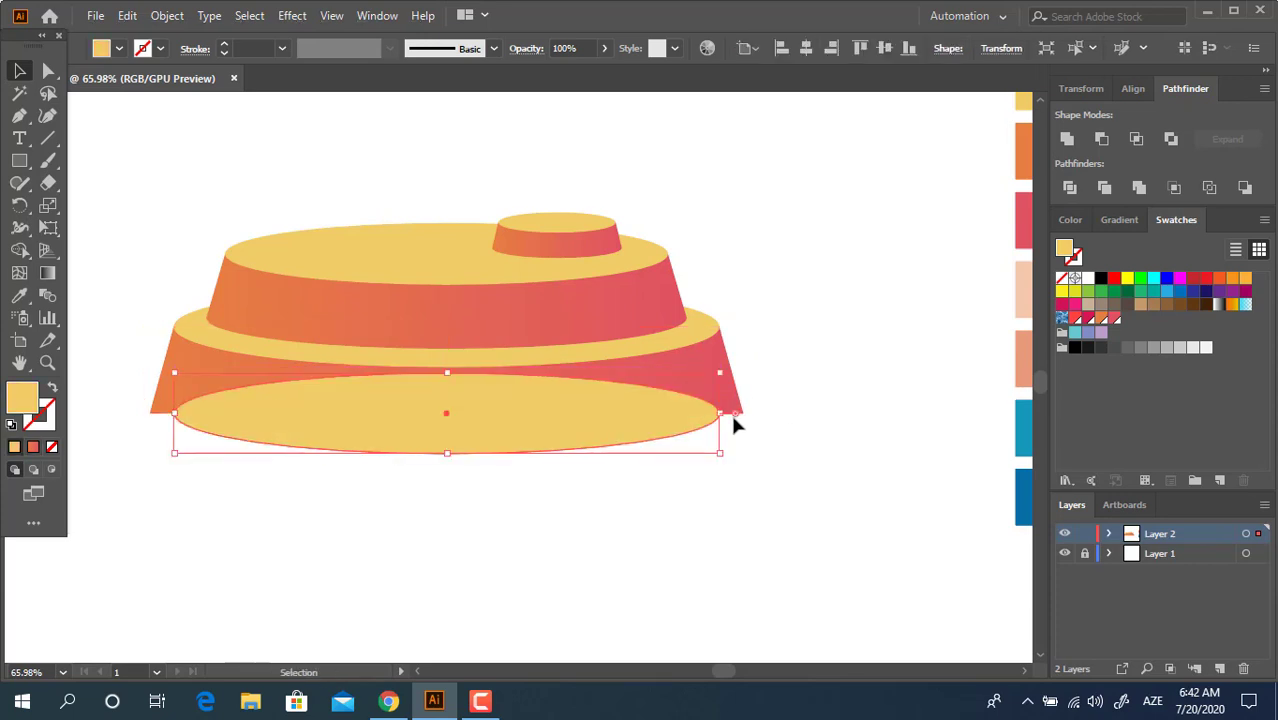
left_click_drag(720, 417, 748, 421)
key("ctrl+bracketleft")
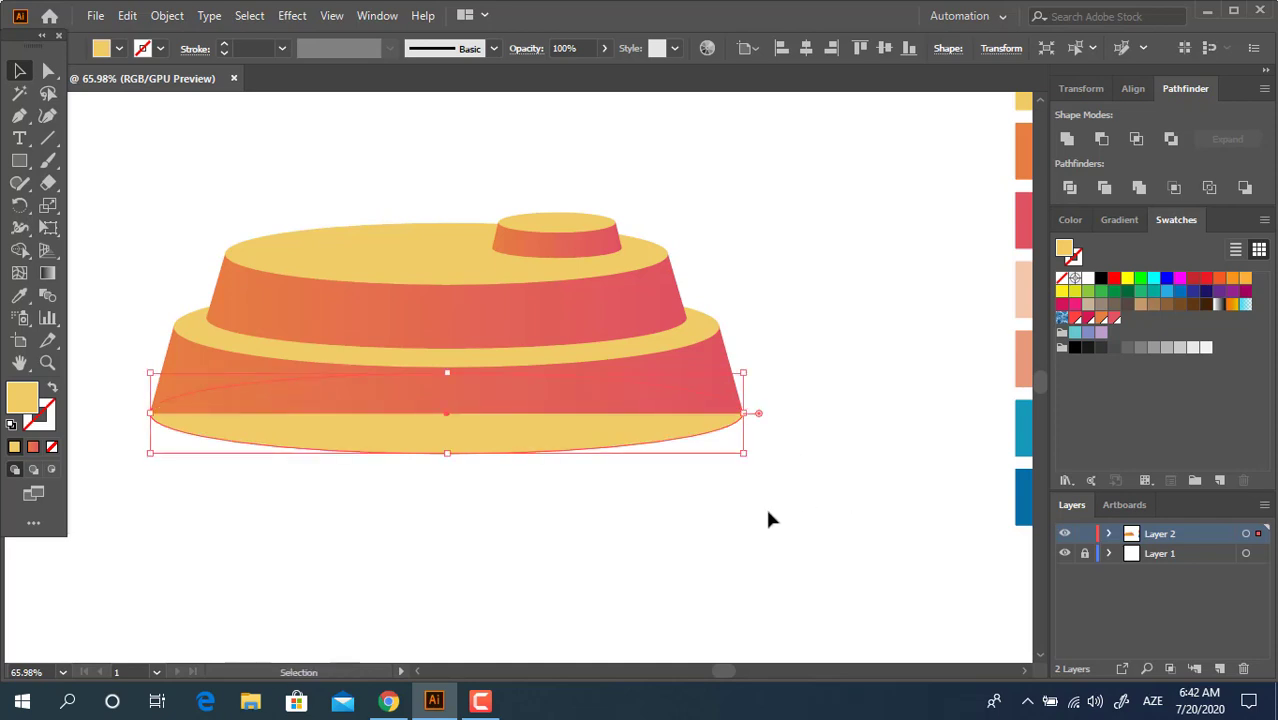
left_click_drag(768, 518, 597, 411)
left_click(1068, 140)
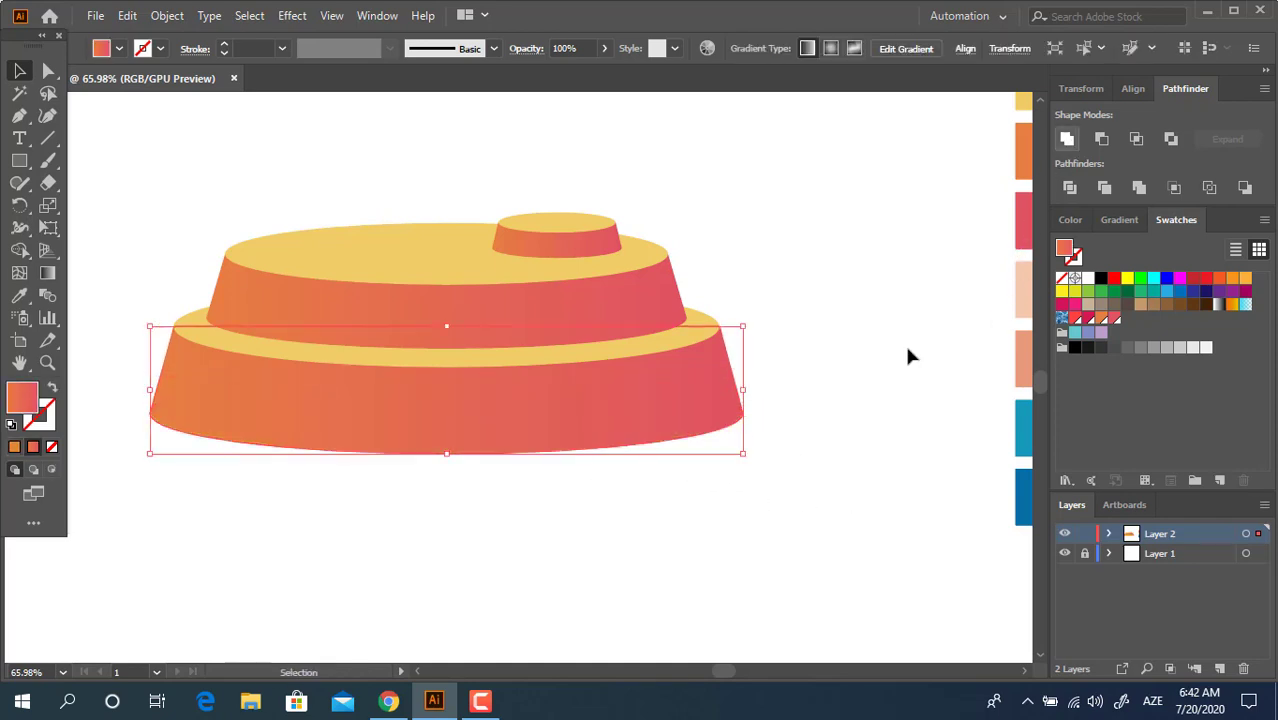
left_click(904, 356)
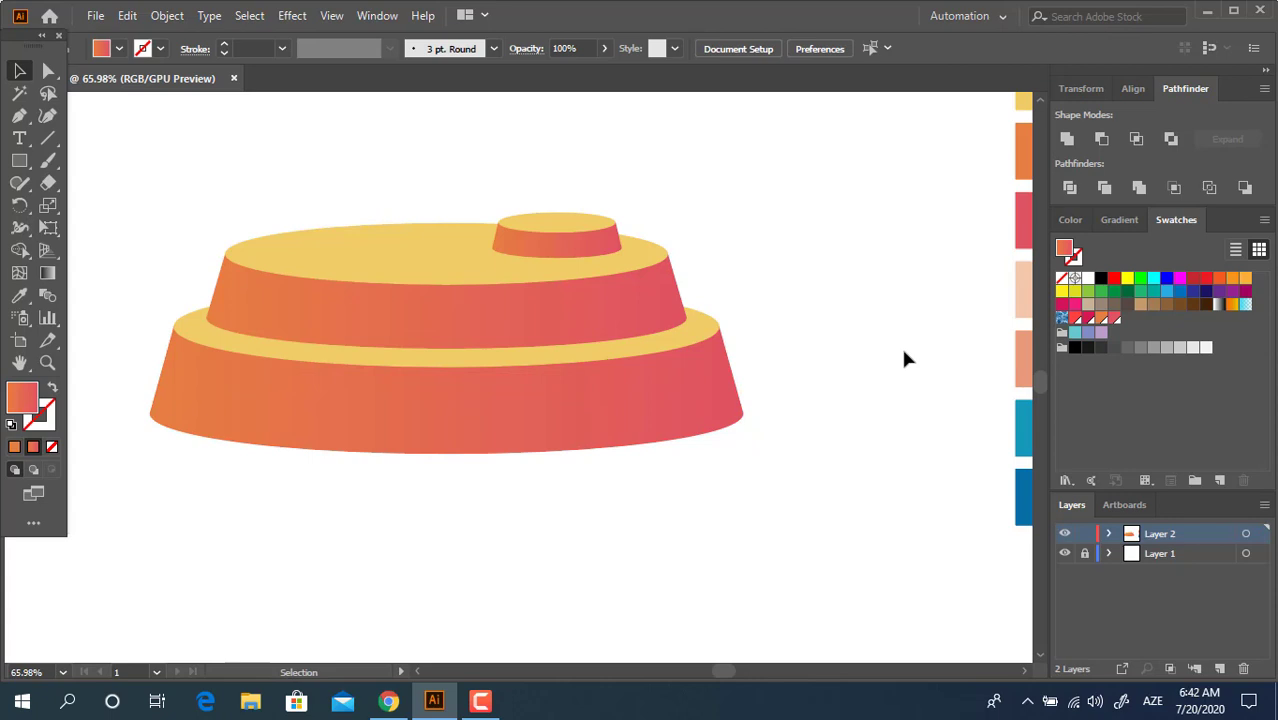
key("z")
left_click_drag(748, 340, 679, 394)
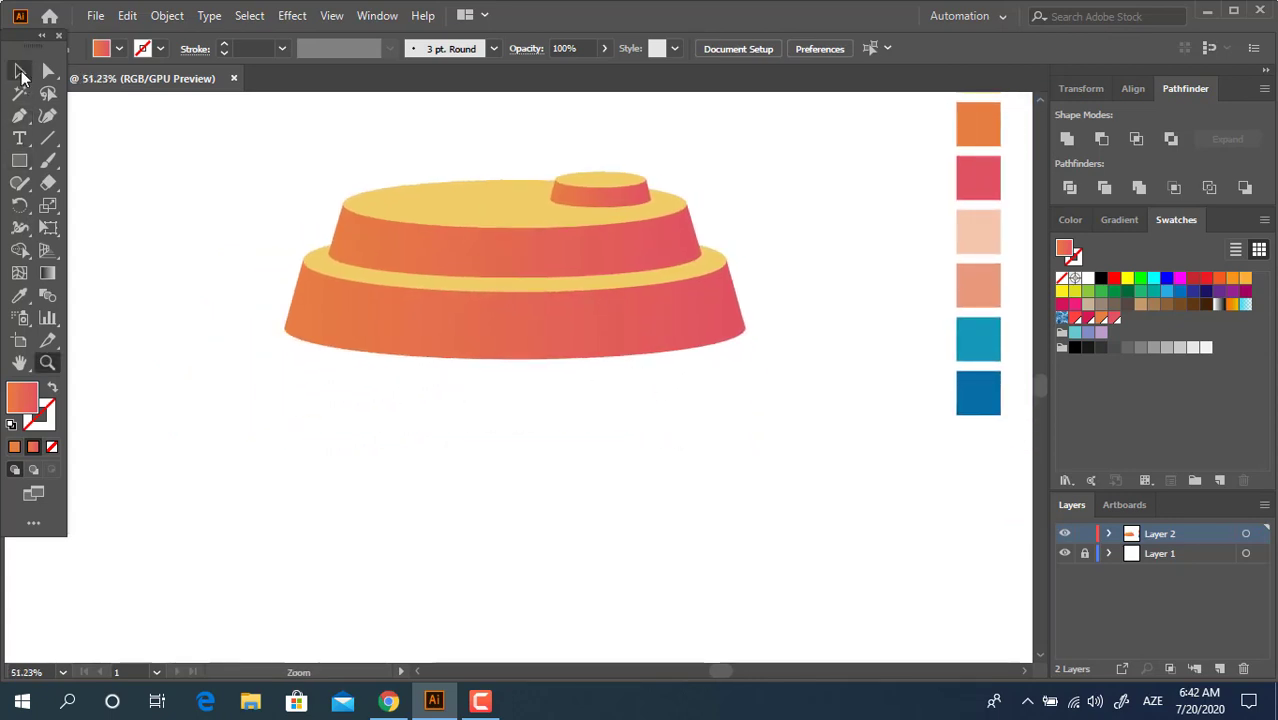
Step: Group all the lid's tiers and ellipses into one object
left_click_drag(282, 121, 501, 278)
right_click(501, 278)
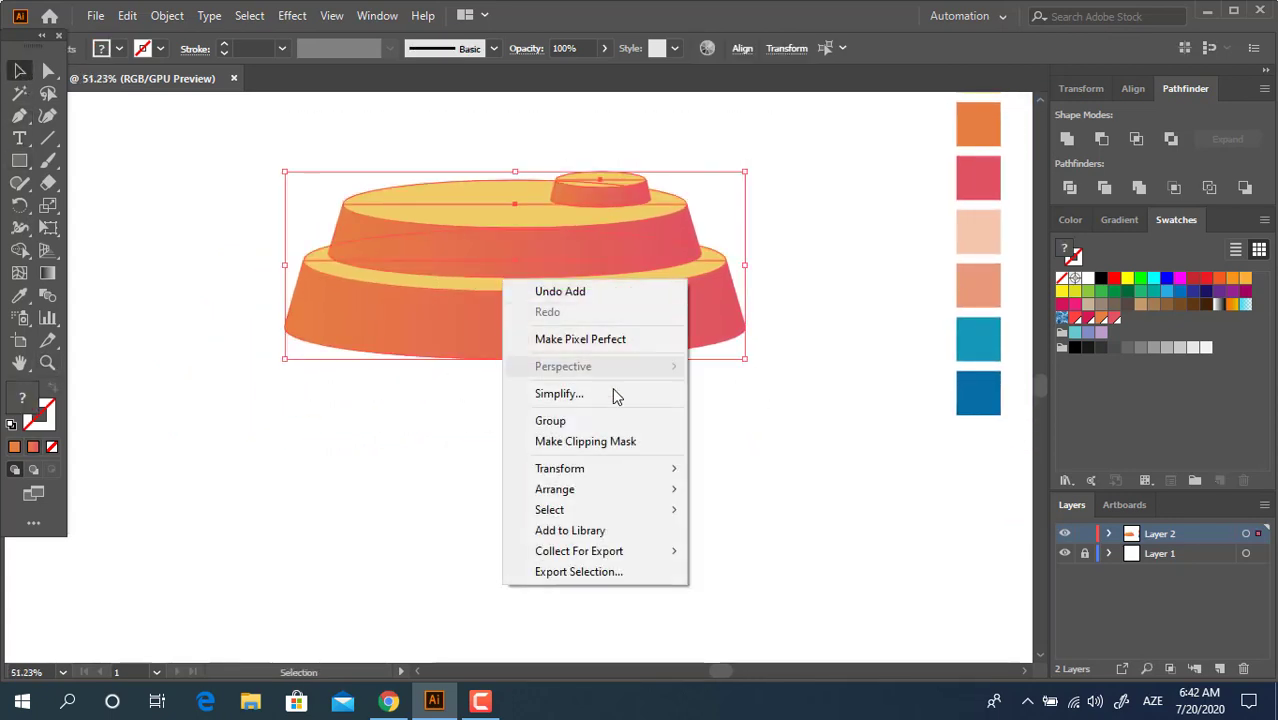
left_click(600, 420)
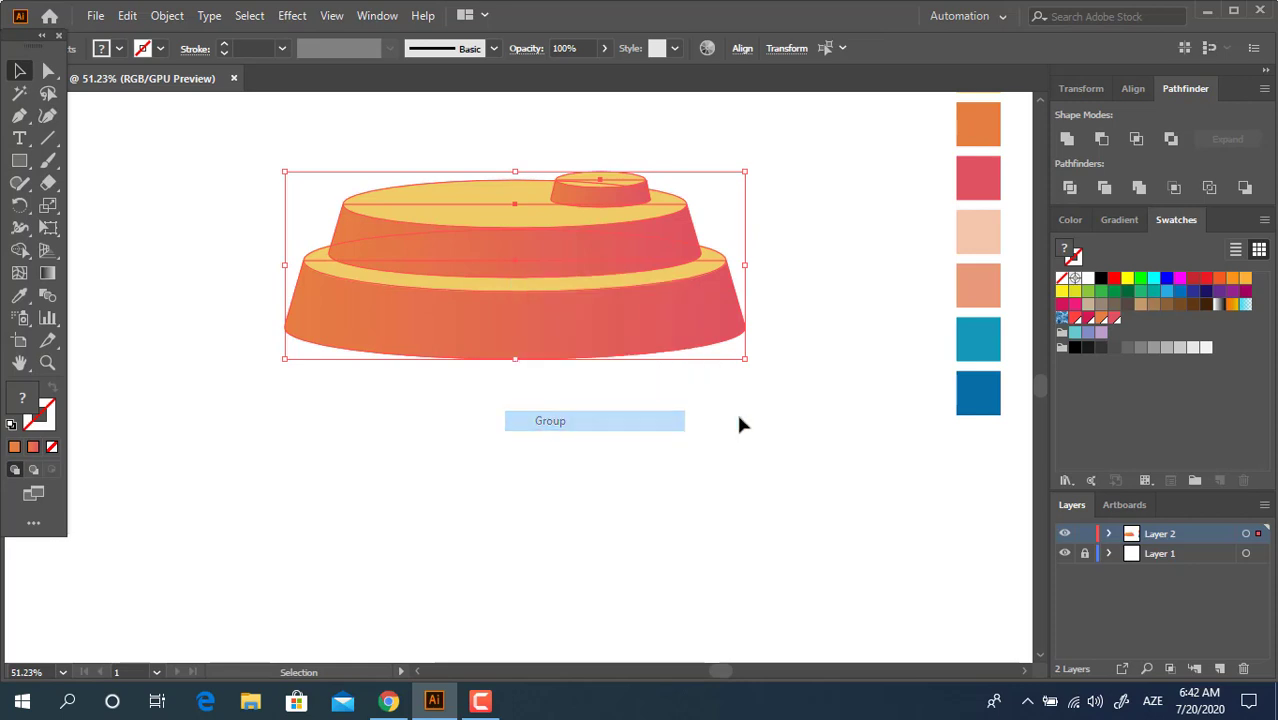
left_click(731, 407)
key("z")
left_click_drag(707, 371, 779, 472)
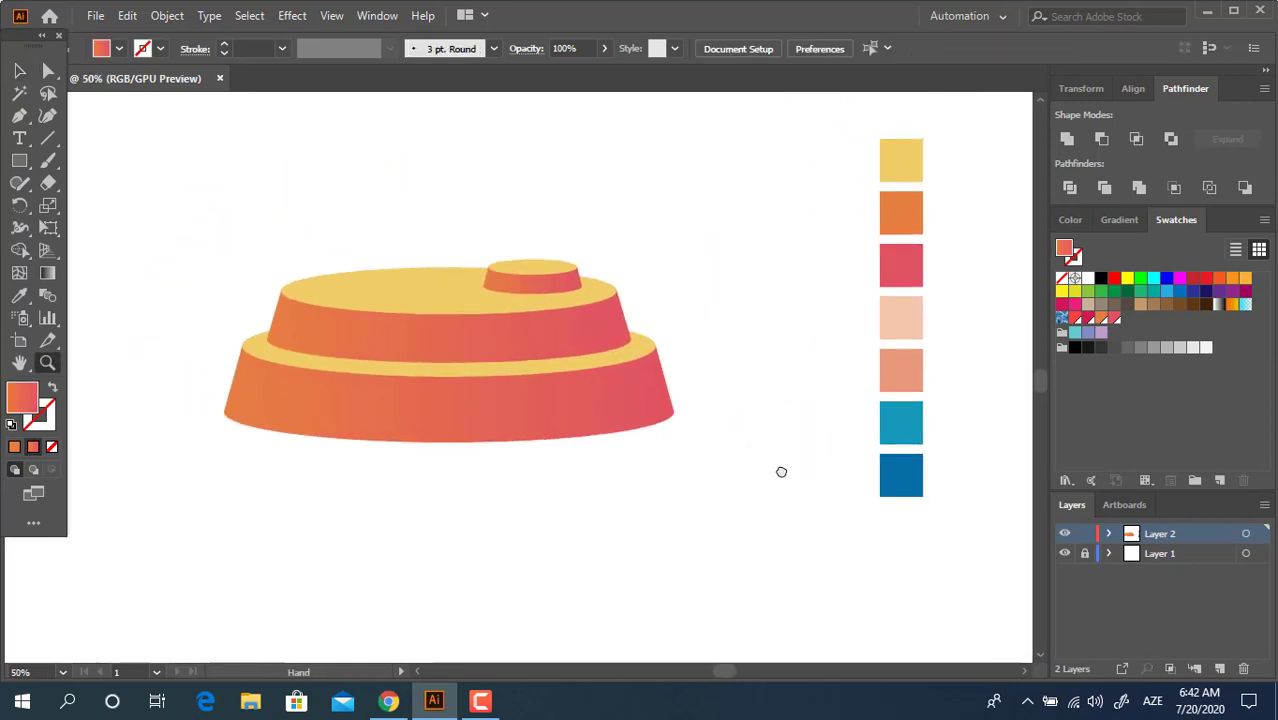
Step: Move the grouped lid upward and zoom out to leave room below for the cup body
left_click(19, 70)
left_click_drag(399, 314, 399, 199)
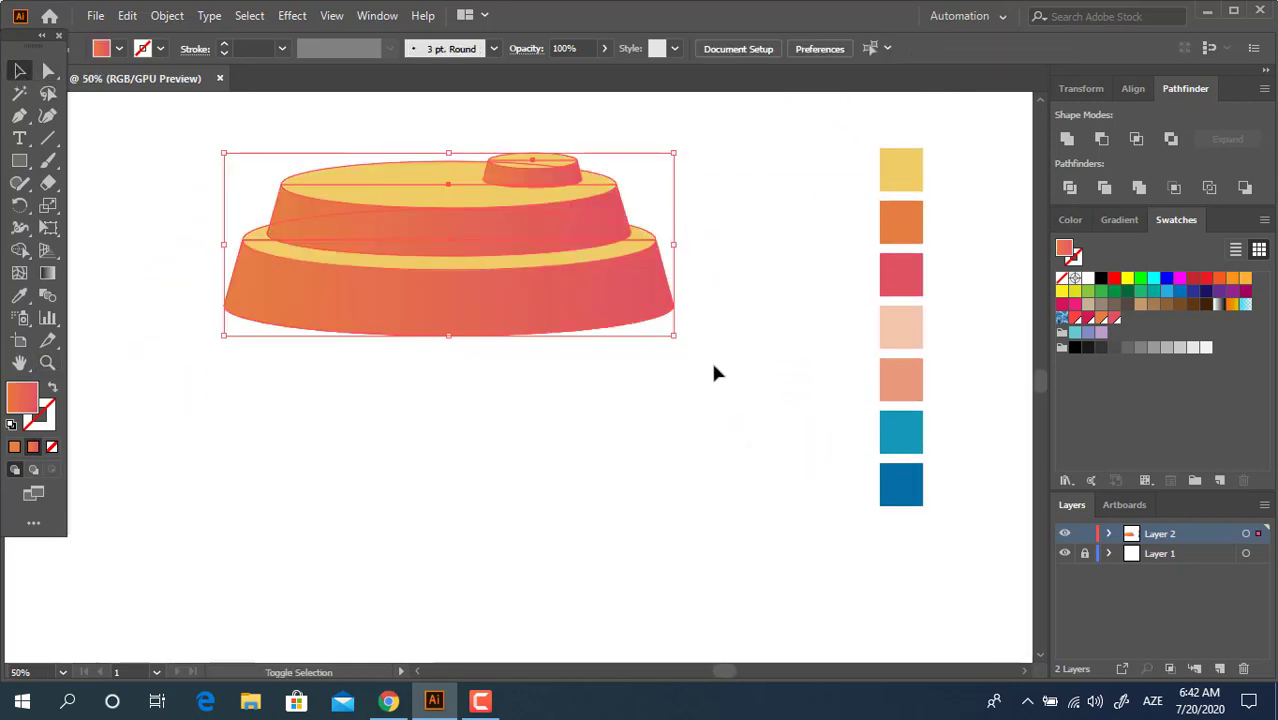
left_click_drag(713, 371, 741, 388)
left_click(741, 388)
key("z")
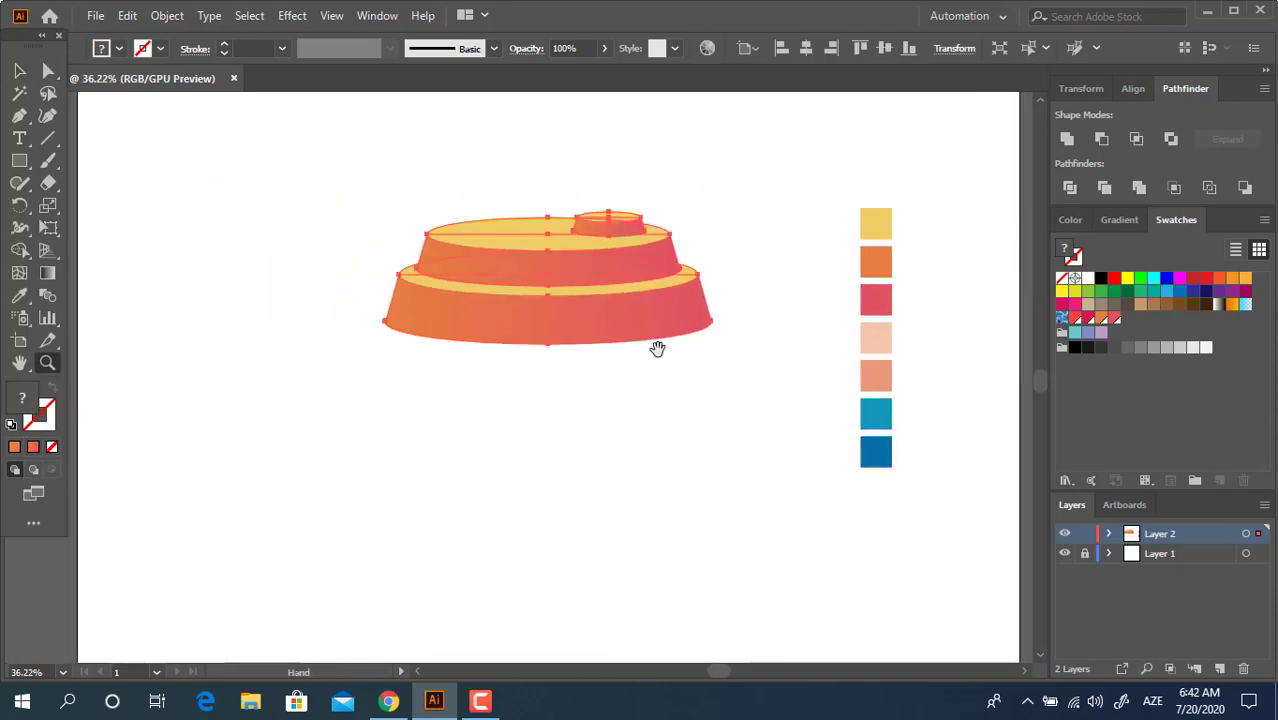
mouse_move(699, 308)
left_mouse_down()
mouse_move(635, 323)
mouse_move(619, 289)
left_mouse_up()
key("ctrl+a")
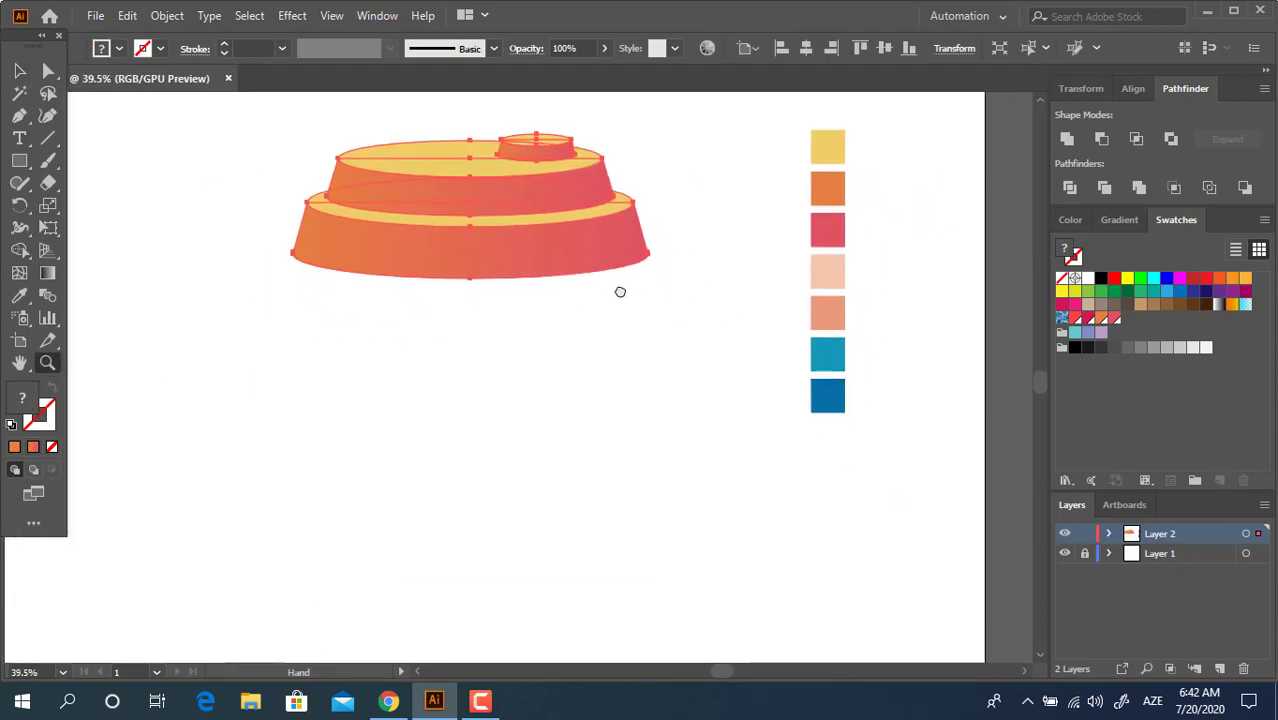
key("m")
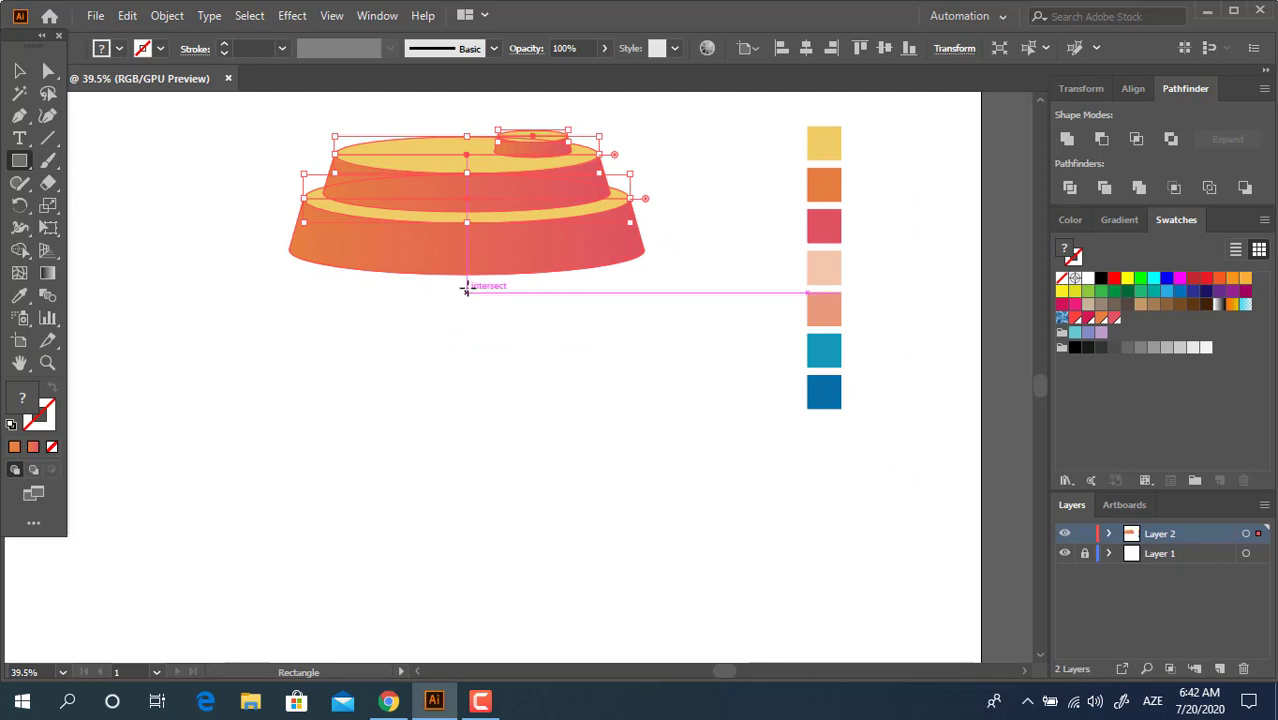
Step: Draw a tall rectangle under the lid, taper its top-left corner, and fill it light peach
left_click_drag(466, 292, 384, 638)
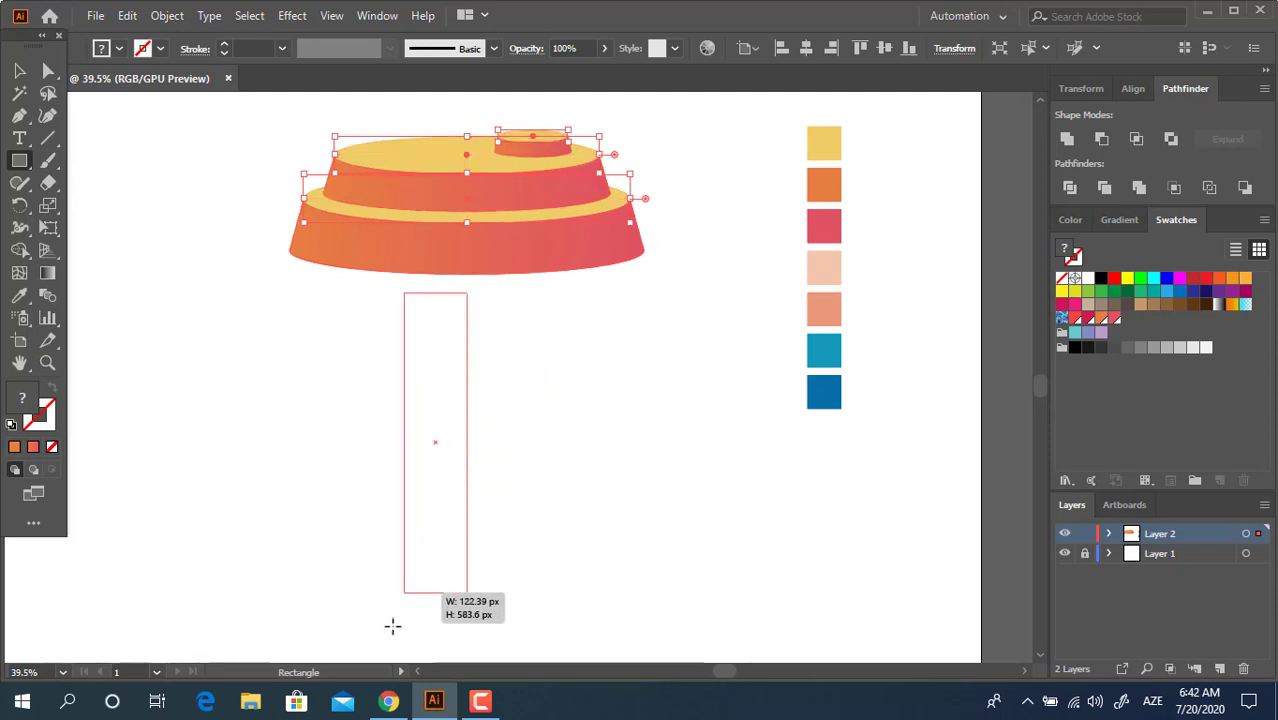
left_click(48, 71)
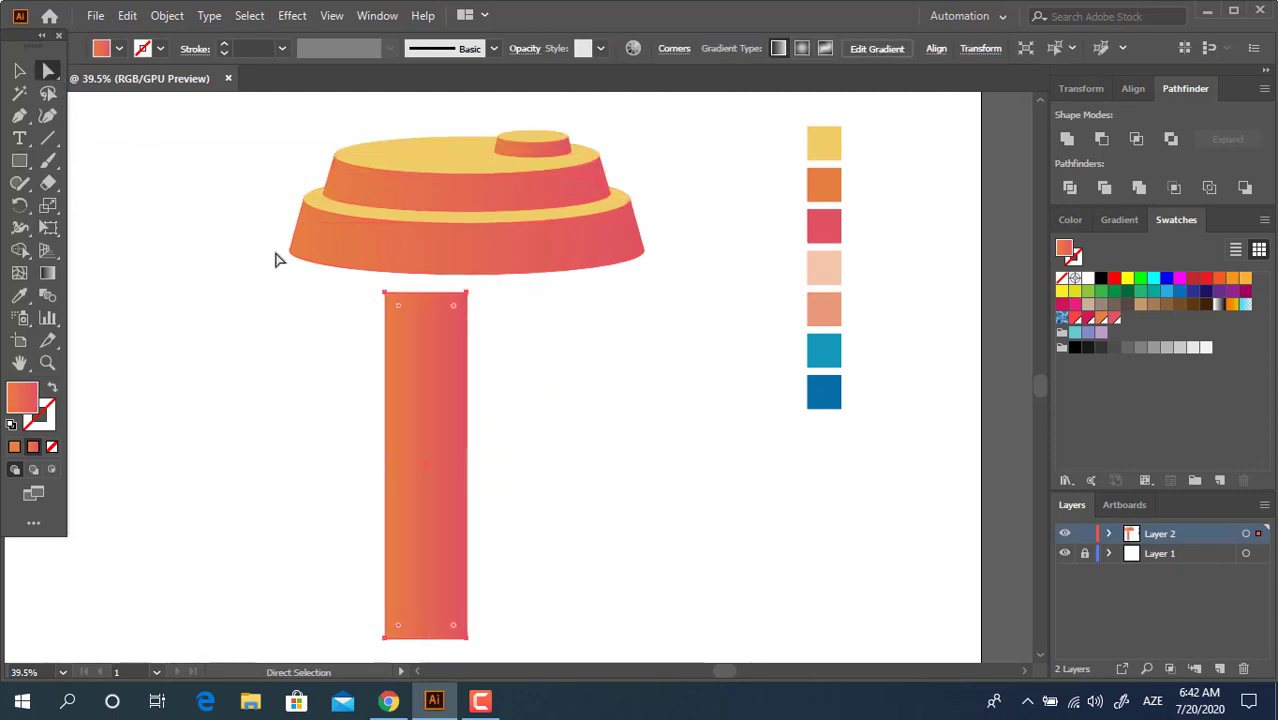
left_click_drag(383, 294, 303, 291)
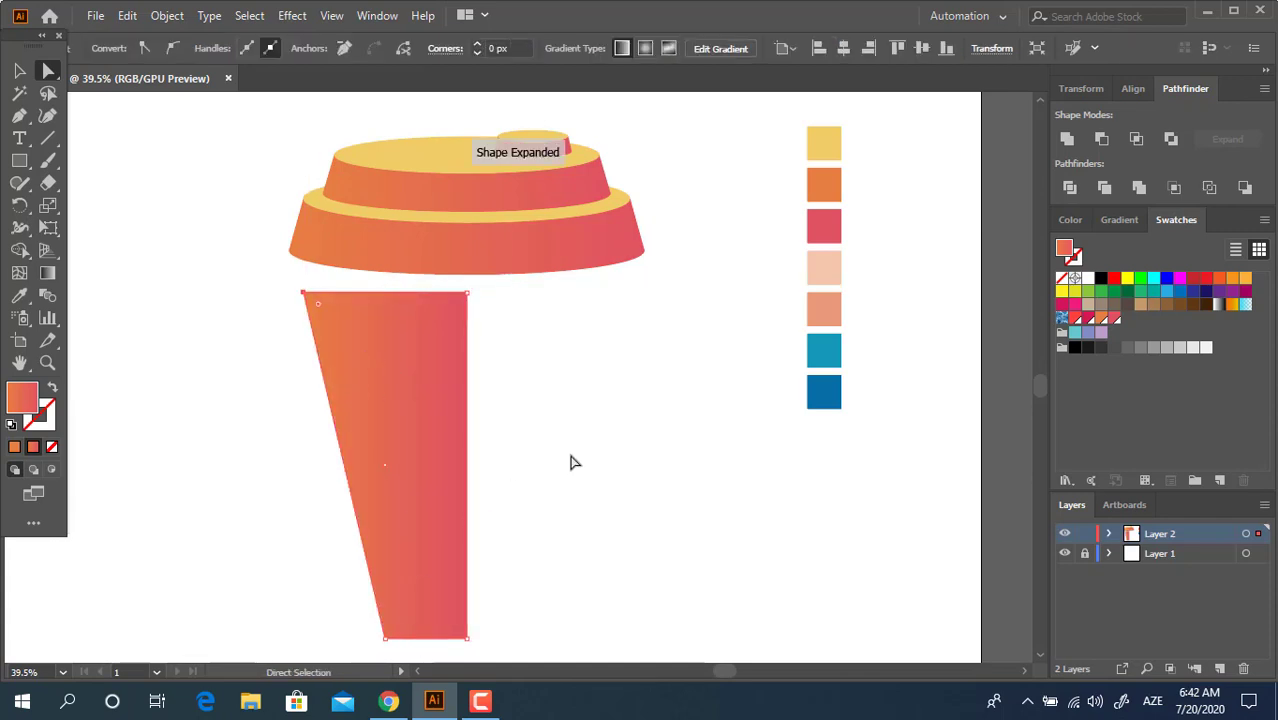
left_click(18, 71)
left_click_drag(431, 479, 414, 433)
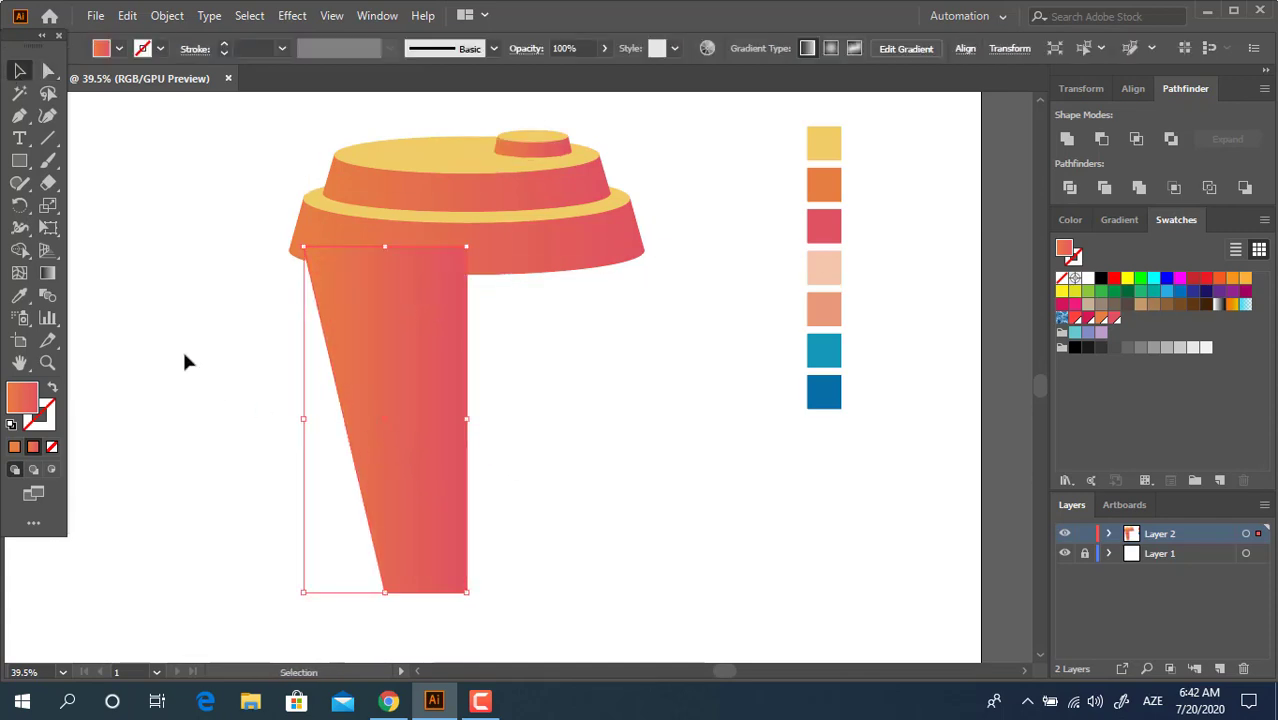
left_click(20, 296)
left_click(826, 267)
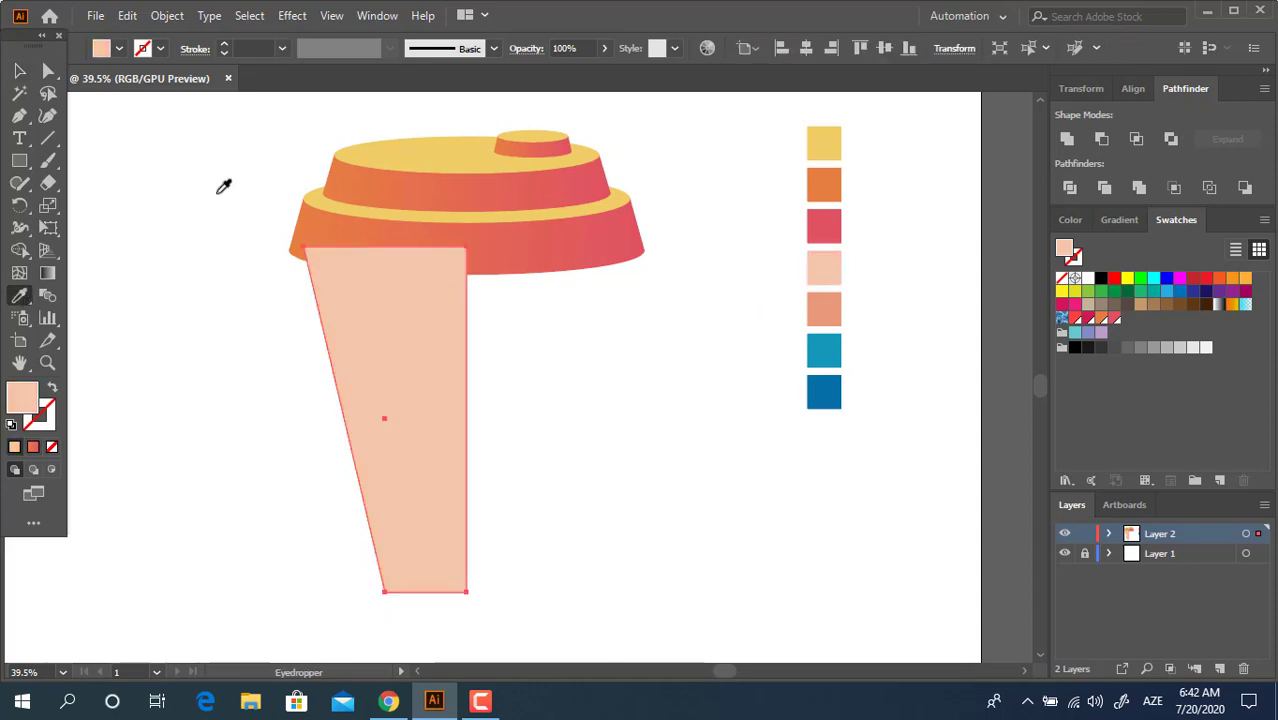
left_click(19, 72)
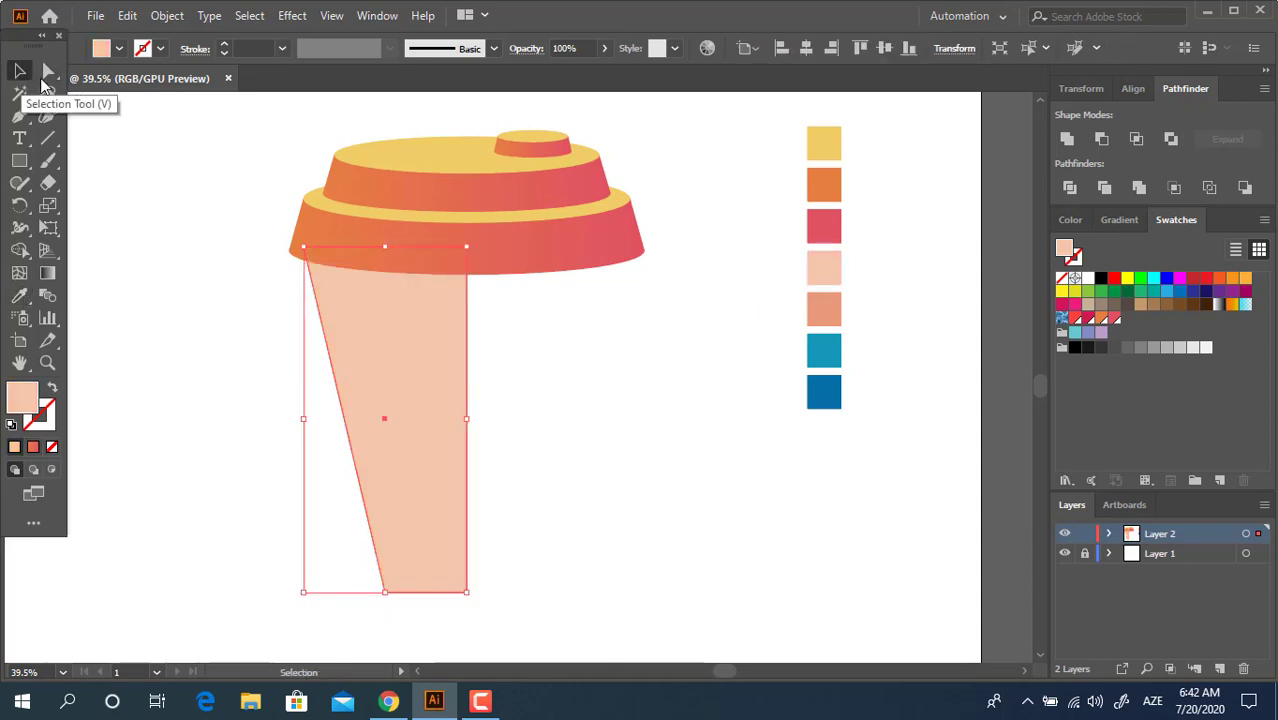
left_click(645, 328)
Step: Alt-drag a copy of the peach half right and reflect it vertically
scroll(590, 400, "down", 1)
scroll(590, 410, "up", 1)
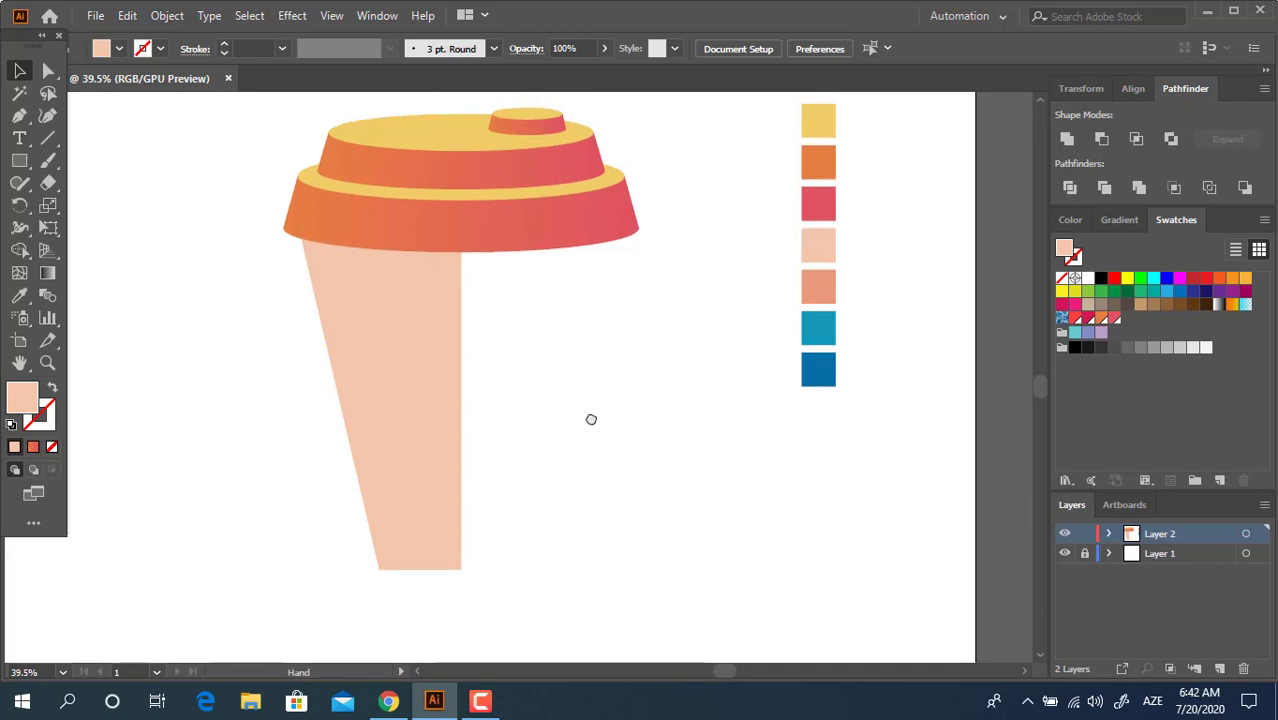
left_click_drag(447, 400, 609, 416)
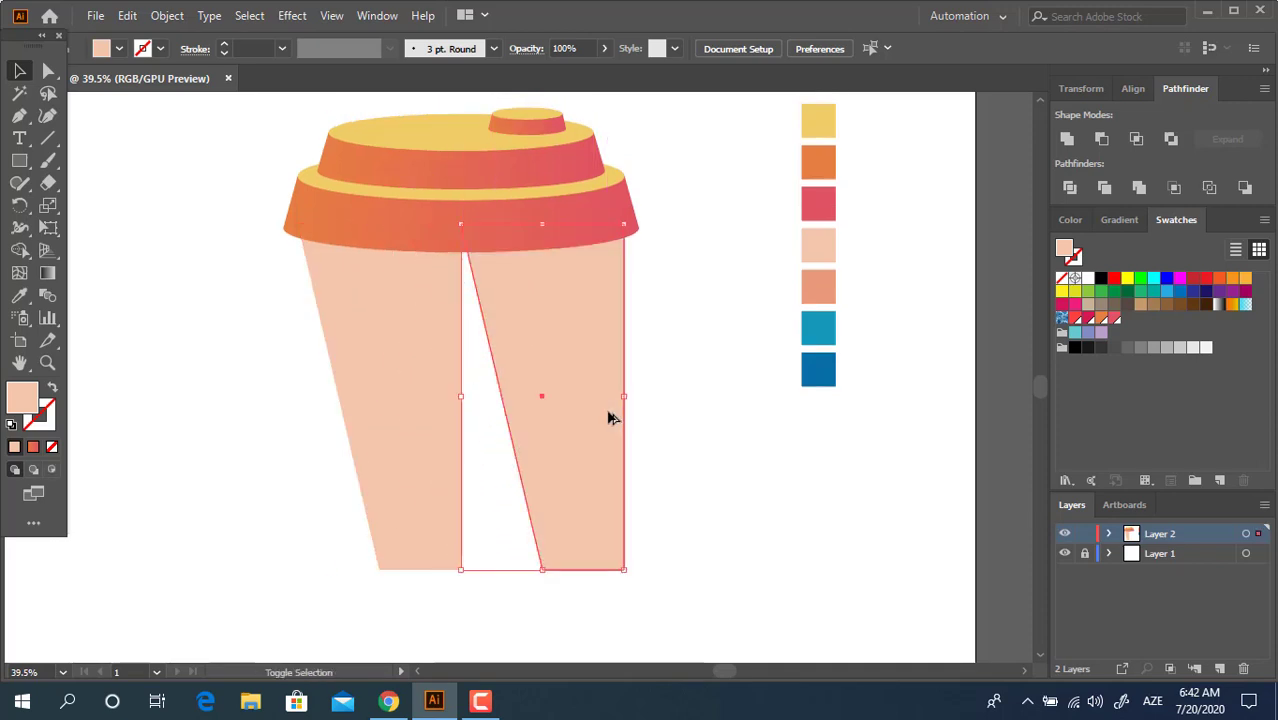
right_click(583, 381)
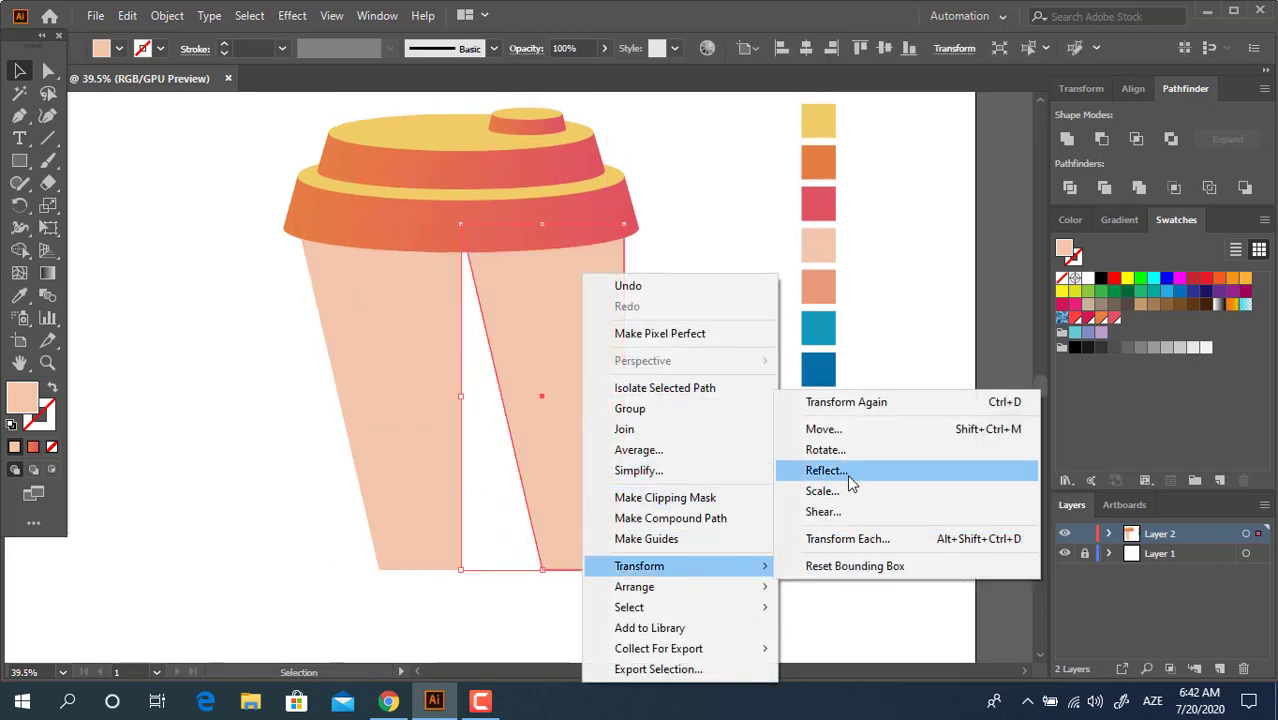
left_click(830, 470)
left_click(175, 304)
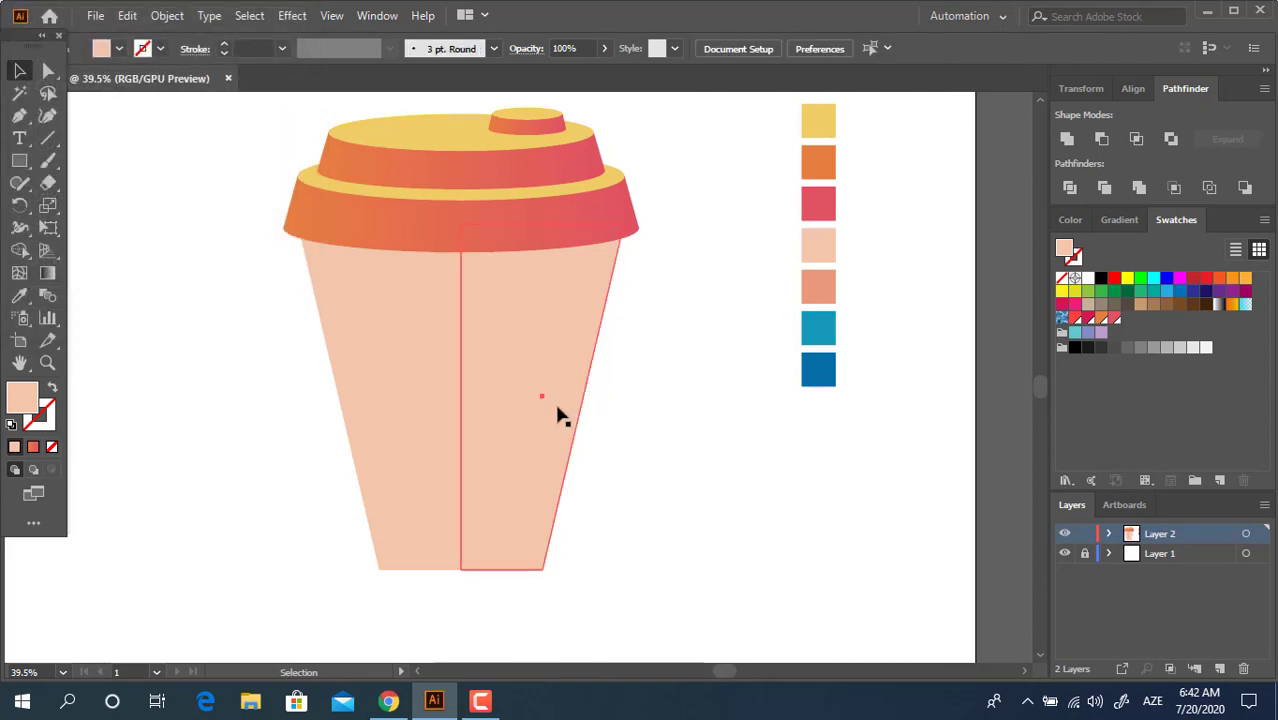
Step: Select both cup halves and merge them with Pathfinder Unite
left_click(428, 458, "shift")
left_click(639, 495)
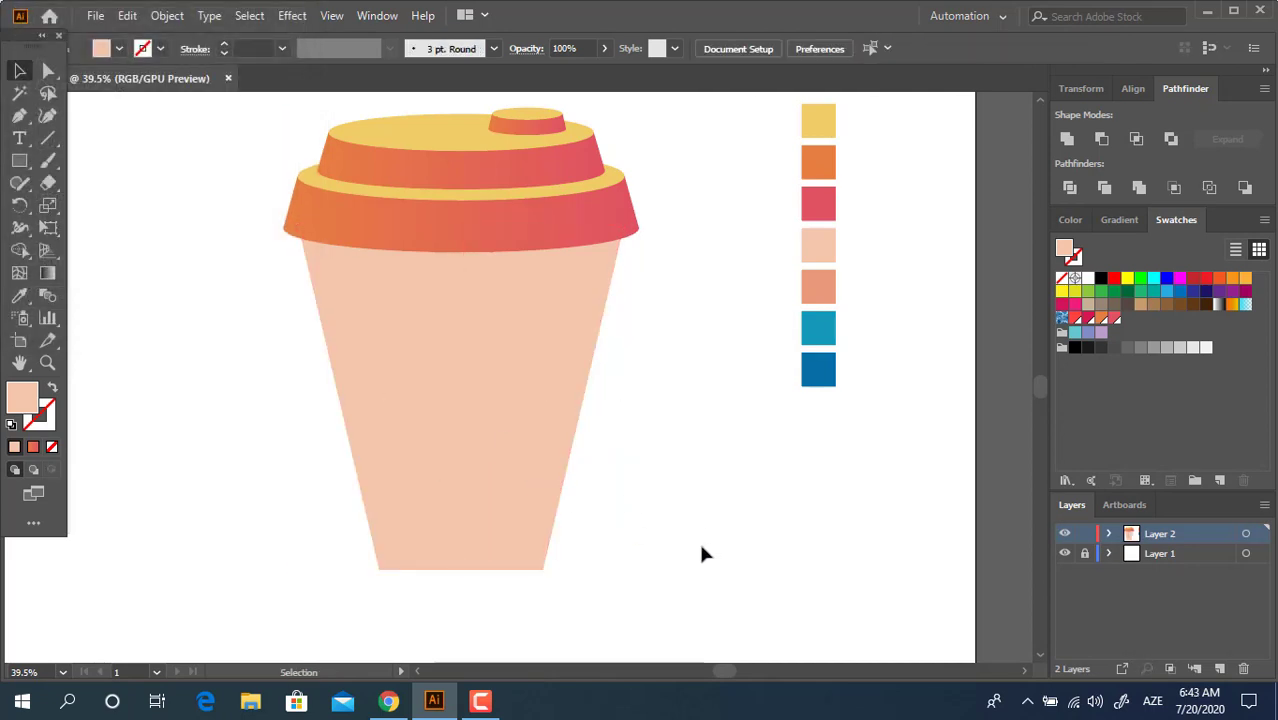
left_click_drag(646, 532, 305, 457)
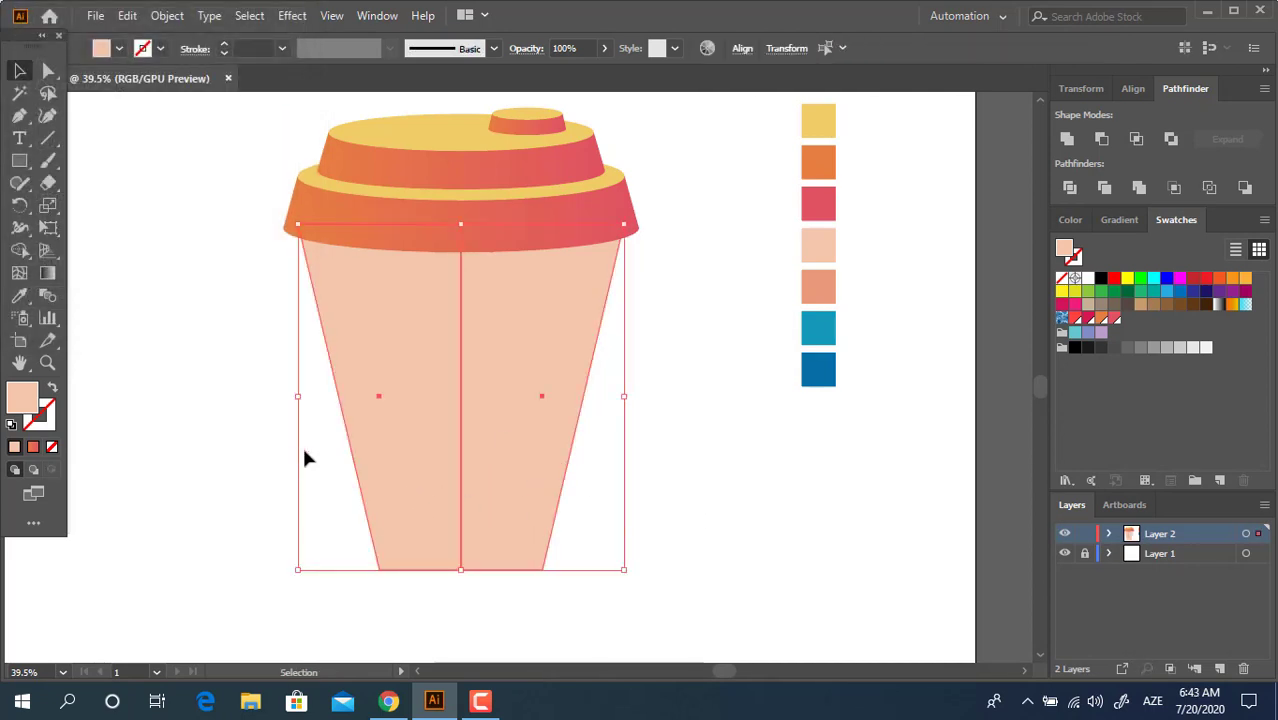
left_click(1068, 139)
left_click(637, 495)
Step: Move the lid down, undo the move, and select the lid group
scroll(637, 490, "down", 1)
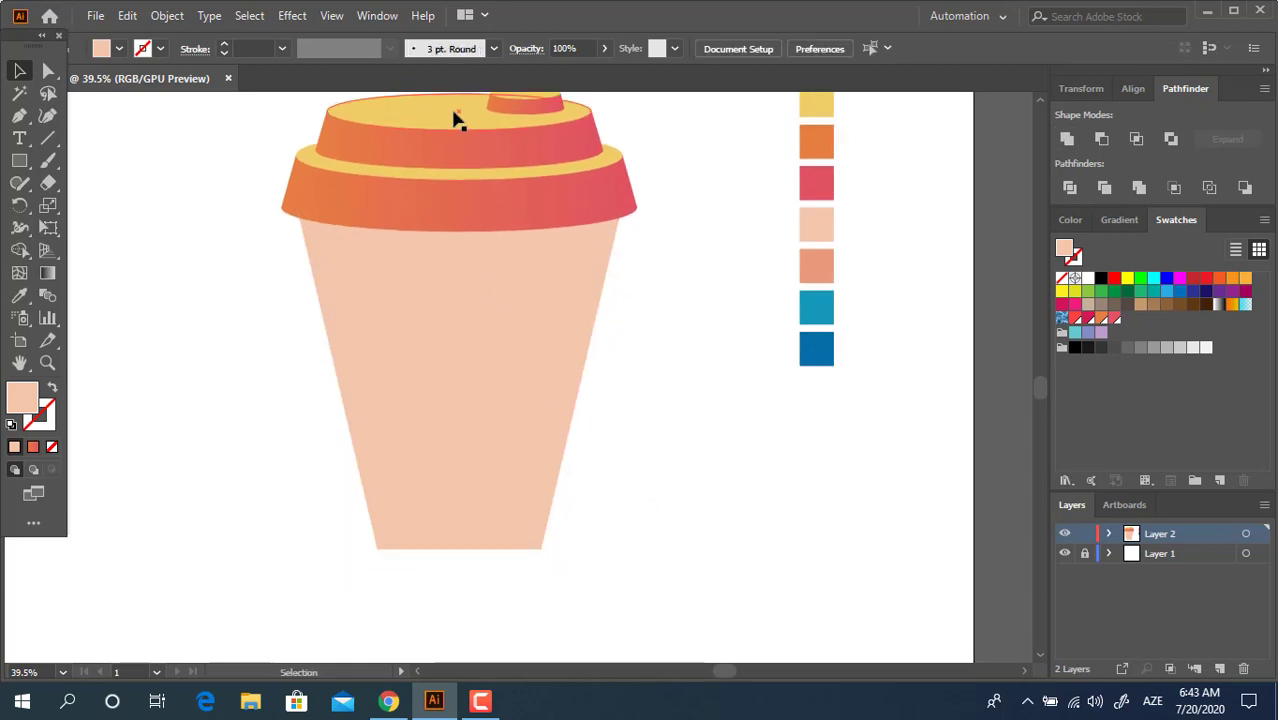
left_click_drag(455, 118, 456, 234)
key("ctrl+z")
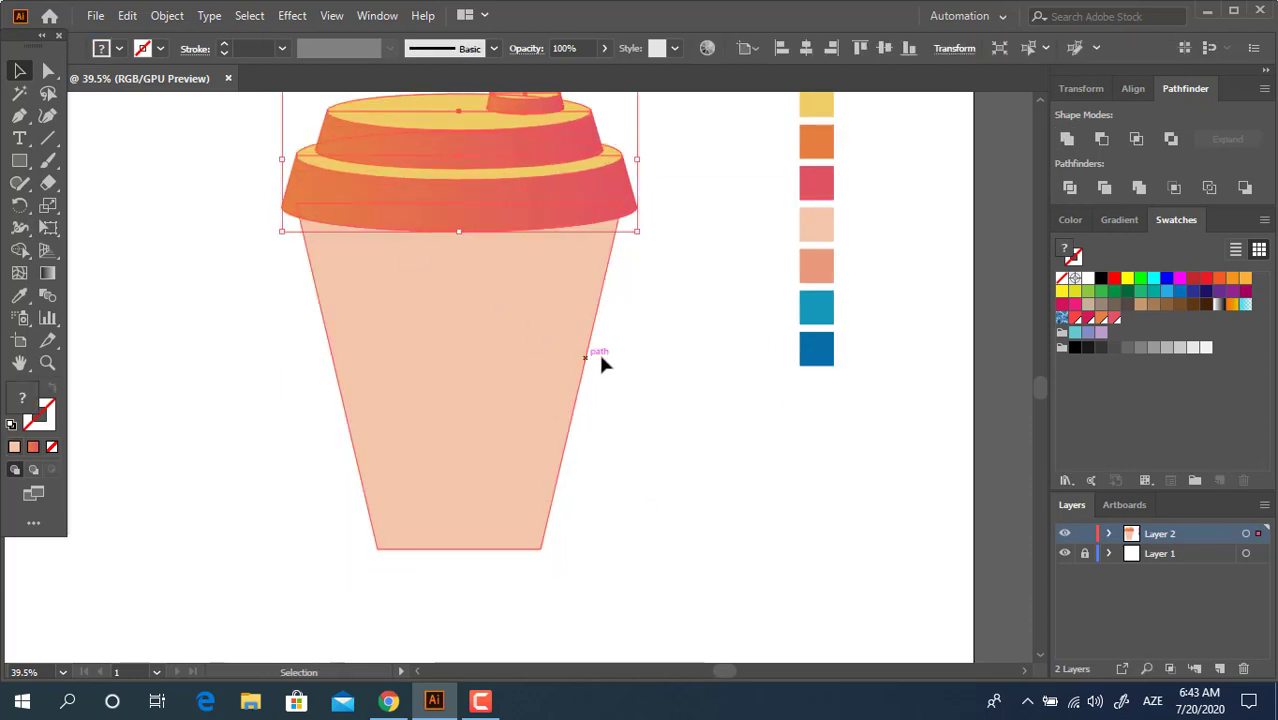
left_click(409, 113)
Step: Take the yellow ellipse from inside the lid group and paste a duplicate
double_click(415, 122)
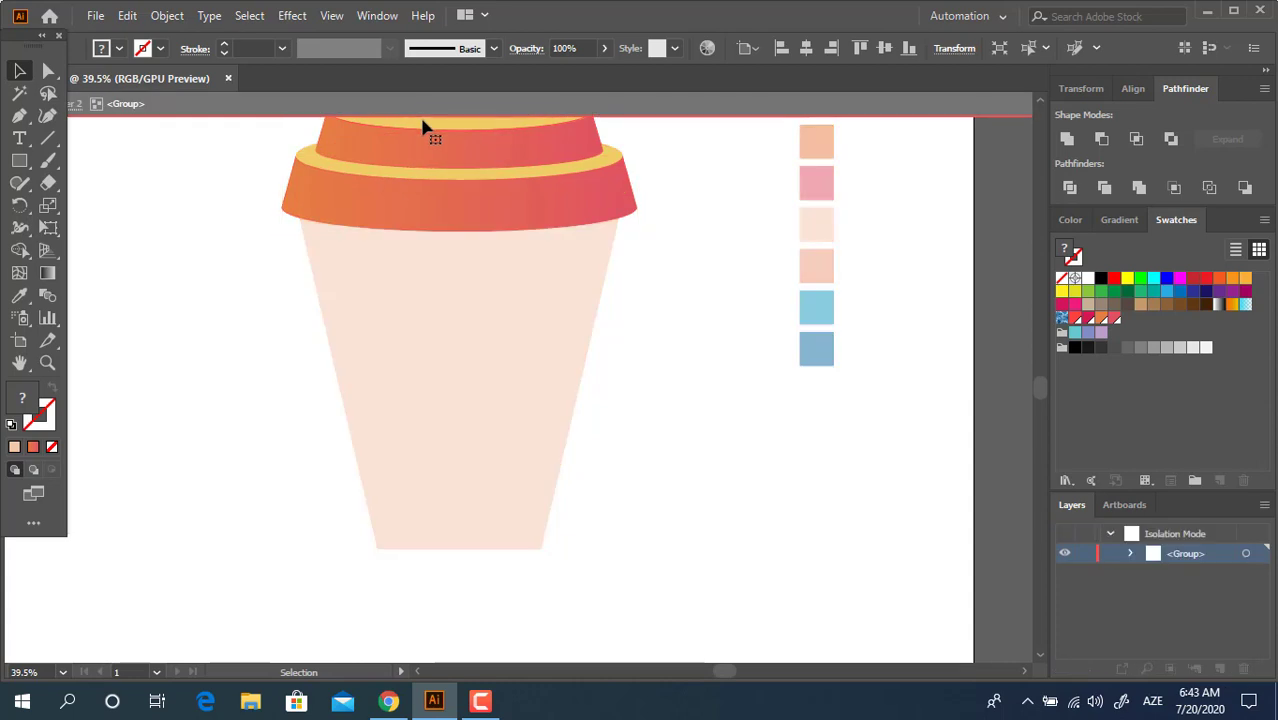
left_click(427, 131)
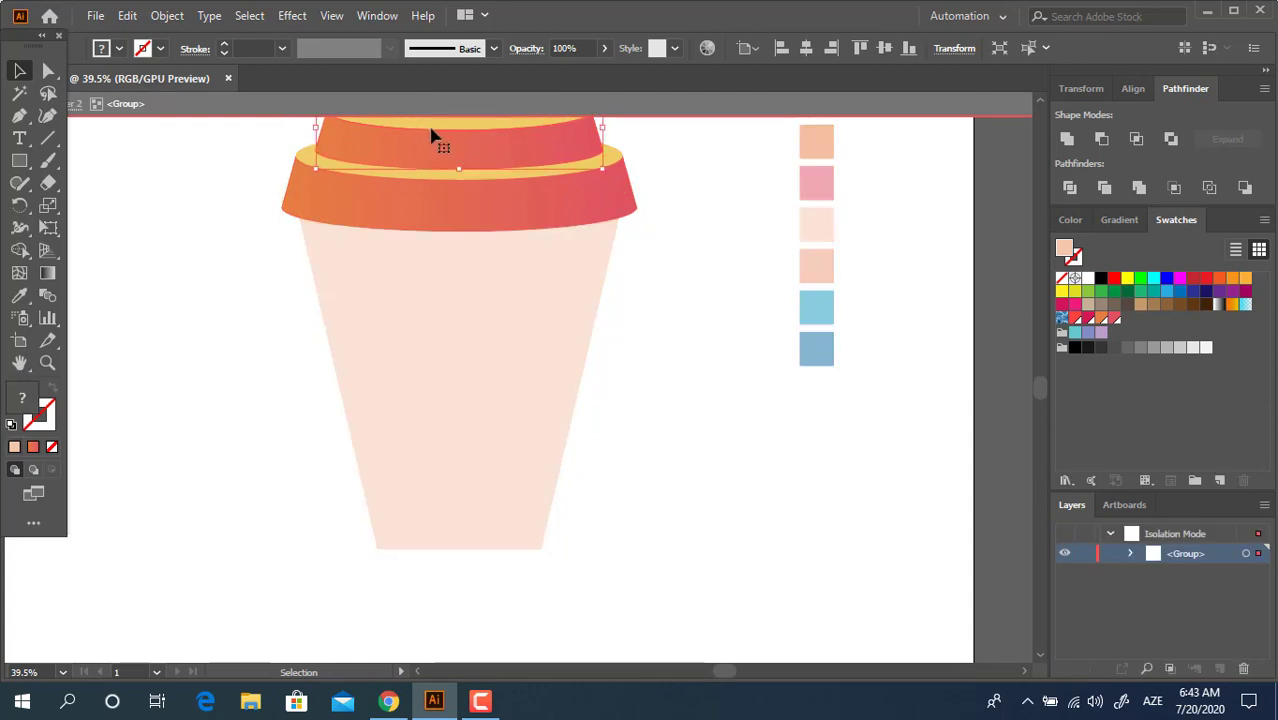
left_click(500, 182)
left_click(661, 398)
double_click(663, 405)
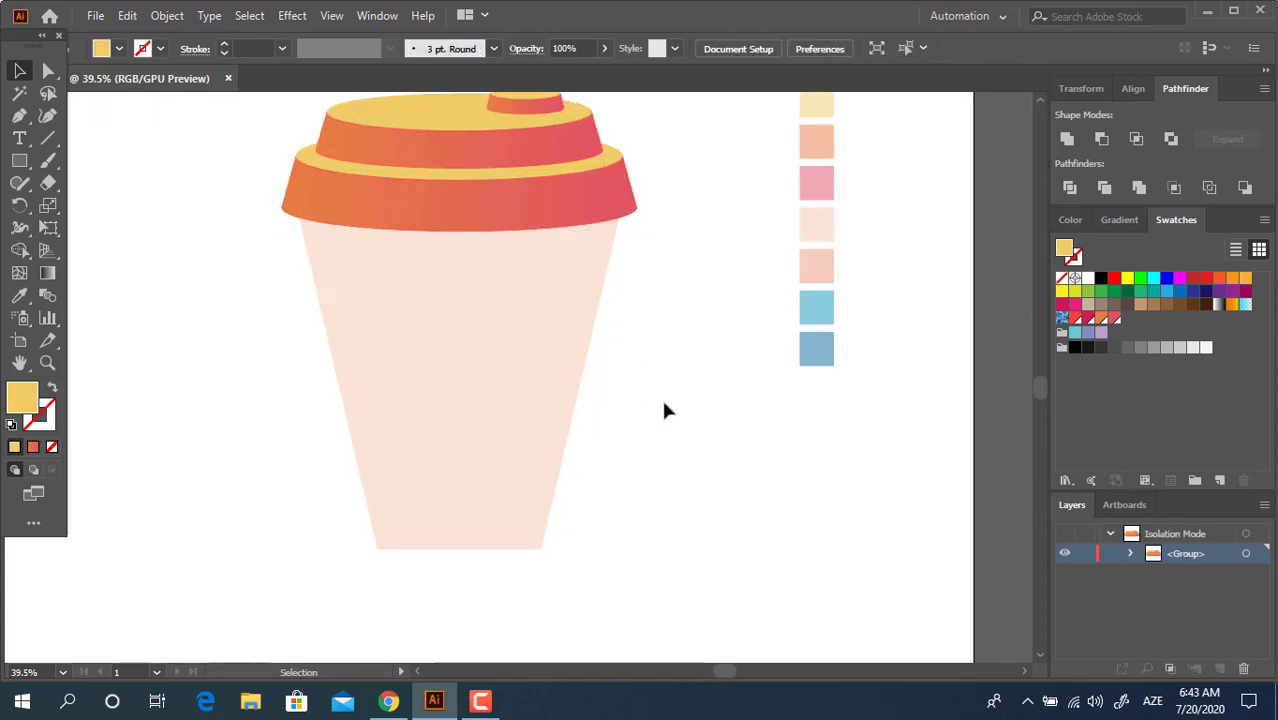
key("ctrl+v")
Step: Move the pasted ellipse to the cup's bottom and size it to the base corners
mouse_move(565, 380)
left_mouse_down()
mouse_move(516, 478)
mouse_move(590, 563)
mouse_move(512, 548)
left_mouse_up()
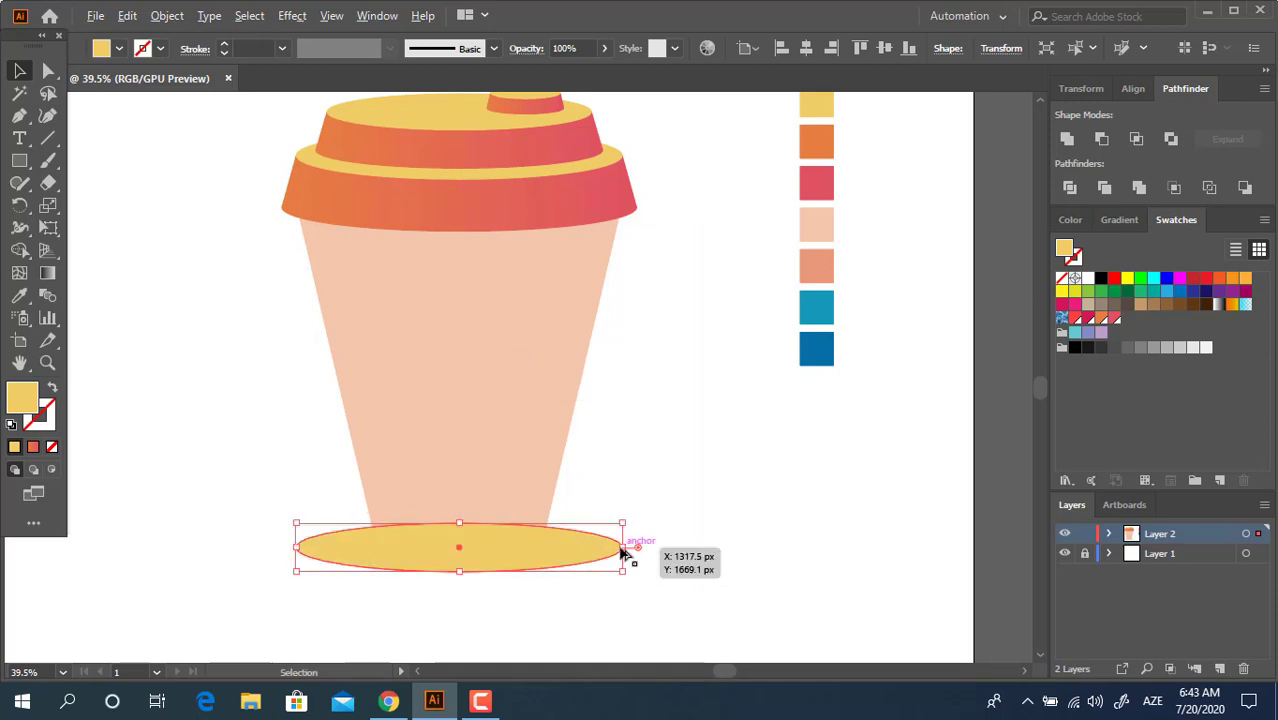
left_click_drag(622, 549, 538, 543)
key("z")
left_click(645, 593)
left_click(516, 320)
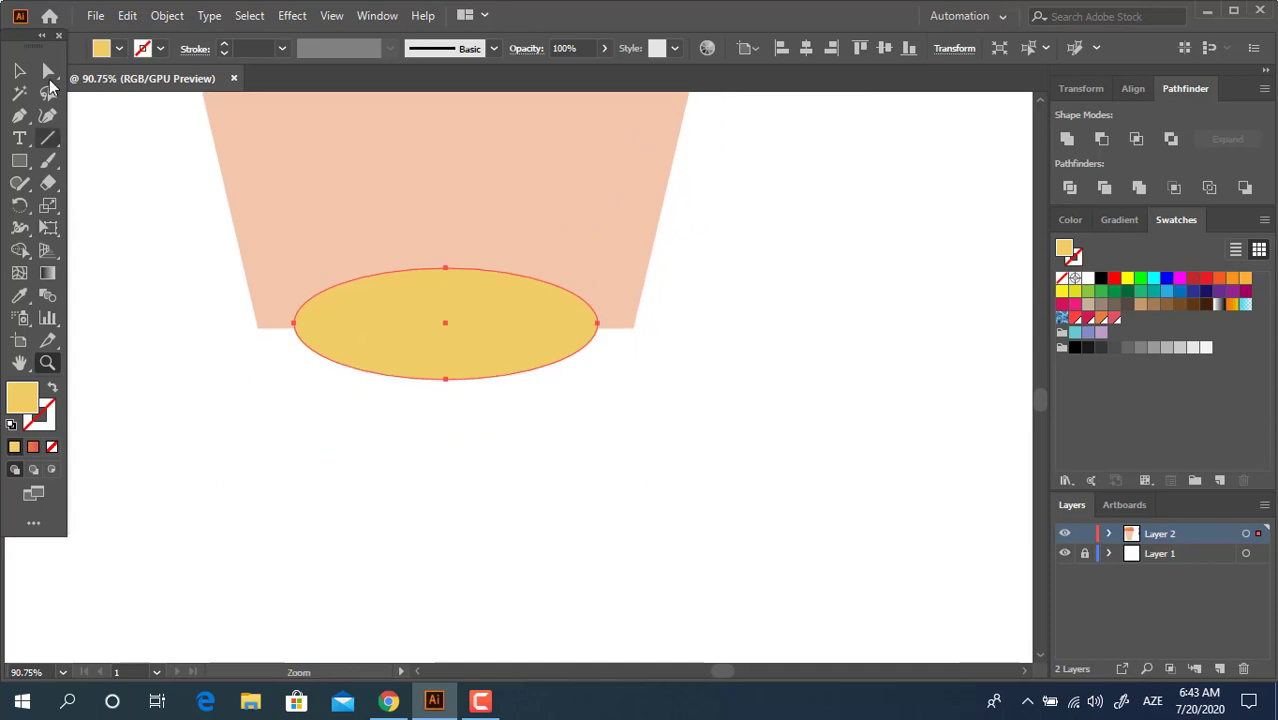
left_click(22, 73)
left_click_drag(598, 323, 636, 337)
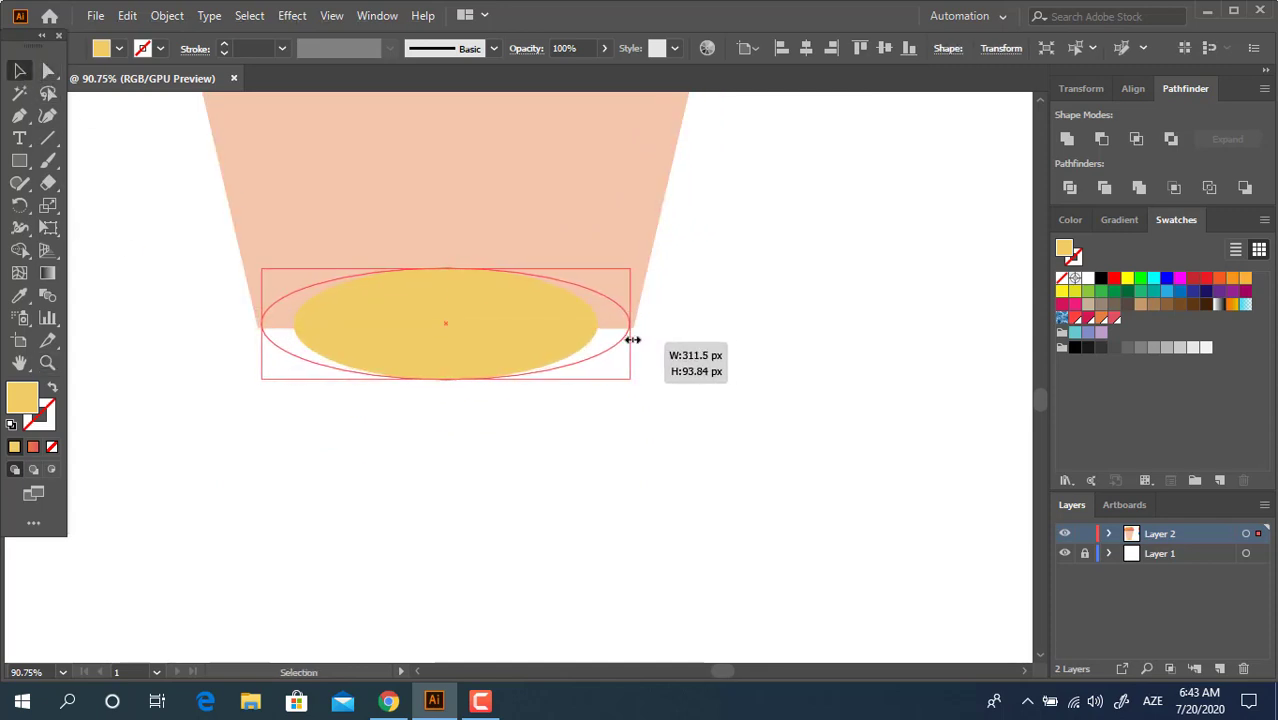
left_click_drag(636, 337, 633, 328)
Step: Send the base ellipse behind the cup body with Send Backward
left_click(712, 402)
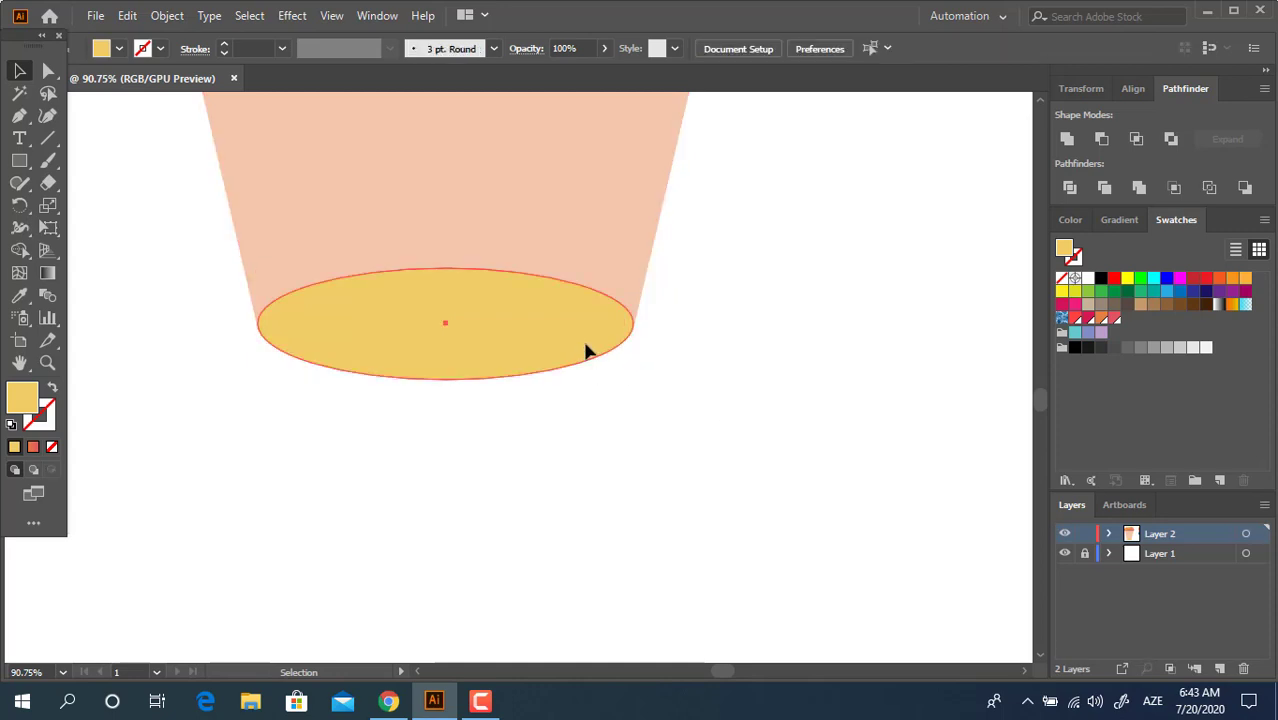
left_click(494, 297)
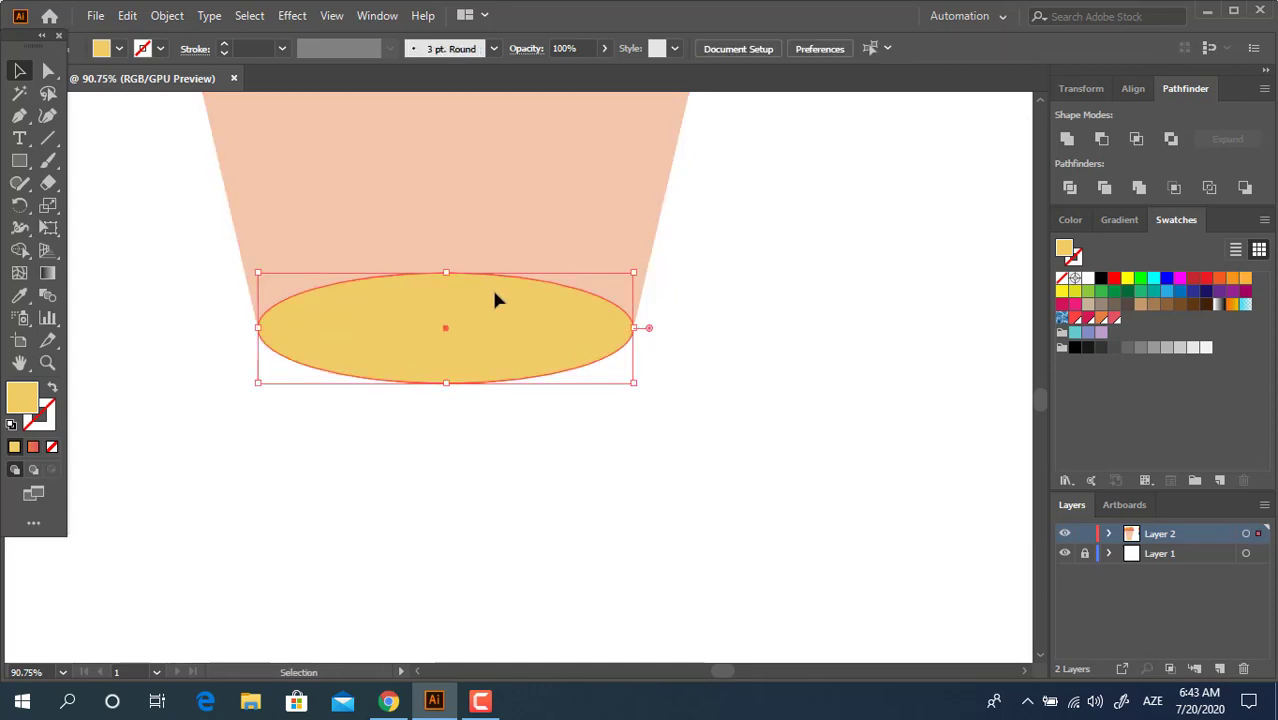
key("ctrl+shift+bracketleft")
key("z")
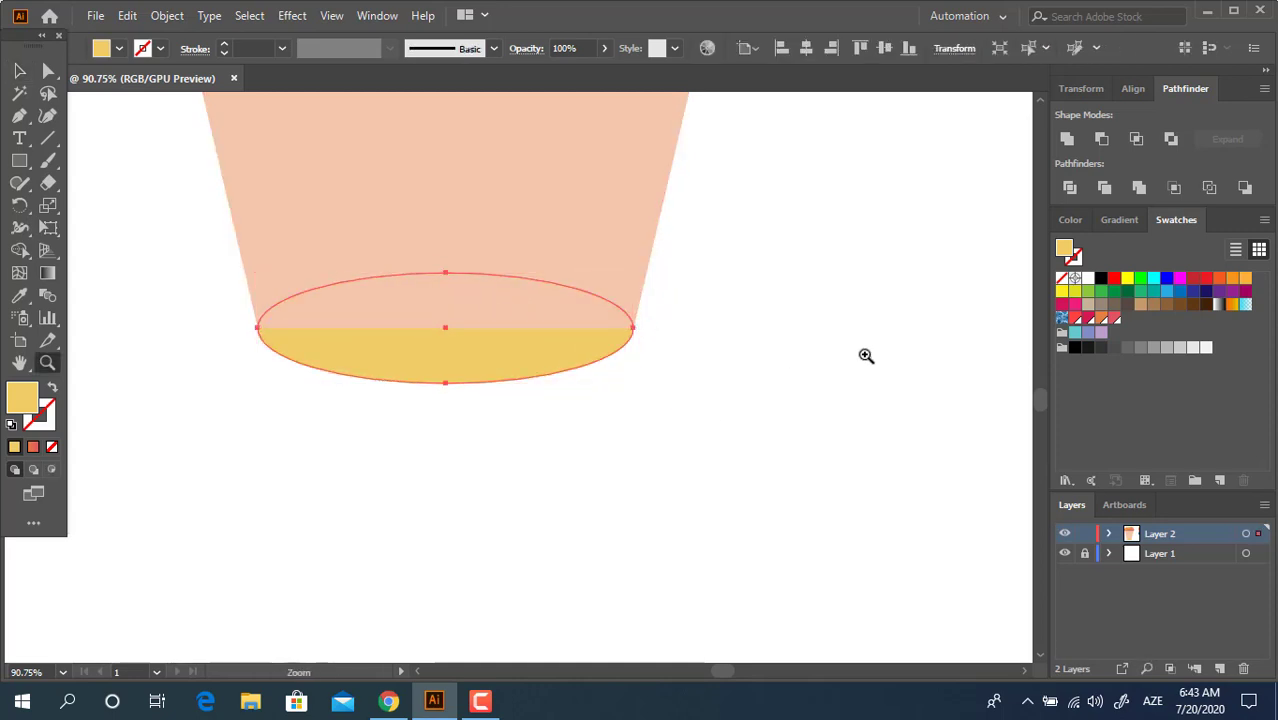
left_click_drag(864, 354, 613, 459)
mouse_move(788, 365)
left_mouse_down()
mouse_move(468, 568)
mouse_move(472, 556)
left_mouse_up()
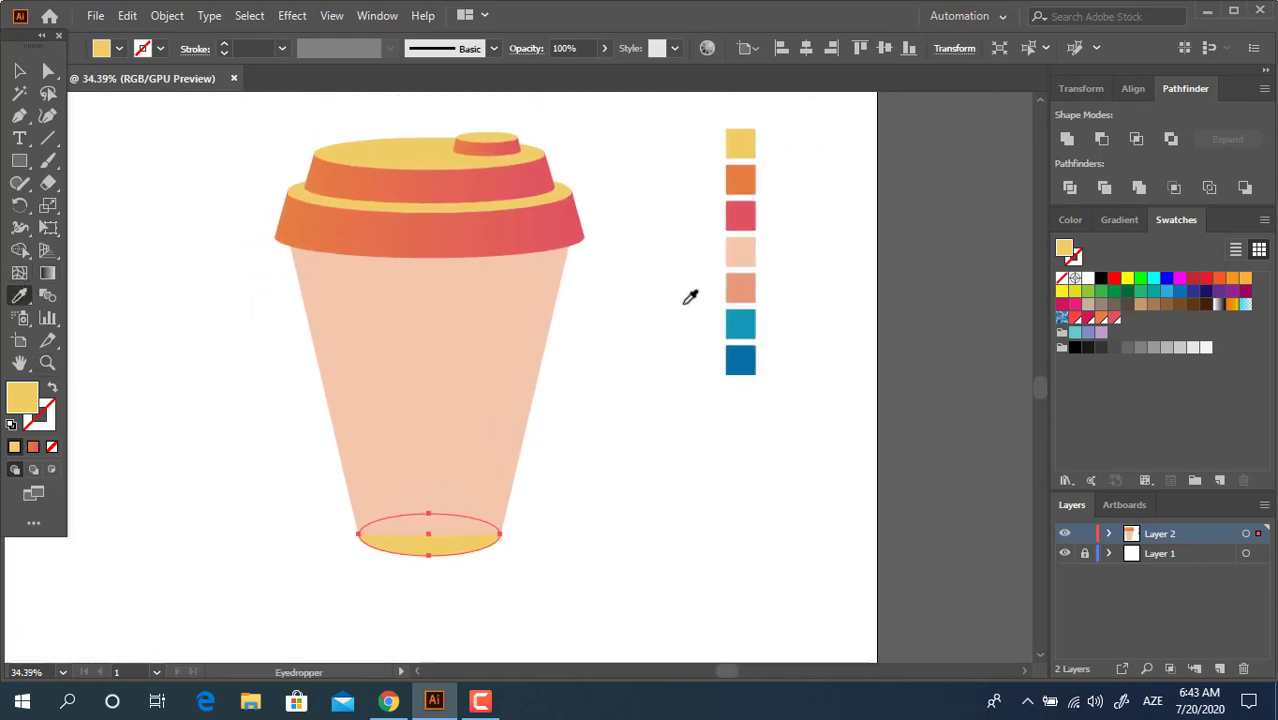
left_click(19, 70)
Step: Merge the cup body and bottom ellipse into one shape with Pathfinder Unite
left_click(530, 410)
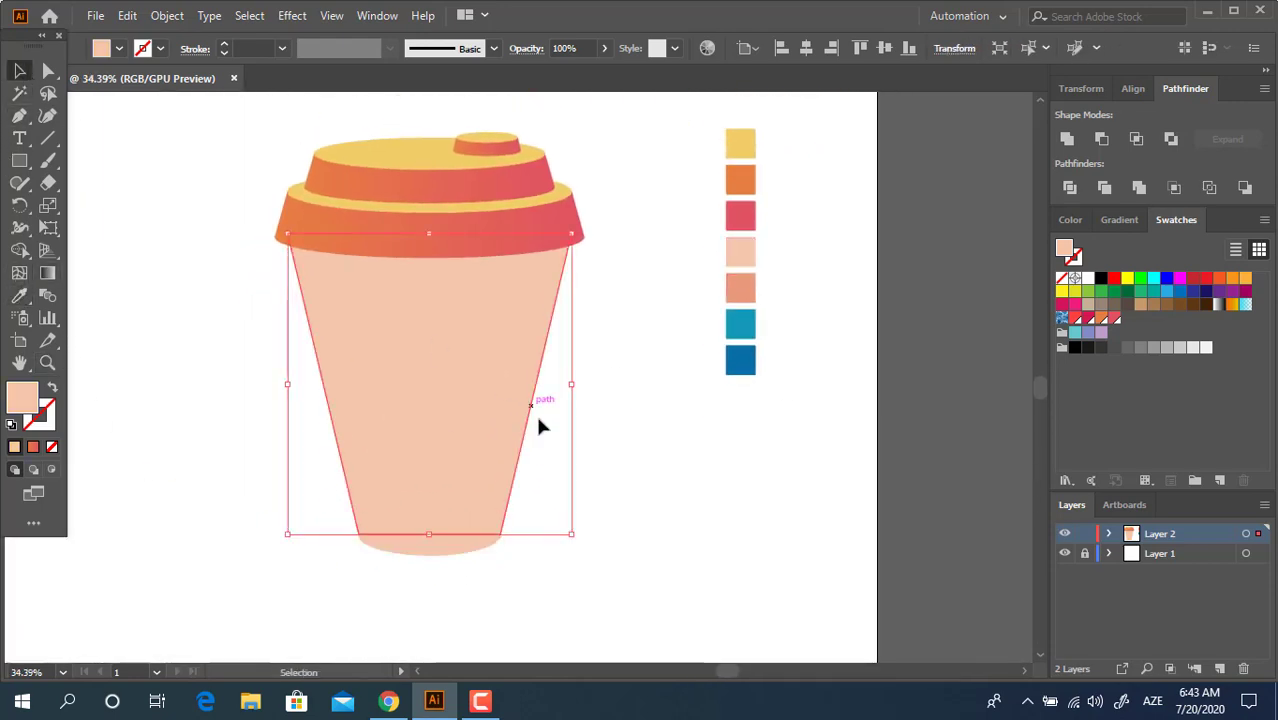
left_click(604, 575)
left_click_drag(598, 585, 256, 484)
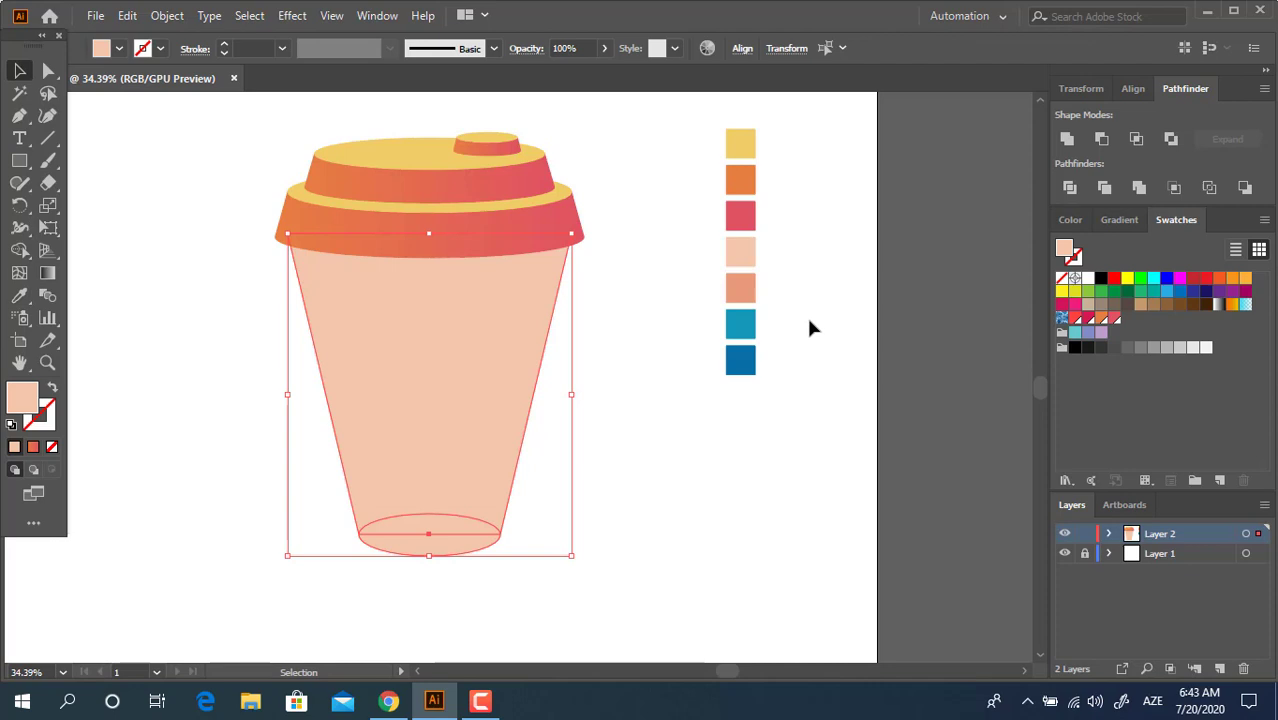
left_click(1066, 138)
left_click(769, 454)
left_click_drag(690, 500, 746, 513)
left_click(503, 385)
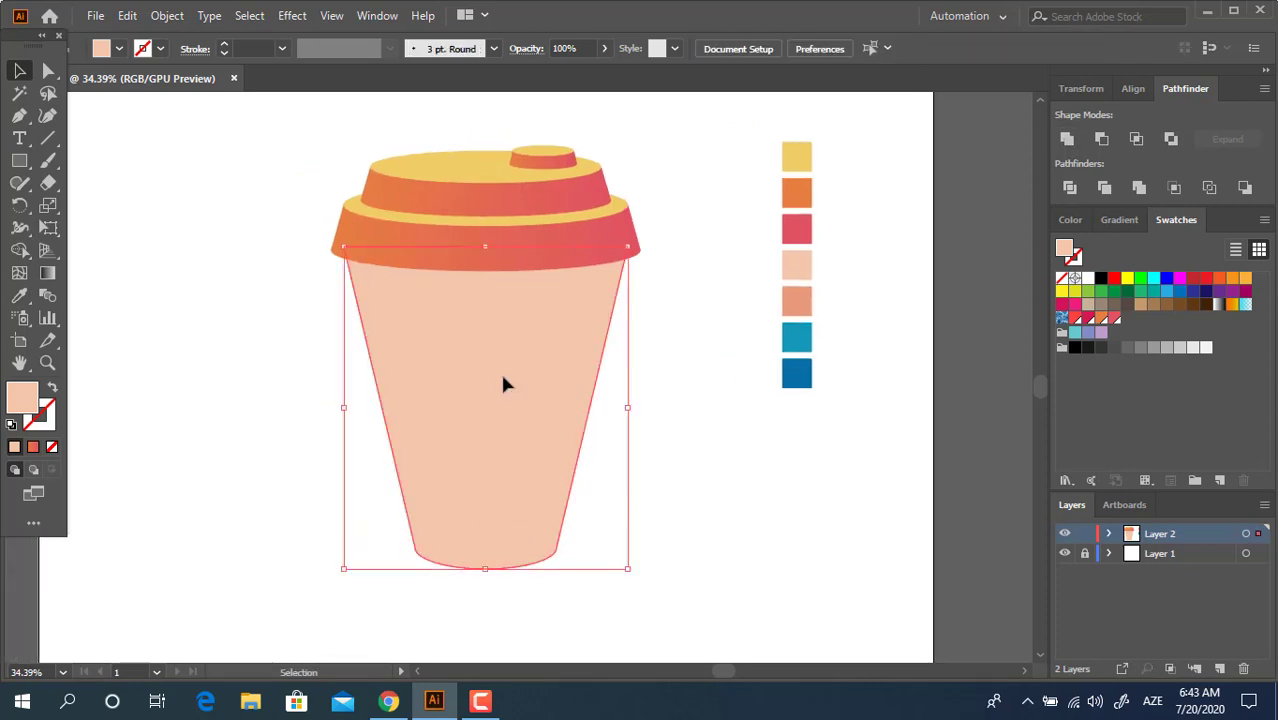
Step: Save the cup body's light peach colour as a new swatch
left_click(48, 273)
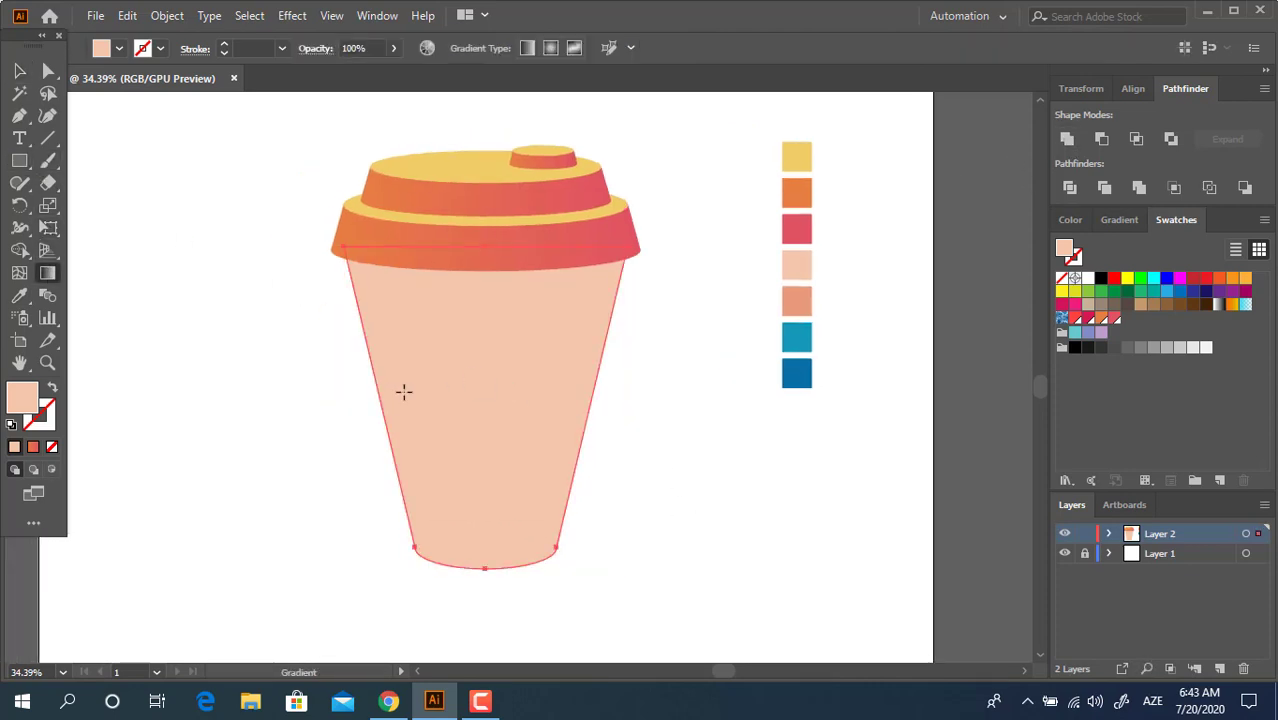
left_click(19, 72)
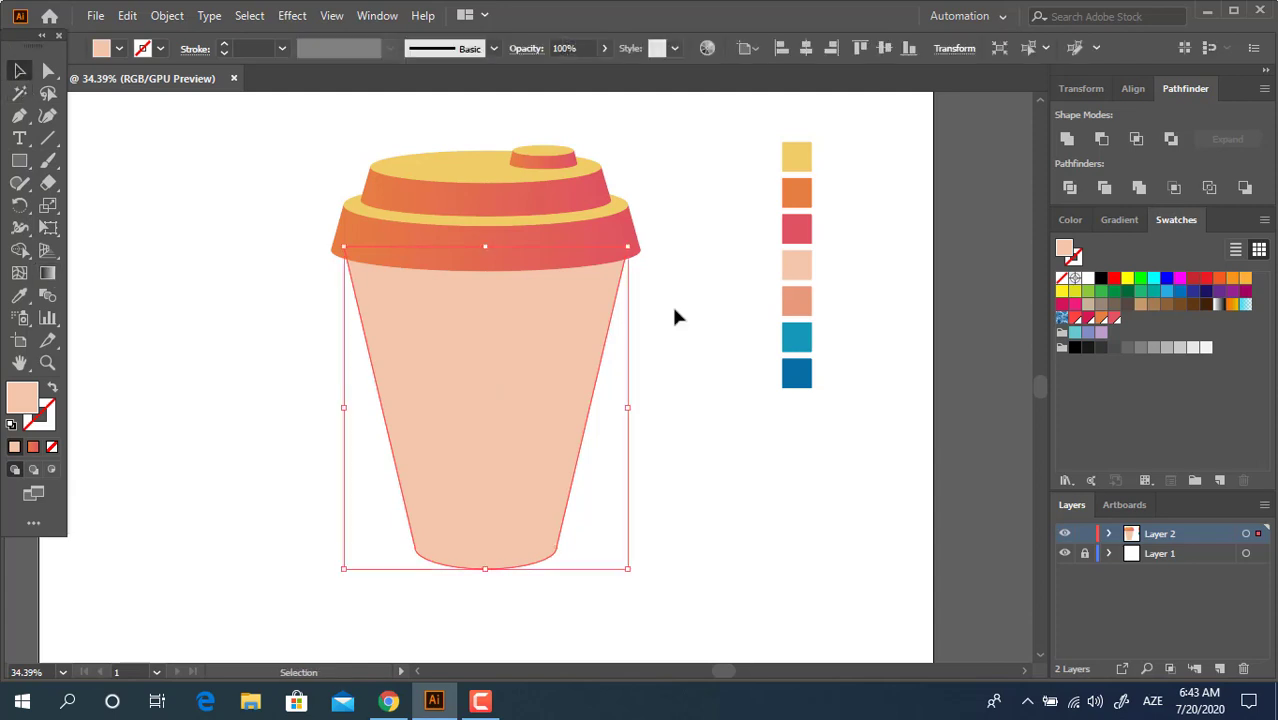
left_click(797, 263)
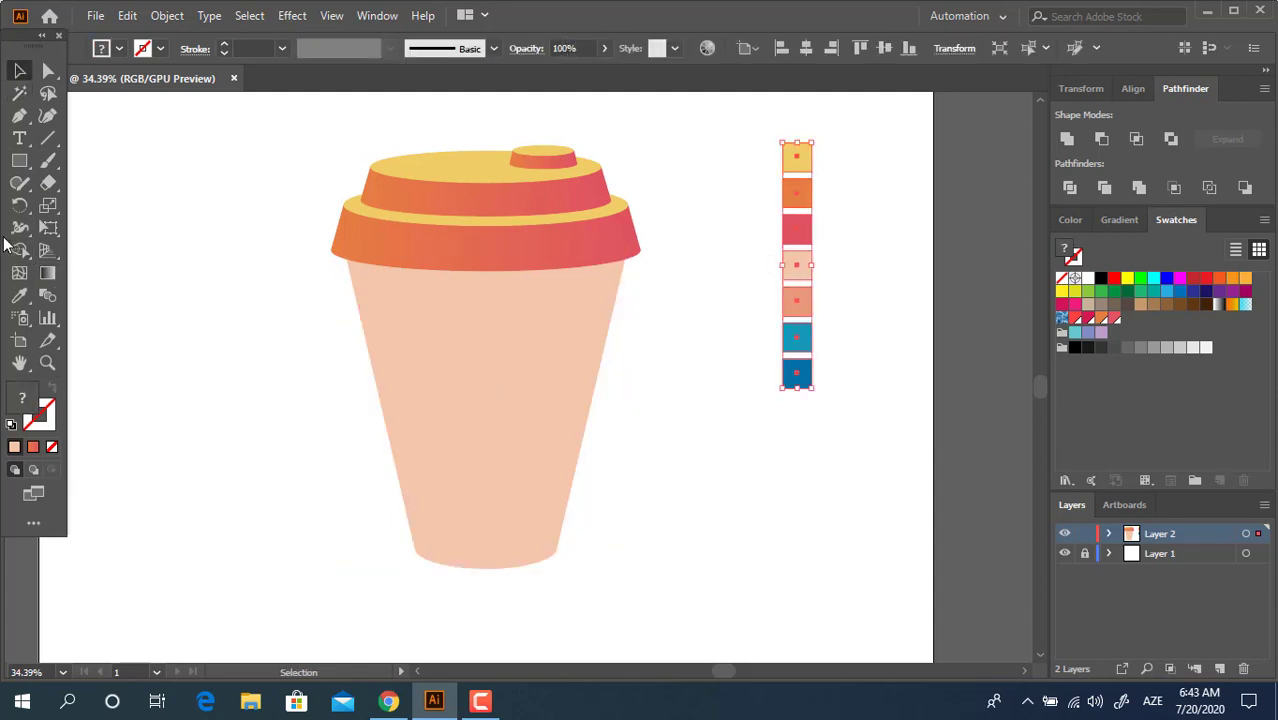
left_click(396, 428)
left_click(1219, 480)
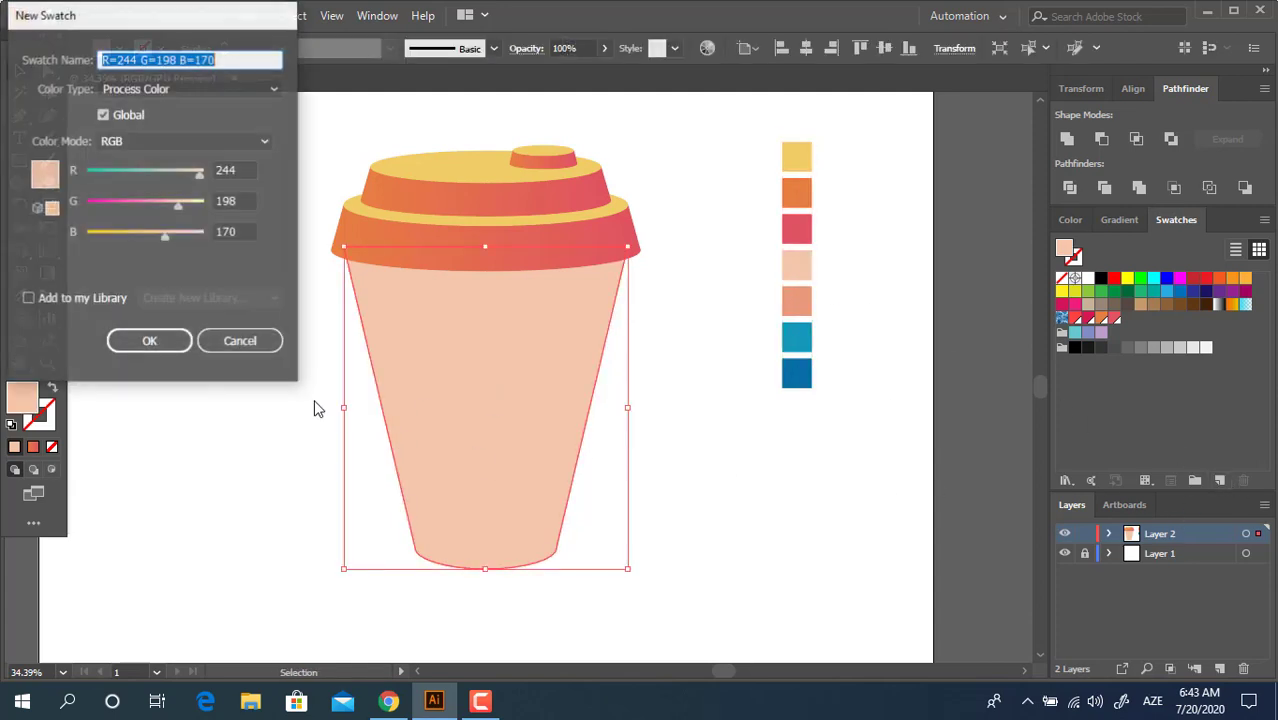
left_click(148, 337)
Step: Refill the cup body with the salmon sample and save it as another swatch
left_click(19, 295)
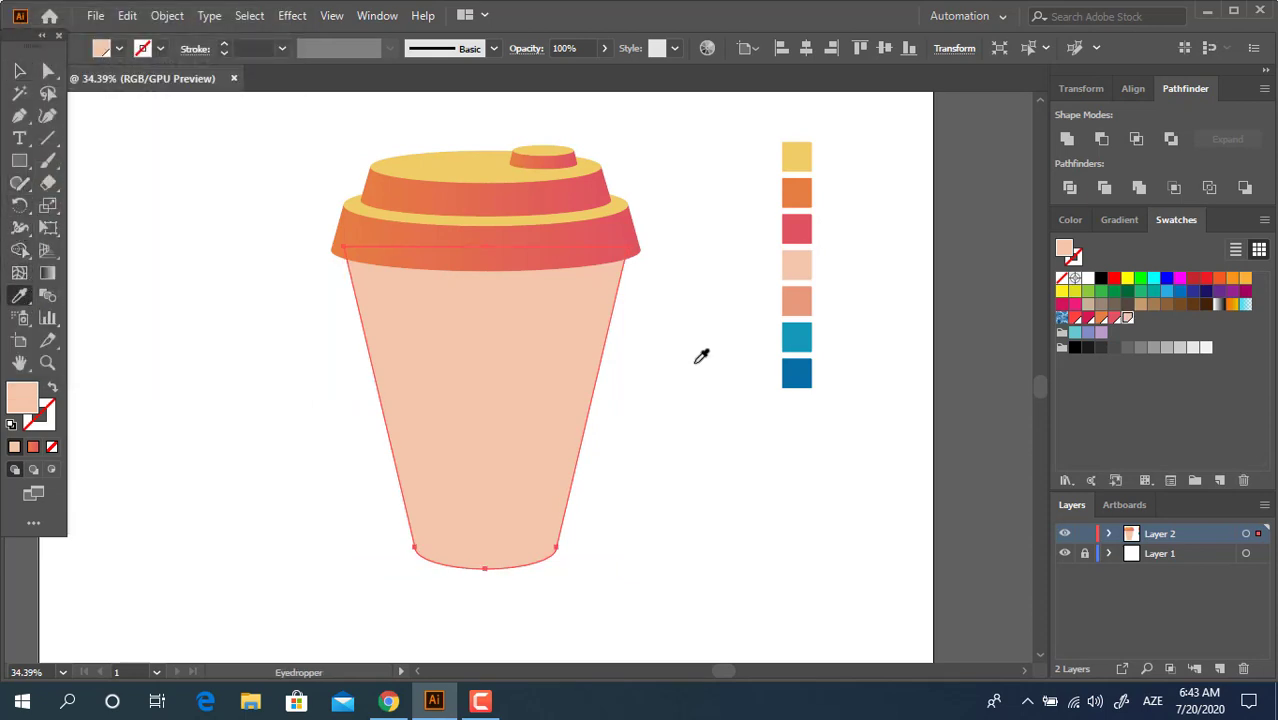
left_click(796, 305)
key("v")
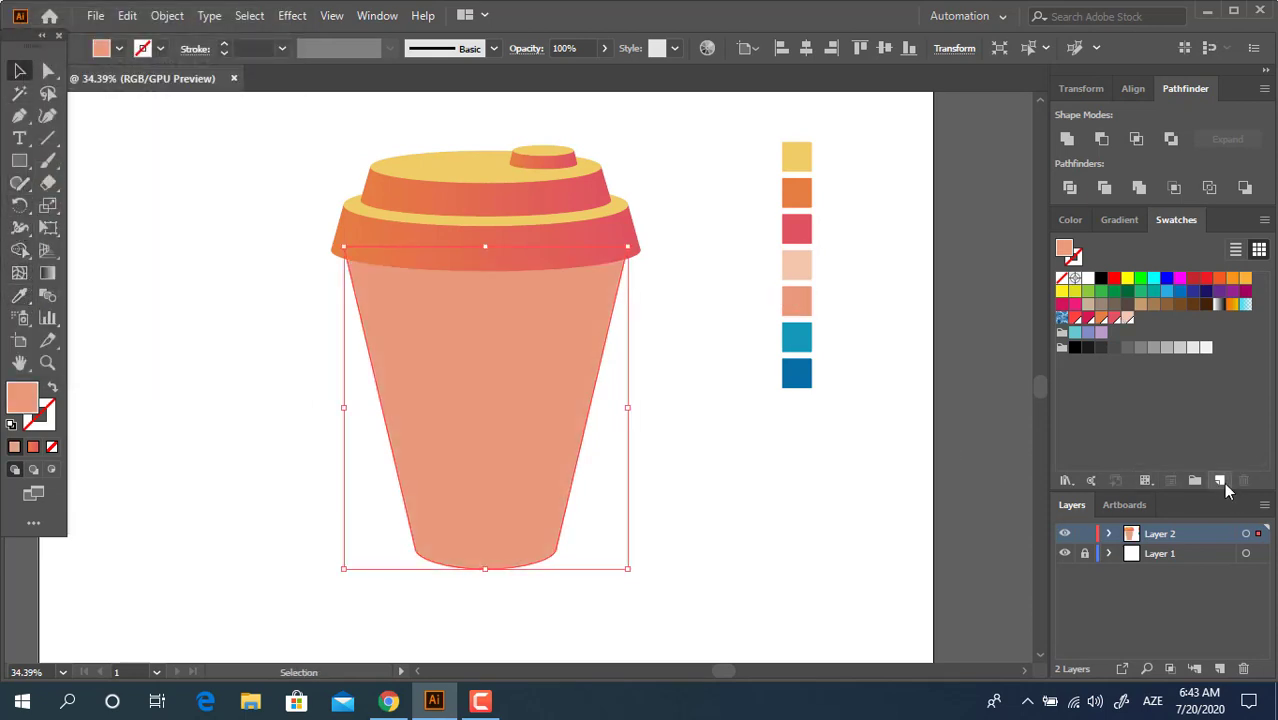
left_click(1219, 480)
left_click(150, 337)
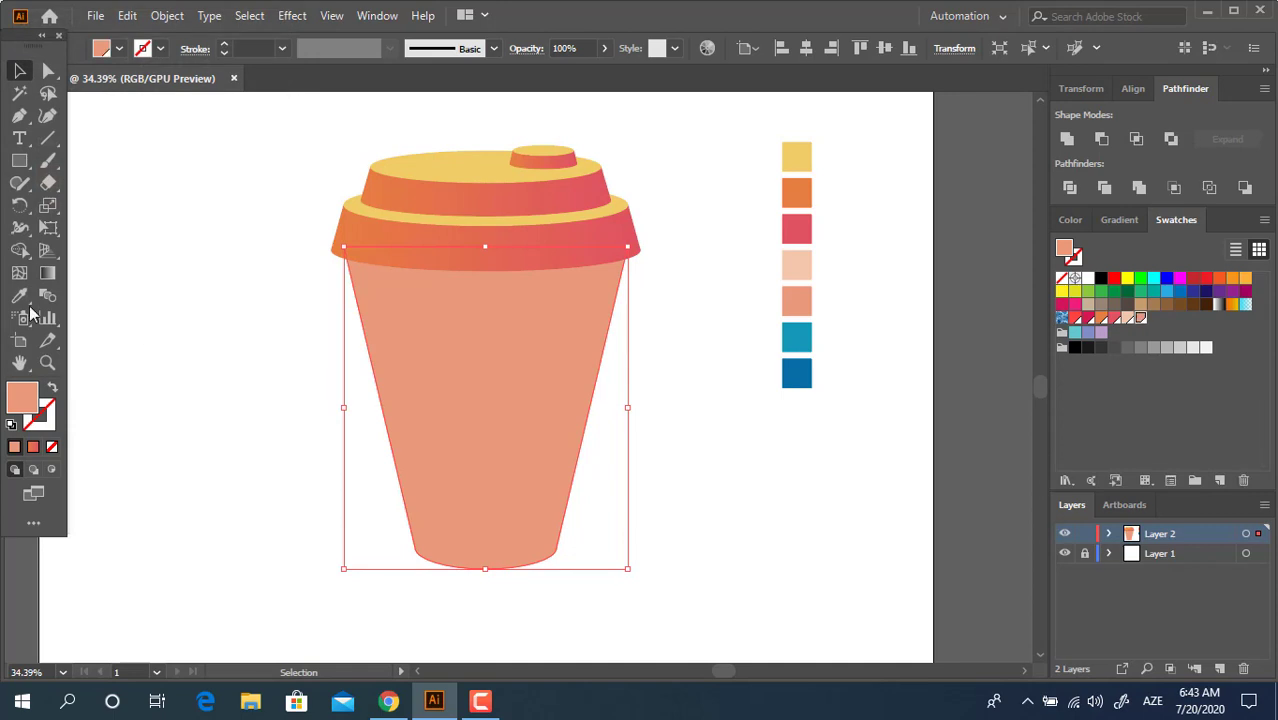
Step: Apply a horizontal gradient to the cup body: salmon stop on the right, light peach on the left
left_click(47, 274)
left_click(474, 442)
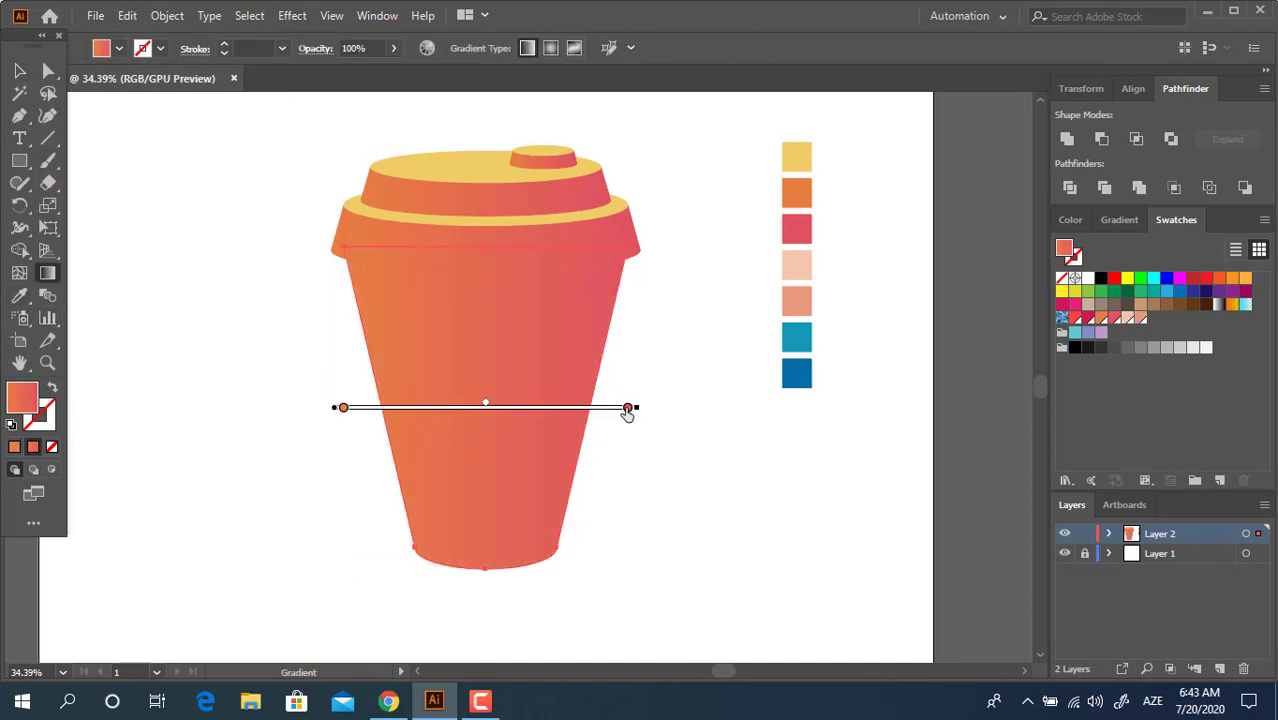
double_click(627, 408)
left_click(570, 492)
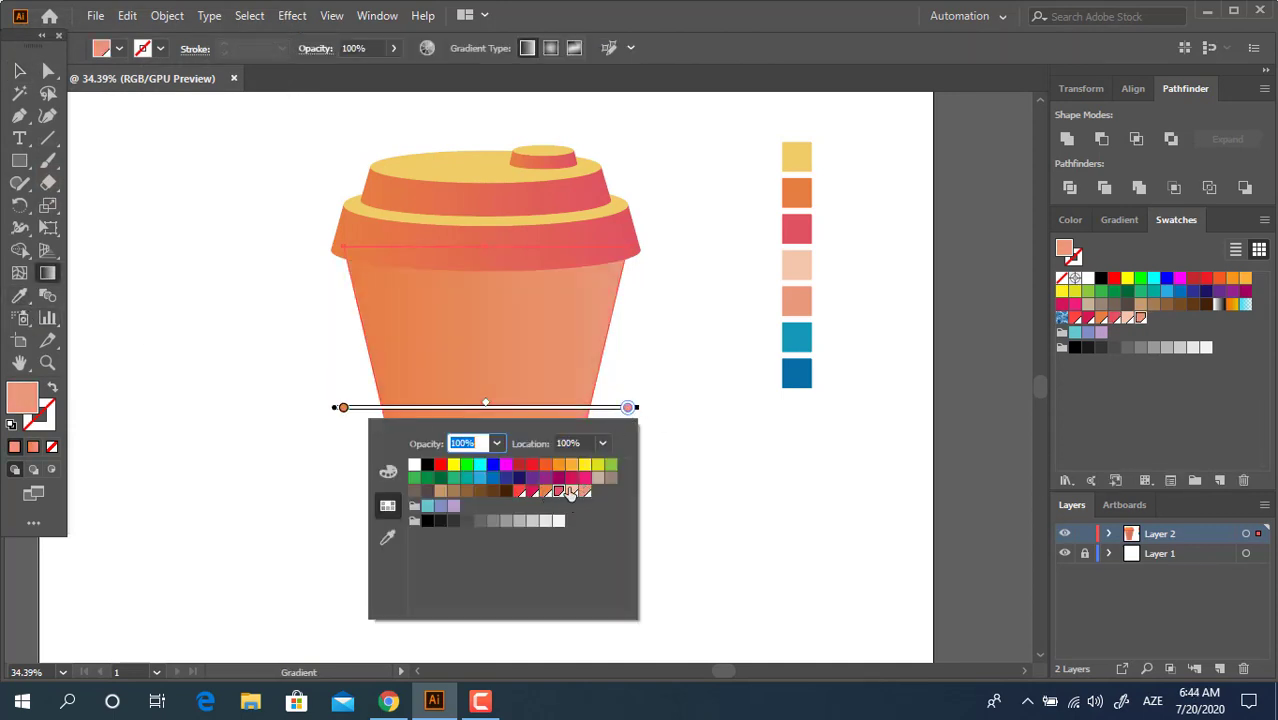
left_click(343, 410)
double_click(343, 409)
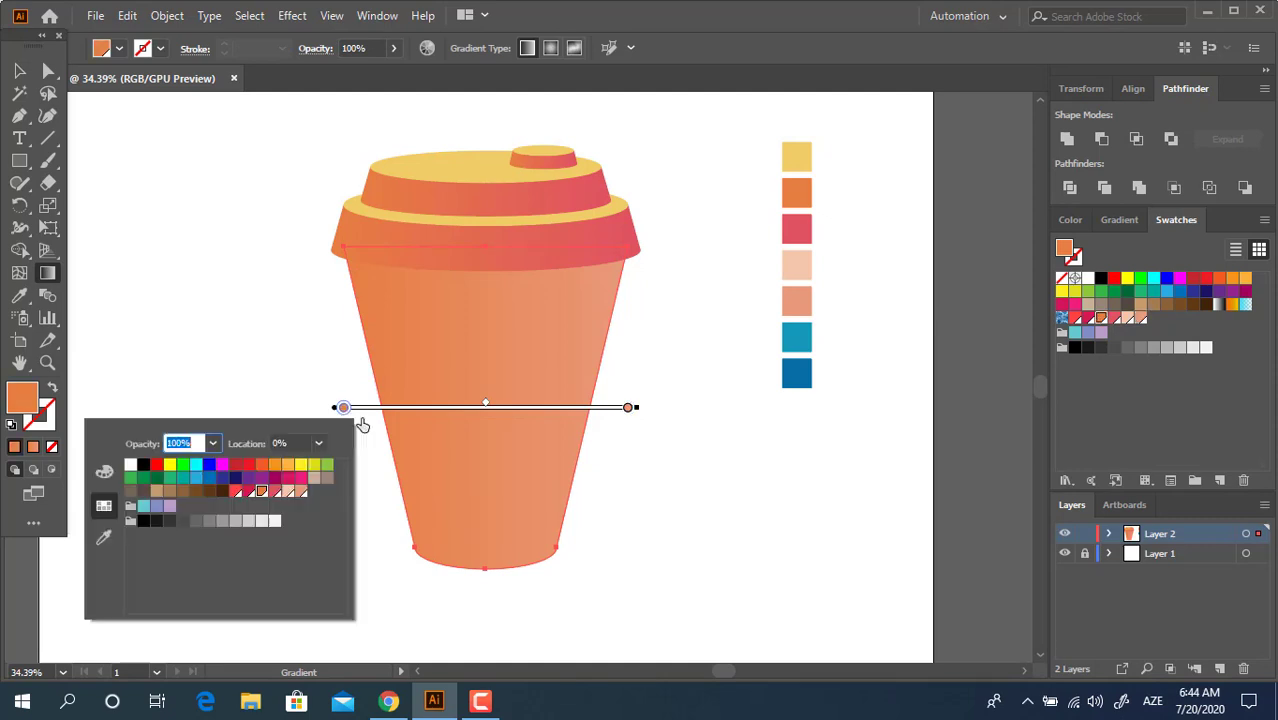
left_click(290, 492)
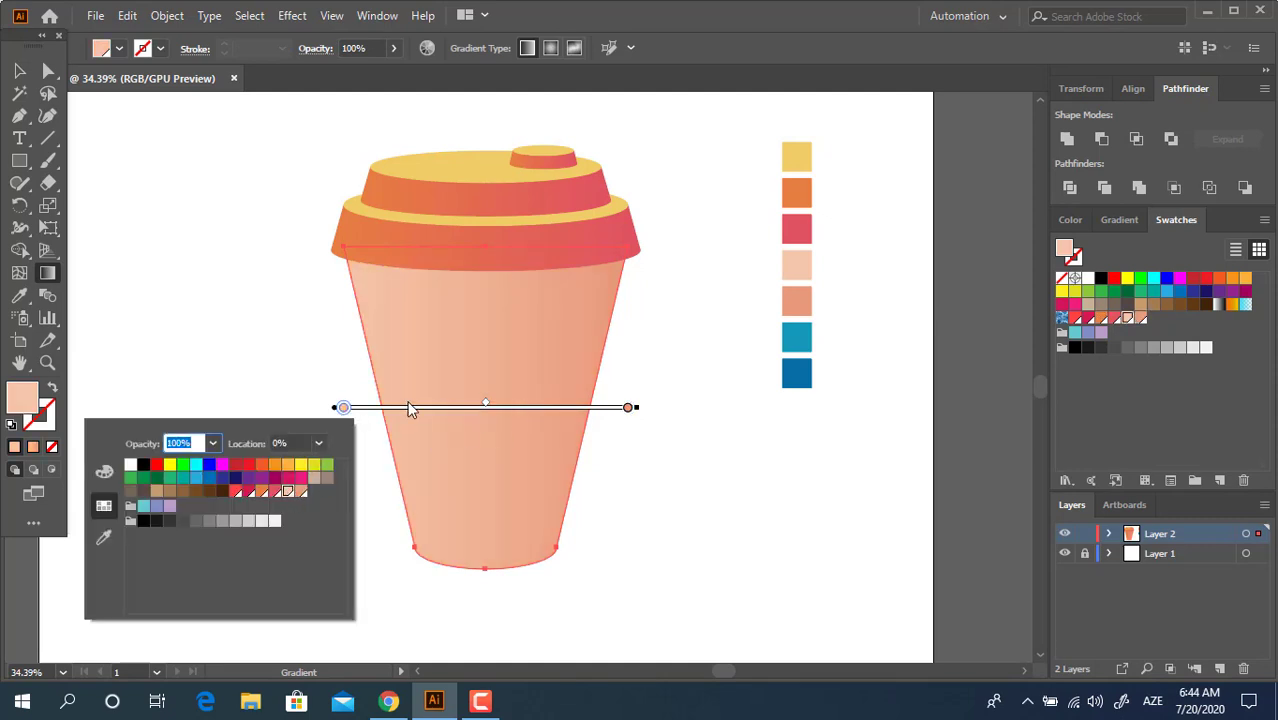
left_click(520, 414)
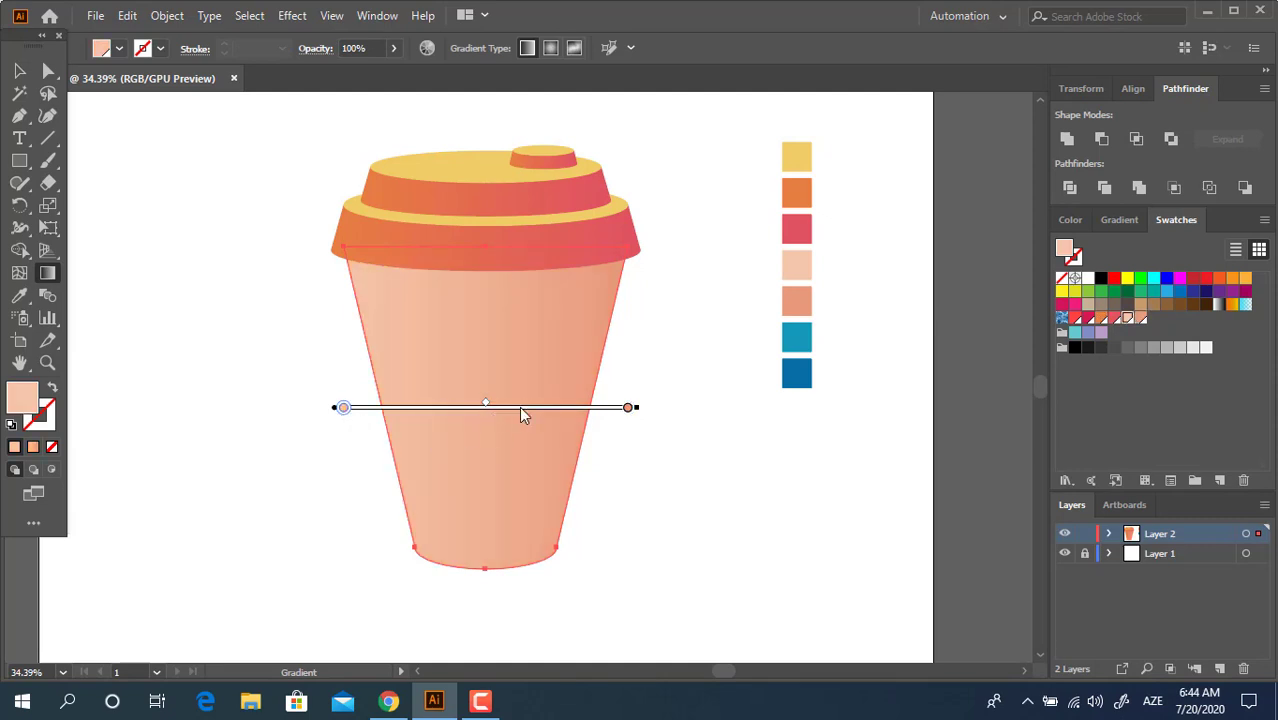
left_click(20, 72)
left_click(652, 458)
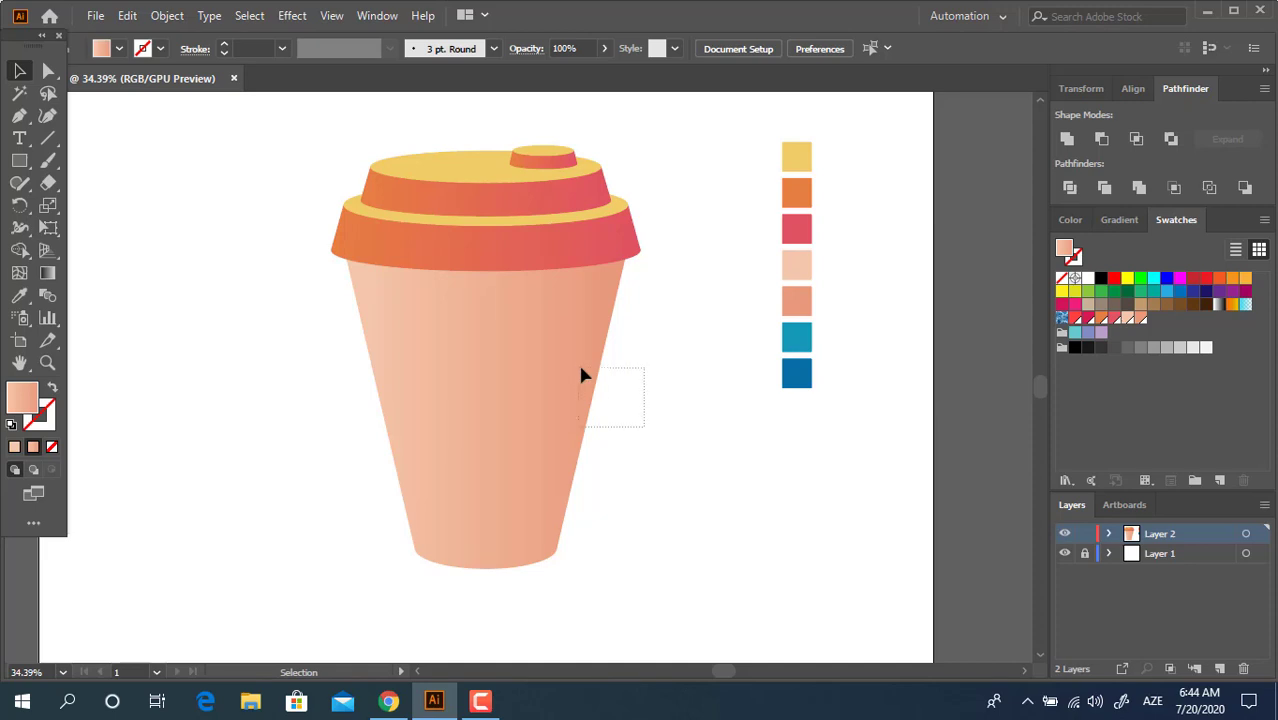
left_click_drag(502, 320, 472, 296)
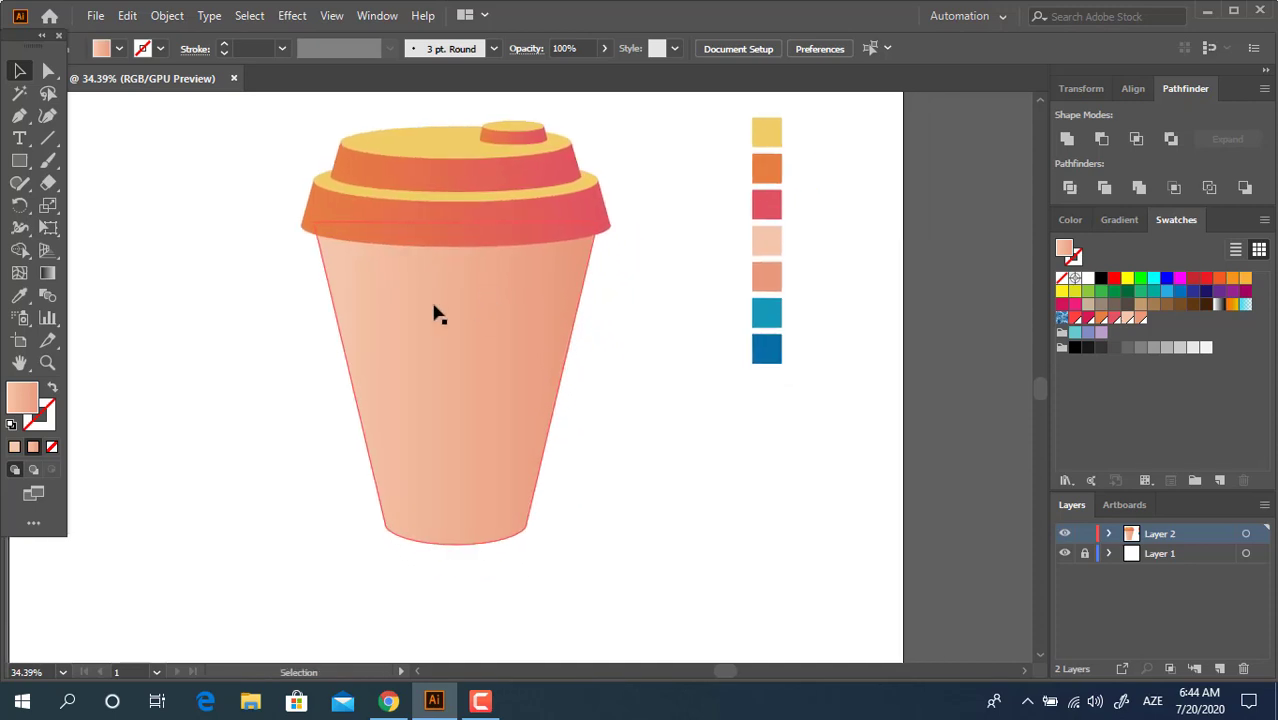
key("z")
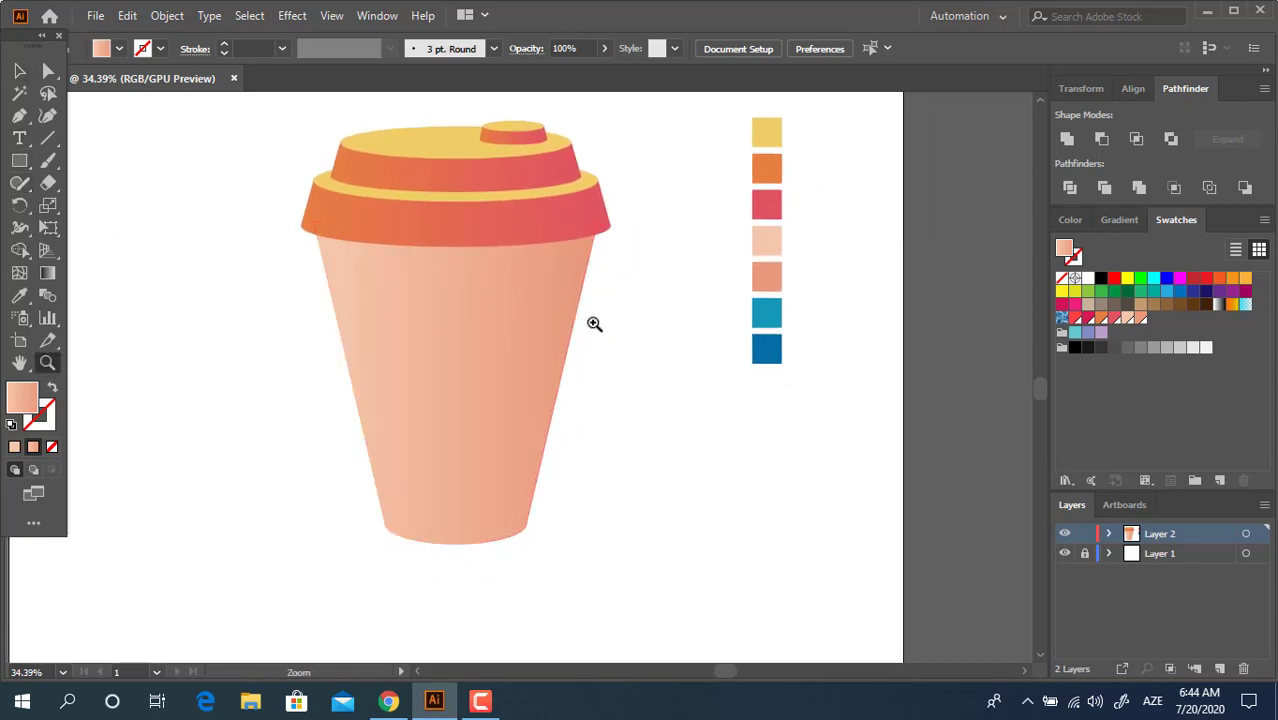
mouse_move(593, 322)
left_mouse_down()
mouse_move(491, 362)
mouse_move(639, 372)
left_mouse_up()
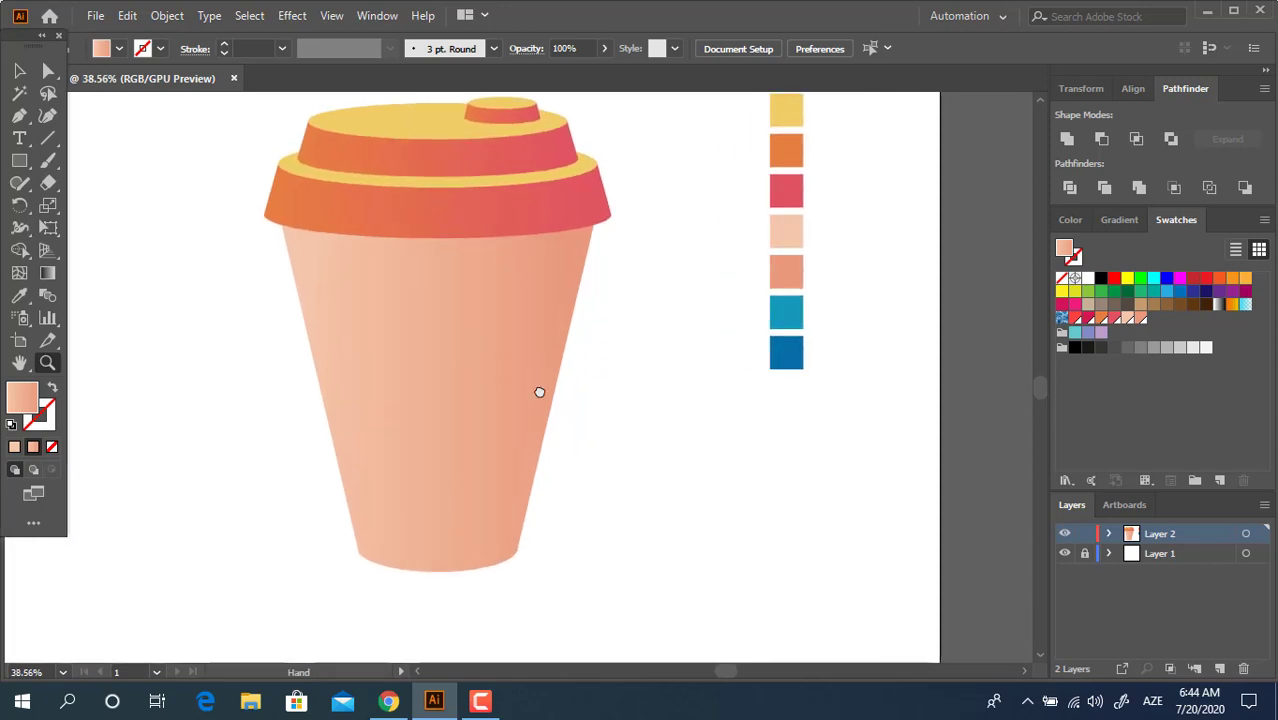
scroll(358, 318, "up", 1)
key("v")
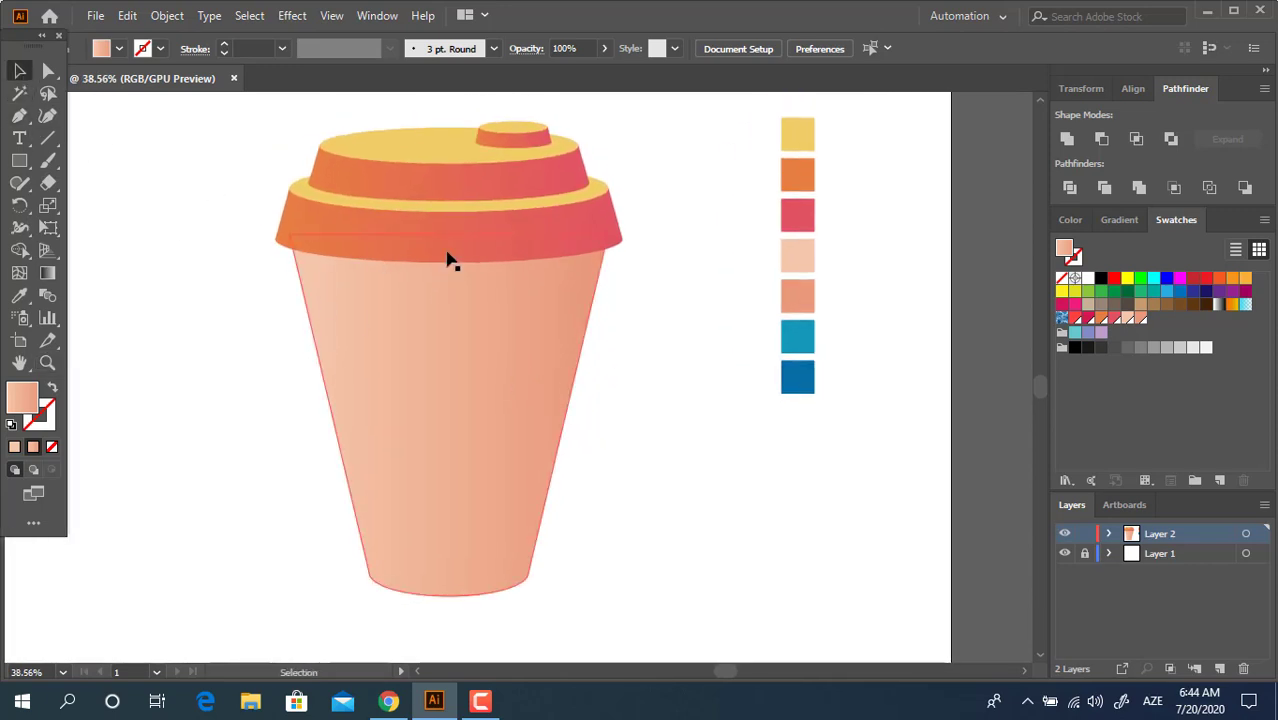
left_click(448, 257)
key("ctrl+h")
left_click(648, 476)
scroll(645, 397, "up", 2)
scroll(668, 451, "down", 2)
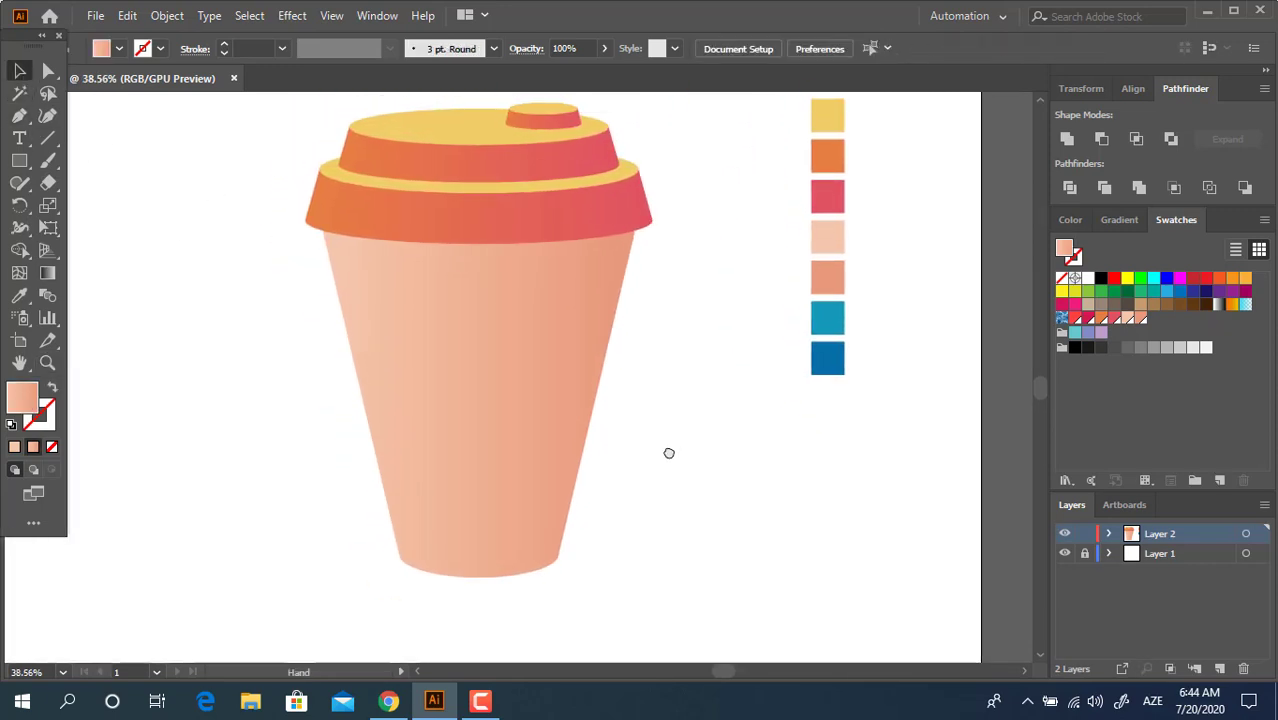
key("z")
left_click(617, 376, "alt")
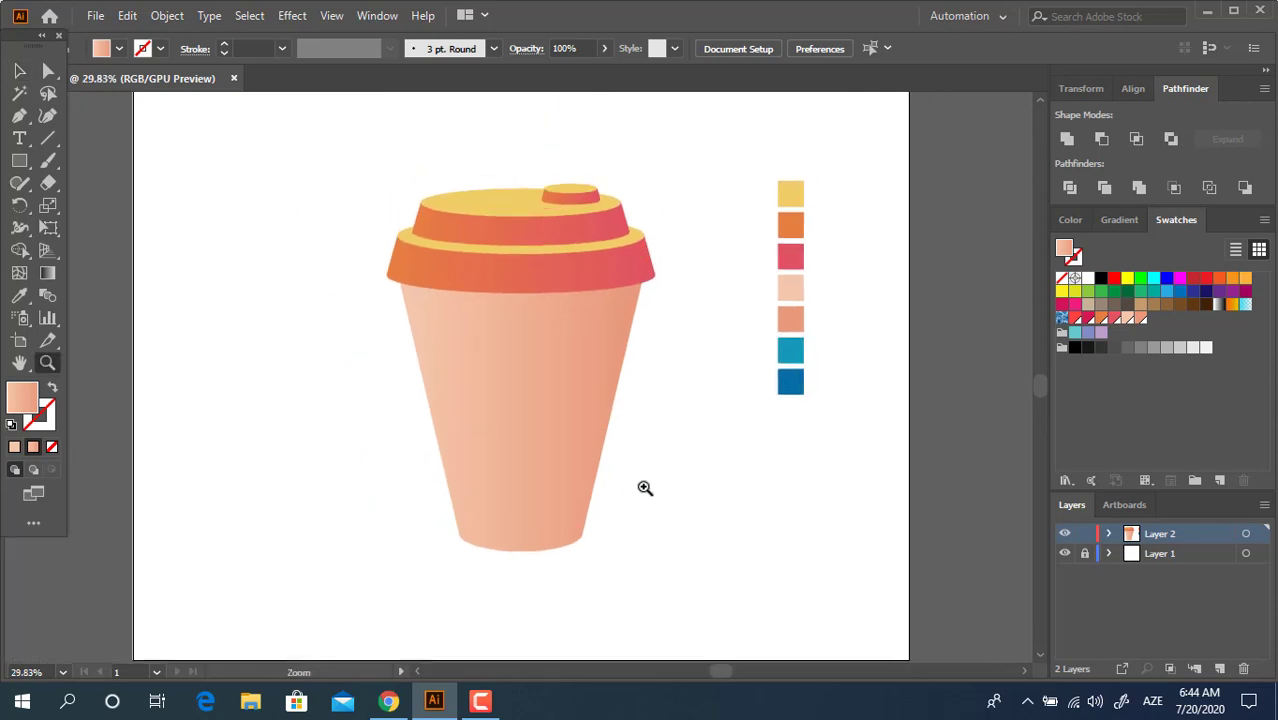
left_click(659, 457)
Step: Draw a thin ellipse across the cup body and fill it with the teal swatch
left_click_drag(19, 160, 100, 206)
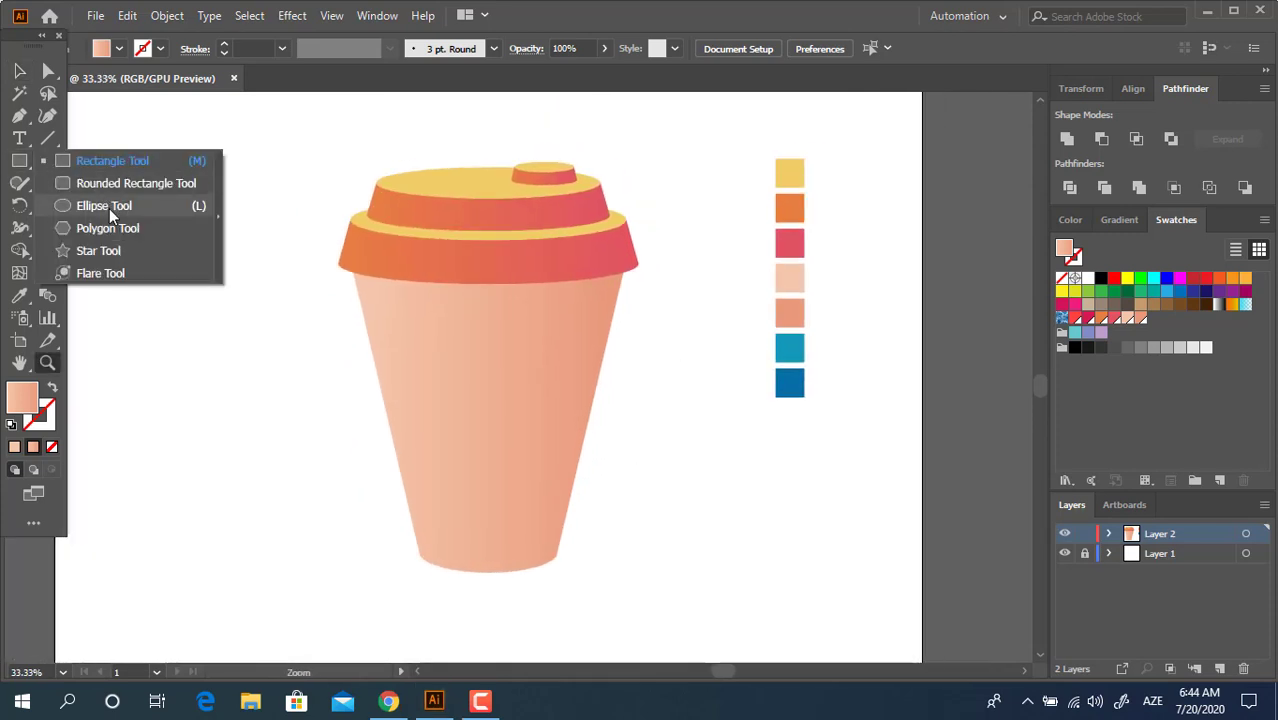
left_click_drag(338, 335, 636, 352)
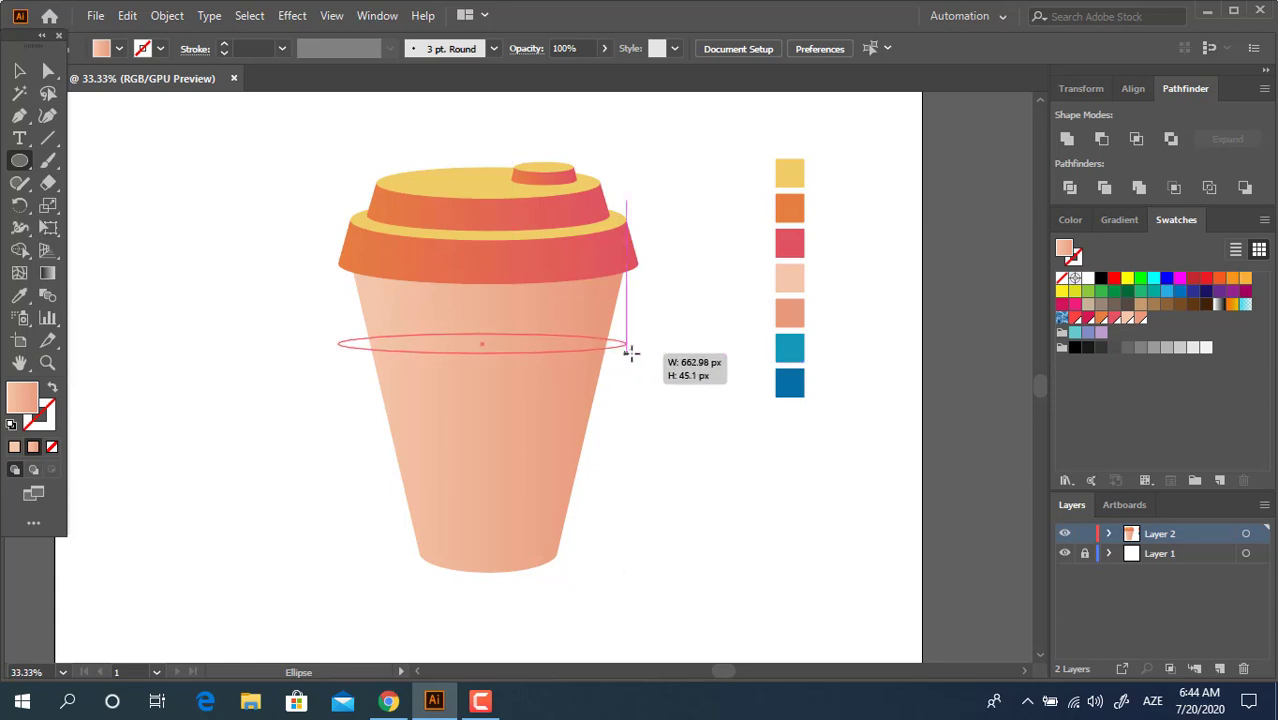
key("i")
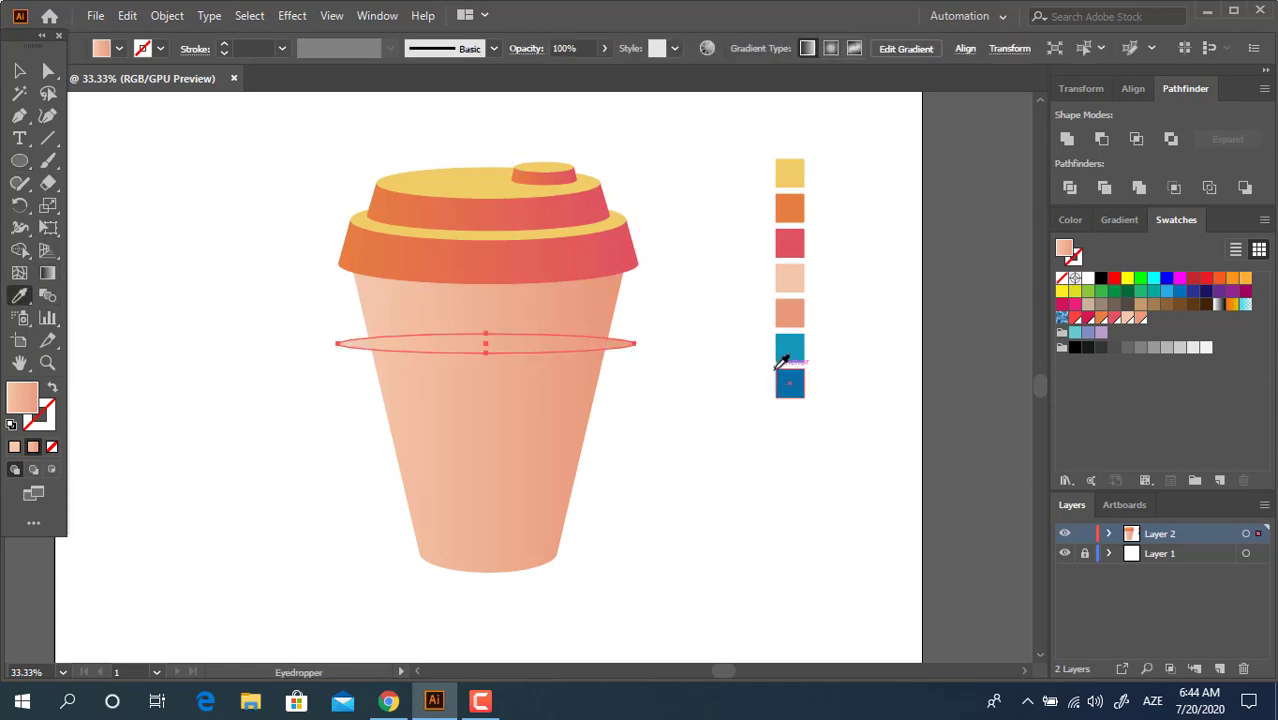
left_click(792, 350)
key("z")
left_click_drag(529, 319, 661, 379)
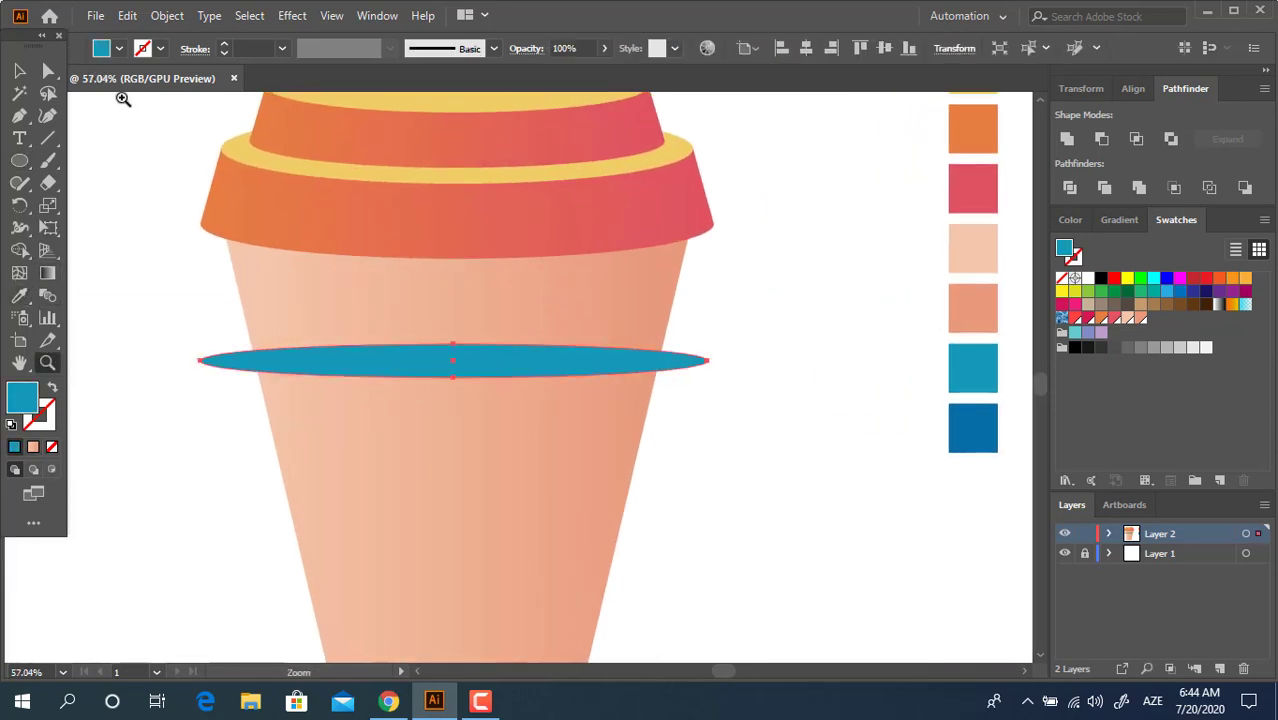
left_click(16, 74)
key("z")
left_click_drag(655, 392, 600, 372)
left_click(16, 72)
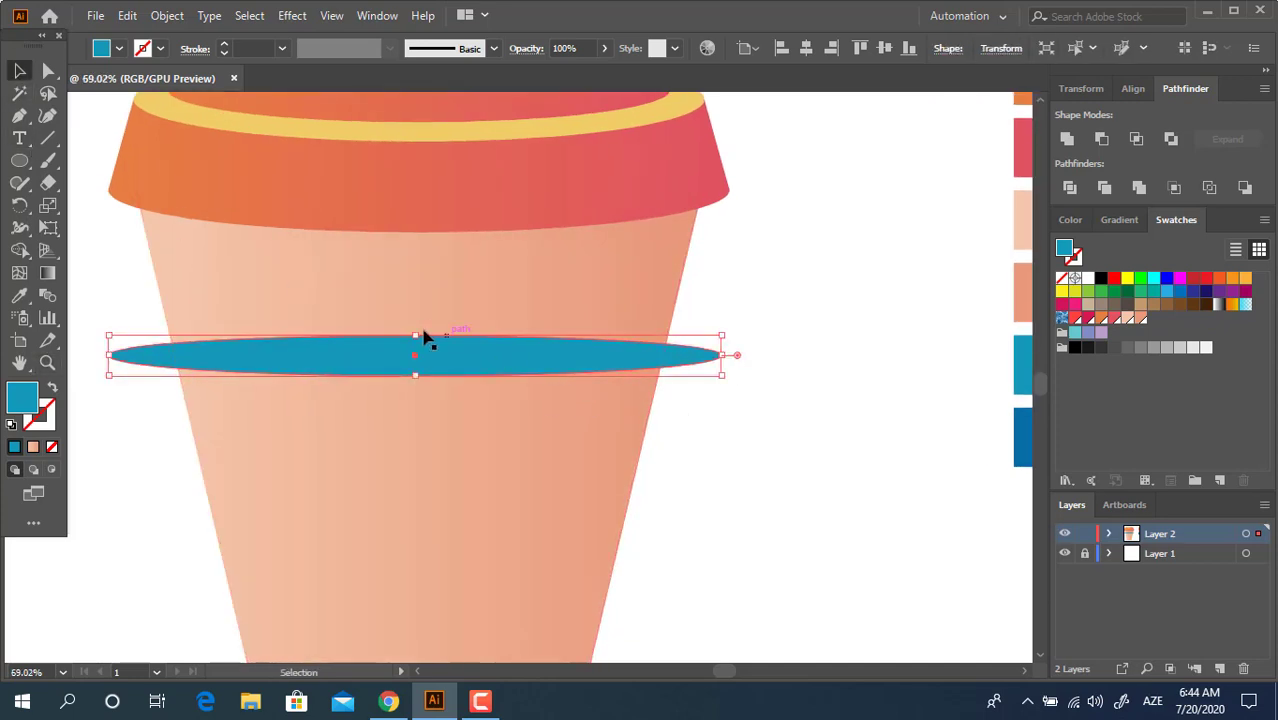
Step: Make the teal ellipse slightly taller, nudge it right, and narrow its right side
left_click_drag(418, 337, 420, 322)
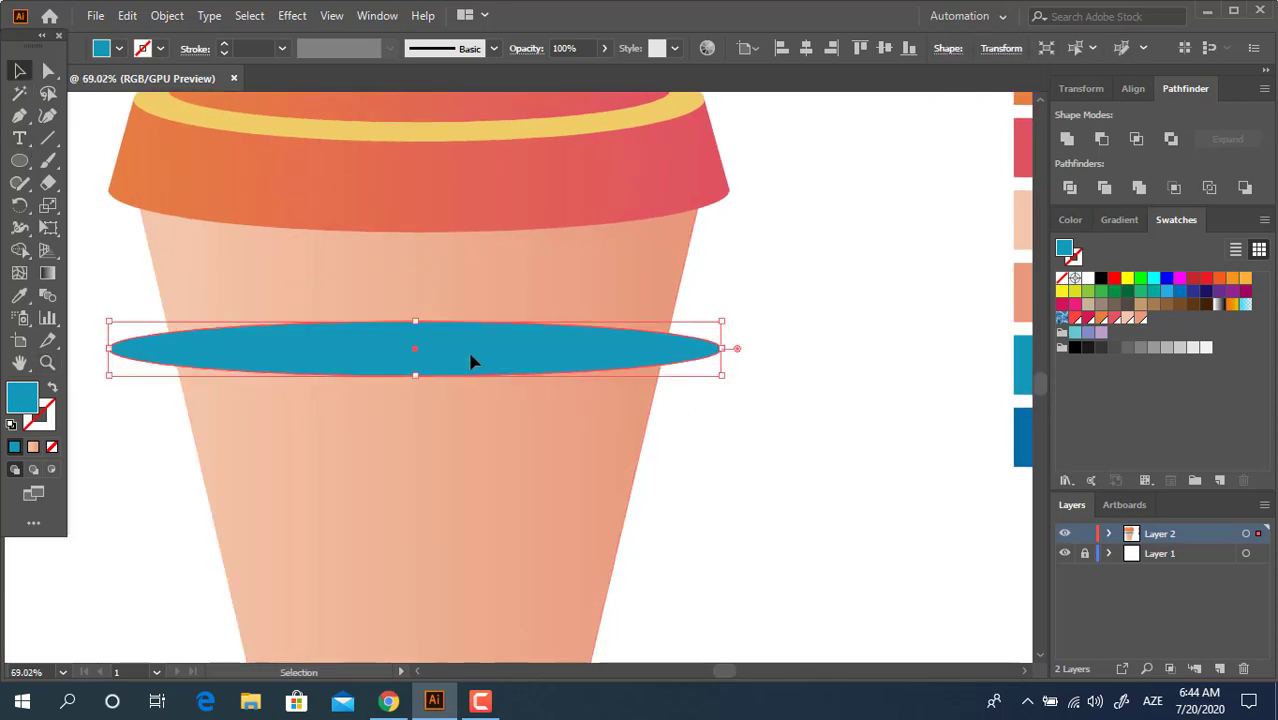
left_click_drag(471, 360, 475, 360)
left_click(773, 485)
left_click(541, 343)
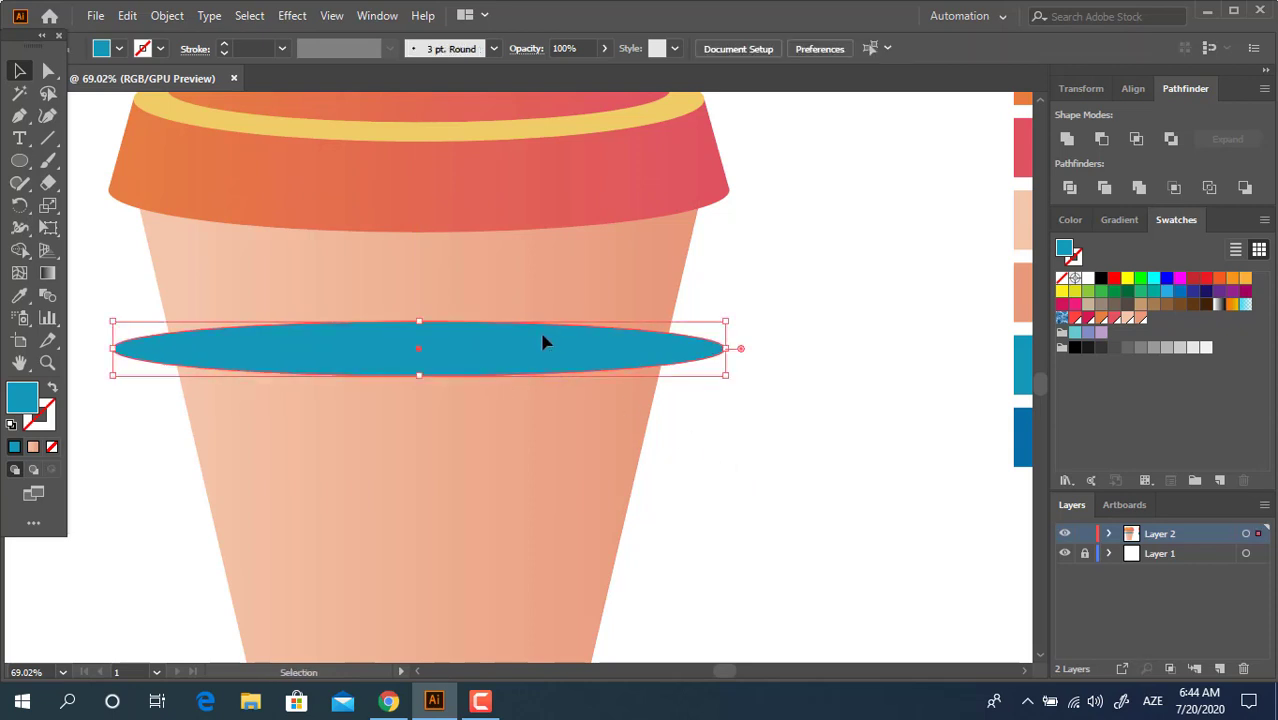
key("a")
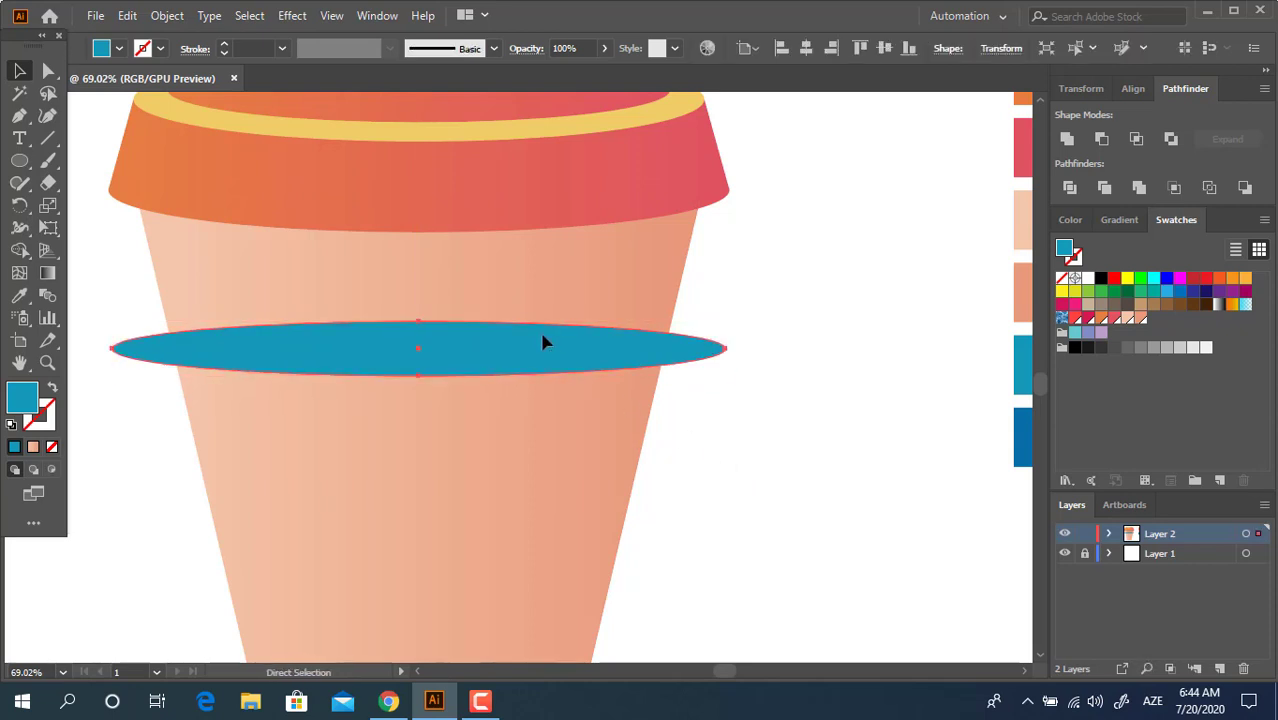
key("v")
left_click_drag(727, 348, 670, 343)
Step: Place a narrower ellipse above the teal one, resize it, and select both ellipses
left_click_drag(609, 338, 606, 320)
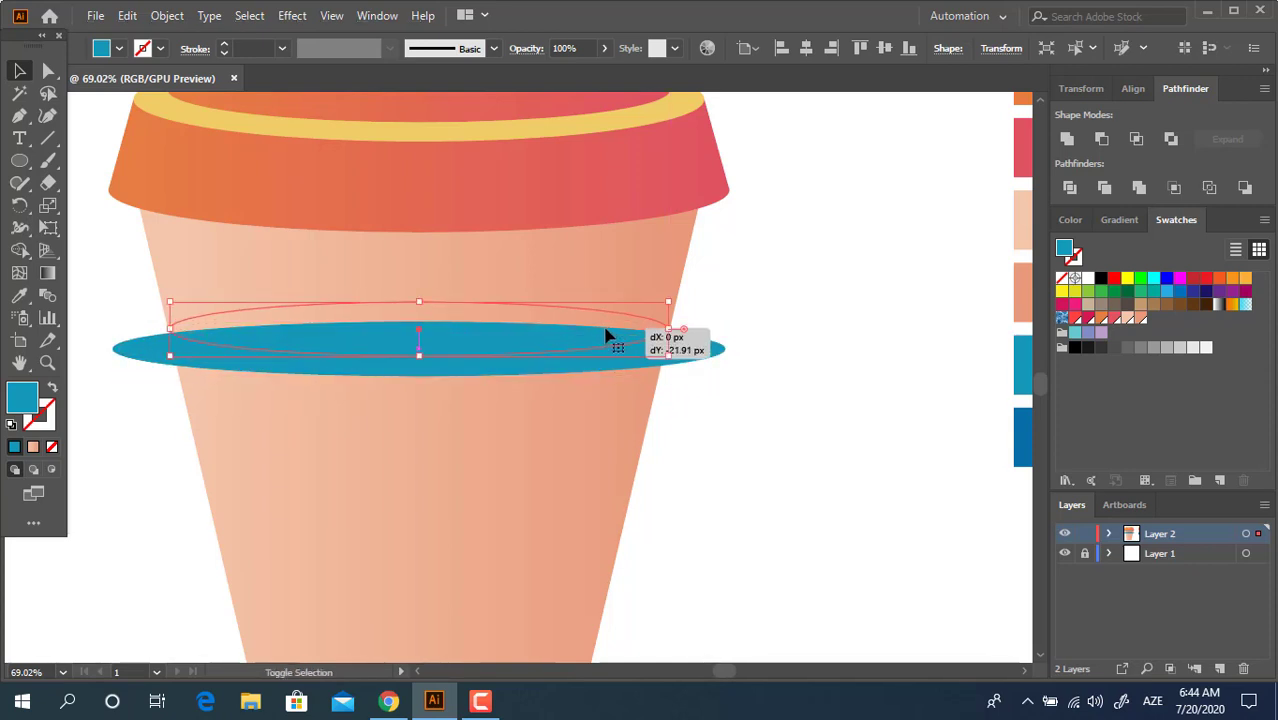
left_click_drag(171, 330, 167, 322)
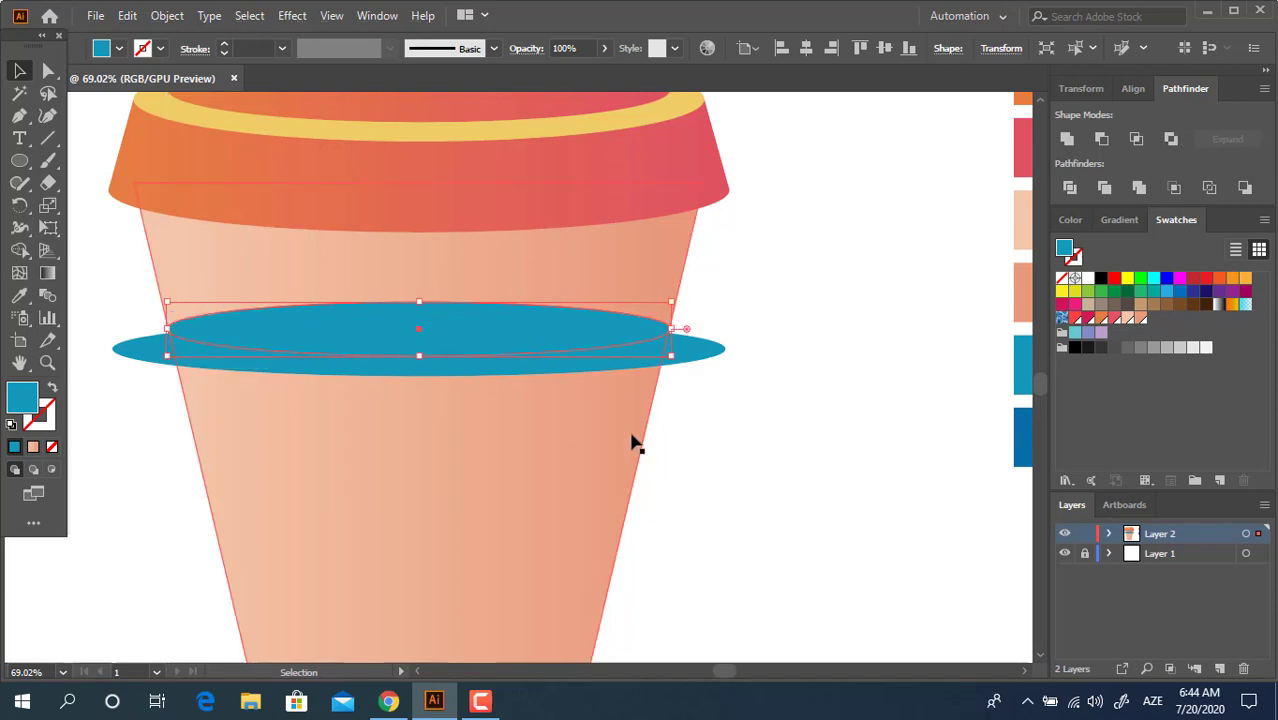
left_click(710, 350, "shift")
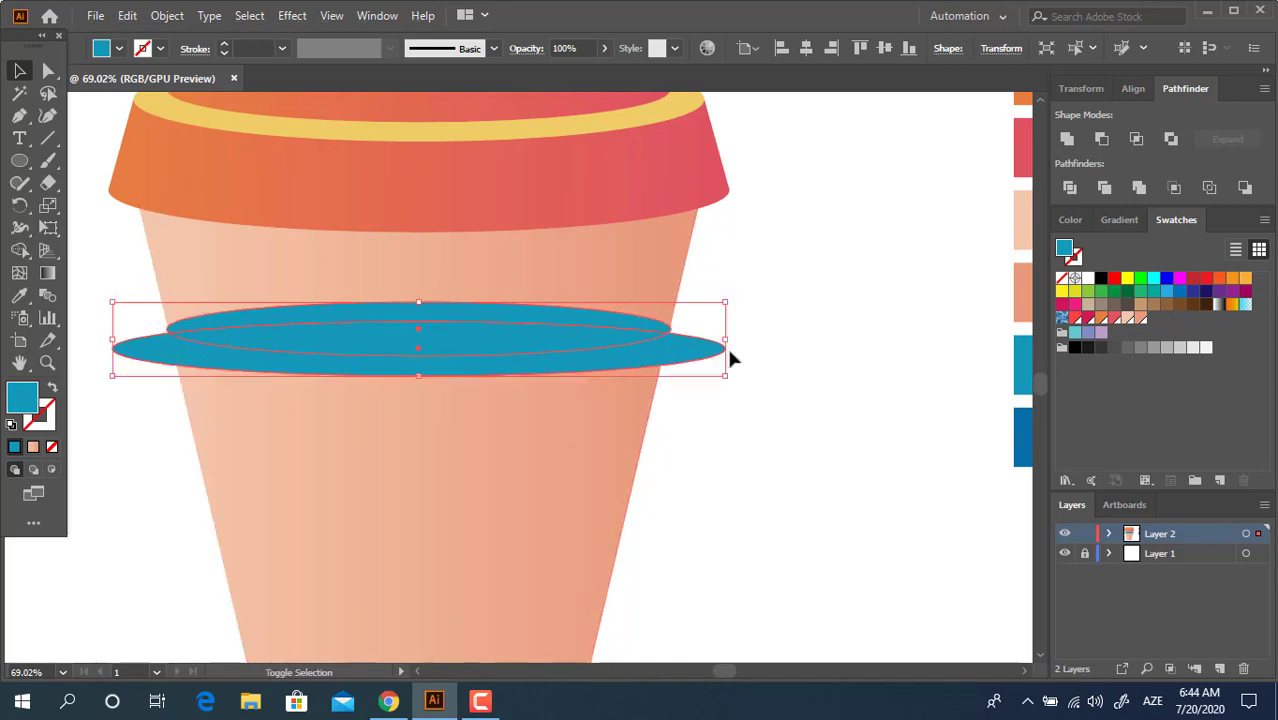
double_click(595, 345)
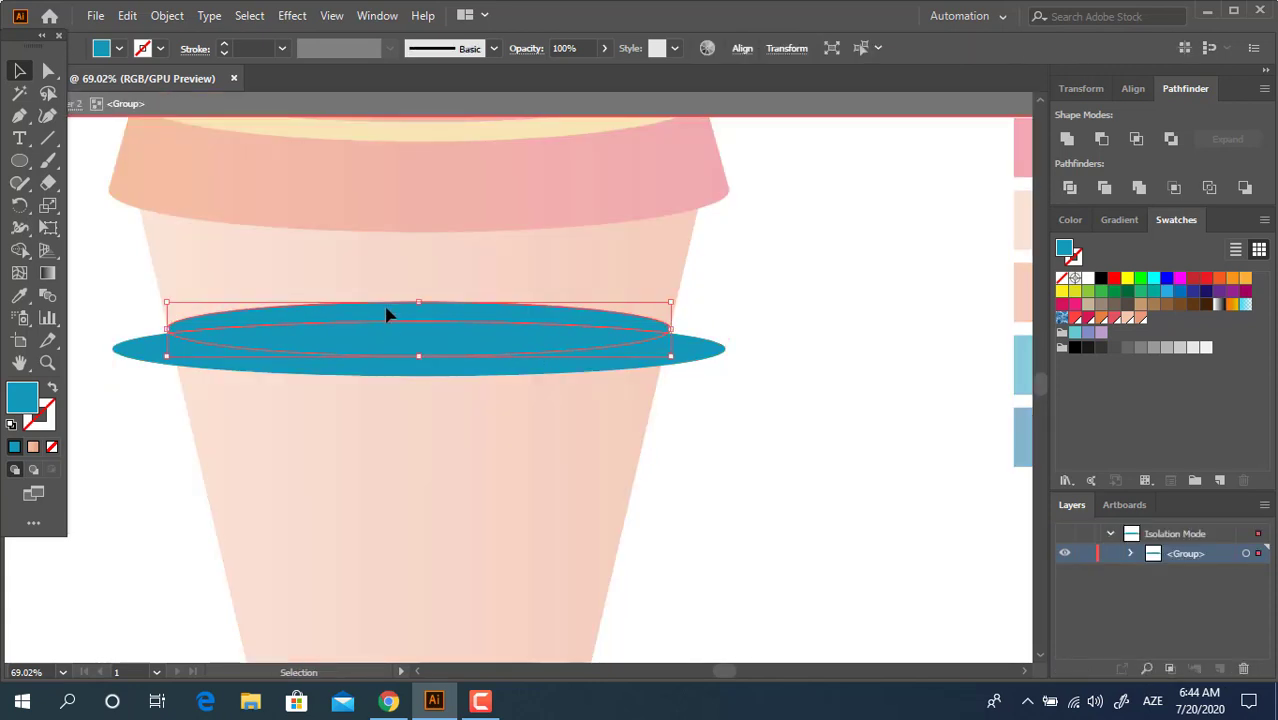
left_click(690, 456)
double_click(741, 468)
key("z")
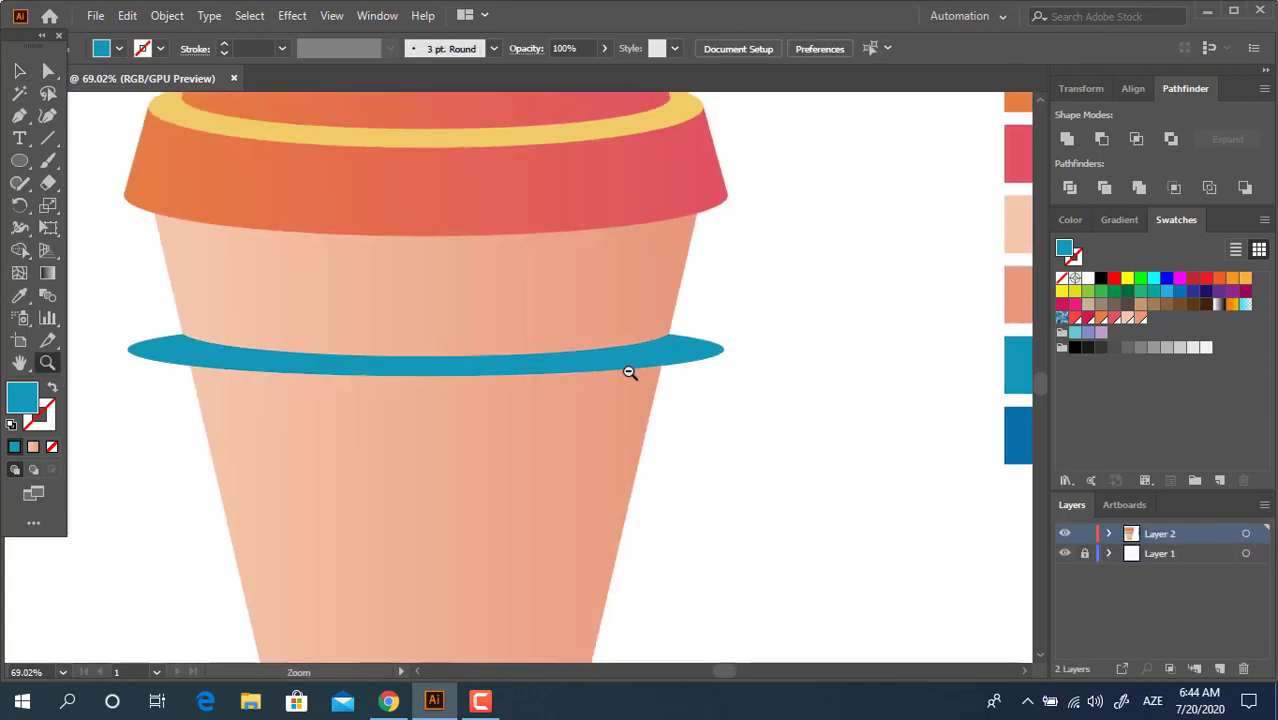
mouse_move(630, 371)
left_mouse_down()
mouse_move(544, 430)
mouse_move(537, 396)
left_mouse_up()
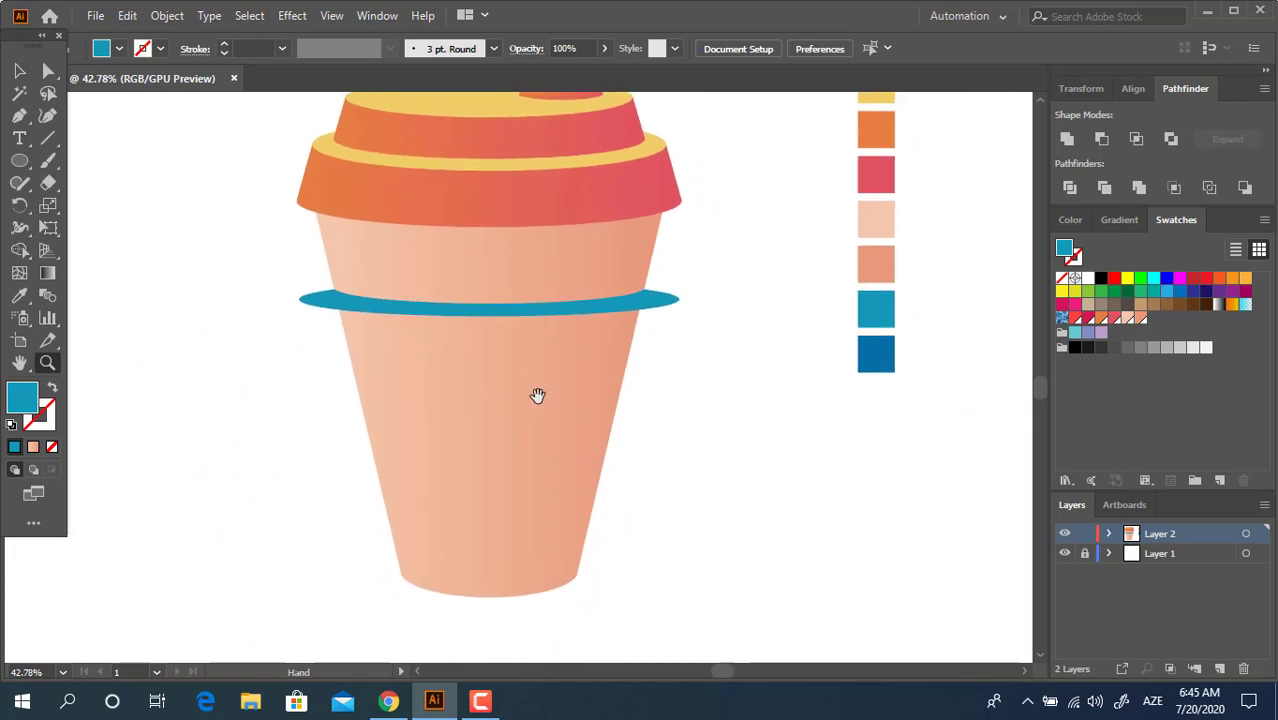
Step: Draw a blue rectangle from the ring's left edge down over the cup's left half
left_click(20, 72)
left_click_drag(741, 405, 722, 370)
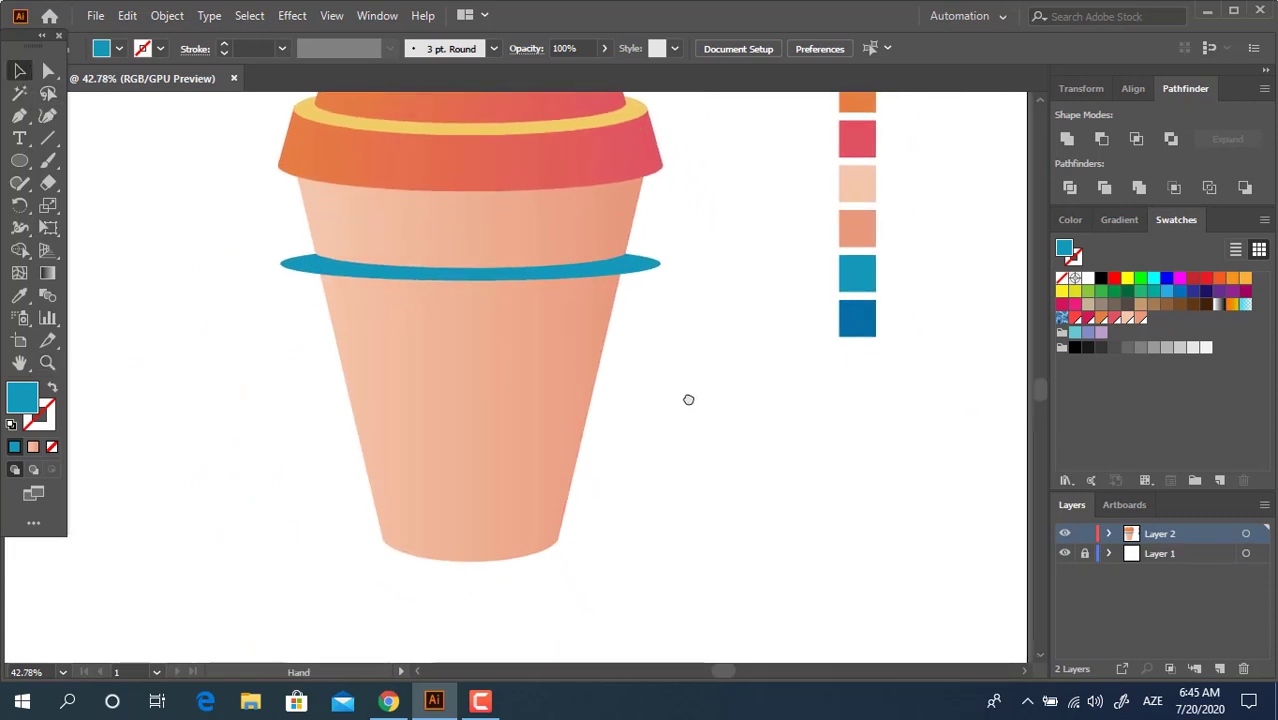
left_click_drag(20, 160, 100, 160)
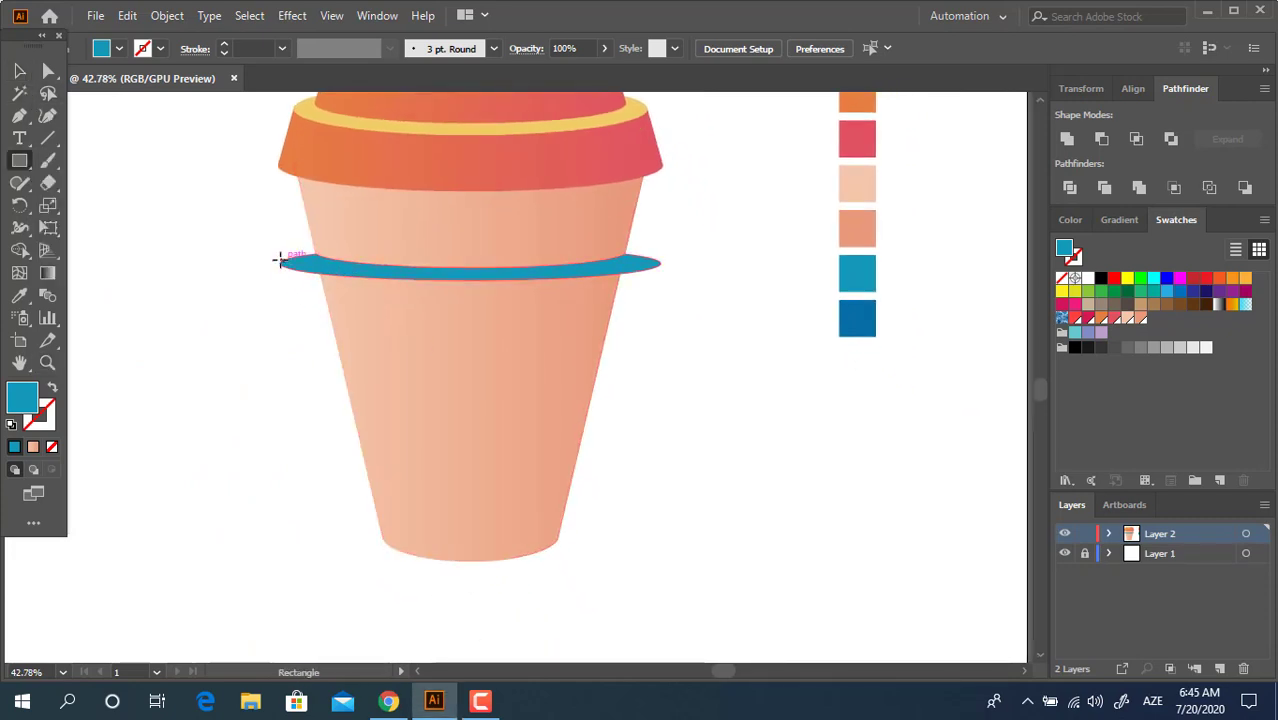
left_click_drag(279, 264, 471, 510)
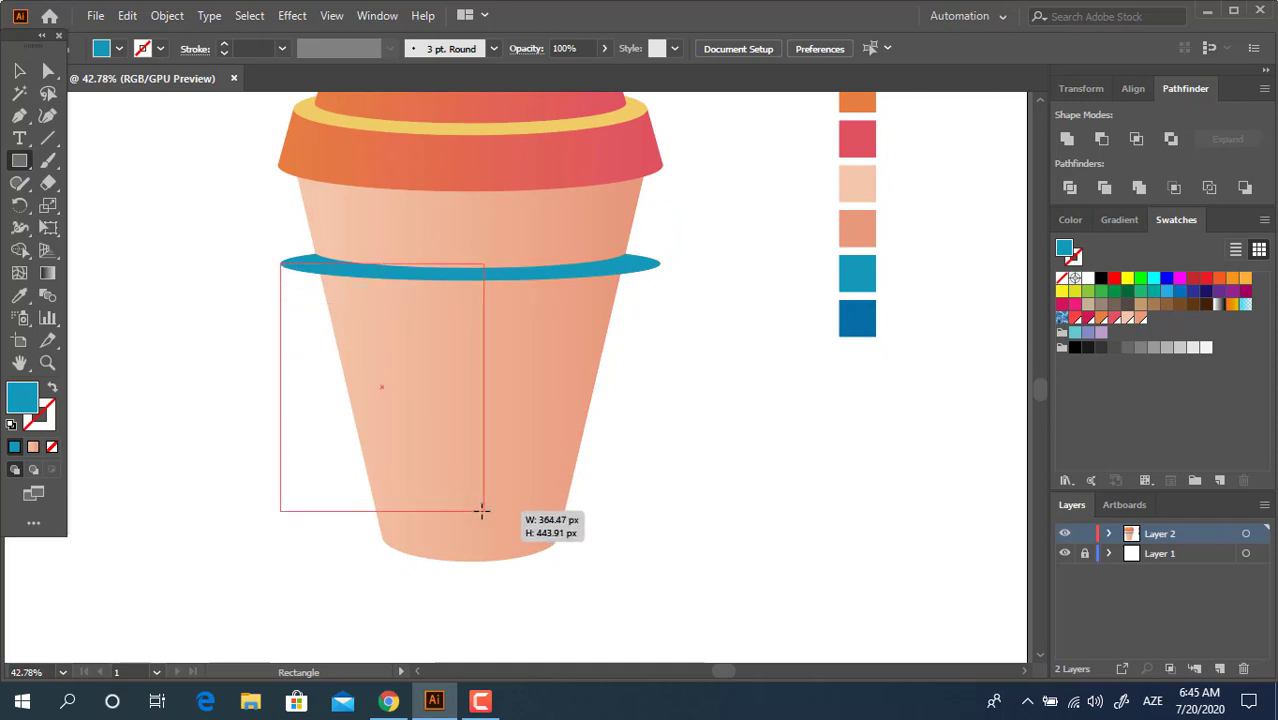
left_click_drag(471, 510, 471, 511)
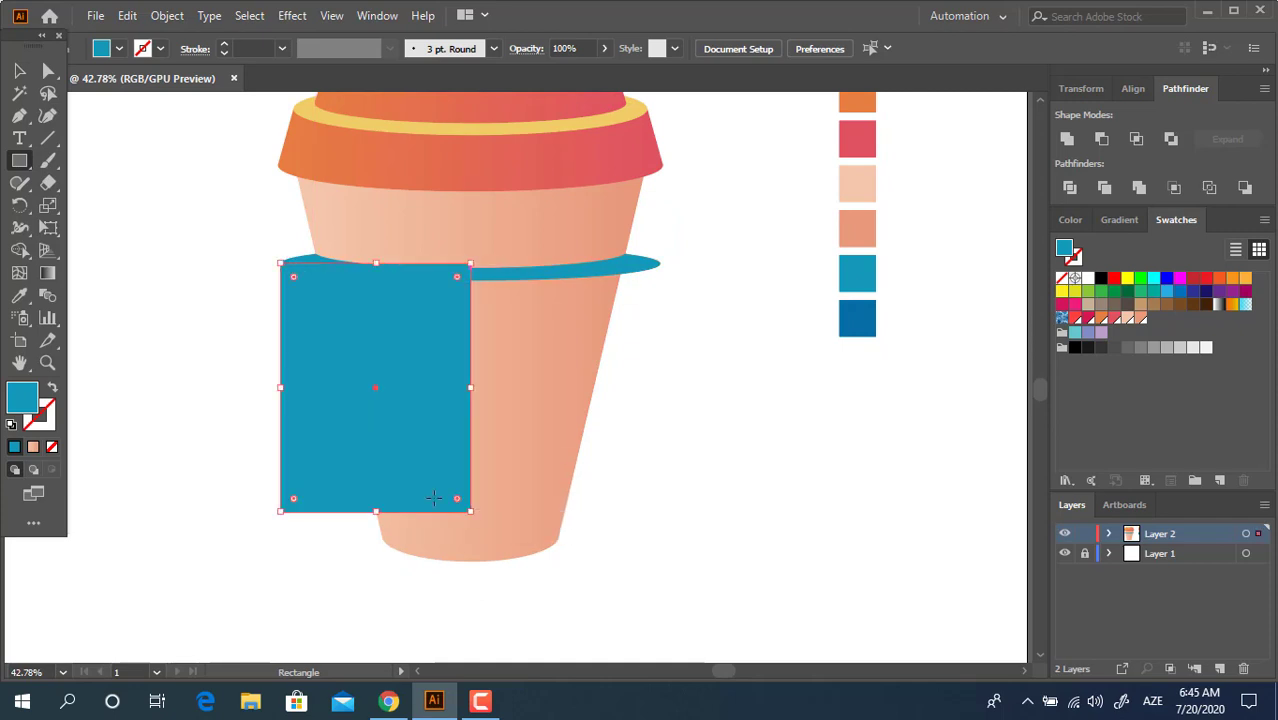
Step: Slant the rectangle's lower-left corner inward and place a copy to the right
left_click(48, 70)
left_click_drag(281, 511, 347, 512)
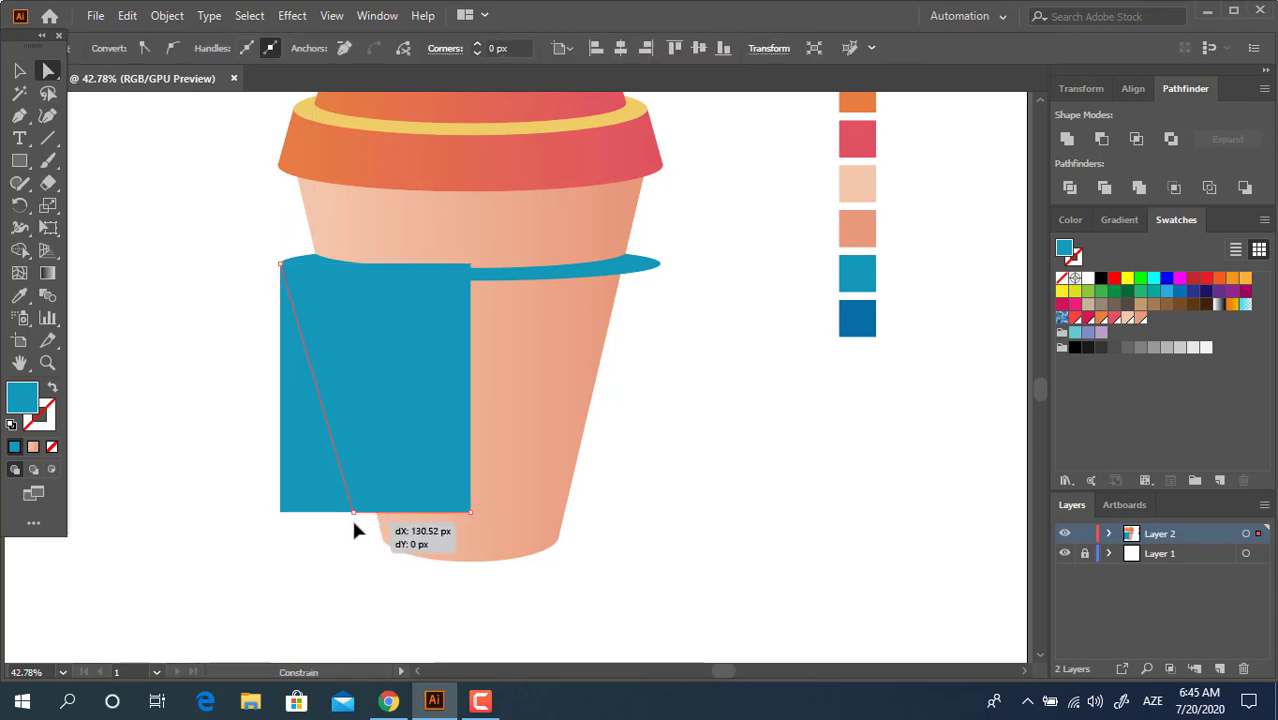
left_click_drag(347, 519, 355, 519)
left_click(20, 71)
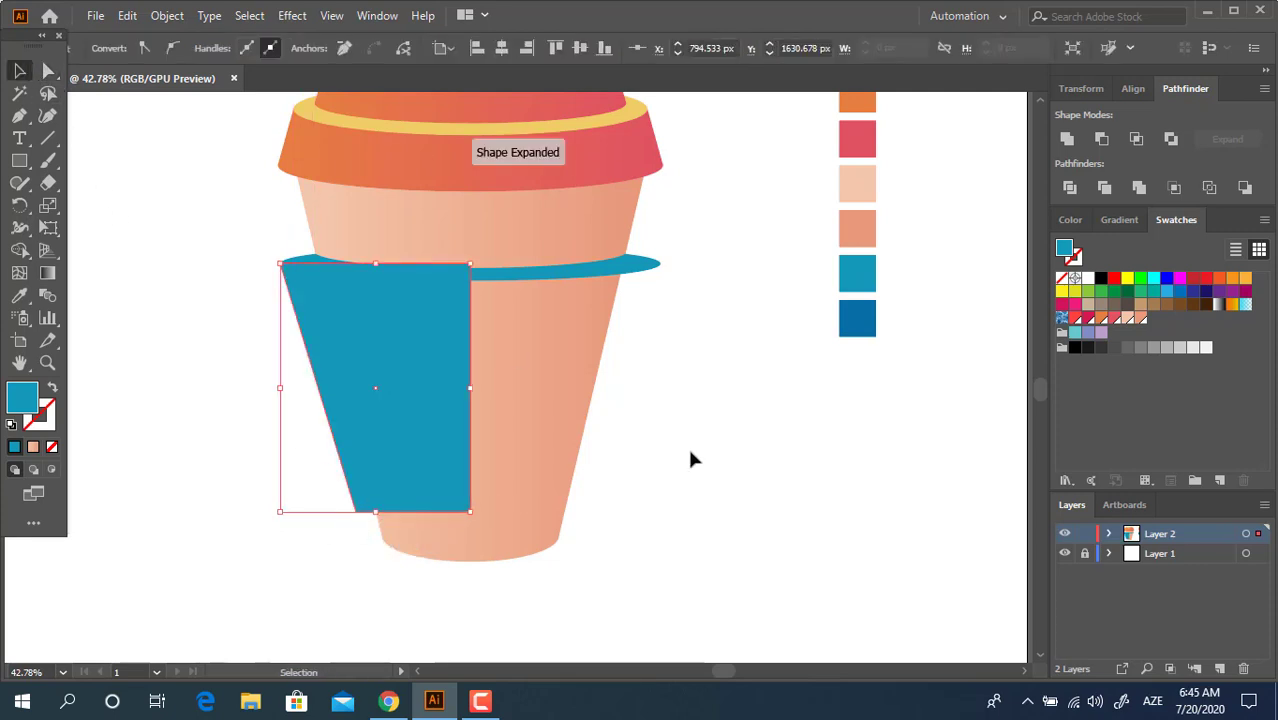
left_click(687, 445)
left_click_drag(459, 450, 648, 468)
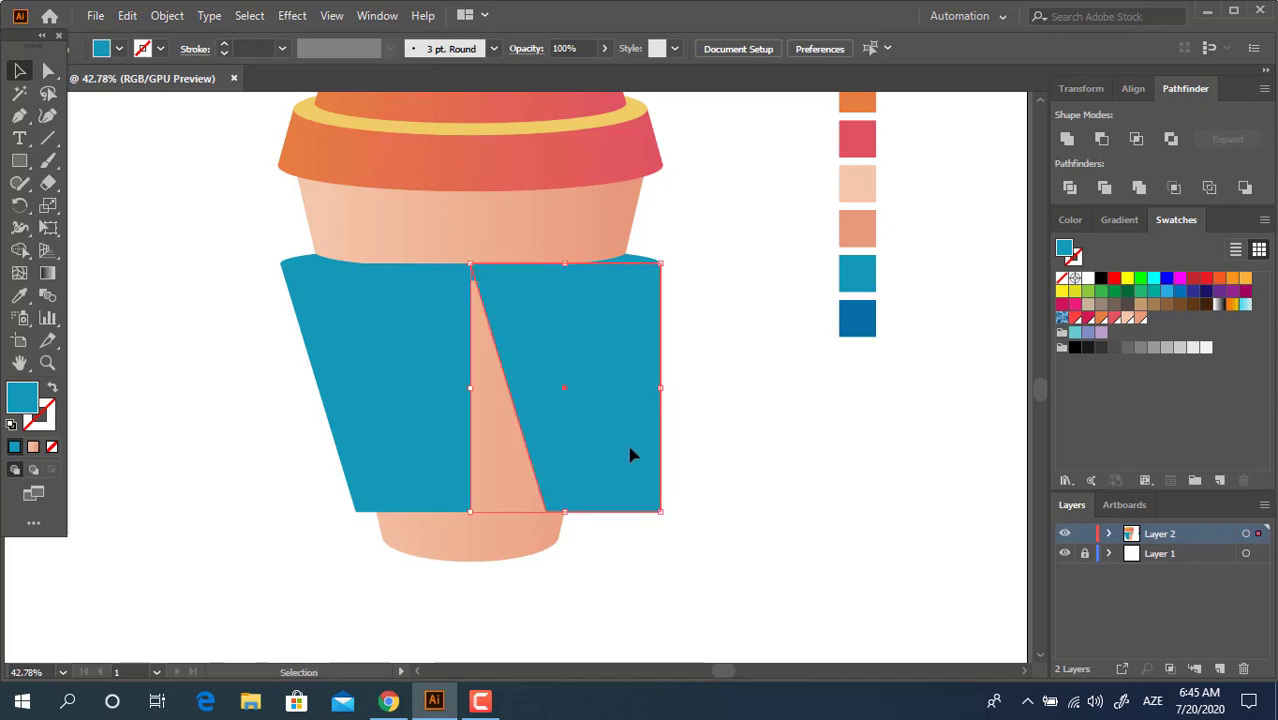
Step: Reflect the blue copy vertically and unite both halves into one tapered sleeve
right_click(630, 445)
mouse_move(687, 316)
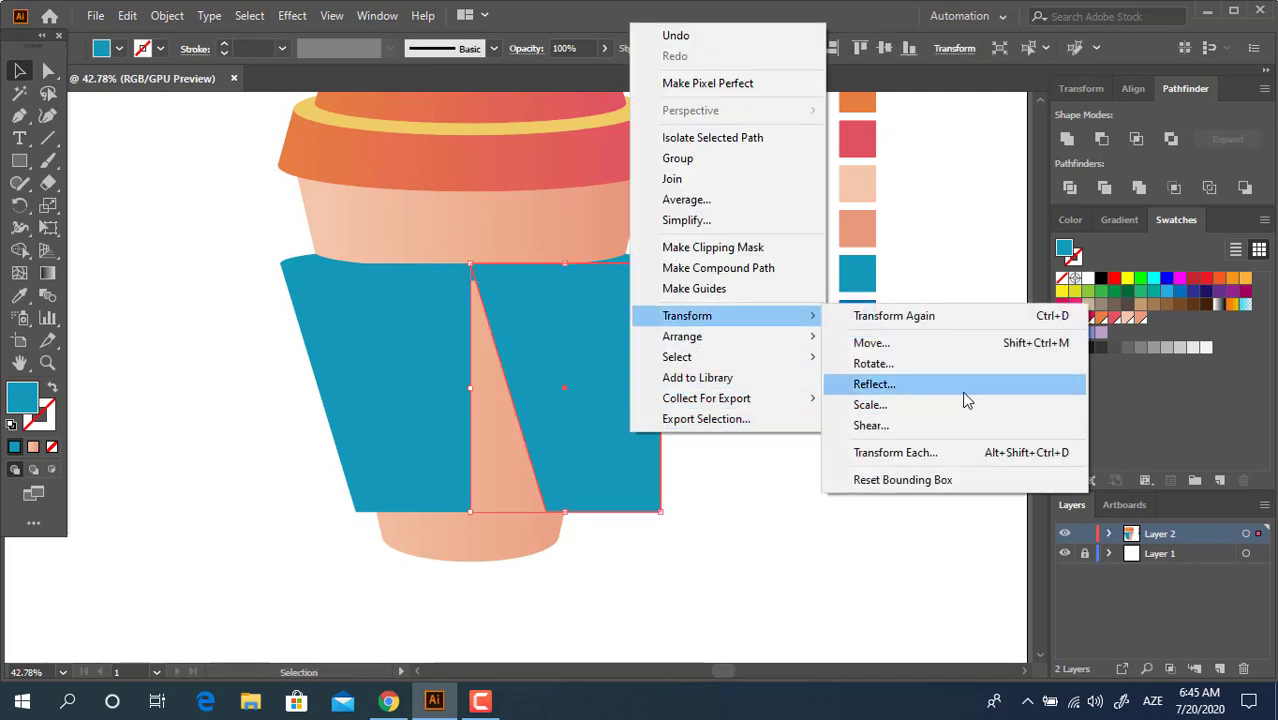
left_click(895, 384)
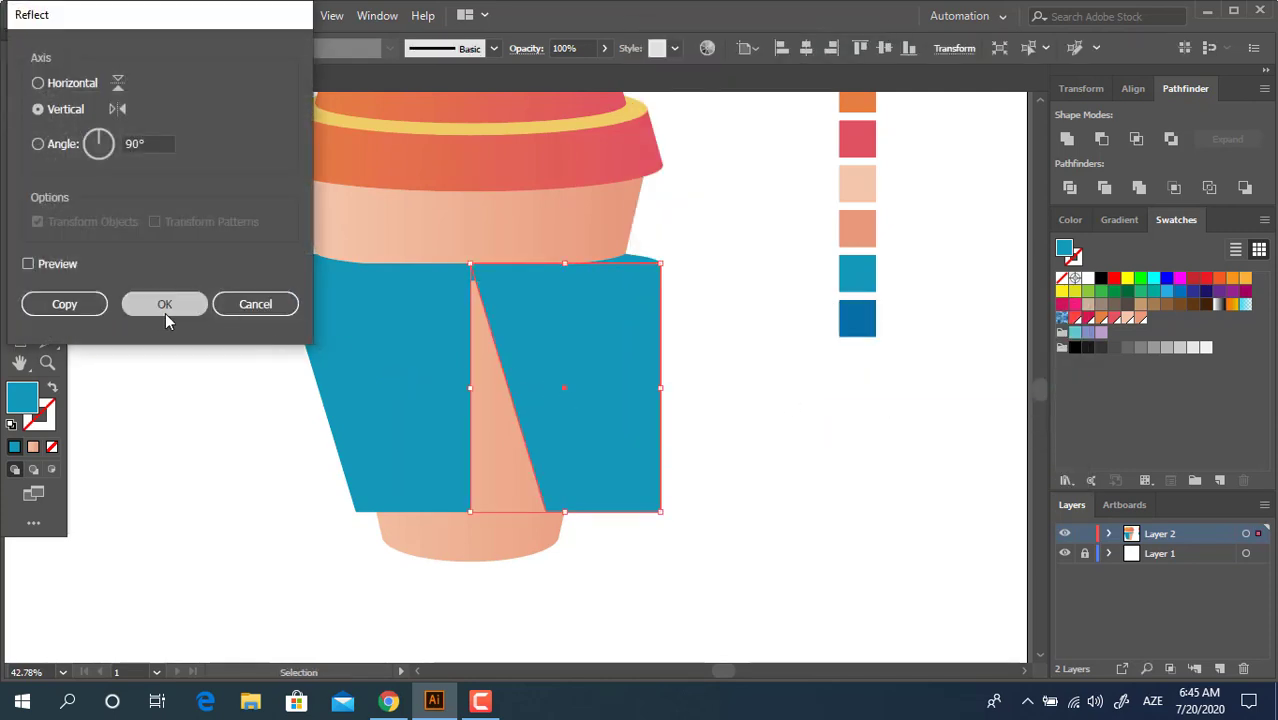
left_click(165, 304)
left_click(702, 428)
left_click(591, 392)
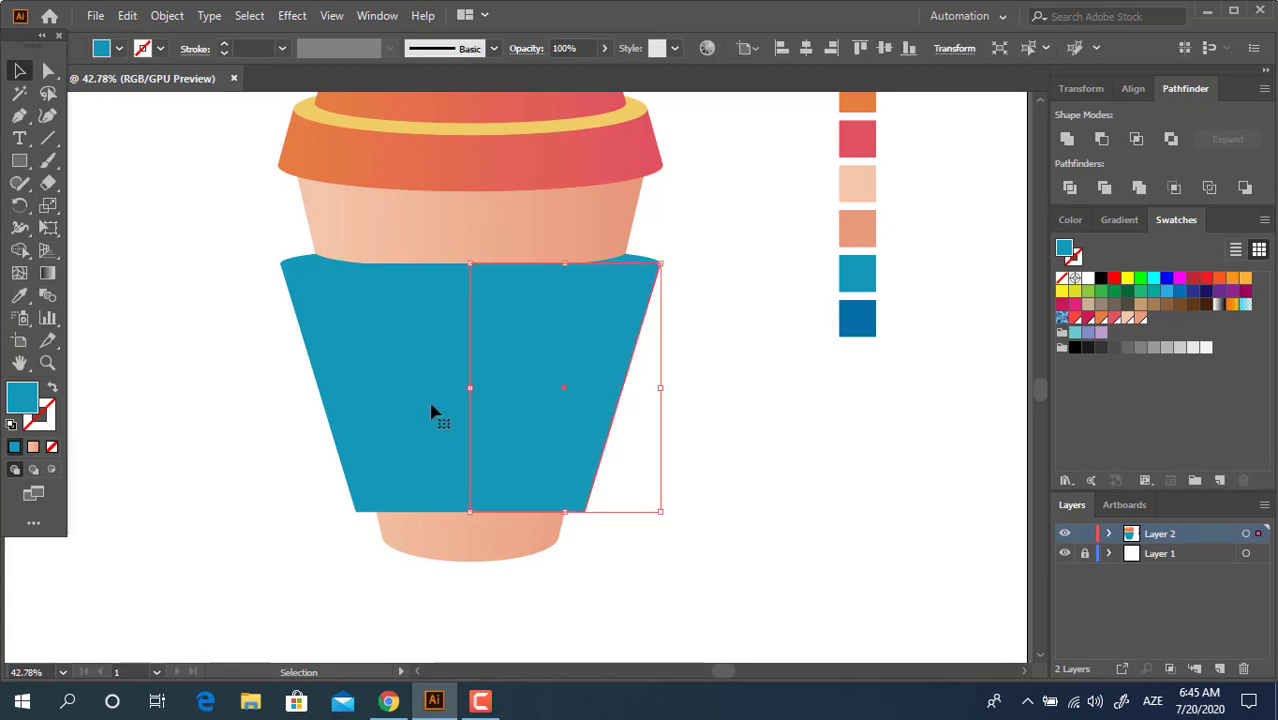
left_click(431, 411, "shift")
left_click(1073, 148)
Step: Bend the sleeve's top edge with the Curvature tool and select the ring ellipse
key("shift+grave")
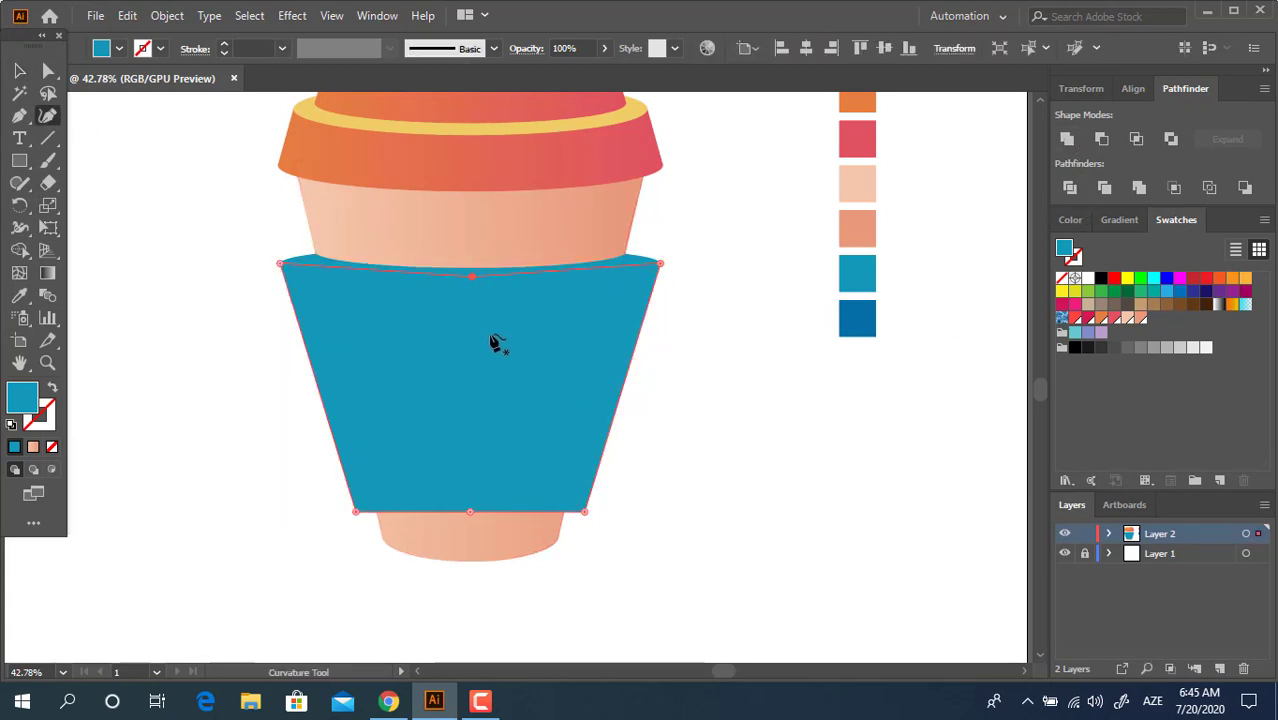
key("v")
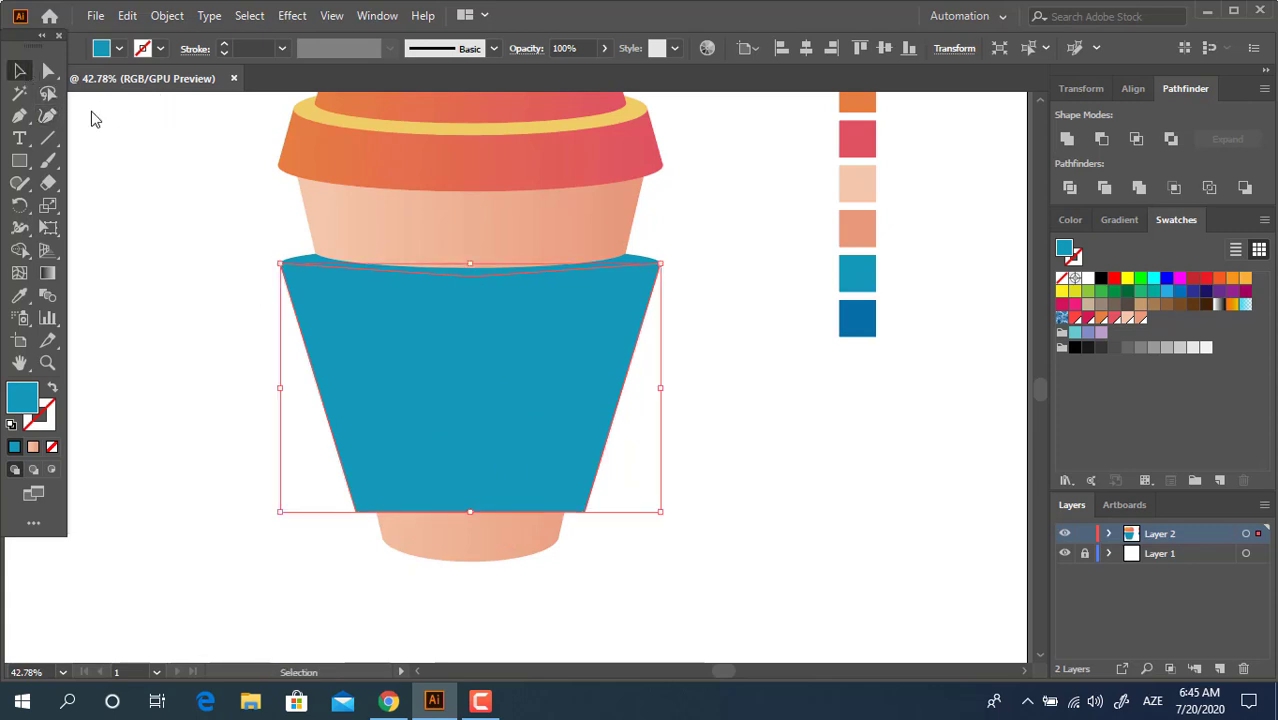
left_click(712, 415)
Step: Undo the copied top ellipse and draw a new flat ellipse across the sleeve bottom
left_click_drag(652, 262, 615, 497)
key("ctrl+z")
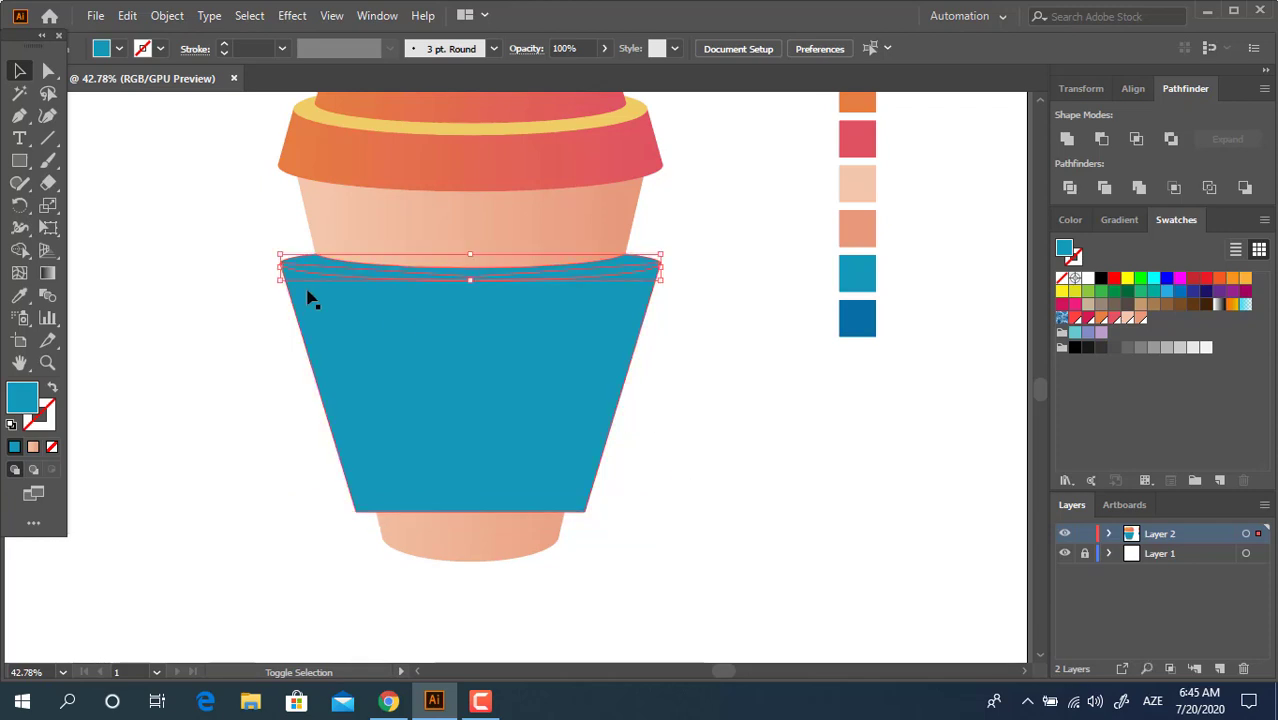
mouse_move(19, 160)
left_mouse_down()
mouse_move(75, 183)
mouse_move(103, 231)
mouse_move(100, 206)
left_mouse_up()
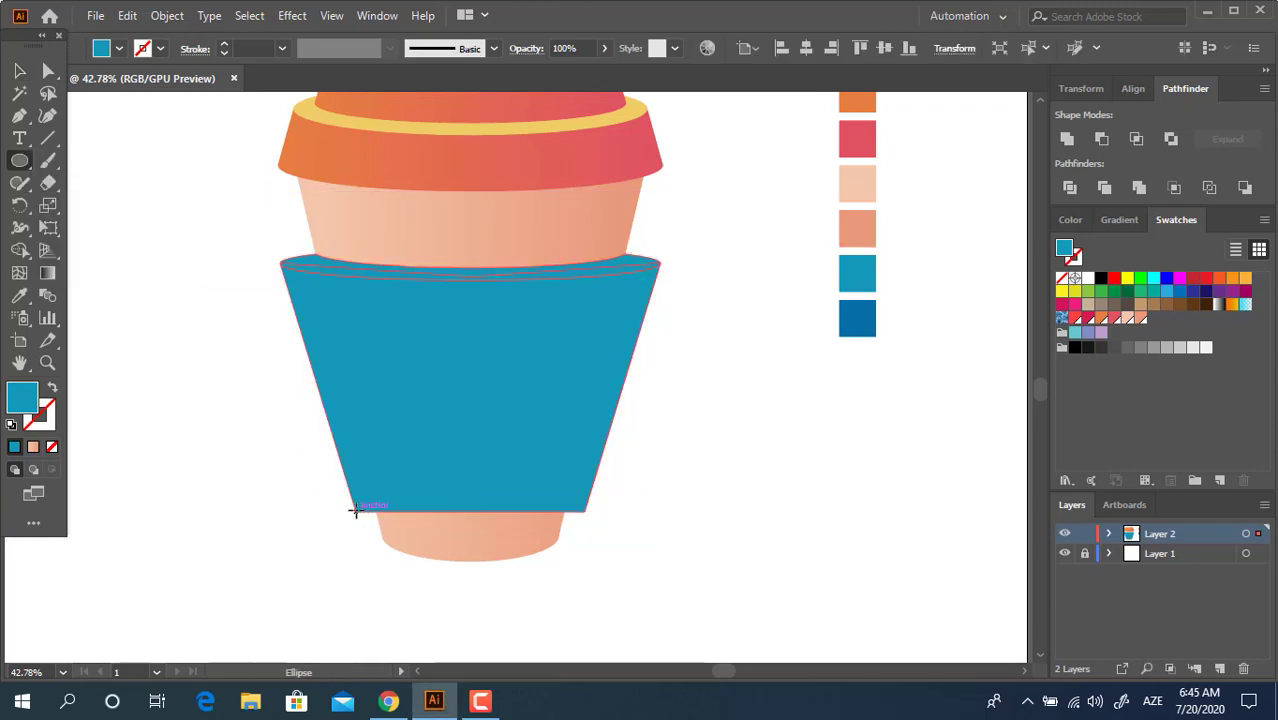
left_click_drag(361, 511, 587, 513)
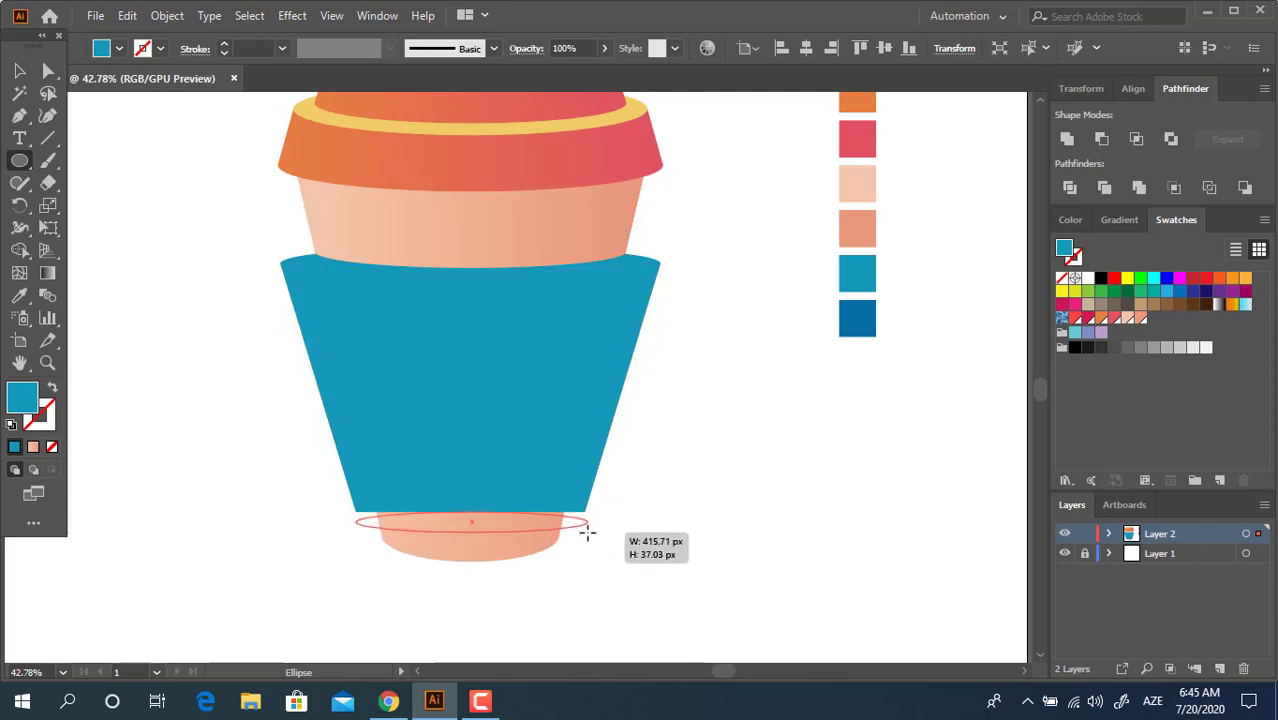
left_click_drag(587, 513, 586, 536)
scroll(502, 560, "up", 5)
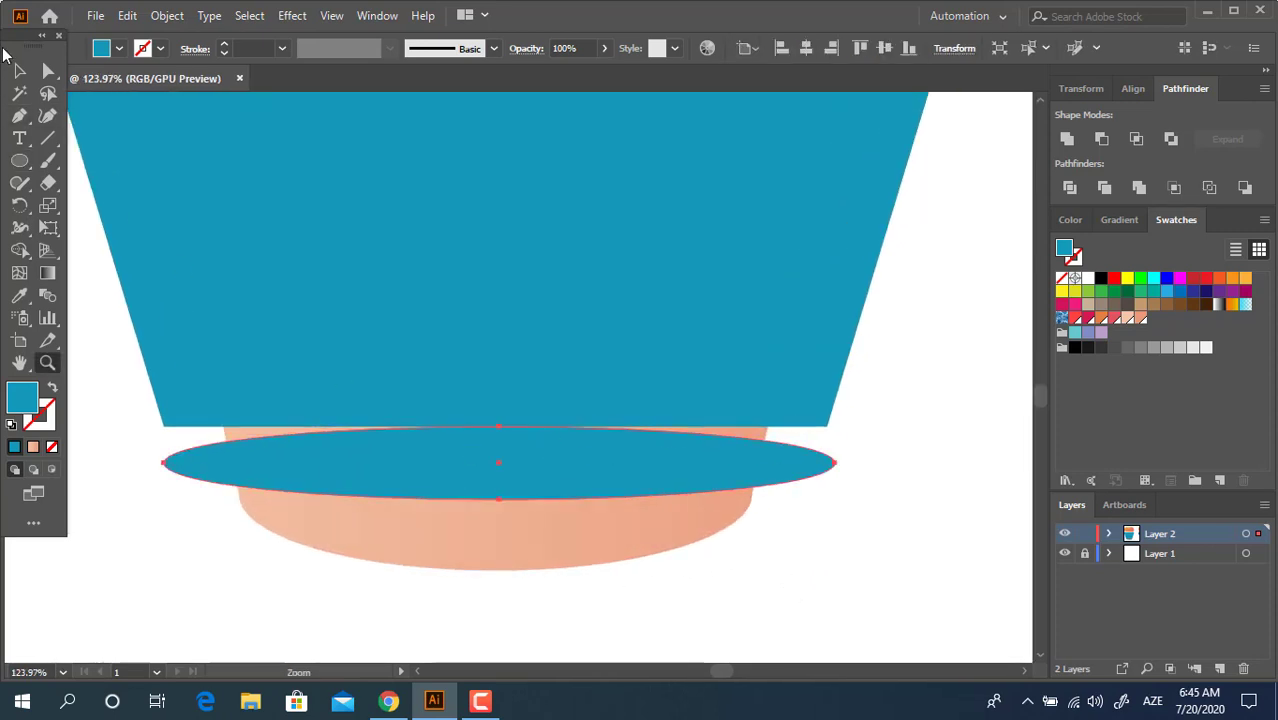
Step: Move the ellipse onto the sleeve's bottom edge and narrow it to about 398.64 px wide
key("v")
left_click_drag(285, 460, 287, 424)
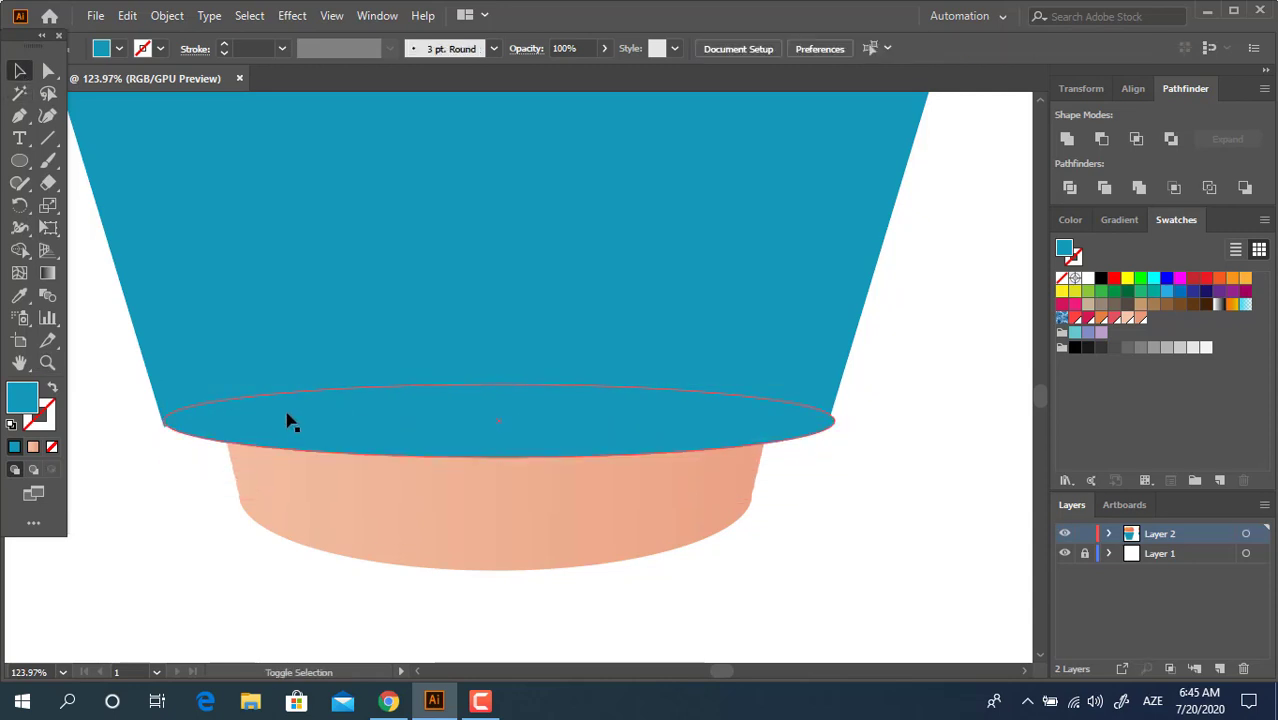
left_click_drag(835, 426, 899, 537)
left_click(877, 452)
key("z")
left_click(842, 419, "alt")
key("v")
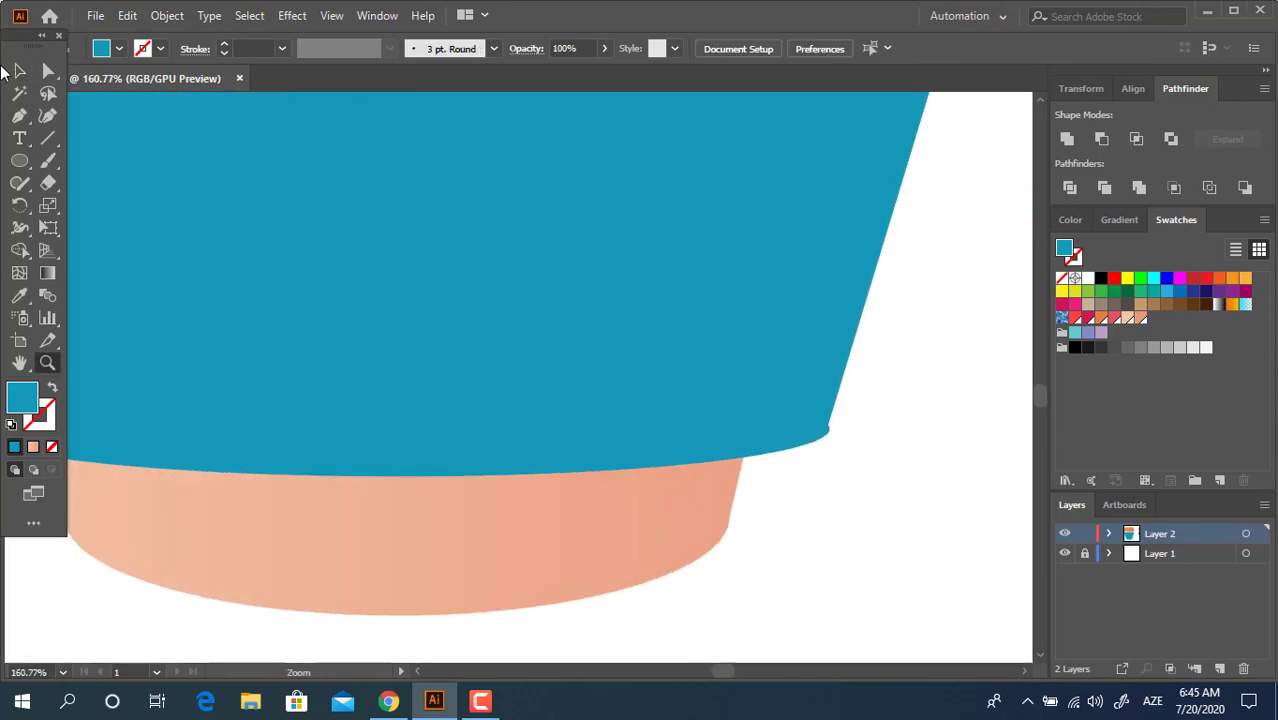
left_click(826, 442)
left_click_drag(829, 428, 826, 427)
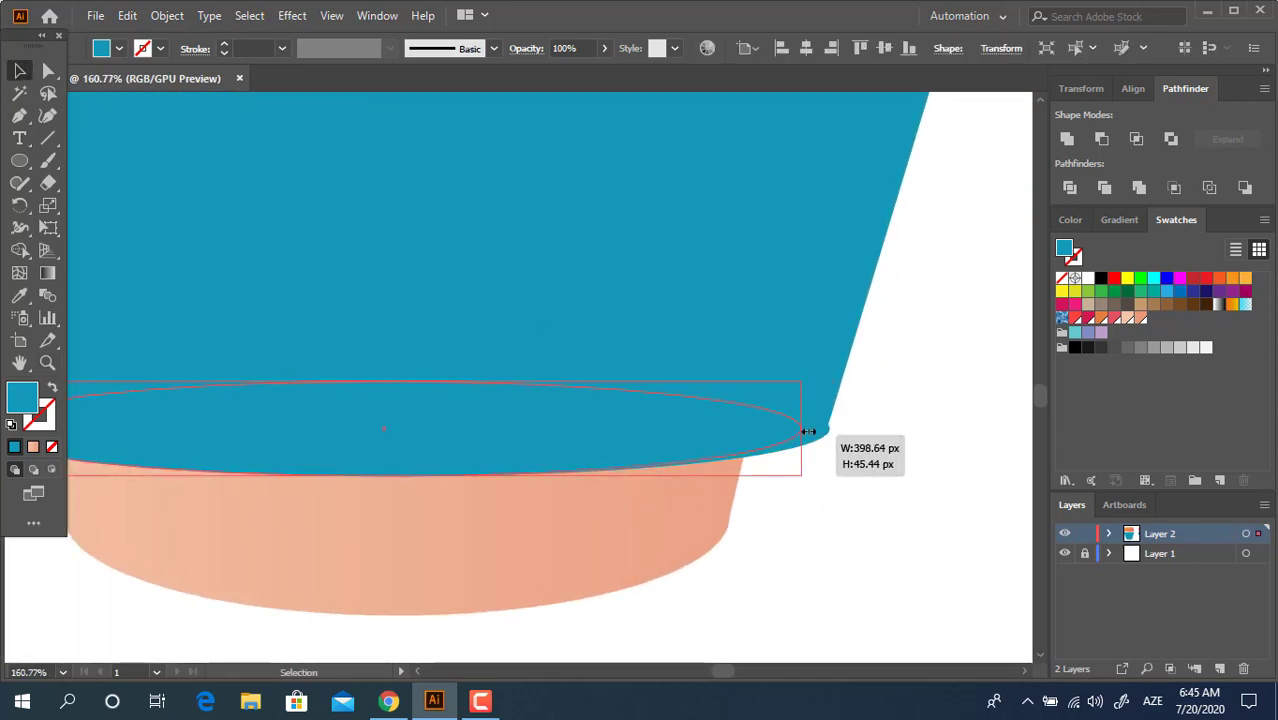
left_click(868, 460)
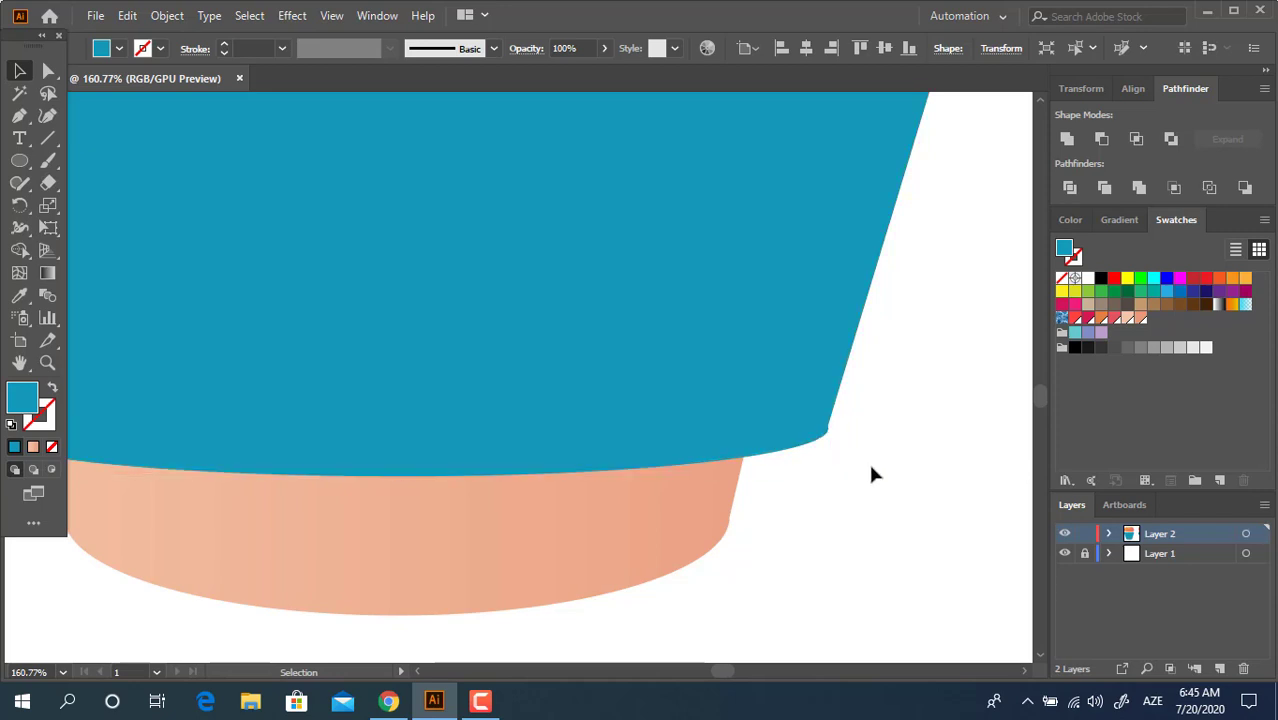
Step: Snap the sleeve's lower-right corner anchor onto the ellipse edge with Direct Selection
left_click(826, 432)
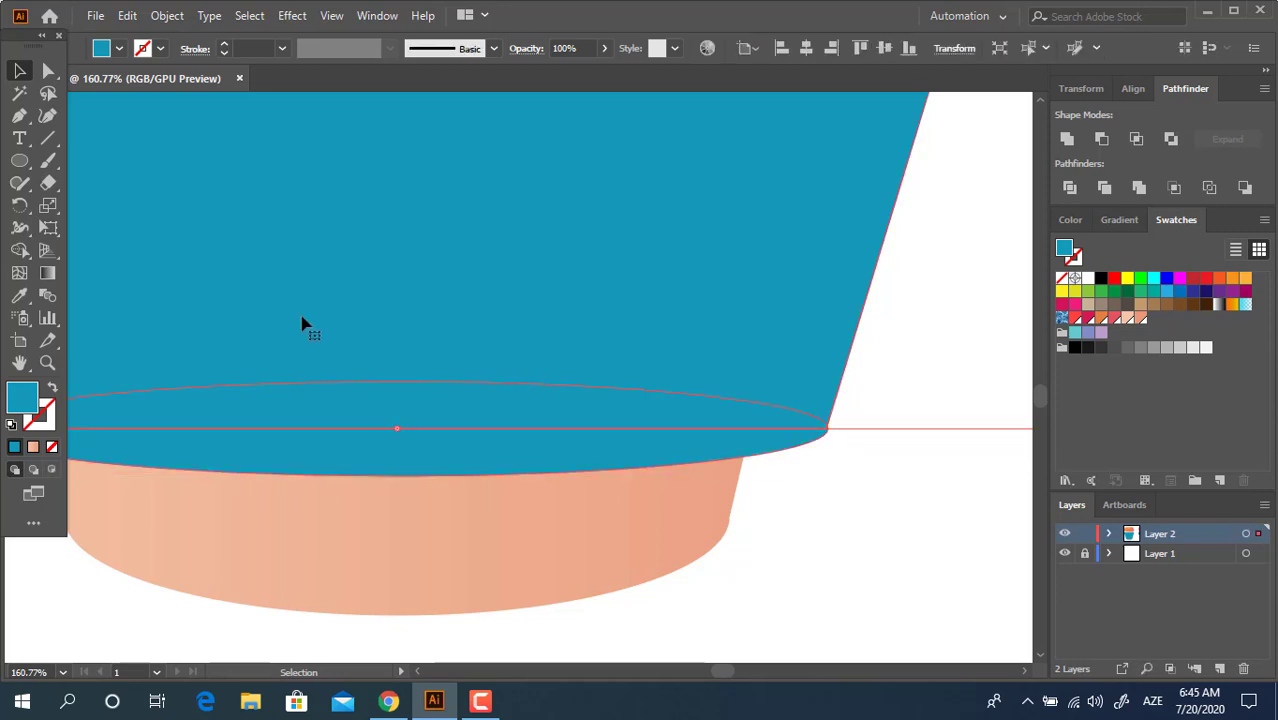
key("a")
left_click(826, 428)
left_click_drag(828, 431, 829, 429)
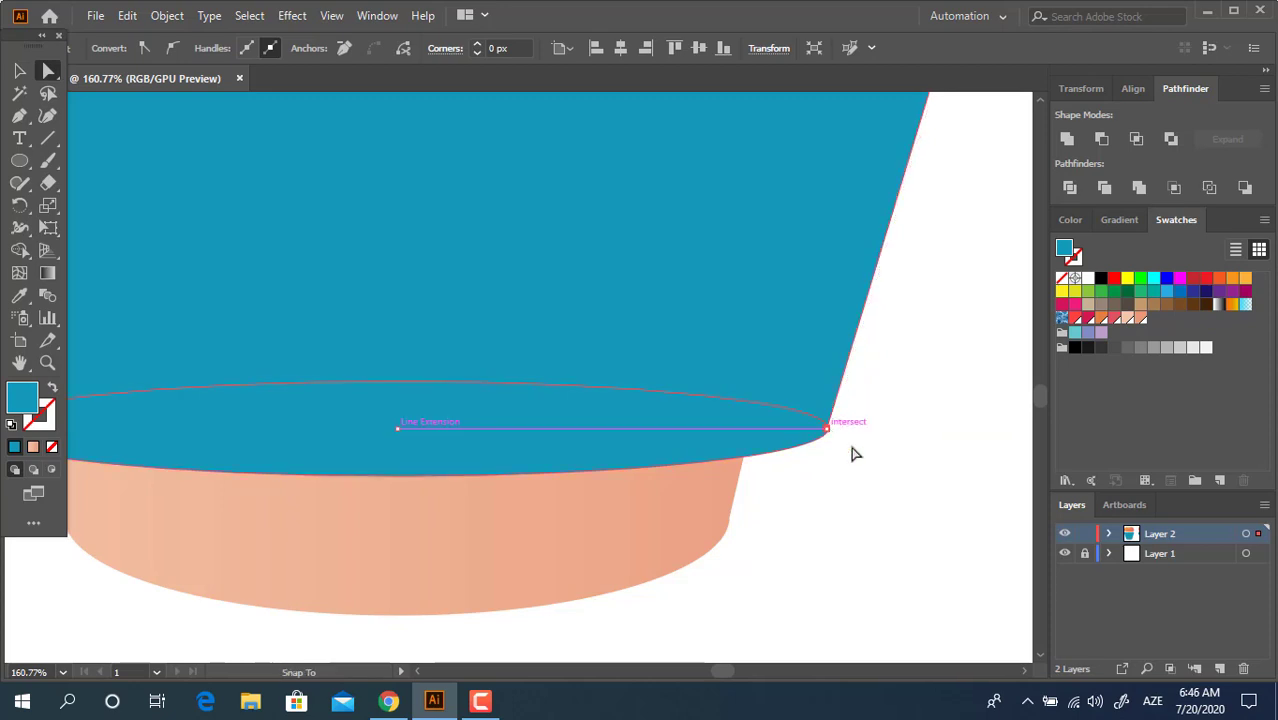
left_click(893, 446)
key("z")
scroll(653, 465, "down", 3)
scroll(791, 446, "down", 3)
Step: Save the sleeve's light blue as a new swatch
scroll(639, 474, "right", 3)
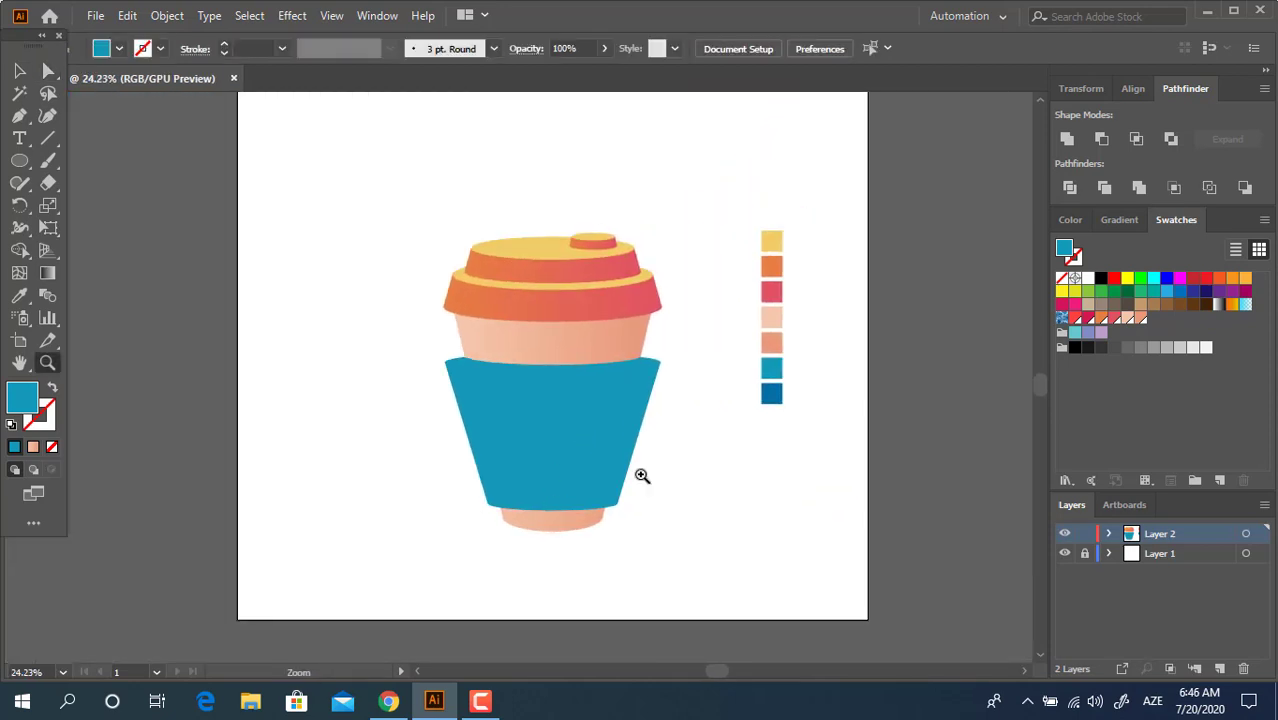
scroll(639, 582, "up", 3)
scroll(633, 394, "up", 2)
scroll(594, 463, "down", 3)
scroll(594, 463, "up", 1)
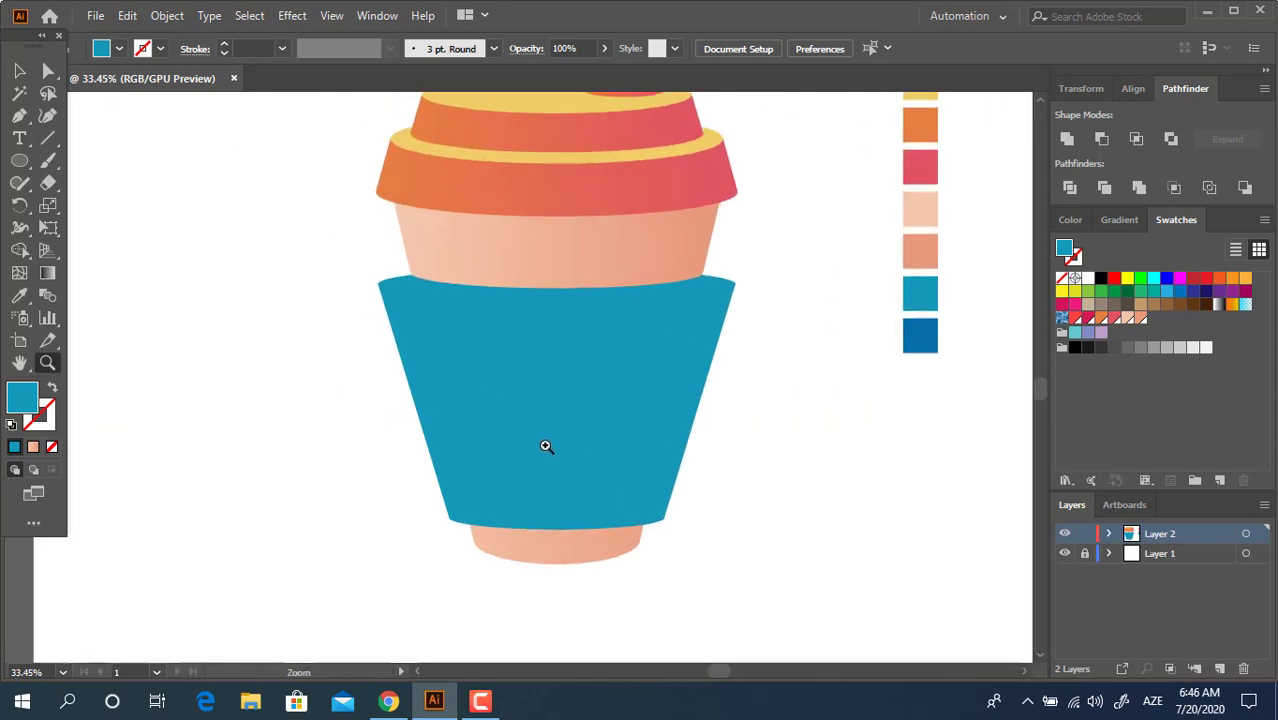
key("v")
left_click(655, 405)
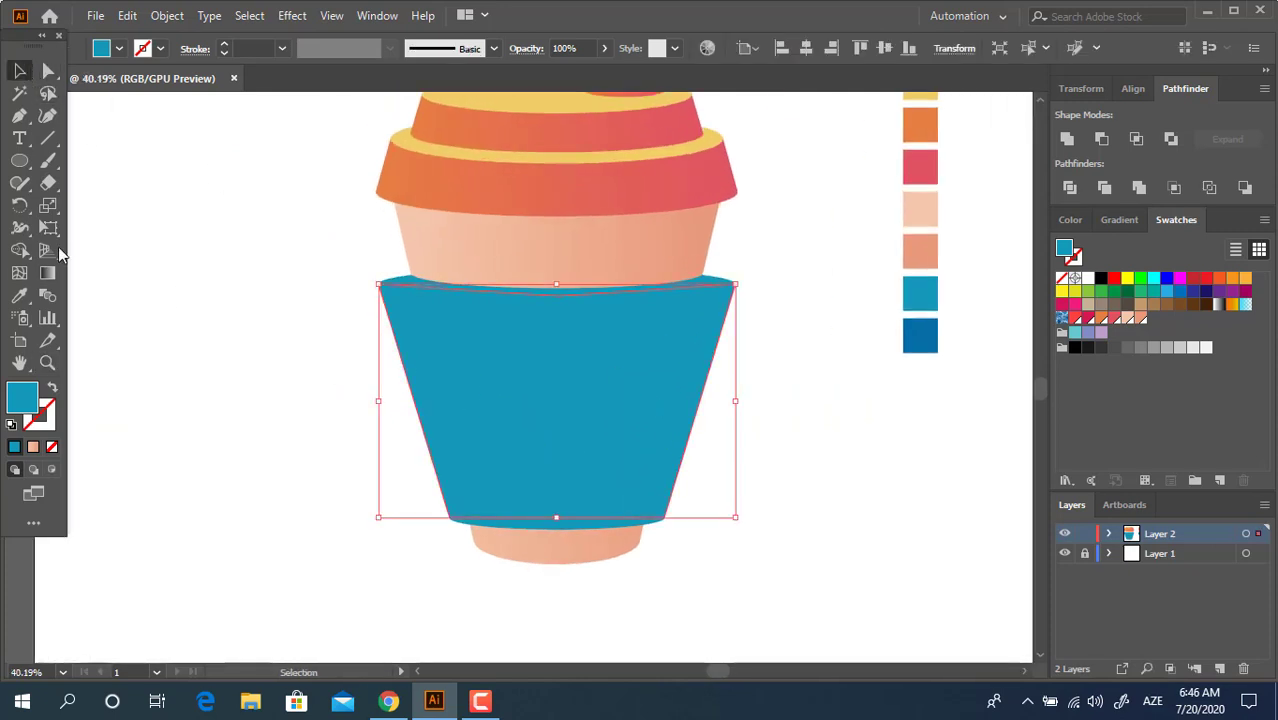
left_click(1219, 480)
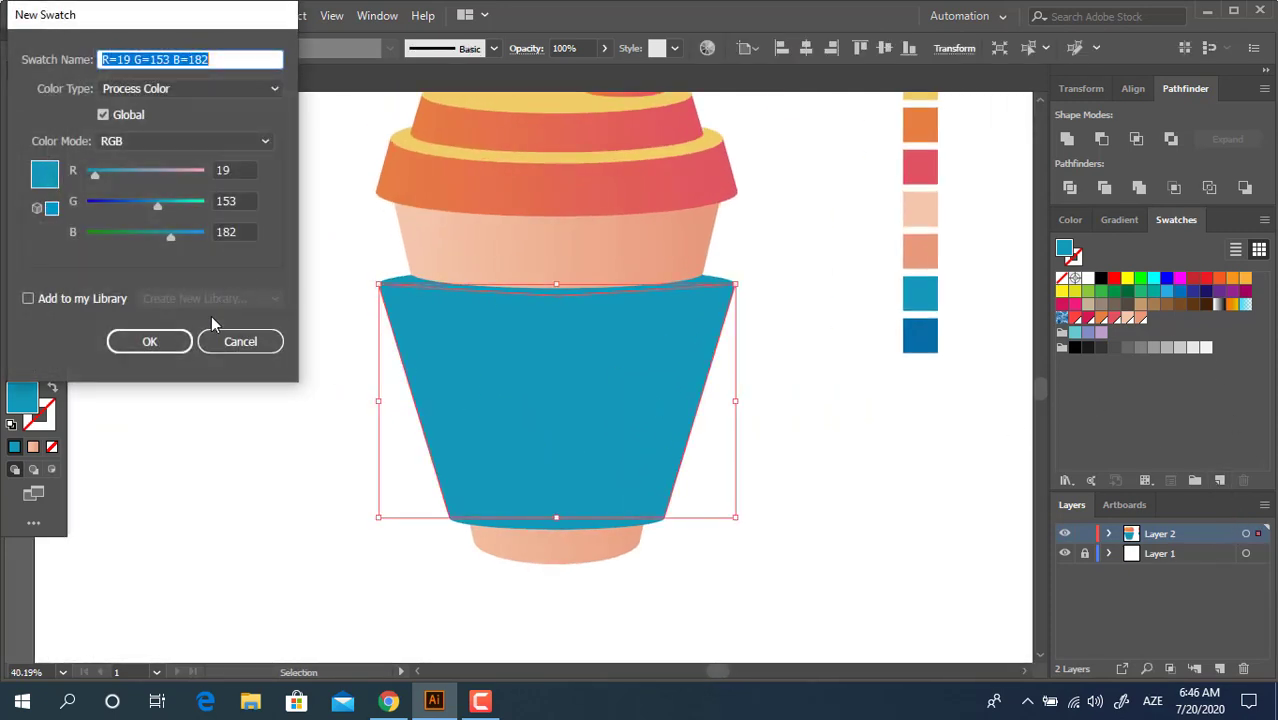
key("Return")
Step: Sample the darker blue with the Eyedropper and save it as a swatch
key("i")
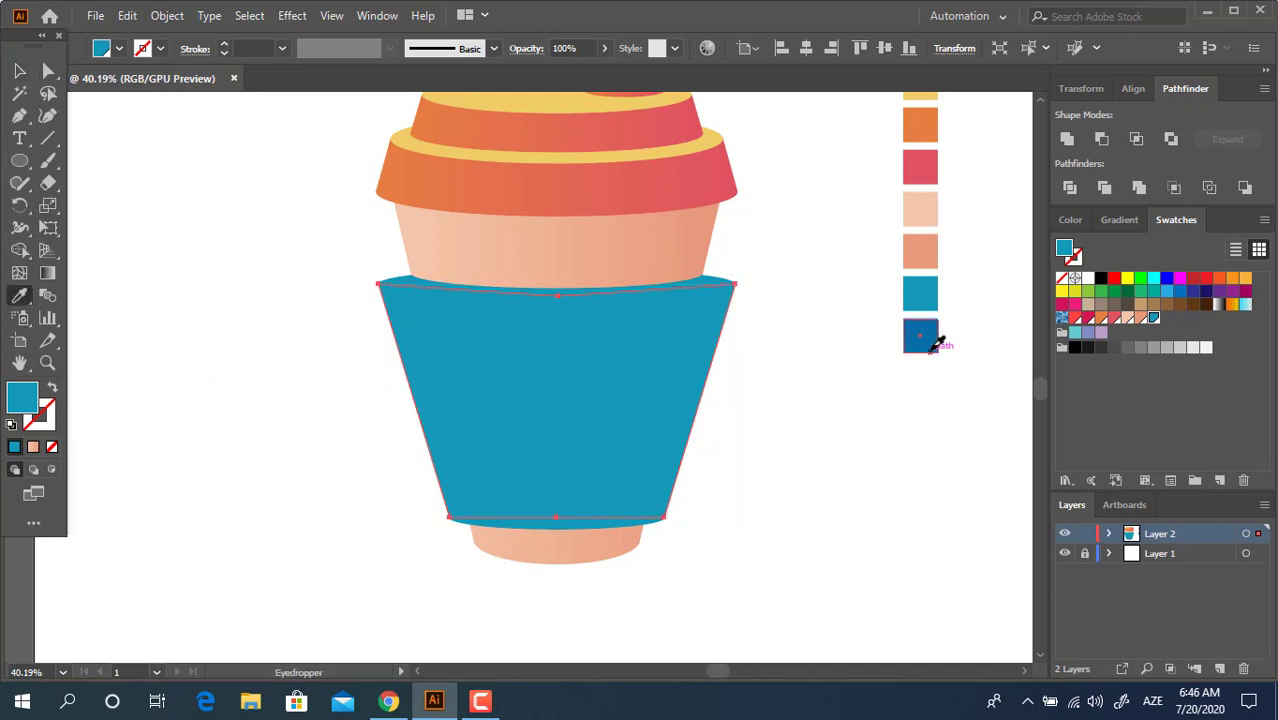
left_click(932, 348)
left_click(17, 72)
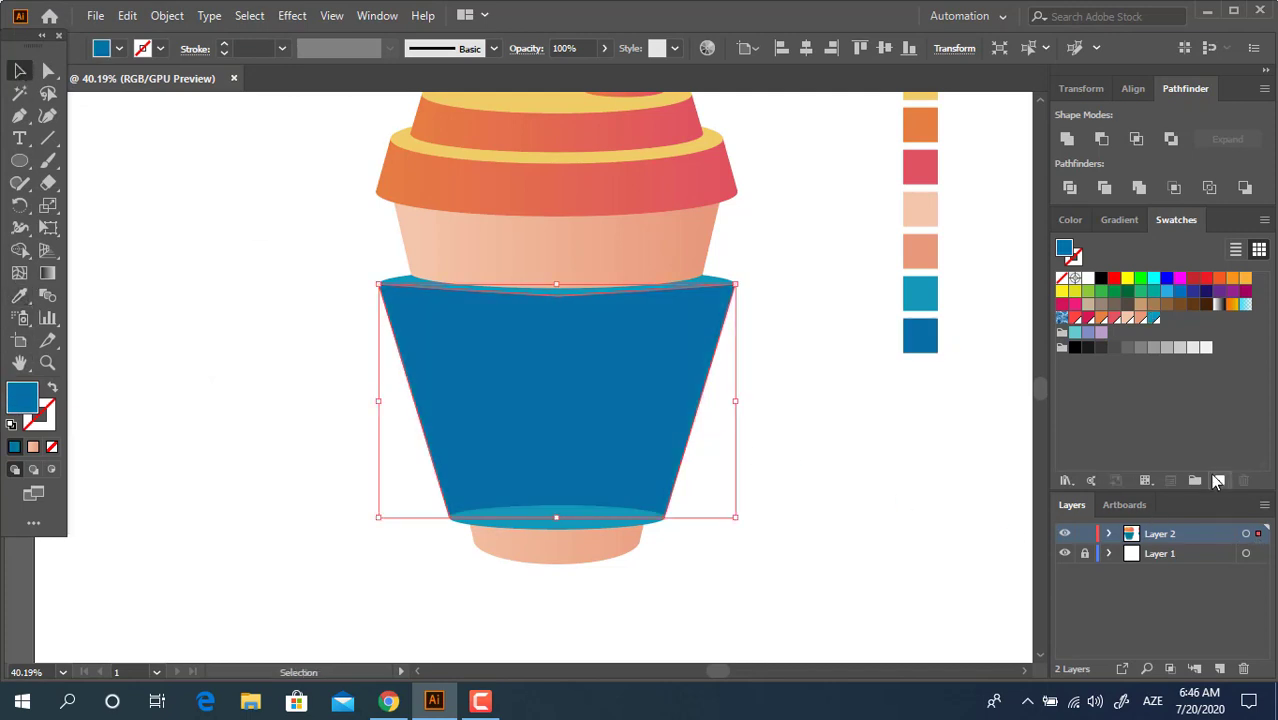
left_click(1219, 480)
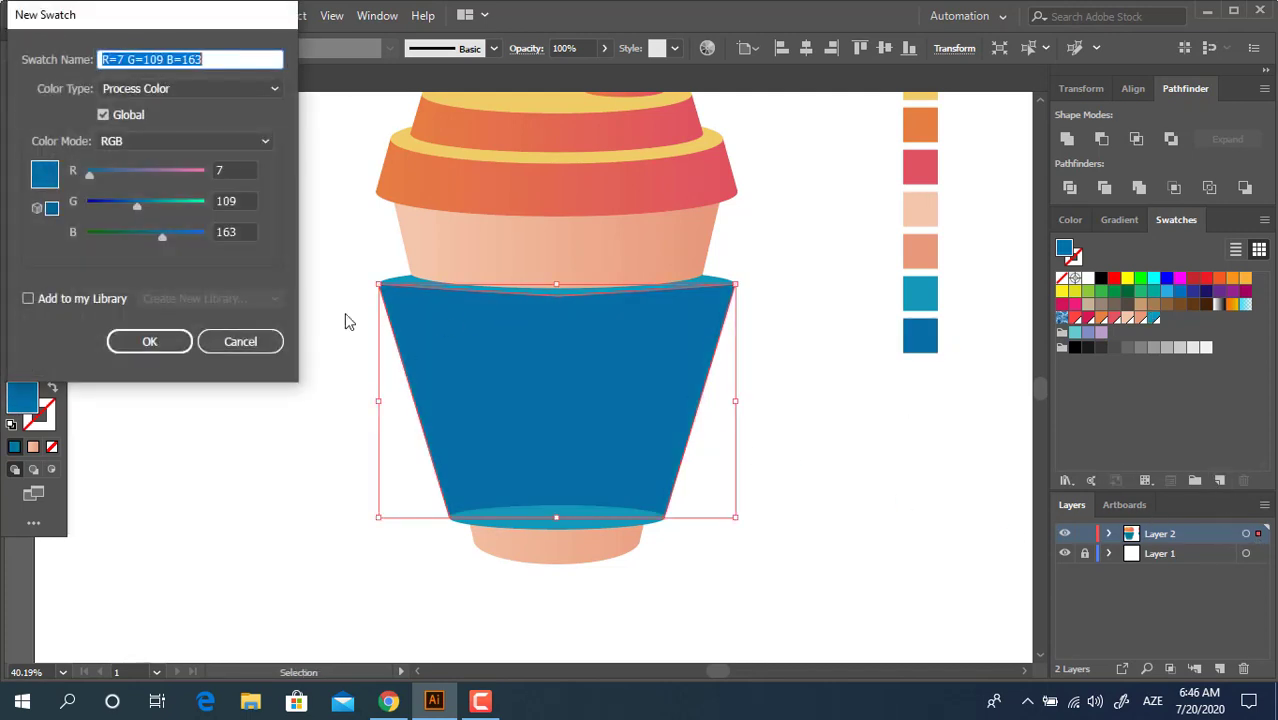
left_click(158, 340)
Step: Fill the sleeve with a gradient running from light blue on the left to dark blue on the right
key("g")
left_click(588, 400)
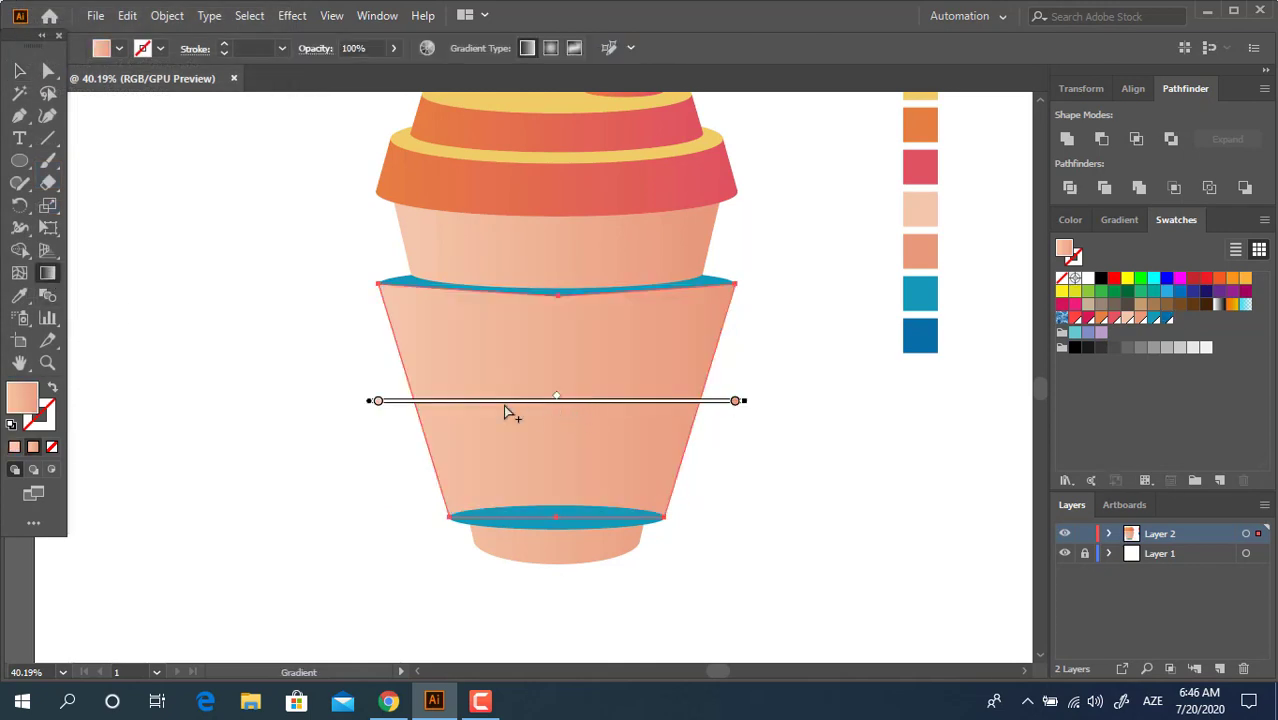
double_click(378, 401)
left_click(350, 485)
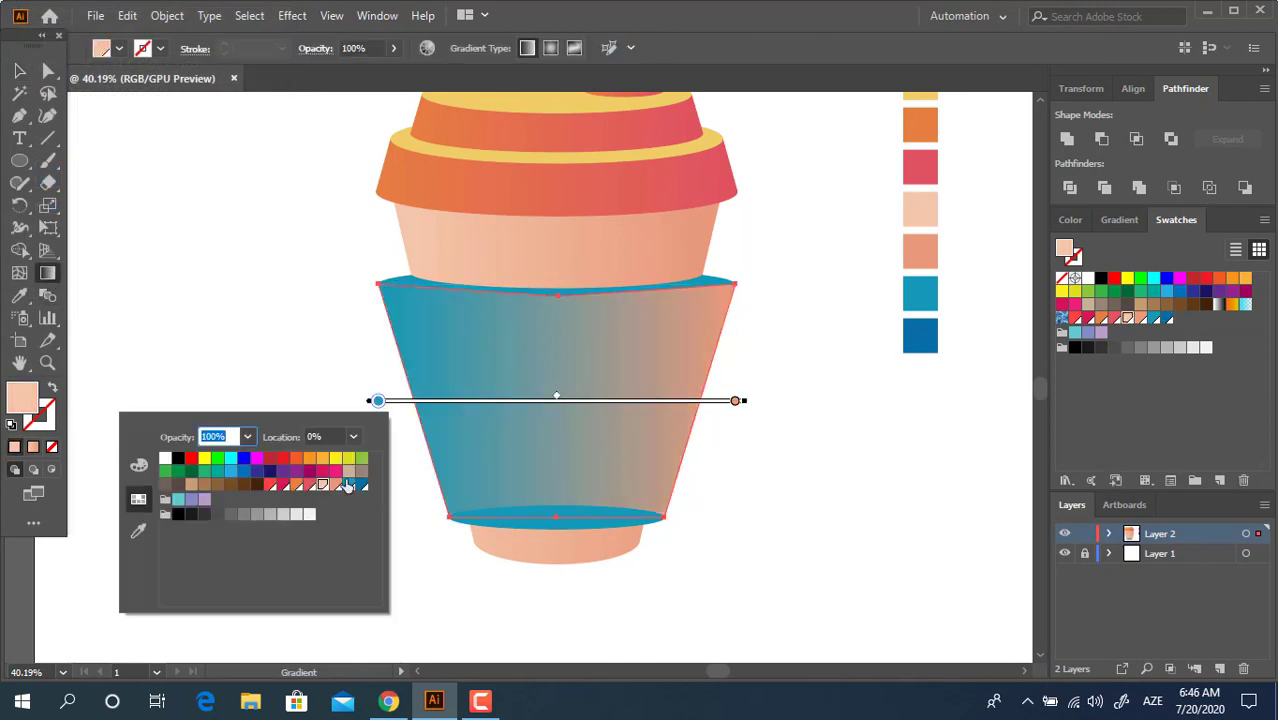
left_click(744, 414)
double_click(736, 401)
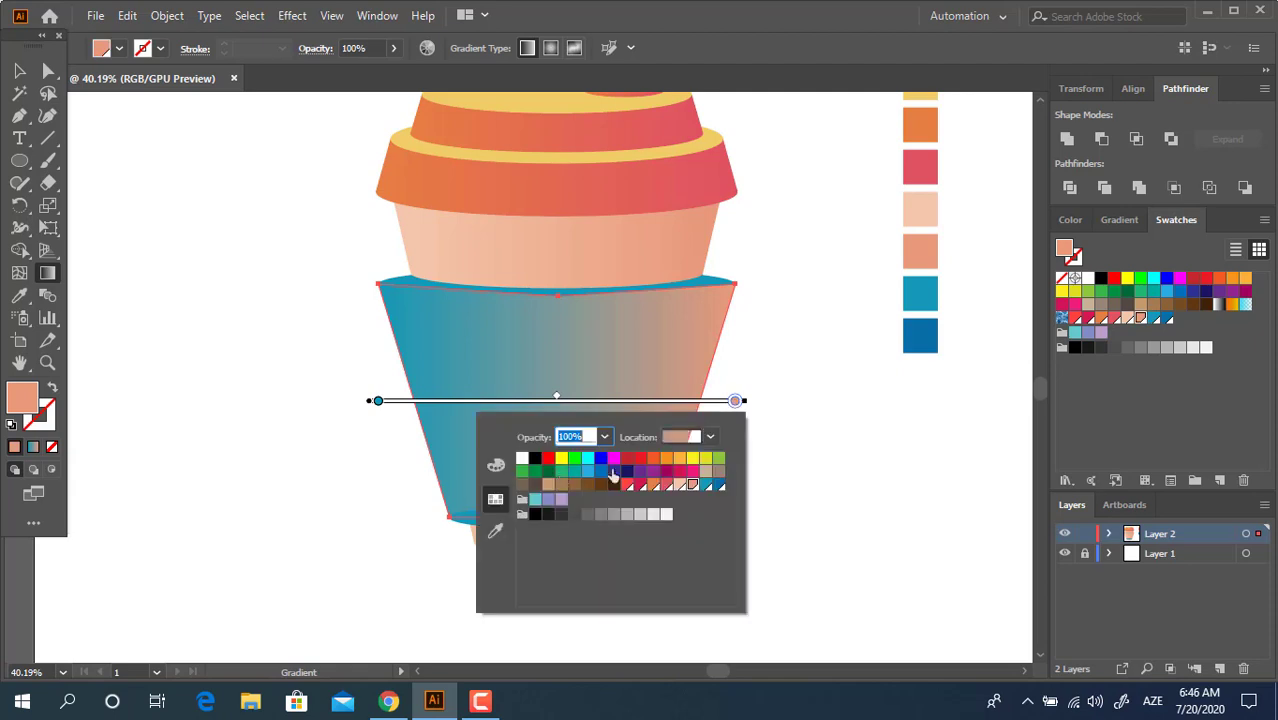
left_click(716, 486)
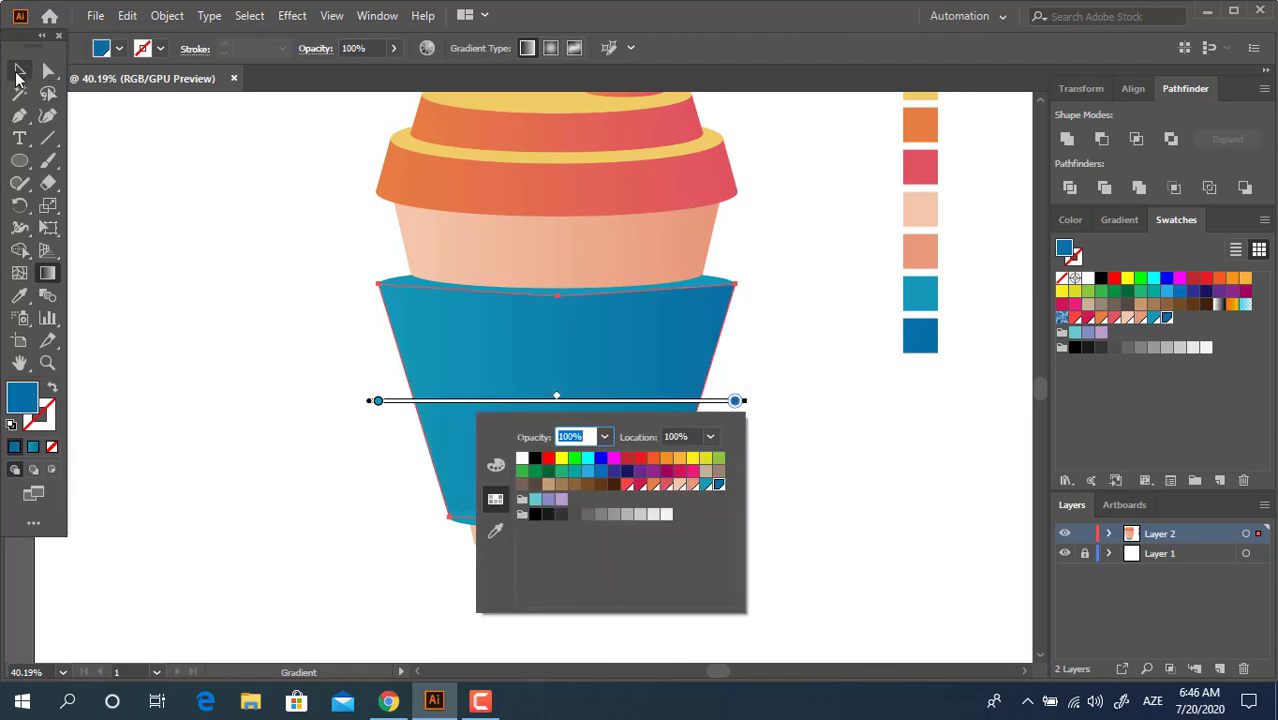
key("Escape")
key("v")
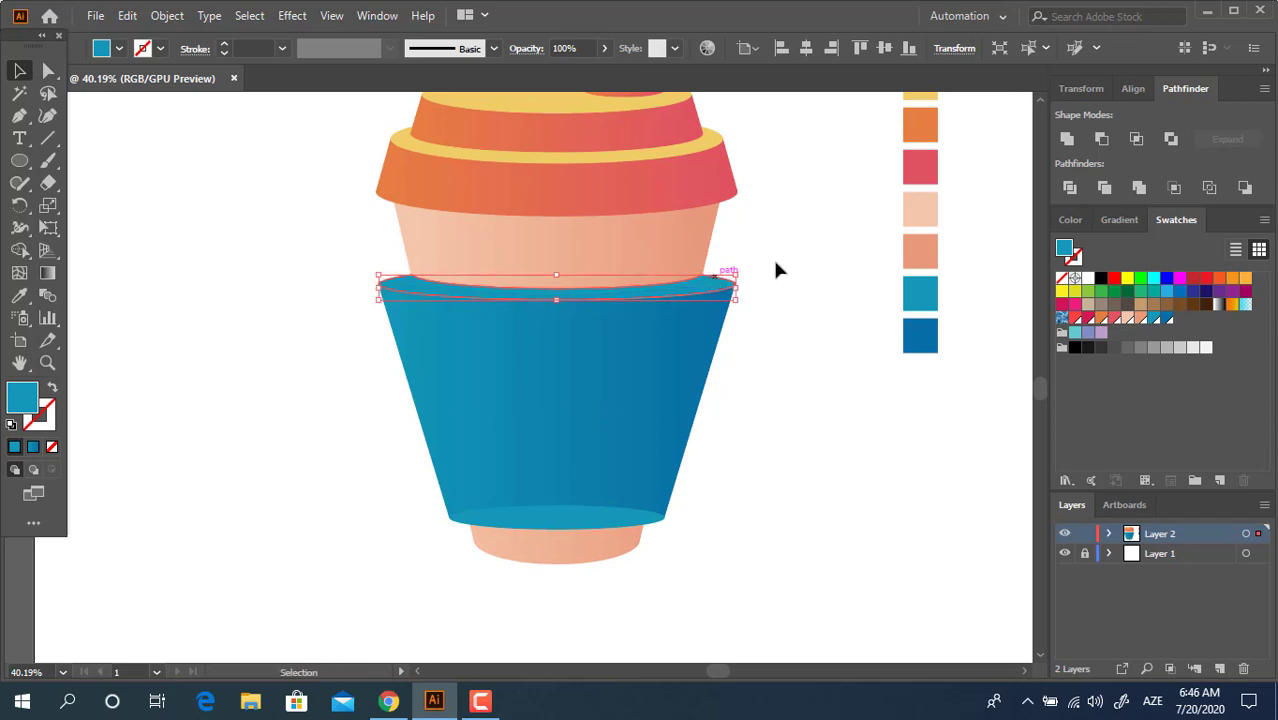
Step: Unite the sleeve and bottom ellipse in Pathfinder and reapply the blue gradient
left_click(776, 271)
left_click(619, 522)
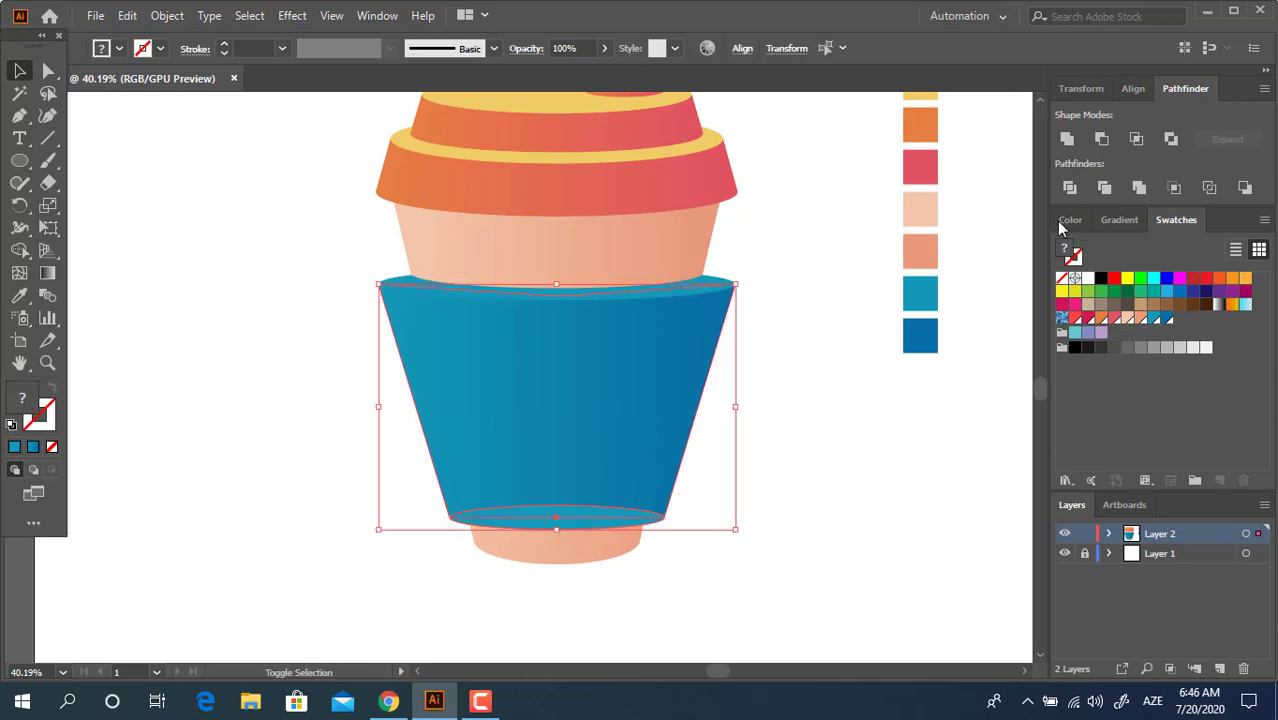
left_click(1066, 140)
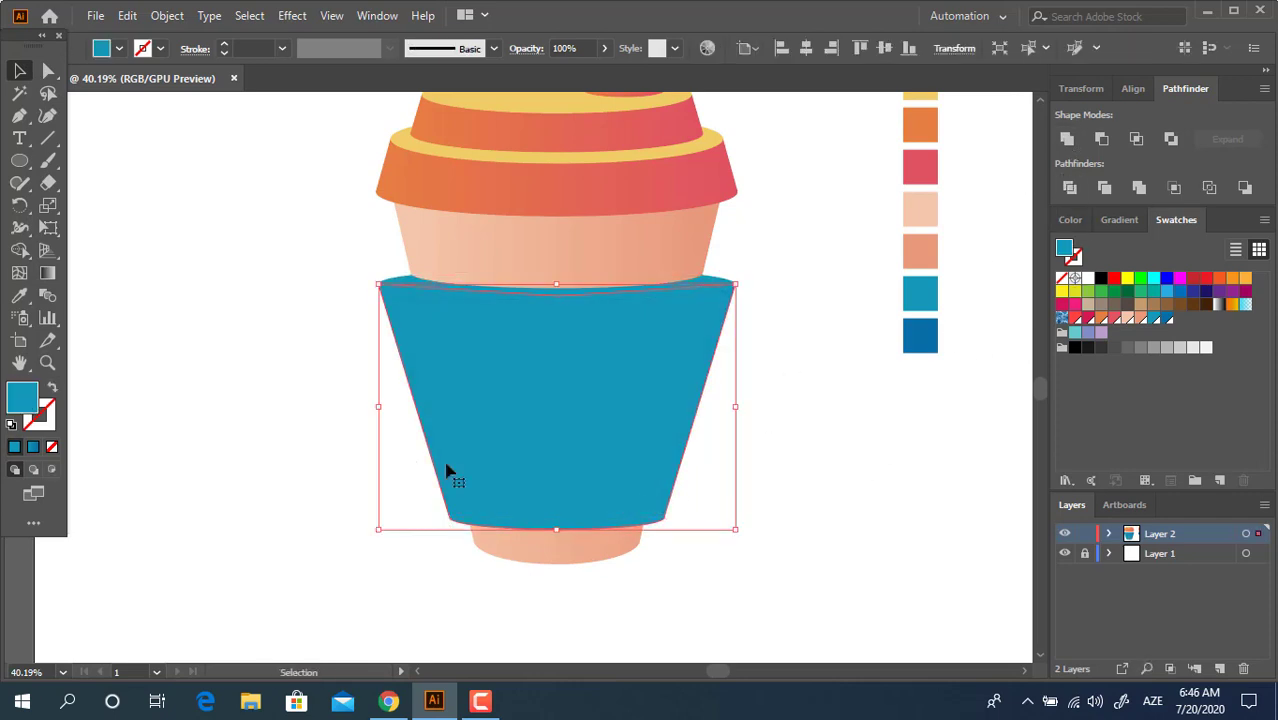
left_click(47, 272)
left_click(576, 452)
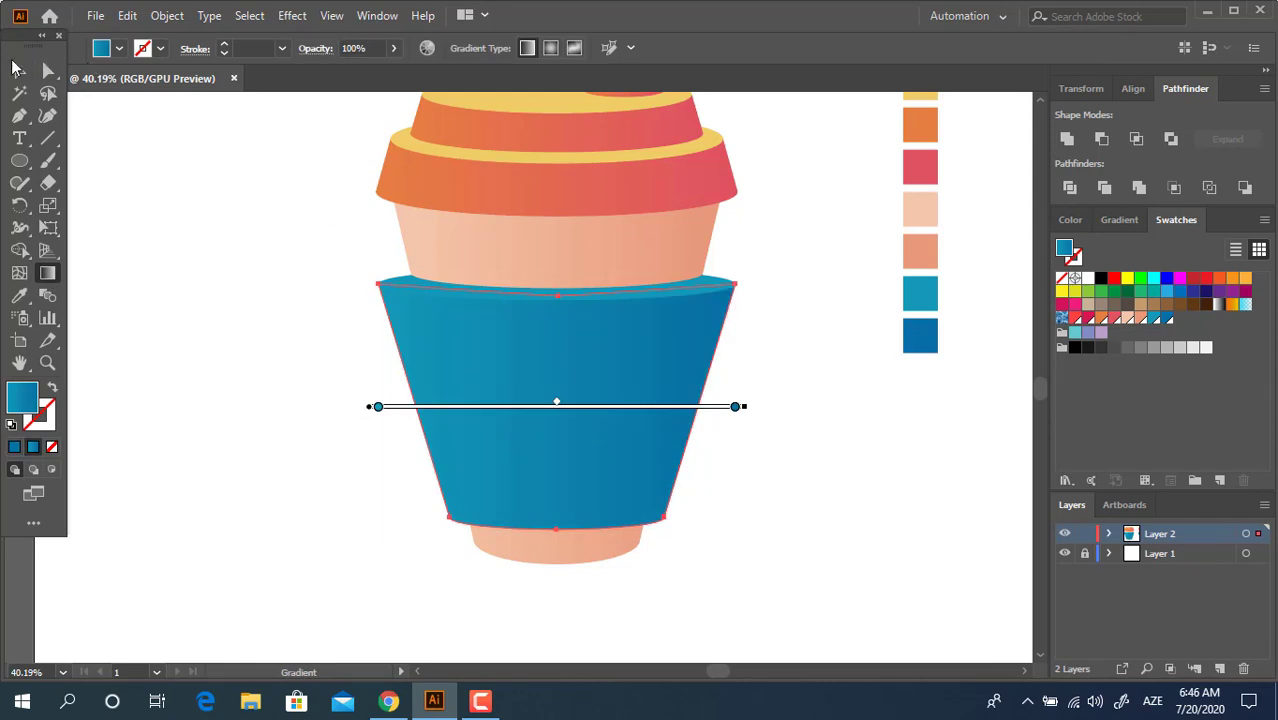
left_click(14, 67)
Step: Zoom in on the cup and select the sleeve's lower corner anchor points
left_click(799, 440)
key("z")
left_click(660, 487, "alt")
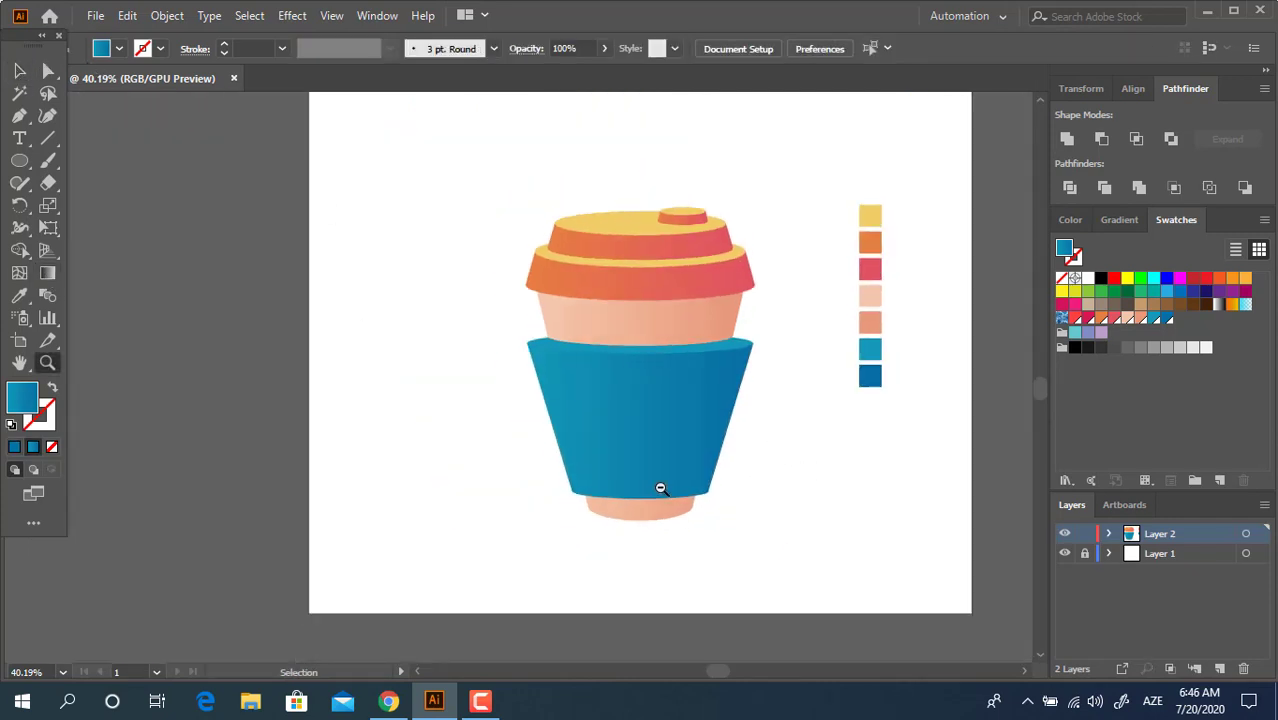
left_click_drag(660, 487, 720, 500)
left_click(47, 70)
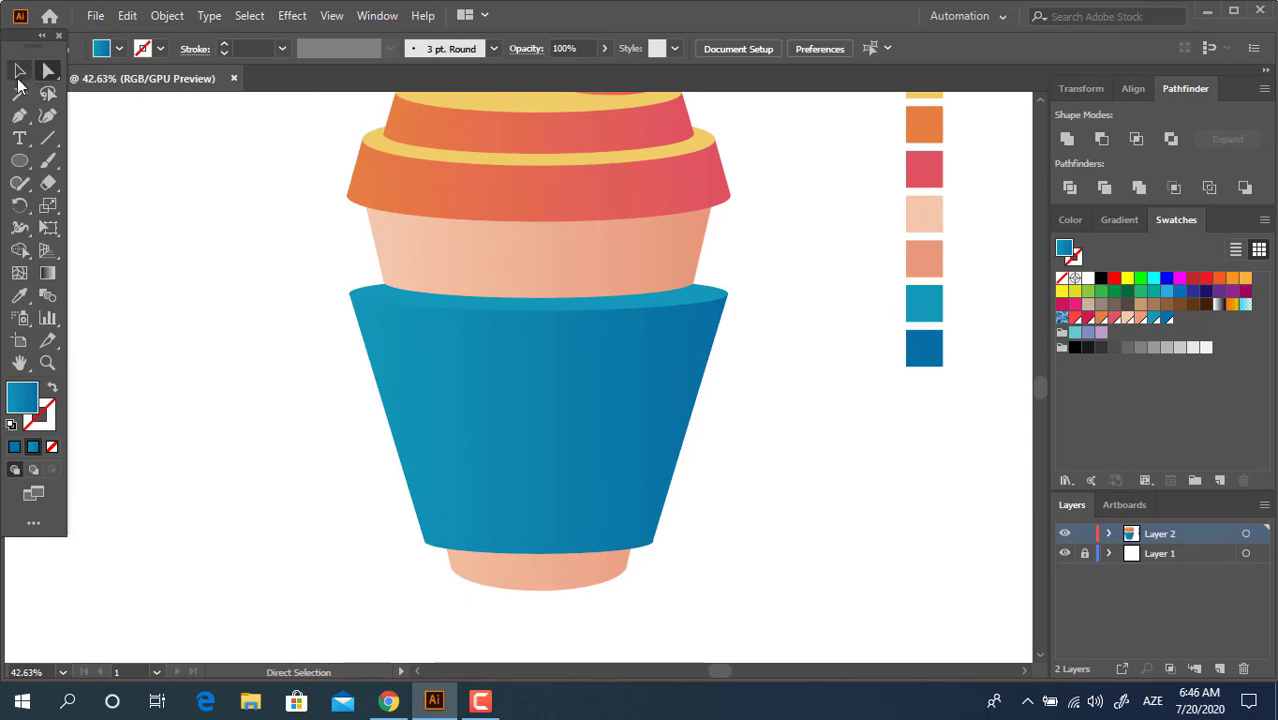
left_click_drag(432, 560, 393, 527)
left_click_drag(679, 590, 650, 542)
Step: Select the lid, body and sleeve and group them
key("z")
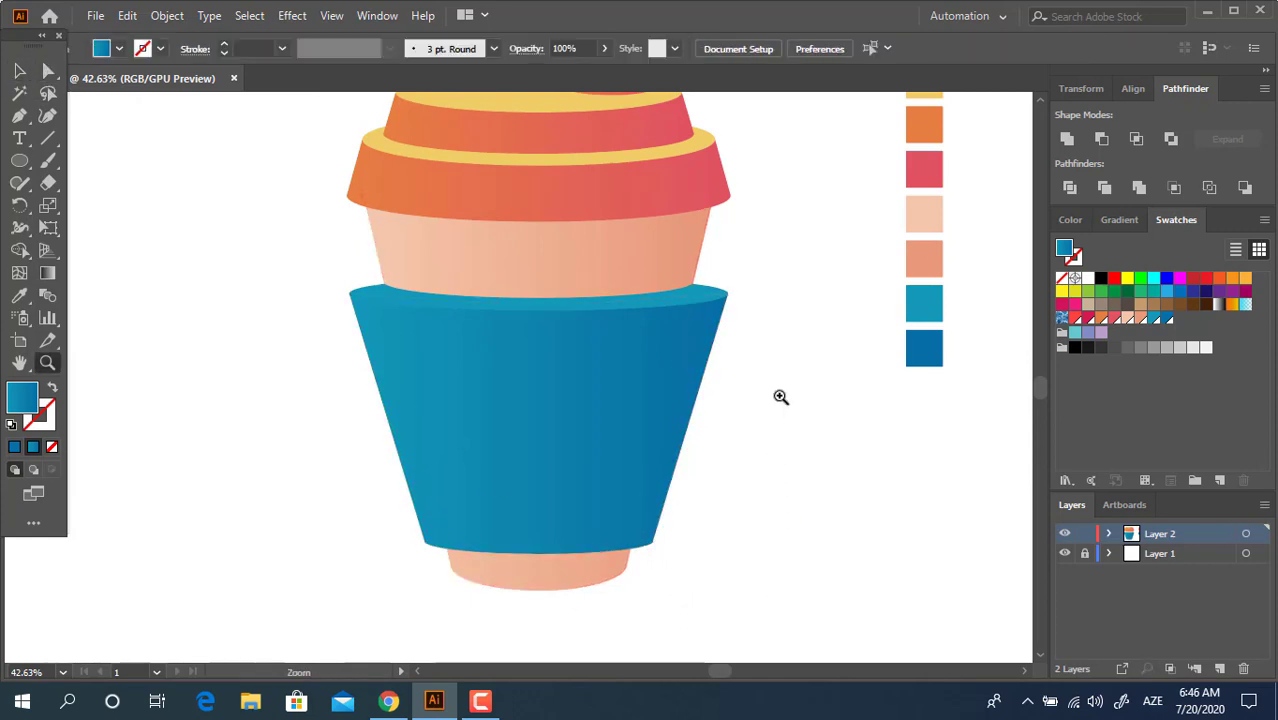
key("ctrl+0")
key("v")
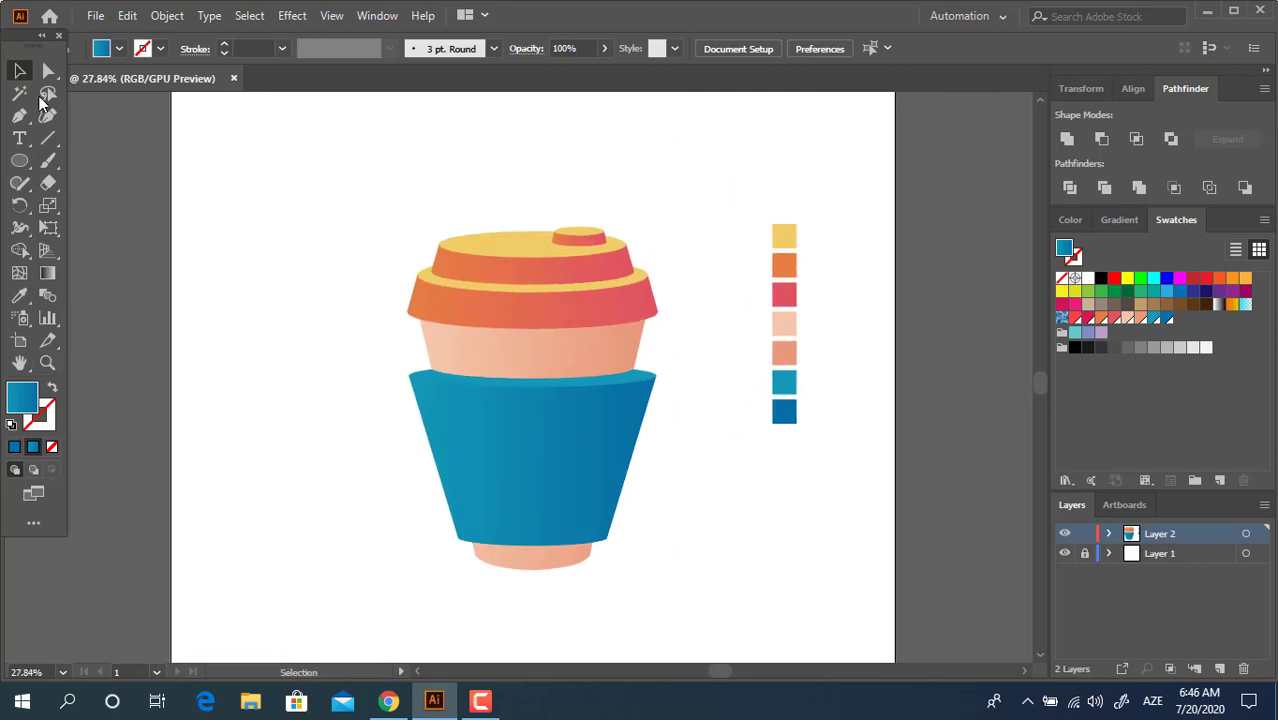
left_click_drag(350, 234, 671, 591)
right_click(572, 298)
left_click(650, 441)
Step: Scale the grouped cup up slightly and zoom in on it
left_click(765, 622)
left_click(587, 502)
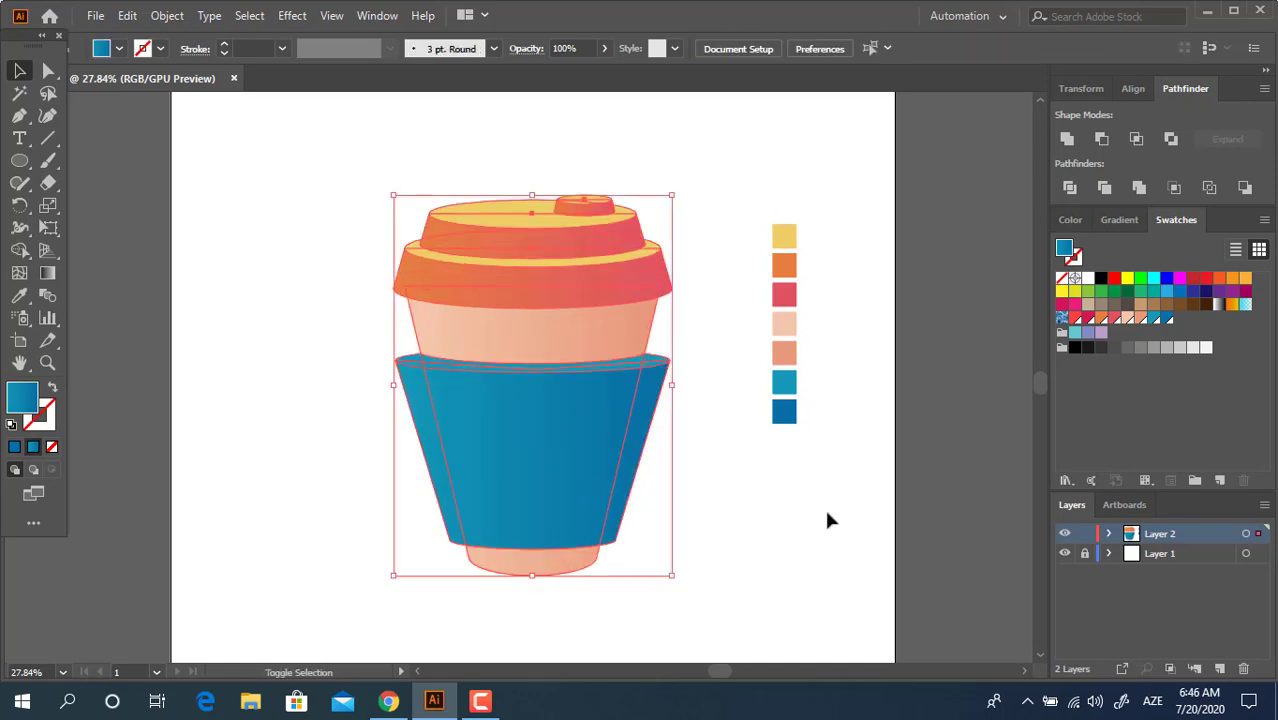
left_click(825, 507)
key("z")
mouse_move(685, 362)
left_mouse_down()
mouse_move(729, 384)
mouse_move(787, 360)
mouse_move(662, 320)
mouse_move(1006, 406)
left_mouse_up()
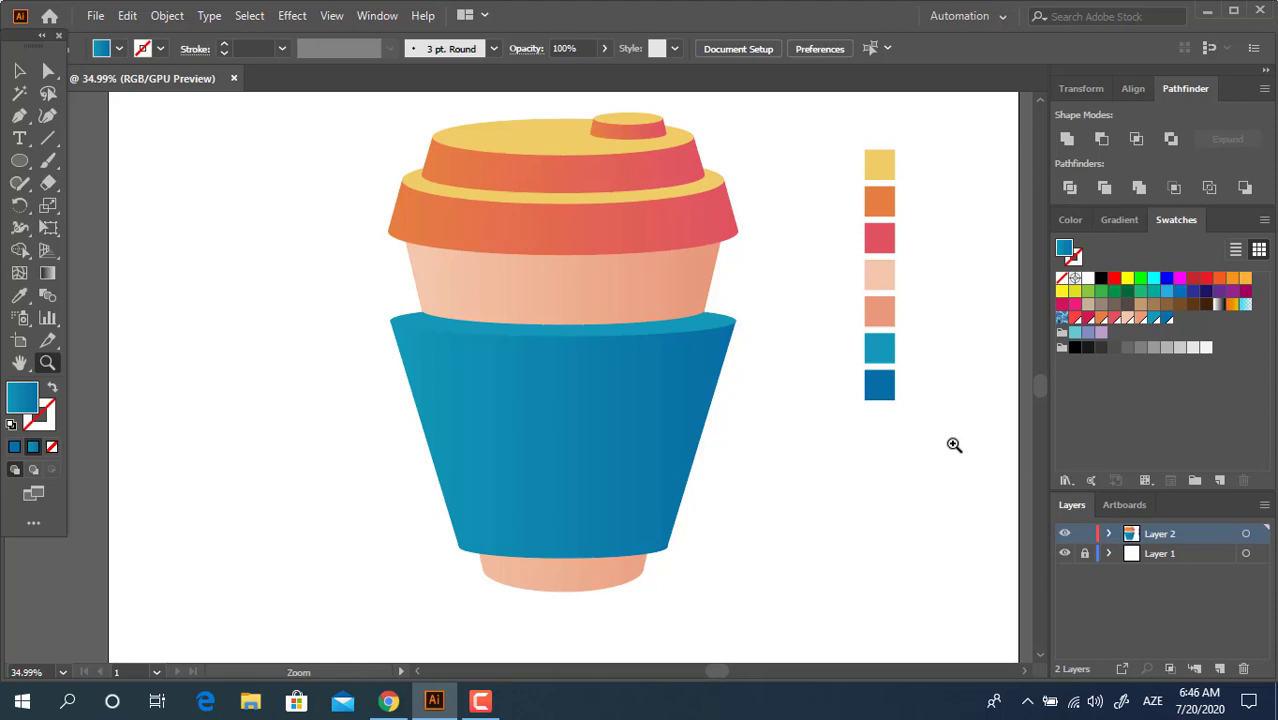